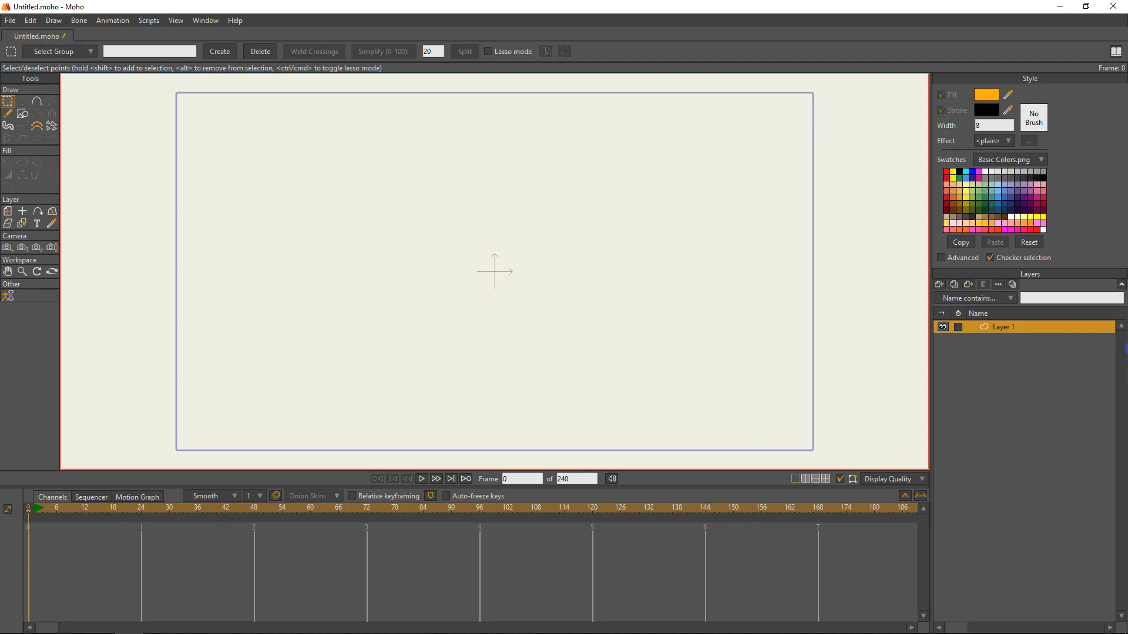
Rename the existing vector layer as Flame 1.
{"action": "double_click", "coordinate": [1002, 326]}
{"action": "key", "text": "End"}
{"action": "key", "text": "shift+Home"}
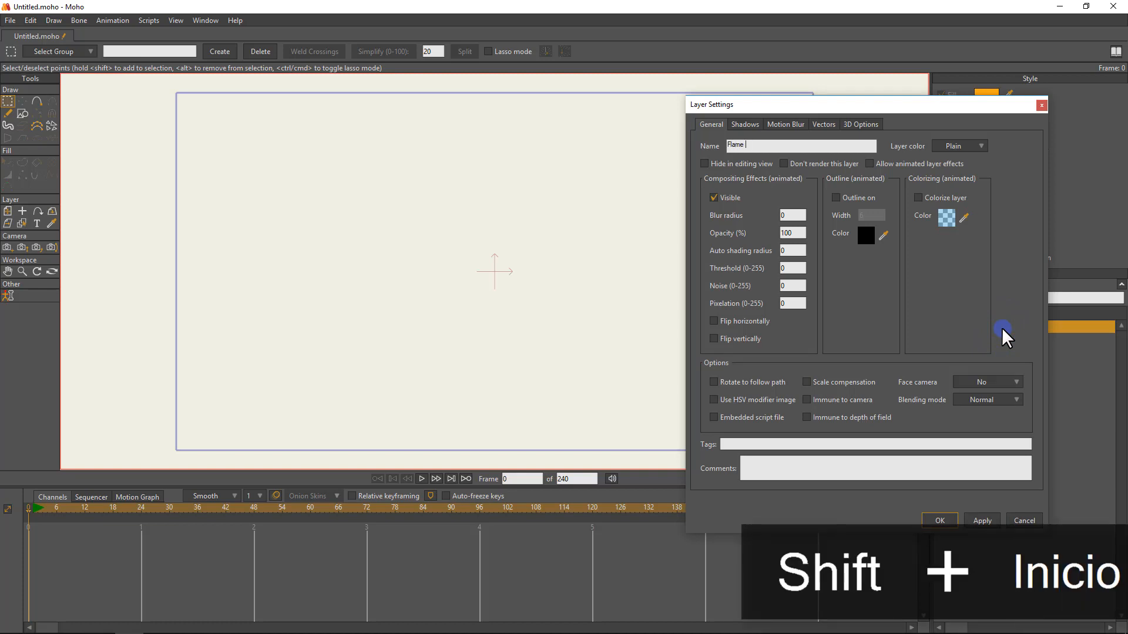
{"action": "key", "text": "Return"}
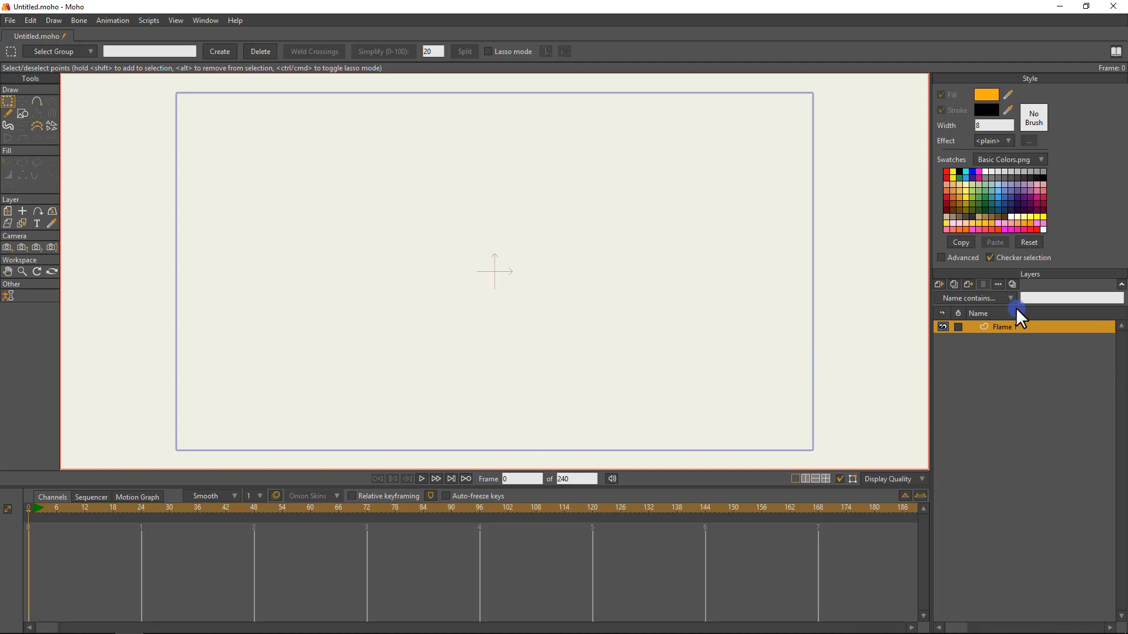
Draw a filled circle near the centre of the canvas with the Draw Shape tool's oval option.
{"action": "left_click", "coordinate": [23, 113]}
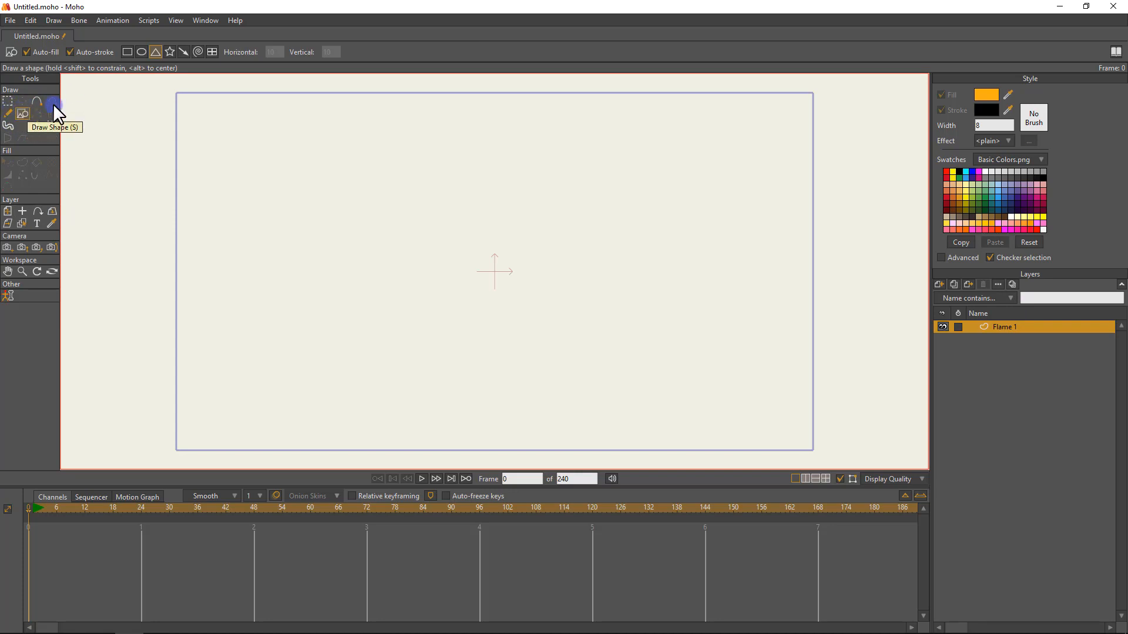
{"action": "left_click", "coordinate": [141, 52]}
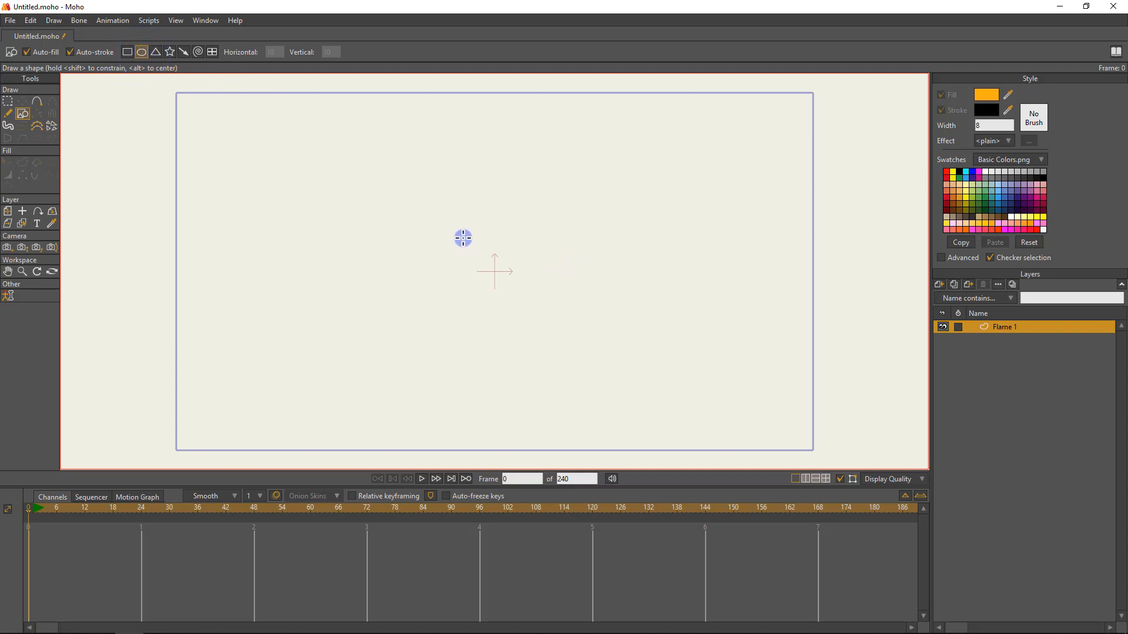
{"action": "left_click_drag", "start_coordinate": [462, 236], "coordinate": [524, 299]}
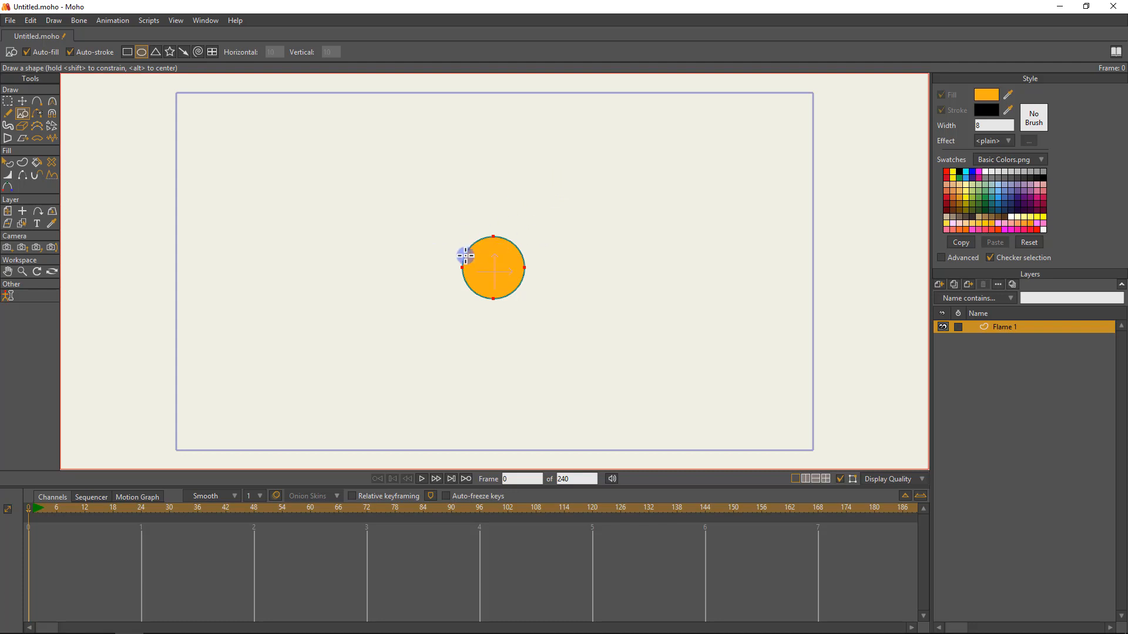
Centre the circle's points on the canvas by setting their position to X 0 and Y 0.
{"action": "key", "text": "t"}
{"action": "key", "text": "g"}
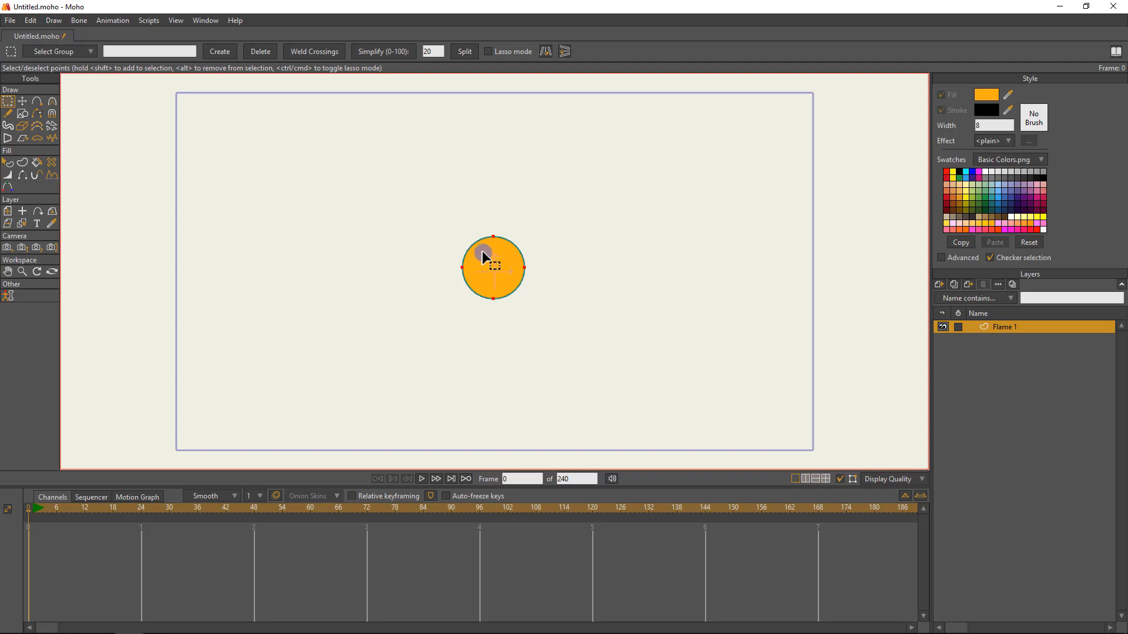
{"action": "key", "text": "t"}
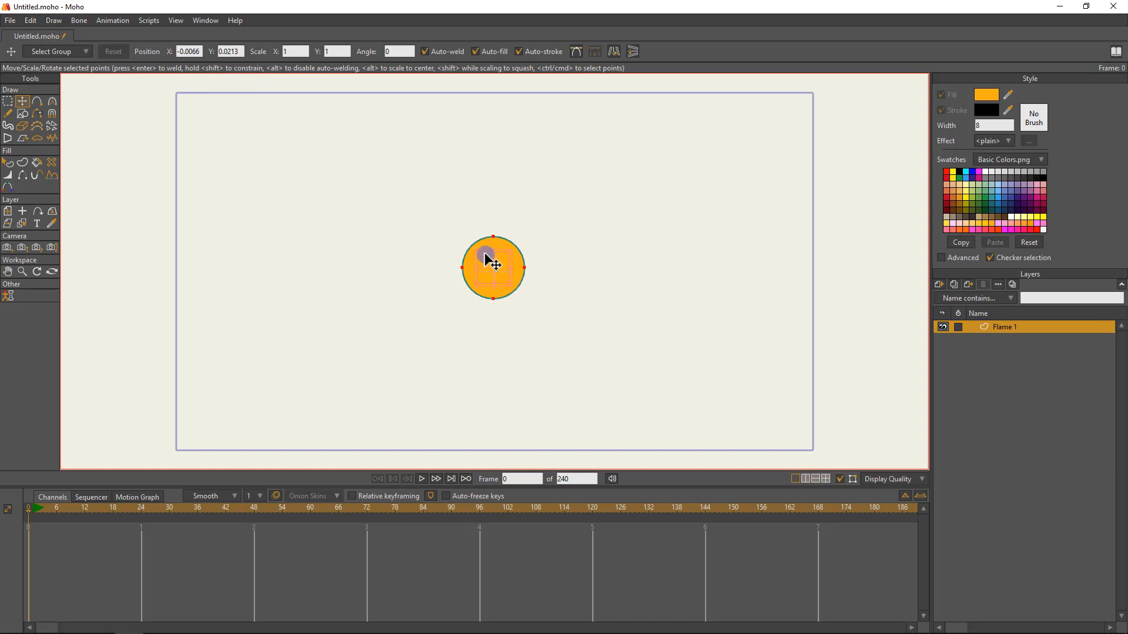
{"action": "left_click", "coordinate": [193, 51]}
{"action": "left_click_drag", "start_coordinate": [202, 53], "coordinate": [153, 57]}
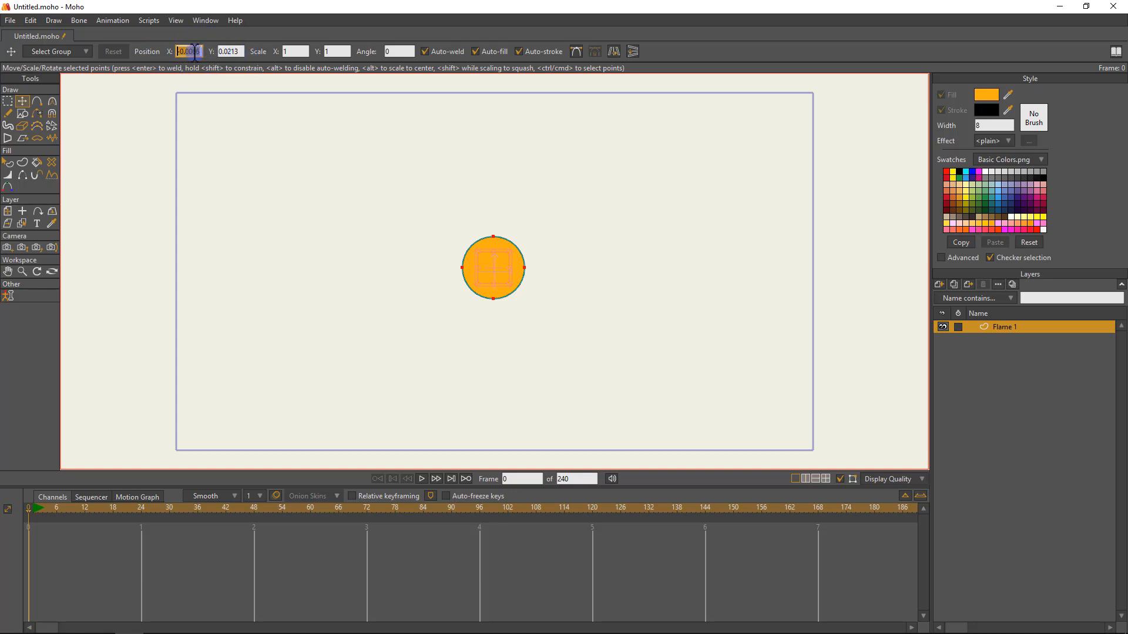
{"action": "type", "text": "0"}
{"action": "key", "text": "Tab"}
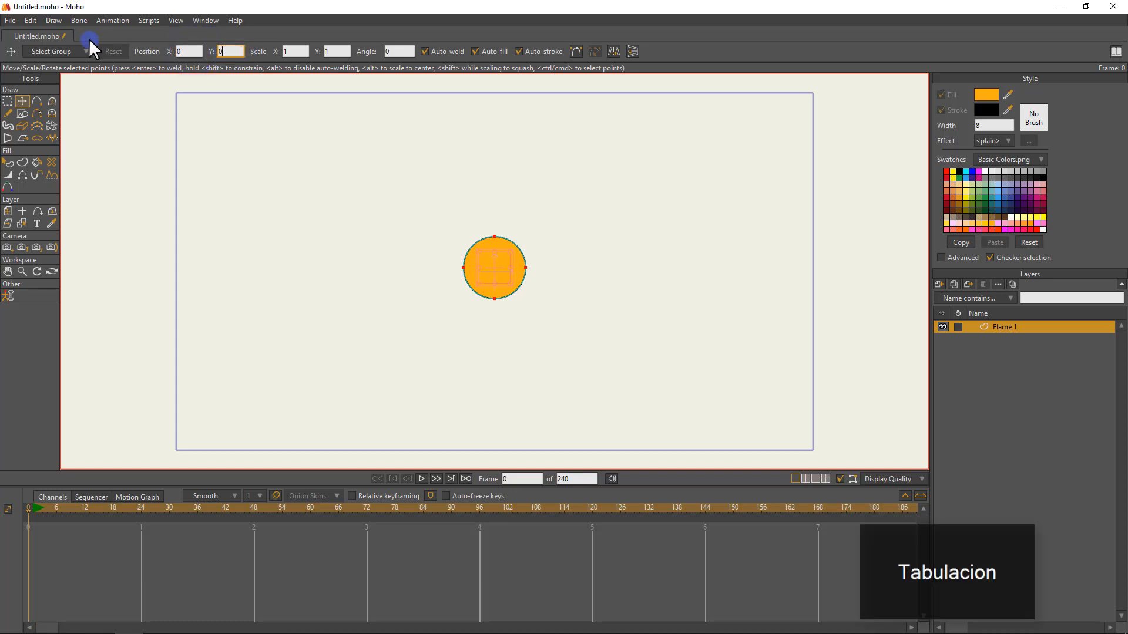
{"action": "type", "text": "0"}
{"action": "key", "text": "Return"}
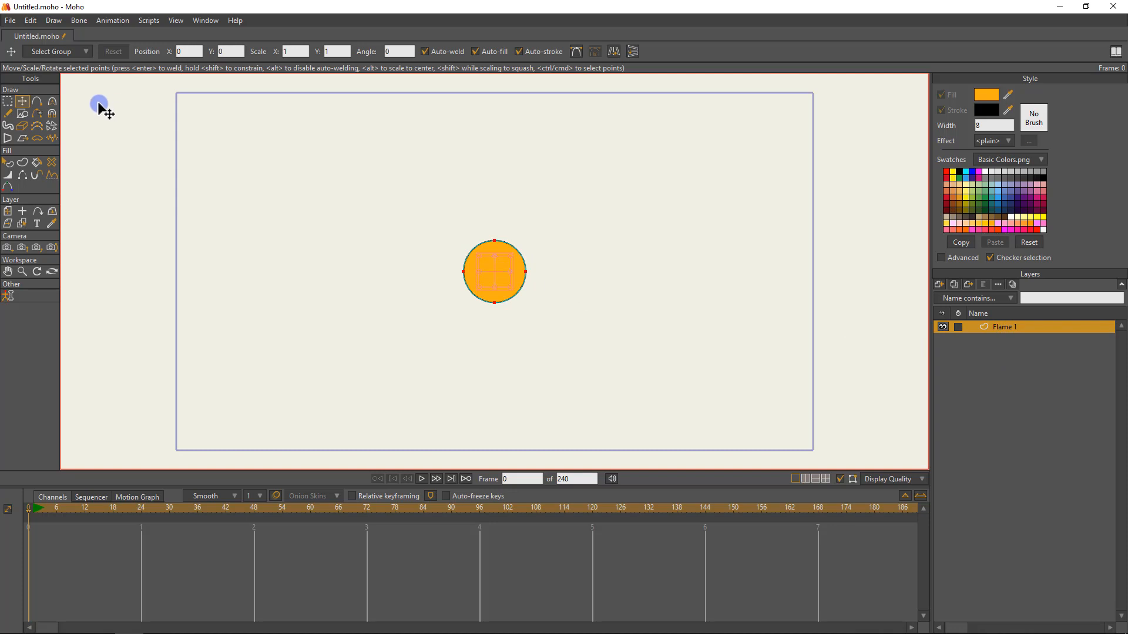
Select the circle shape and turn off its stroke, leaving only the fill.
{"action": "left_click", "coordinate": [8, 163]}
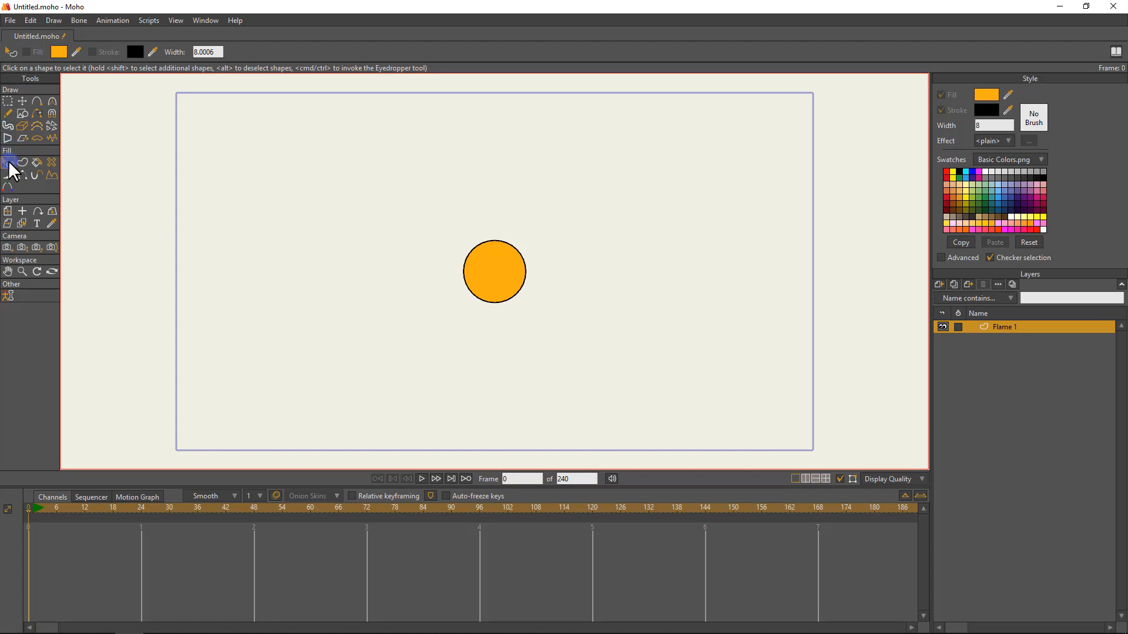
{"action": "left_click", "coordinate": [482, 269]}
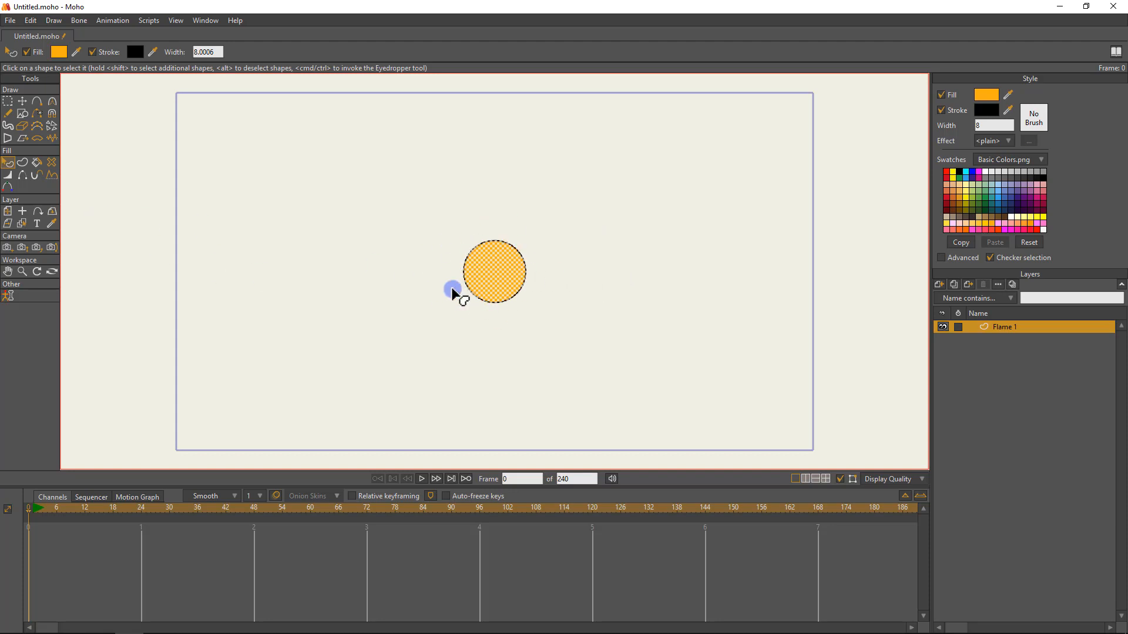
{"action": "left_click", "coordinate": [942, 111]}
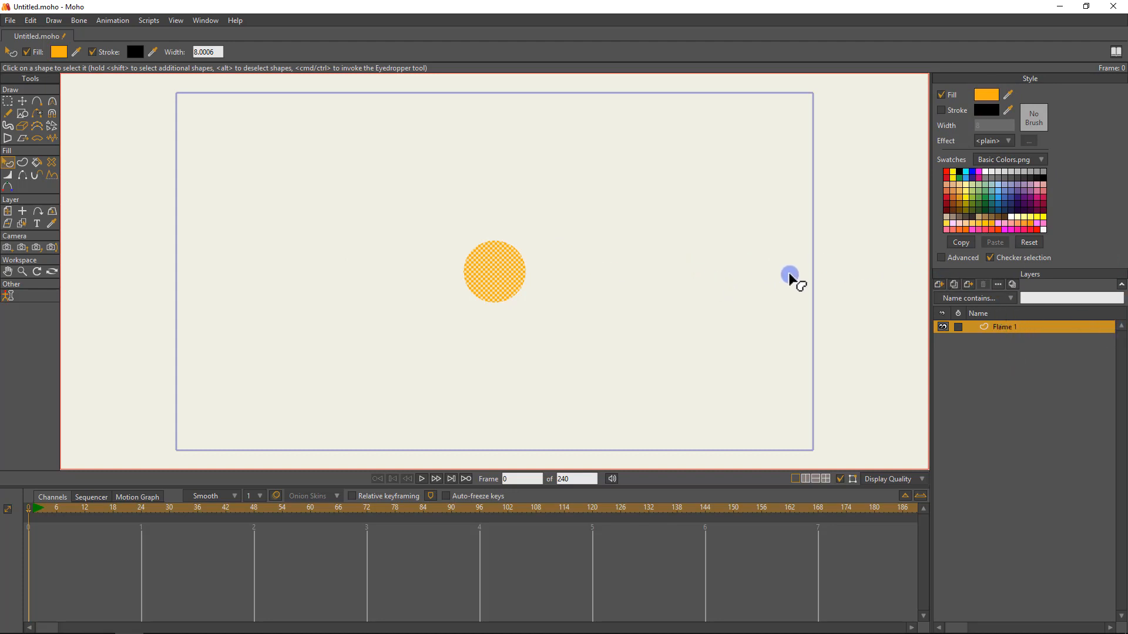
Select all the circle's points, duplicate the Flame 1 layer as Flame 2 and make the copy active.
{"action": "left_click", "coordinate": [8, 101]}
{"action": "left_click", "coordinate": [309, 148]}
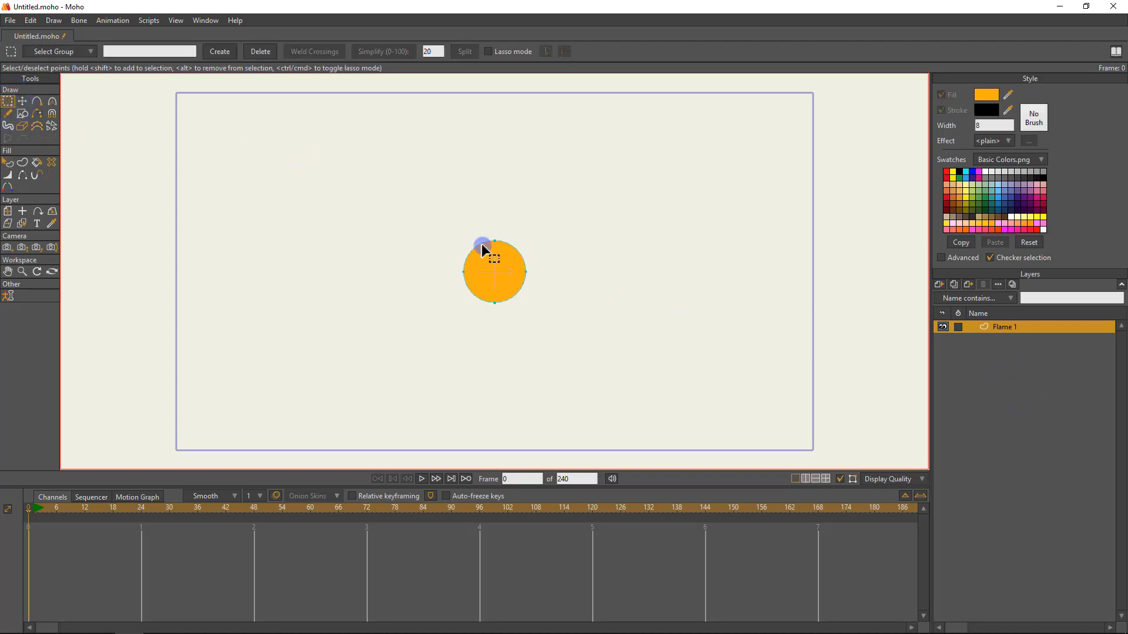
{"action": "left_click", "coordinate": [500, 262]}
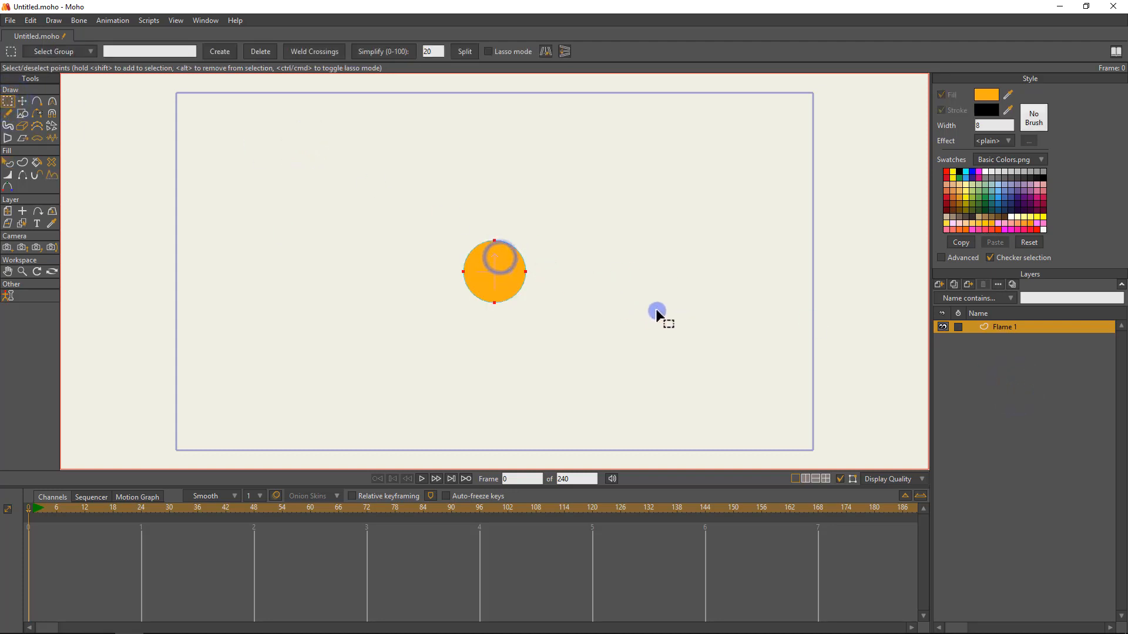
{"action": "left_click", "coordinate": [954, 284]}
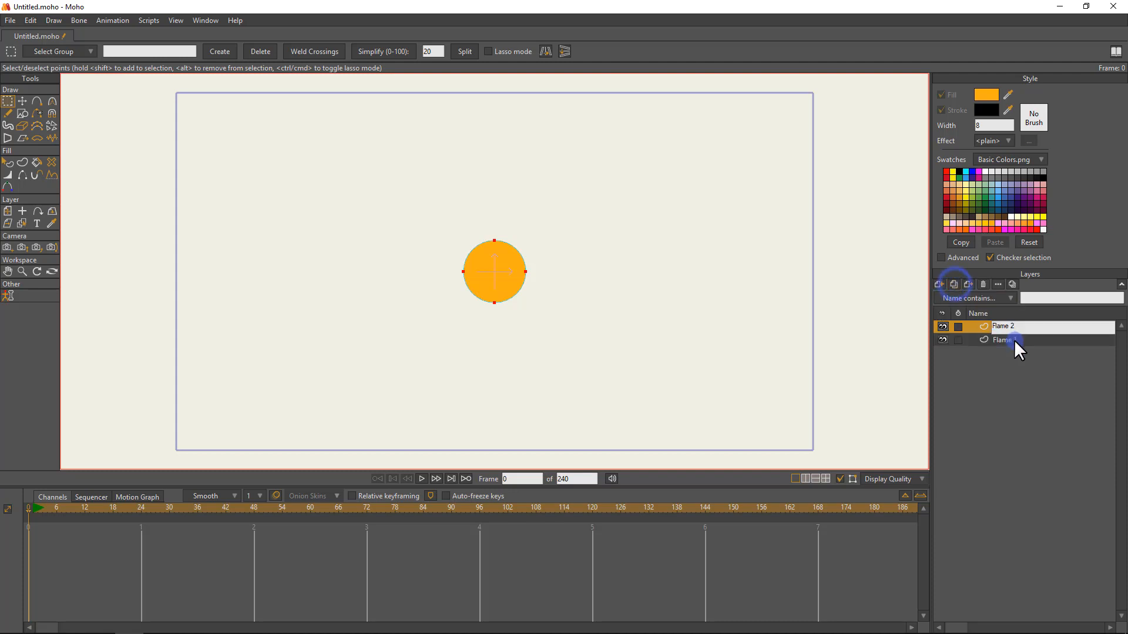
{"action": "left_click", "coordinate": [1000, 340]}
{"action": "left_click", "coordinate": [1001, 327]}
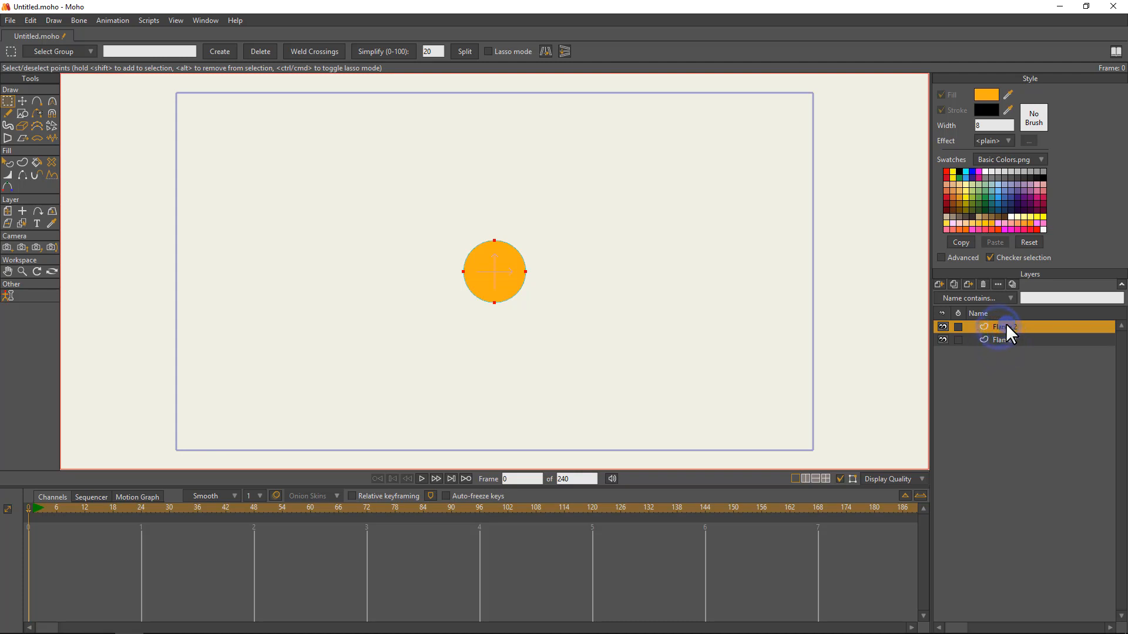
Disable the display option that hides unselected layers, and hide the Flame 1 layer manually.
{"action": "left_click", "coordinate": [888, 478]}
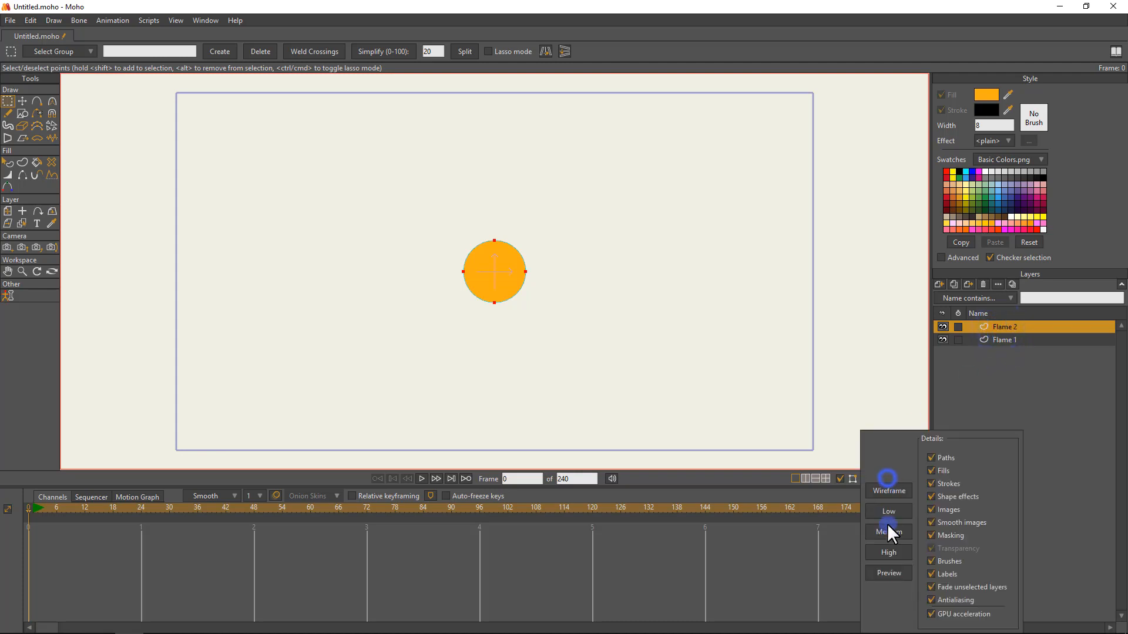
{"action": "left_click", "coordinate": [934, 586]}
{"action": "left_click", "coordinate": [990, 371]}
{"action": "left_click", "coordinate": [942, 340]}
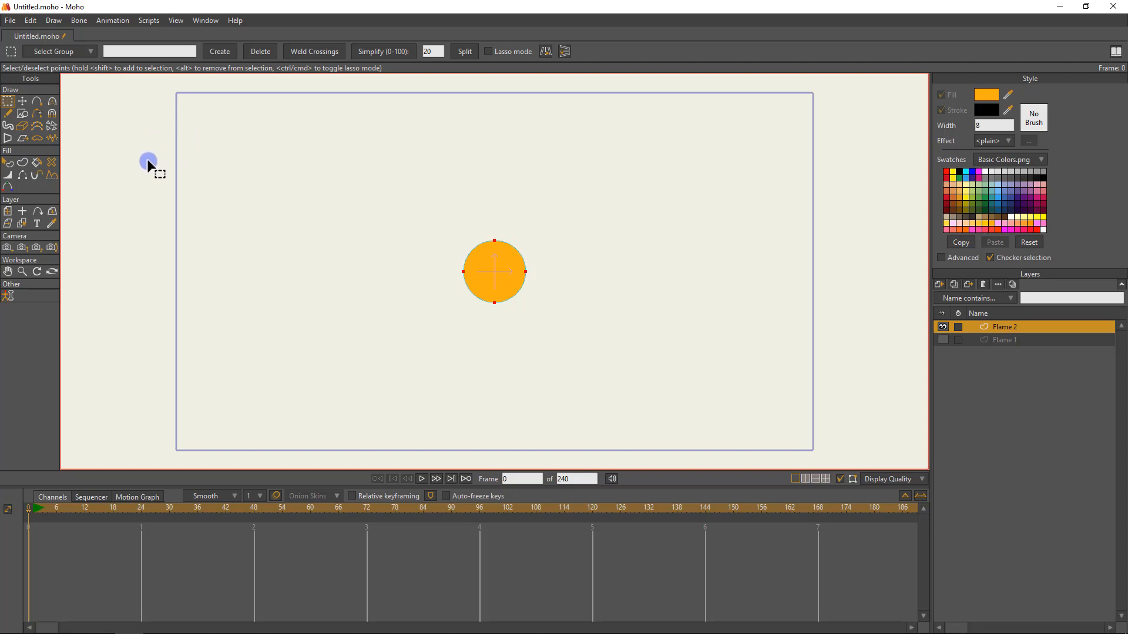
Peak all the points of the Flame 2 circle with the Curvature tool to form a diamond.
{"action": "left_click_drag", "start_coordinate": [240, 181], "coordinate": [225, 180]}
{"action": "key", "text": "c"}
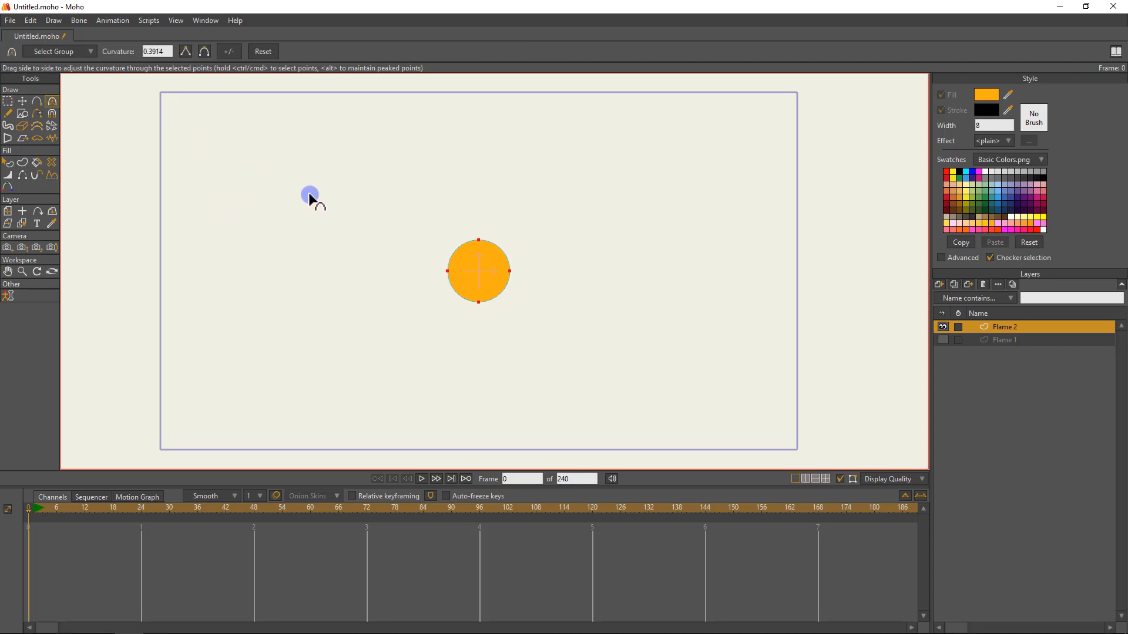
{"action": "left_click_drag", "start_coordinate": [364, 241], "coordinate": [377, 240]}
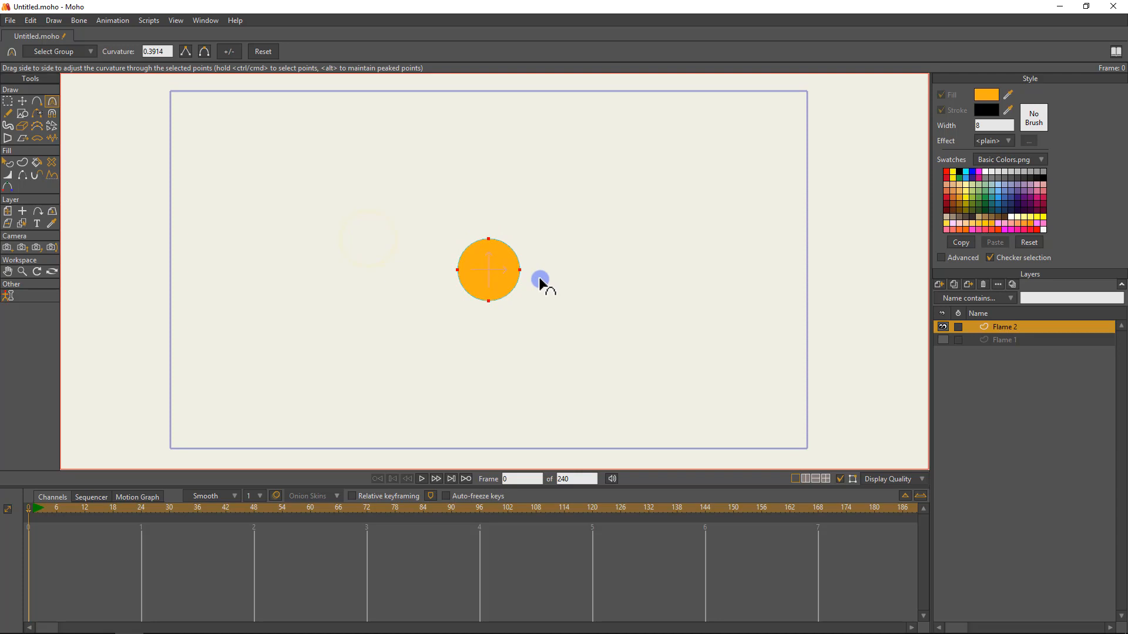
{"action": "left_click", "coordinate": [187, 51]}
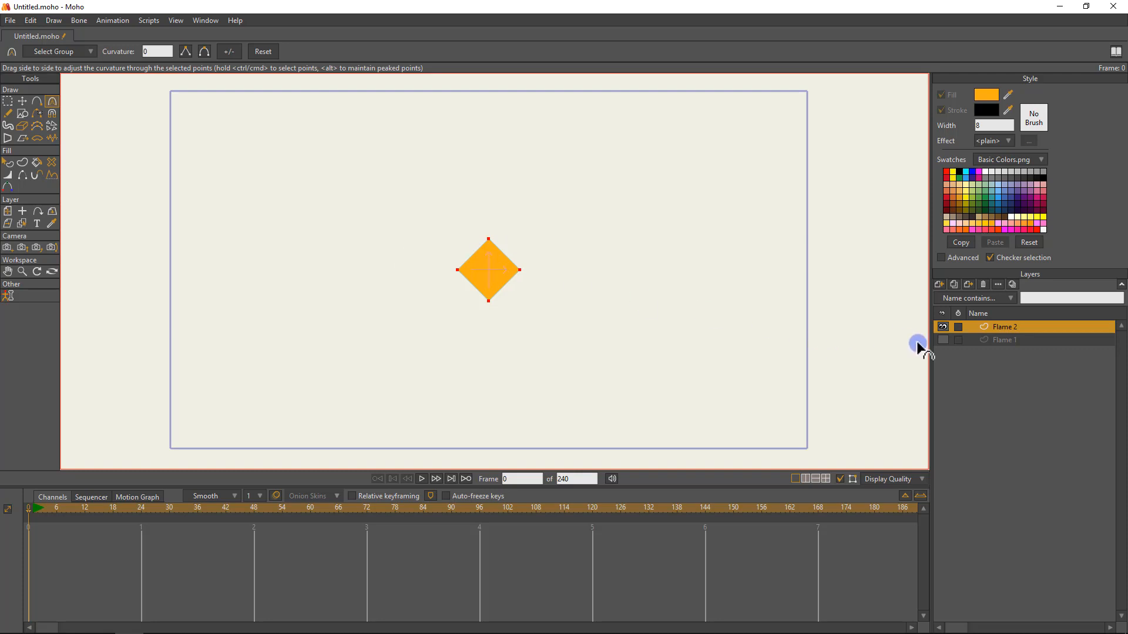
Show the Flame 1 layer and toggle Flame 2's visibility to compare the two shapes.
{"action": "left_click", "coordinate": [942, 340]}
{"action": "left_click", "coordinate": [941, 327]}
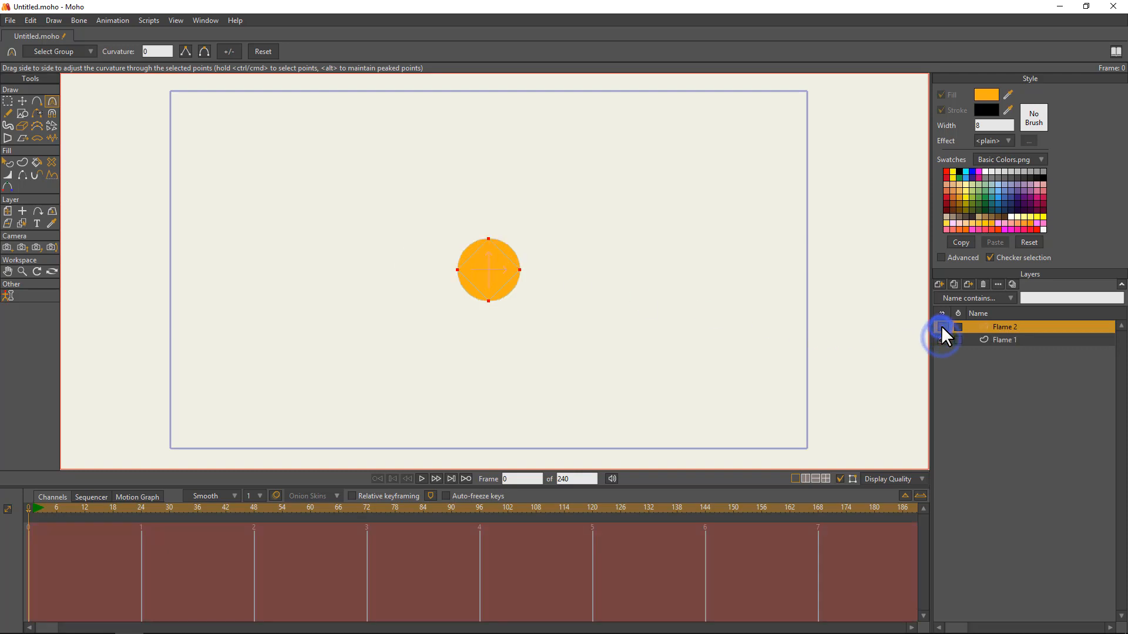
{"action": "left_click", "coordinate": [938, 326]}
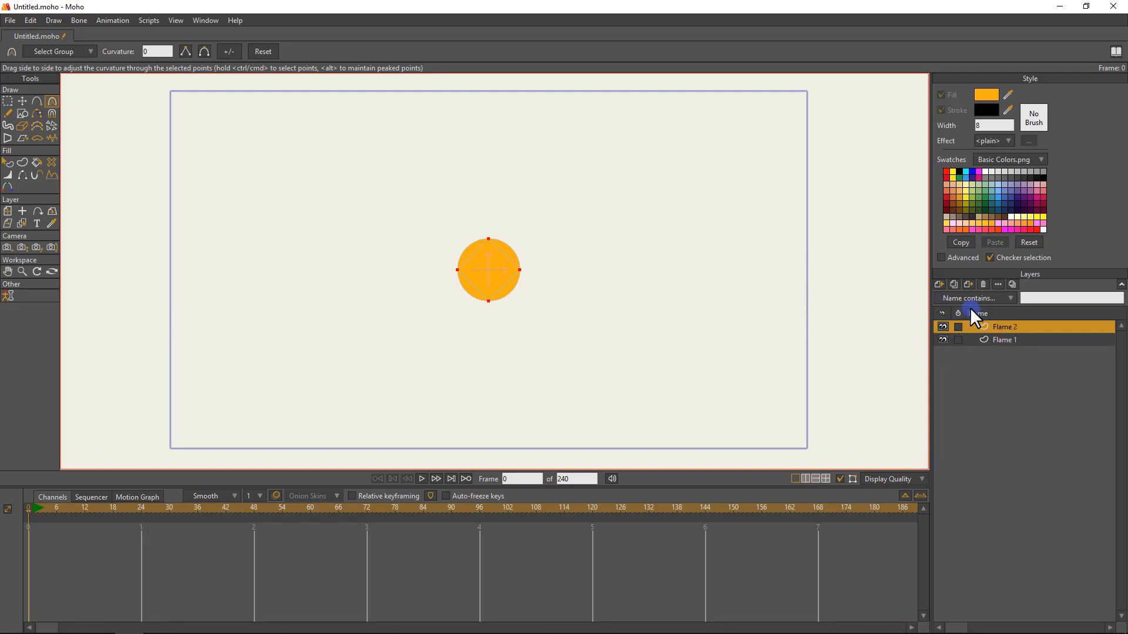
Duplicate the Flame 2 layer as Flame 3, keep the copy active and hide Flame 2 and Flame 1.
{"action": "left_click", "coordinate": [952, 283]}
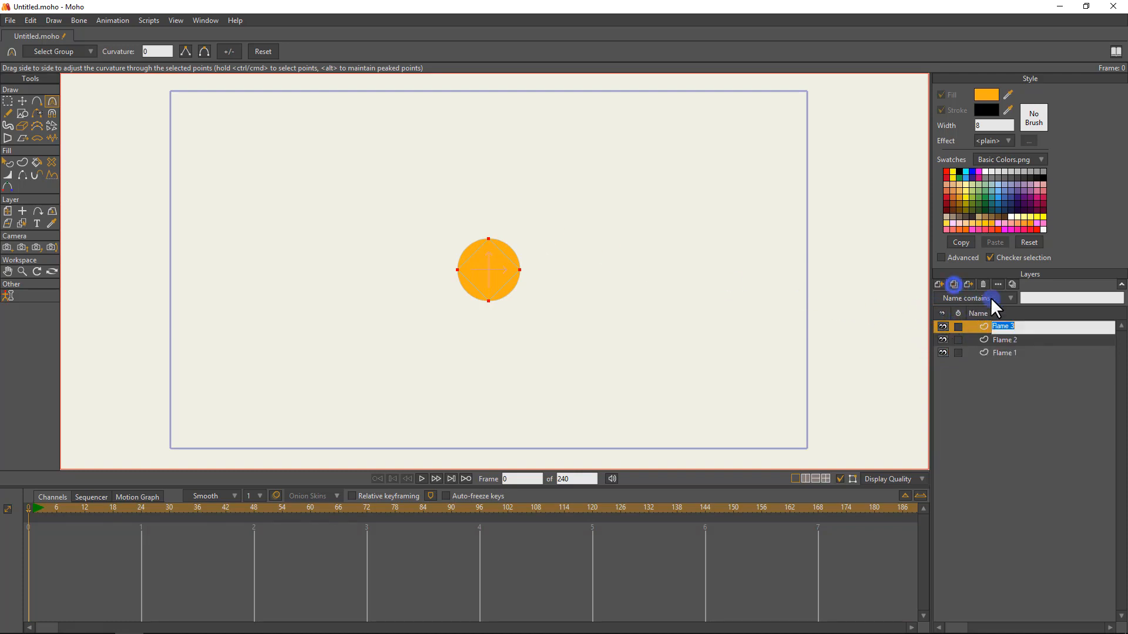
{"action": "left_click", "coordinate": [1005, 340]}
{"action": "left_click", "coordinate": [1006, 327]}
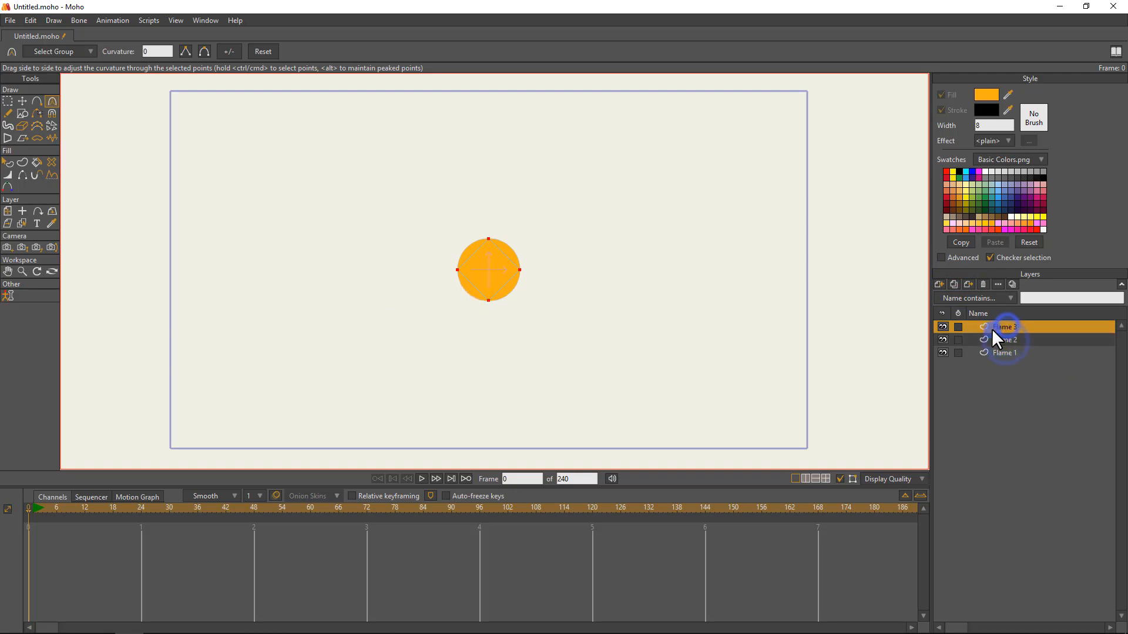
{"action": "left_click", "coordinate": [942, 353]}
Split the selected edges of the Flame 3 diamond to add a point midway along each edge.
{"action": "scroll", "coordinate": [100, 222], "scroll_direction": "up", "scroll_amount": 1}
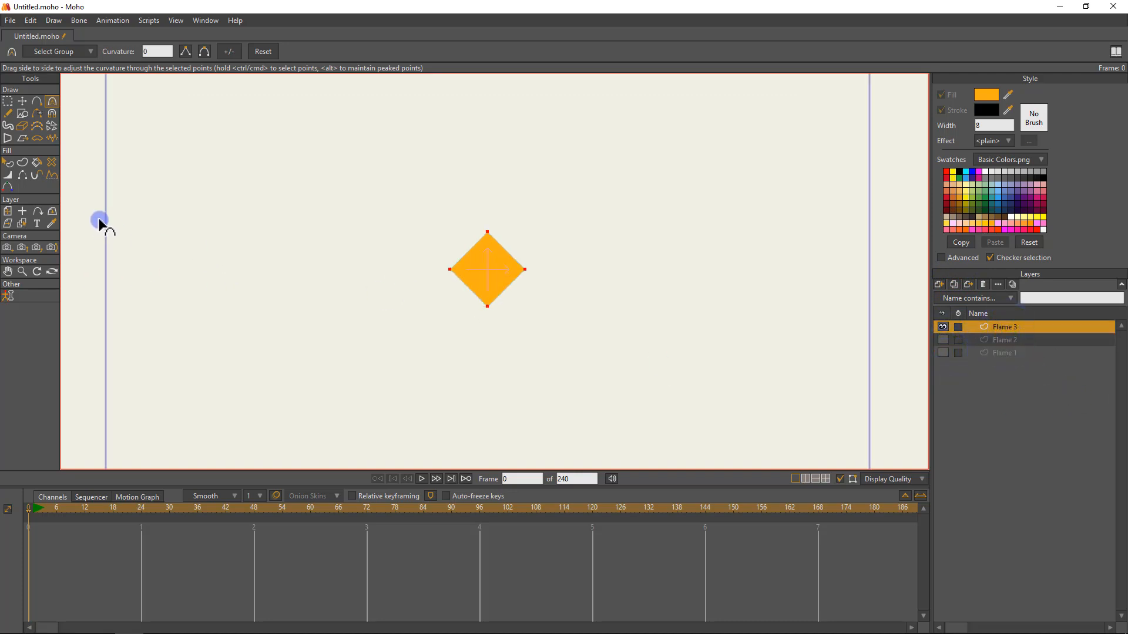
{"action": "scroll", "coordinate": [499, 232], "scroll_direction": "up", "scroll_amount": 3}
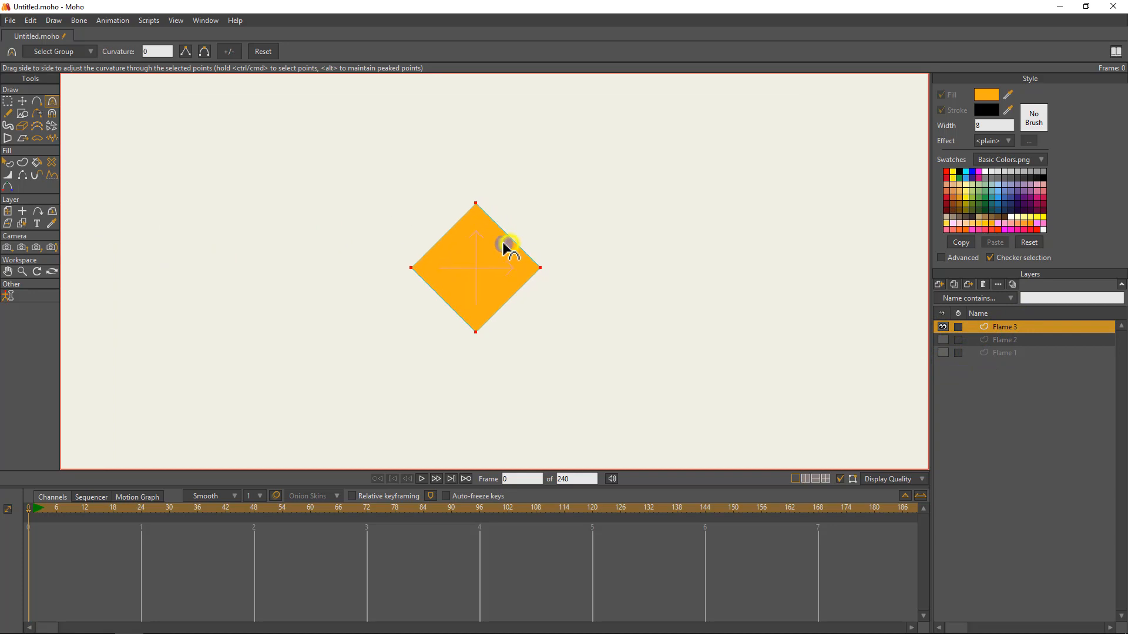
{"action": "key", "text": "g"}
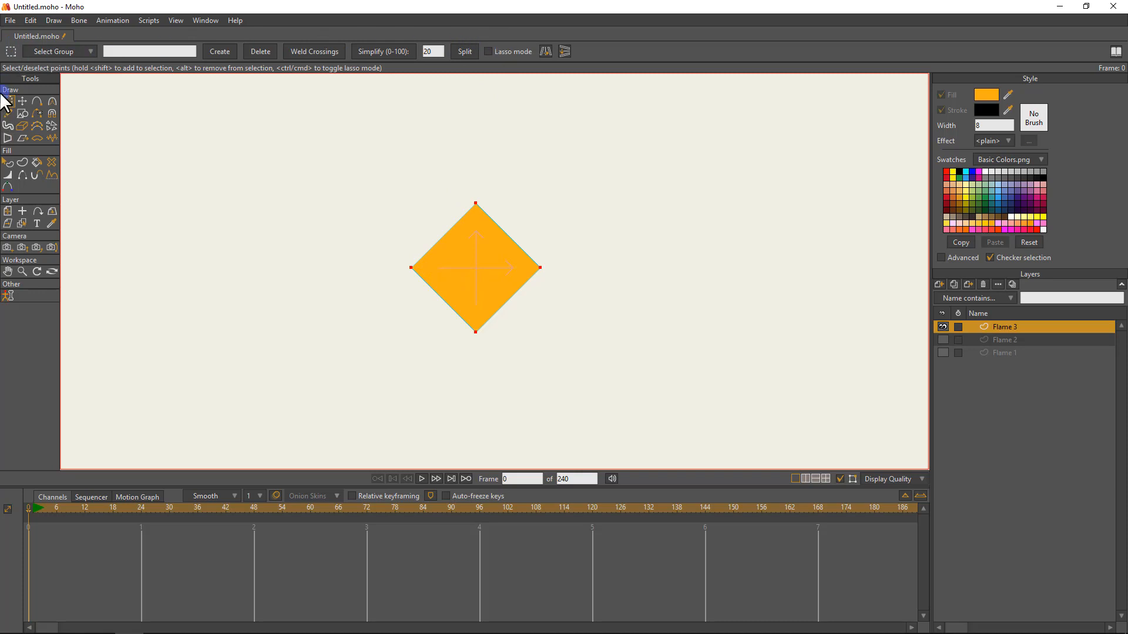
{"action": "left_click", "coordinate": [463, 56]}
Select all points of the divided diamond and rotate them into an upright square.
{"action": "left_click_drag", "start_coordinate": [426, 215], "coordinate": [521, 315]}
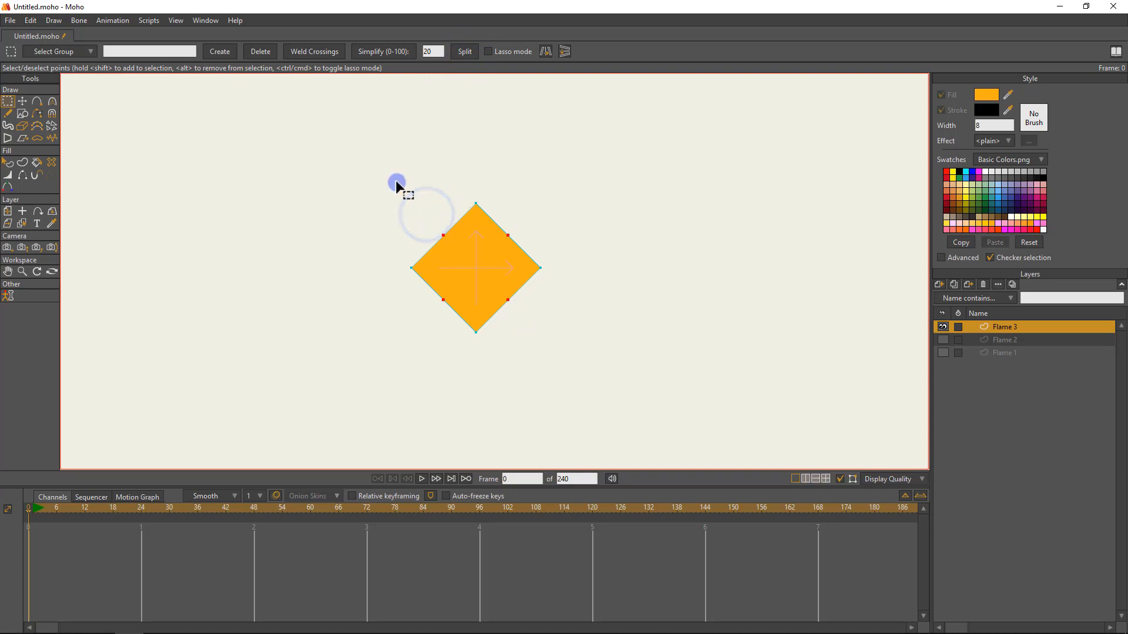
{"action": "left_click", "coordinate": [487, 227]}
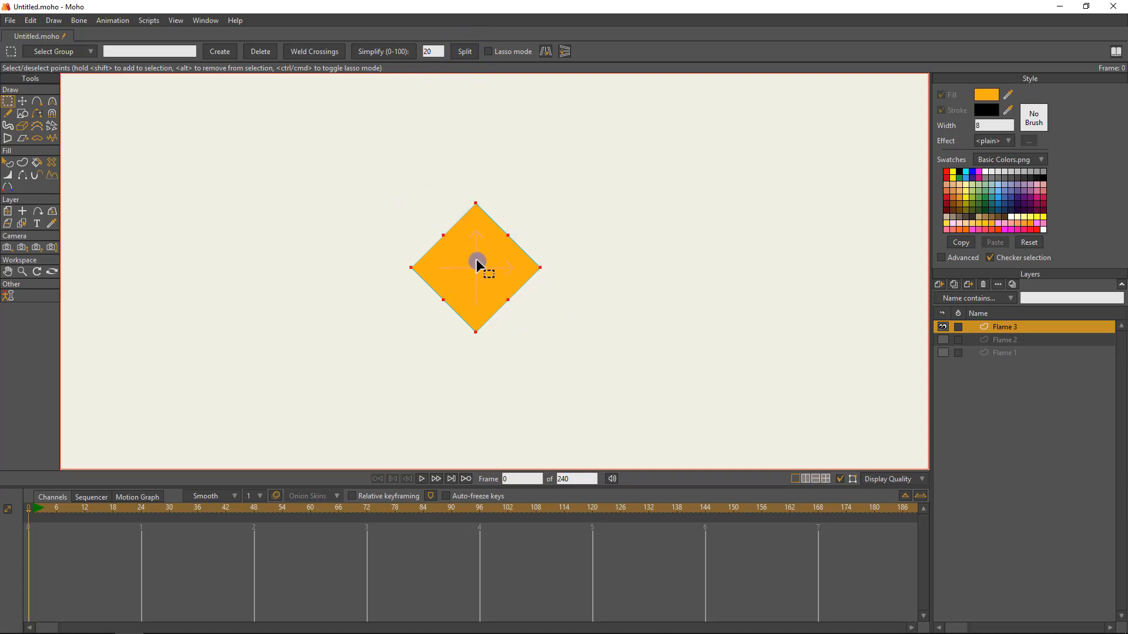
{"action": "key", "text": "t"}
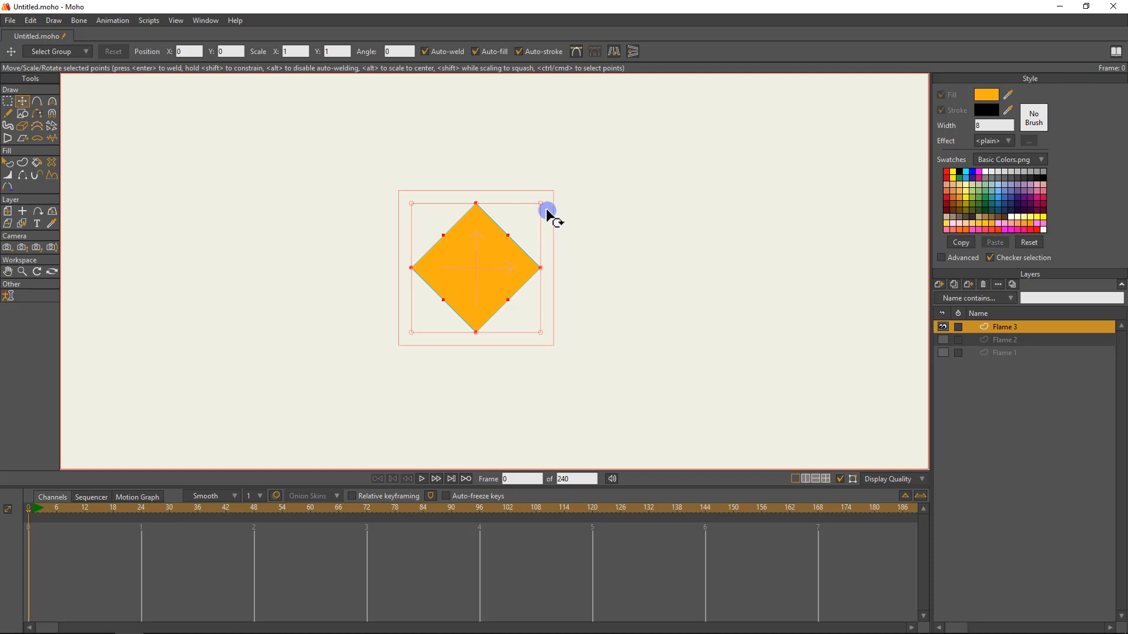
{"action": "left_click_drag", "start_coordinate": [546, 199], "coordinate": [556, 274]}
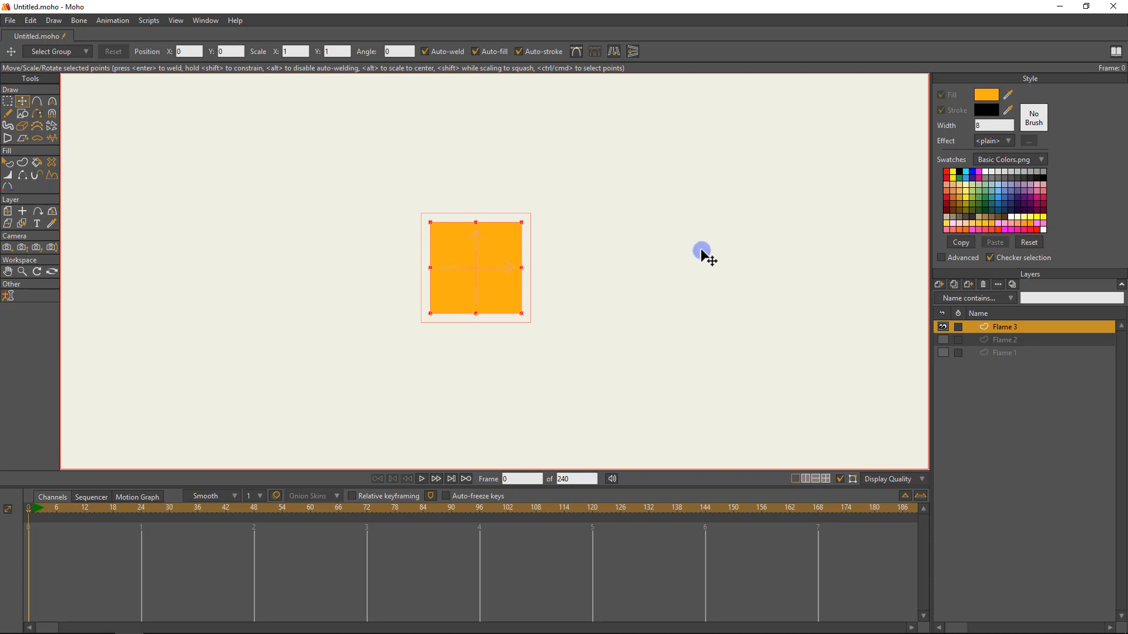
Select the midpoint of each side of the Flame 3 square and scale them inward to form a four-pointed star.
{"action": "key", "text": "g"}
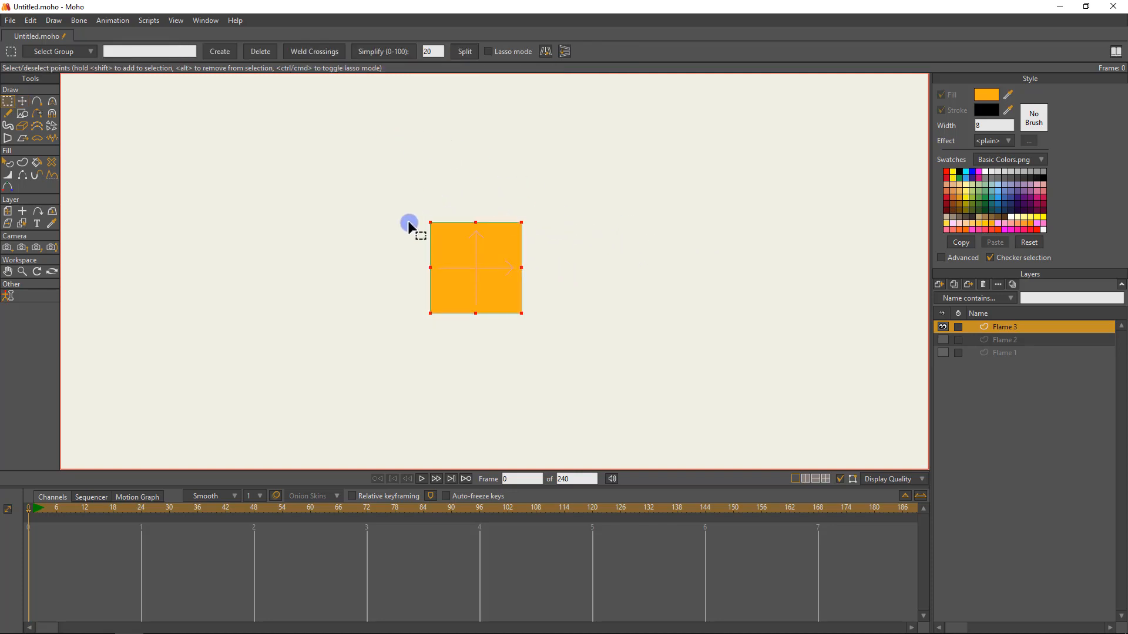
{"action": "left_click_drag", "start_coordinate": [414, 255], "coordinate": [520, 293]}
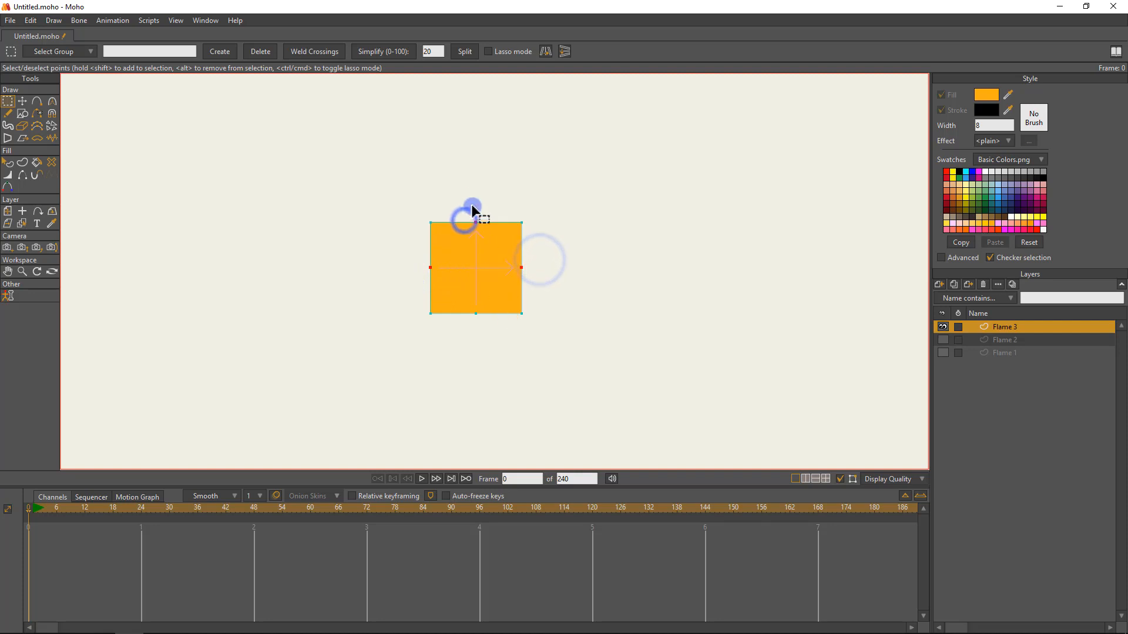
{"action": "left_click_drag", "start_coordinate": [464, 201], "coordinate": [485, 369]}
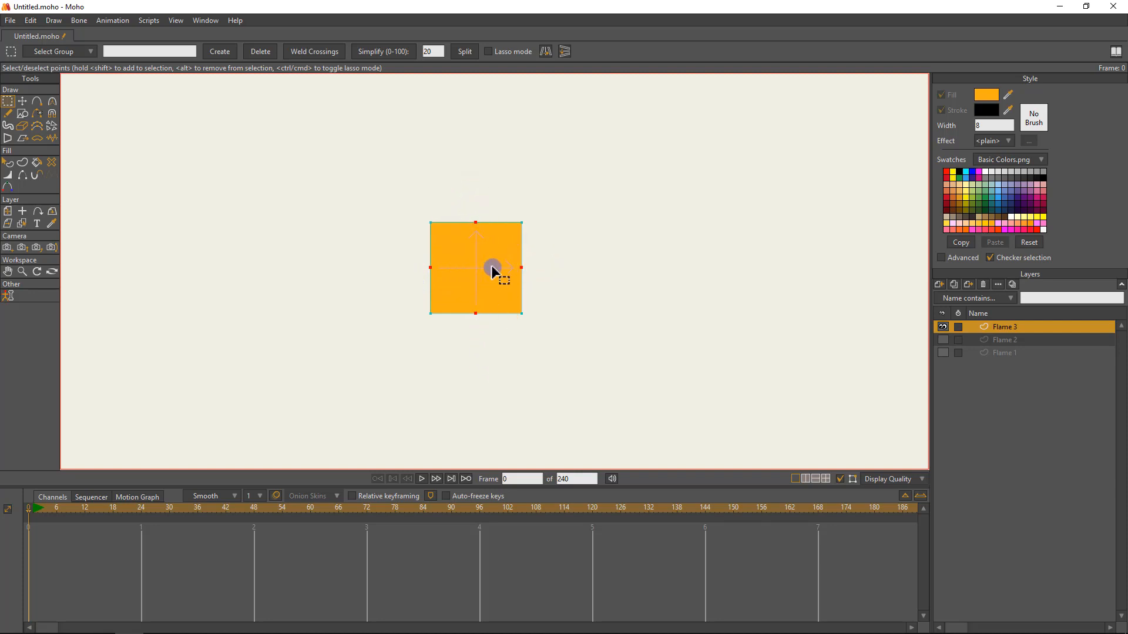
{"action": "key", "text": "t"}
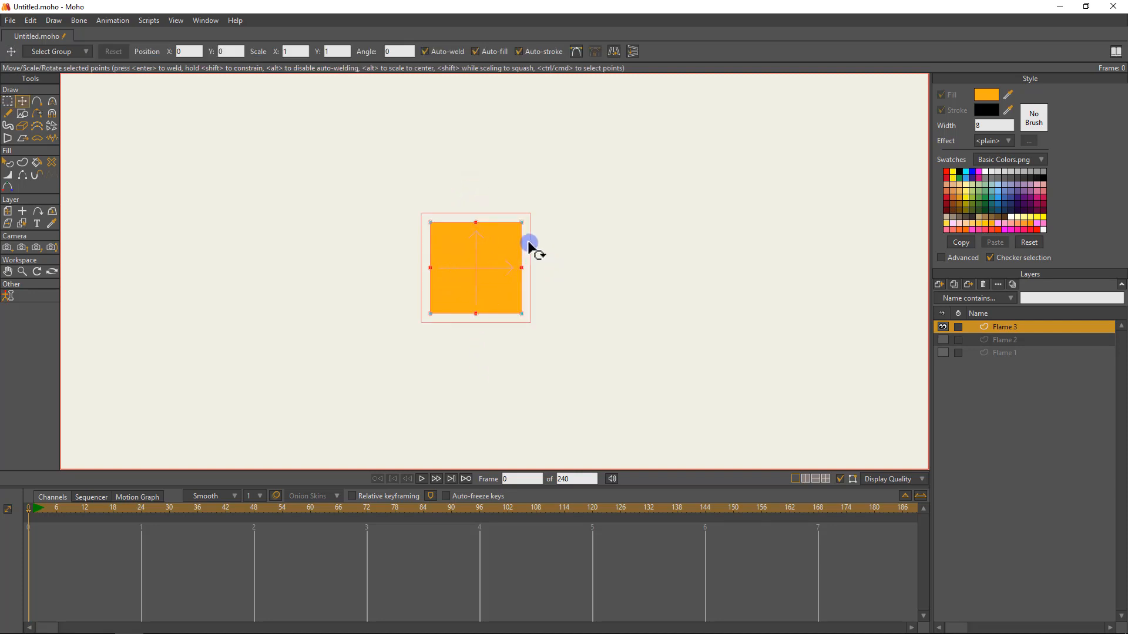
{"action": "key", "text": "g"}
{"action": "left_click_drag", "start_coordinate": [579, 253], "coordinate": [382, 270]}
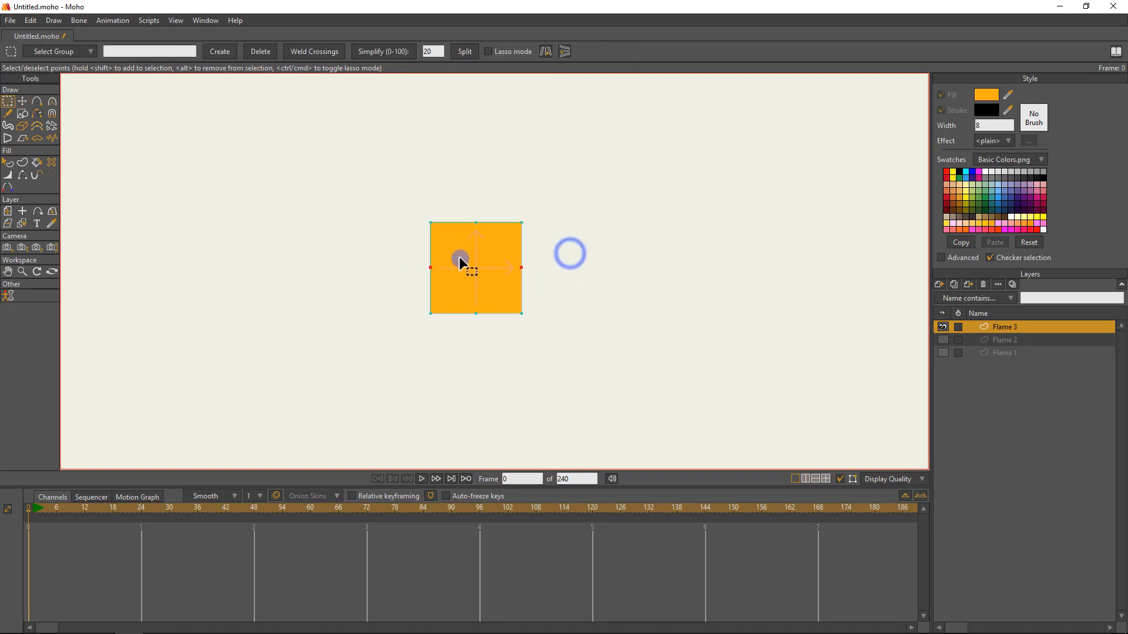
{"action": "left_click_drag", "start_coordinate": [457, 198], "coordinate": [498, 363]}
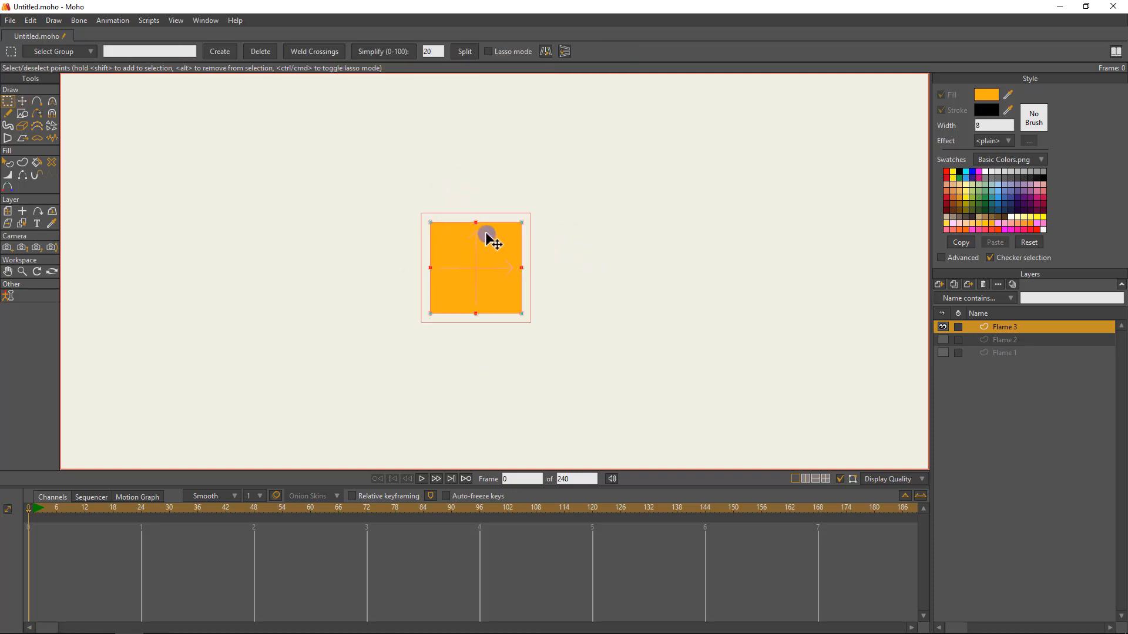
{"action": "key", "text": "t"}
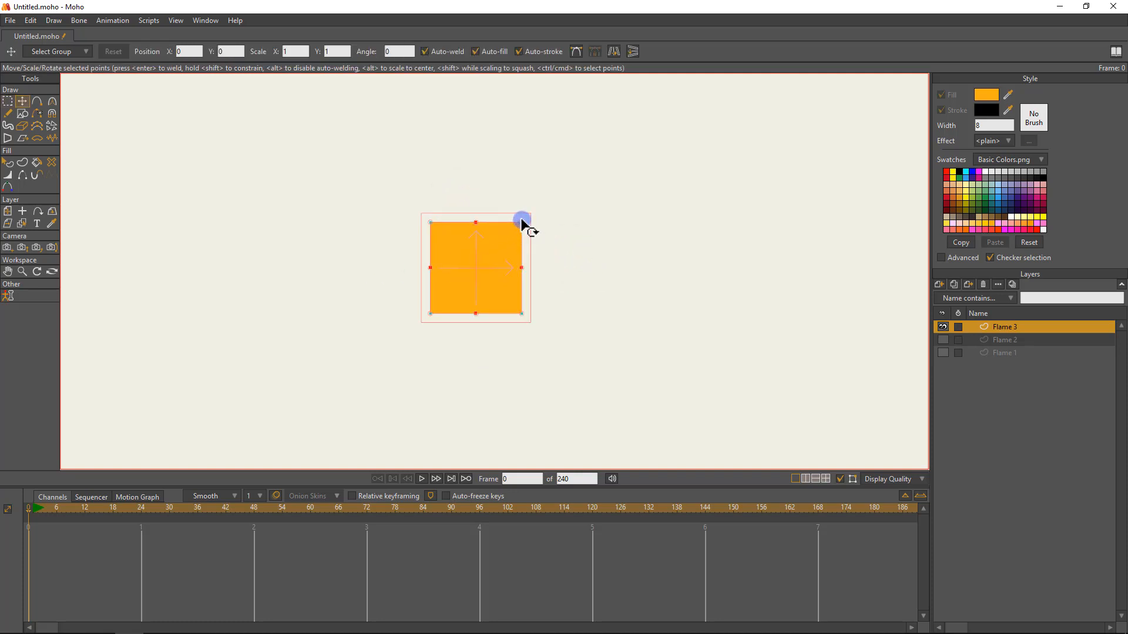
{"action": "mouse_move", "coordinate": [520, 223]}
{"action": "left_mouse_down"}
{"action": "mouse_move", "coordinate": [475, 239]}
{"action": "mouse_move", "coordinate": [509, 225]}
{"action": "left_mouse_up"}
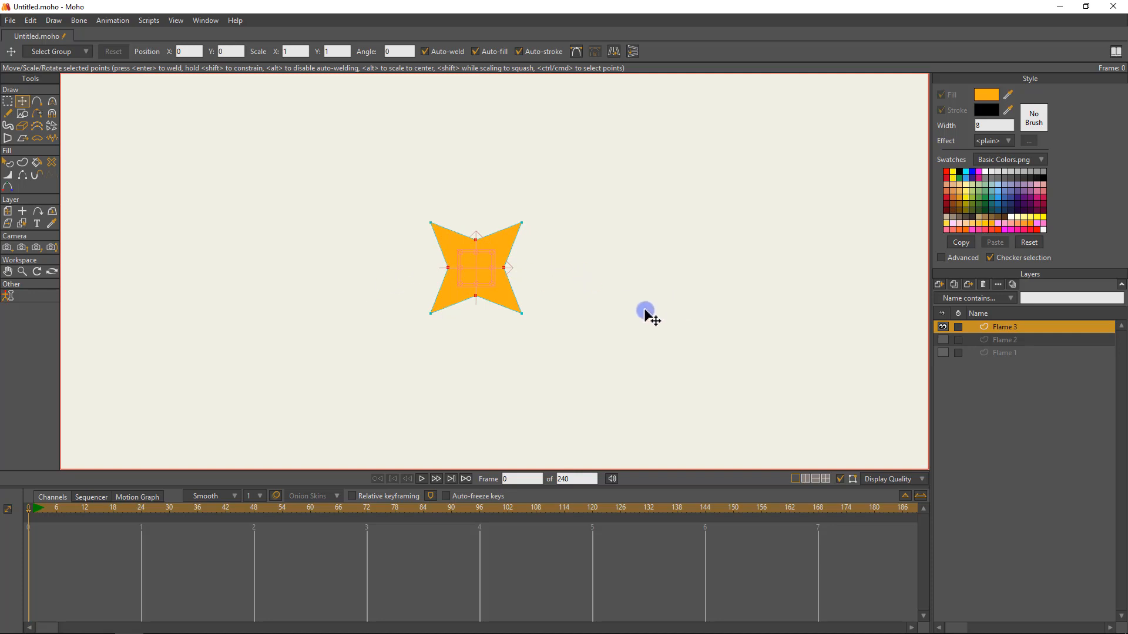
Show Flame 2 and Flame 1 to compare the shapes, hide Flame 3 and Flame 2, and make Flame 1 active.
{"action": "left_click", "coordinate": [939, 337]}
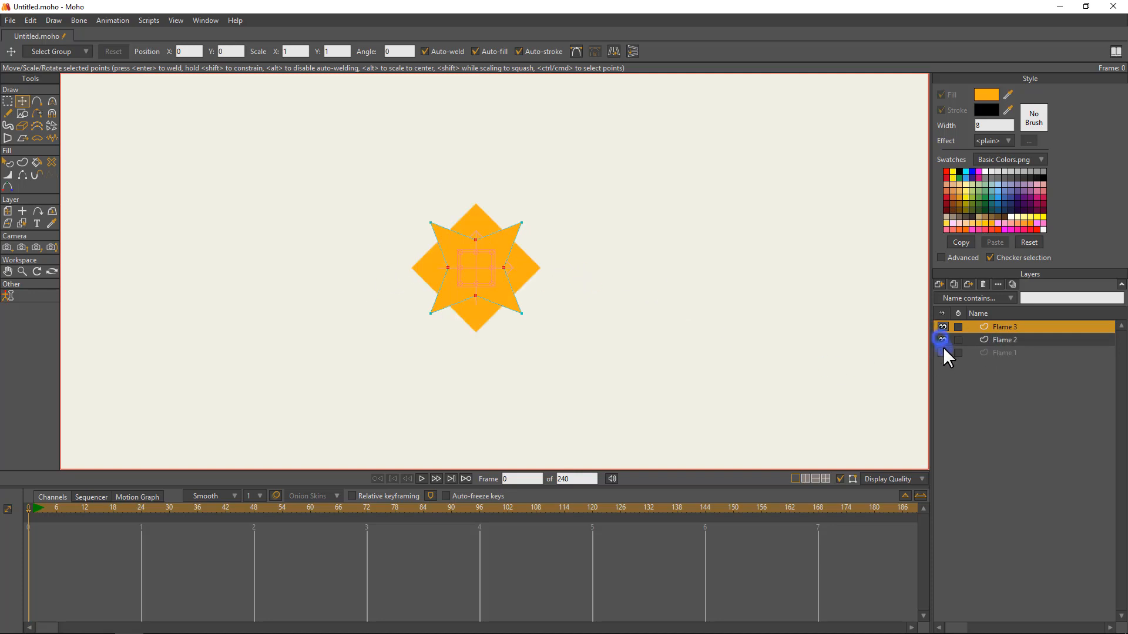
{"action": "left_click", "coordinate": [943, 348]}
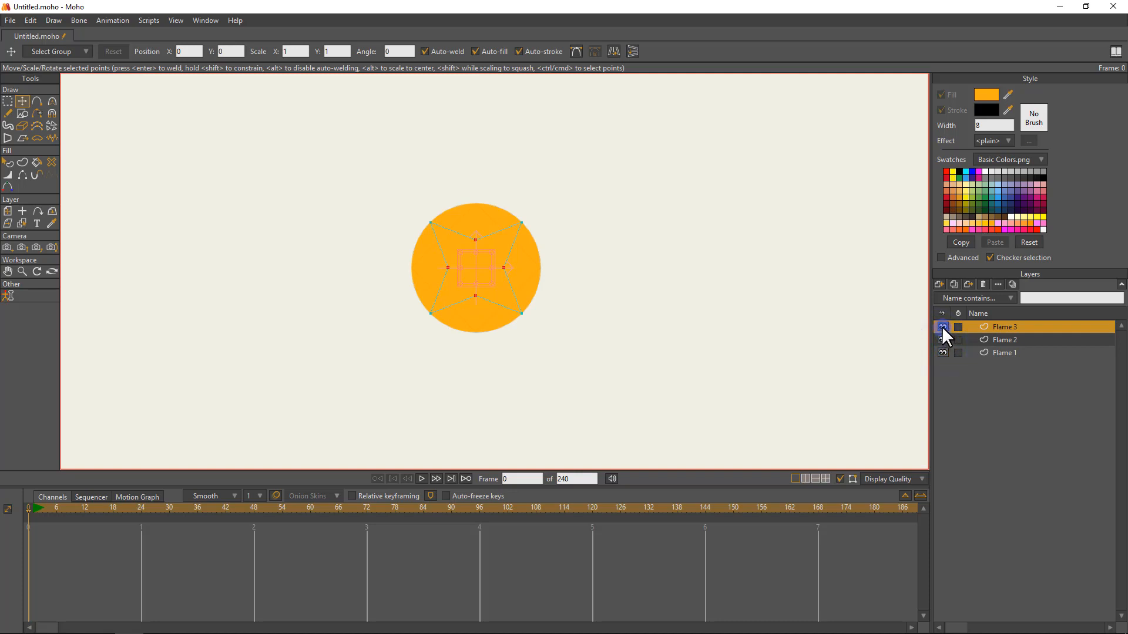
{"action": "left_click", "coordinate": [942, 326]}
{"action": "left_click", "coordinate": [943, 339]}
{"action": "left_click", "coordinate": [994, 352]}
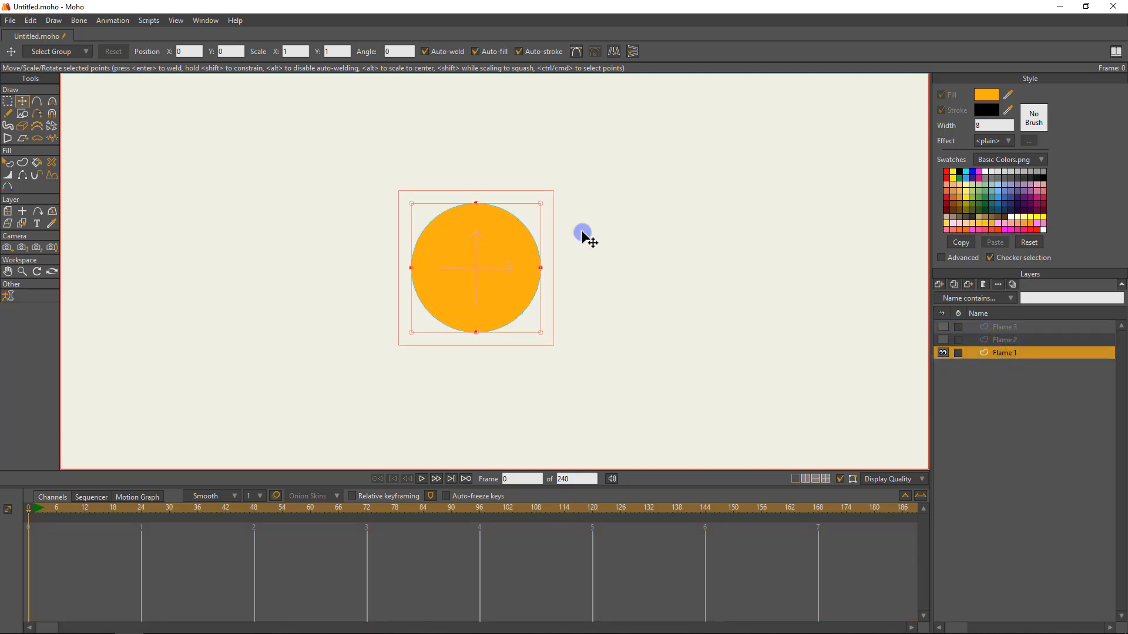
Show and activate Flame 3 to check its star outline against the circle, hide it again and return to Flame 1.
{"action": "key", "text": "F9"}
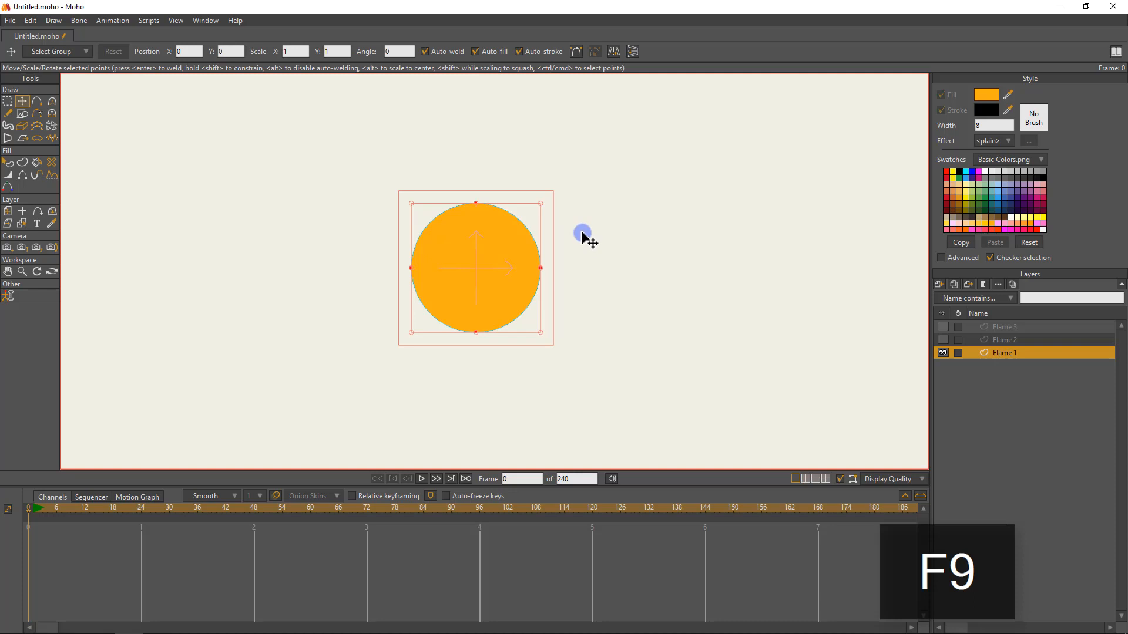
{"action": "left_click", "coordinate": [943, 327]}
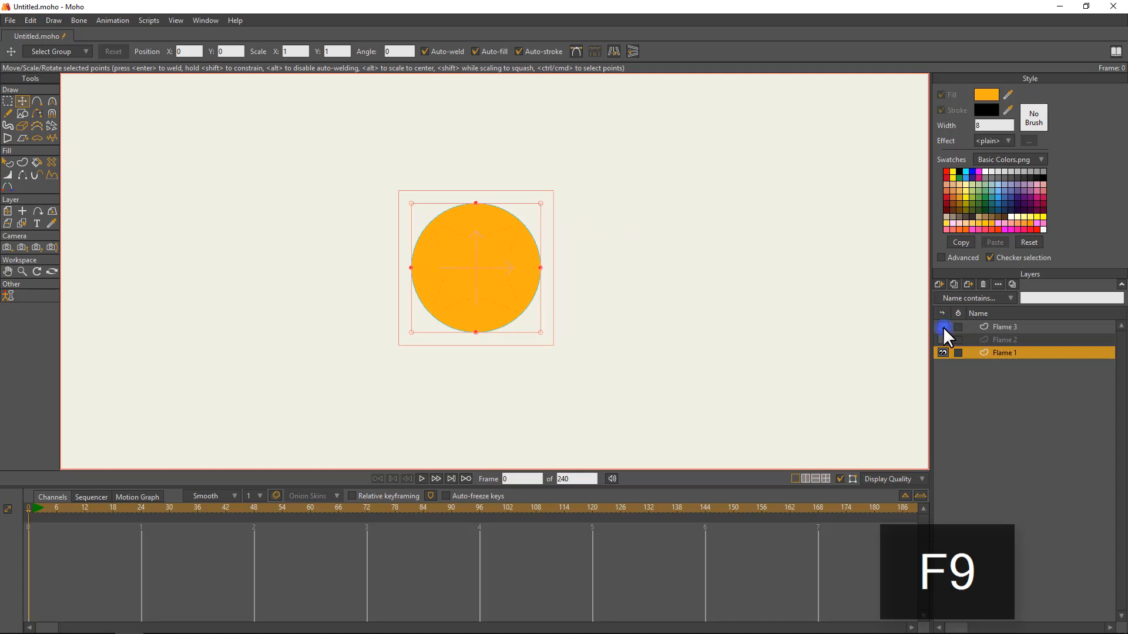
{"action": "left_click", "coordinate": [976, 327]}
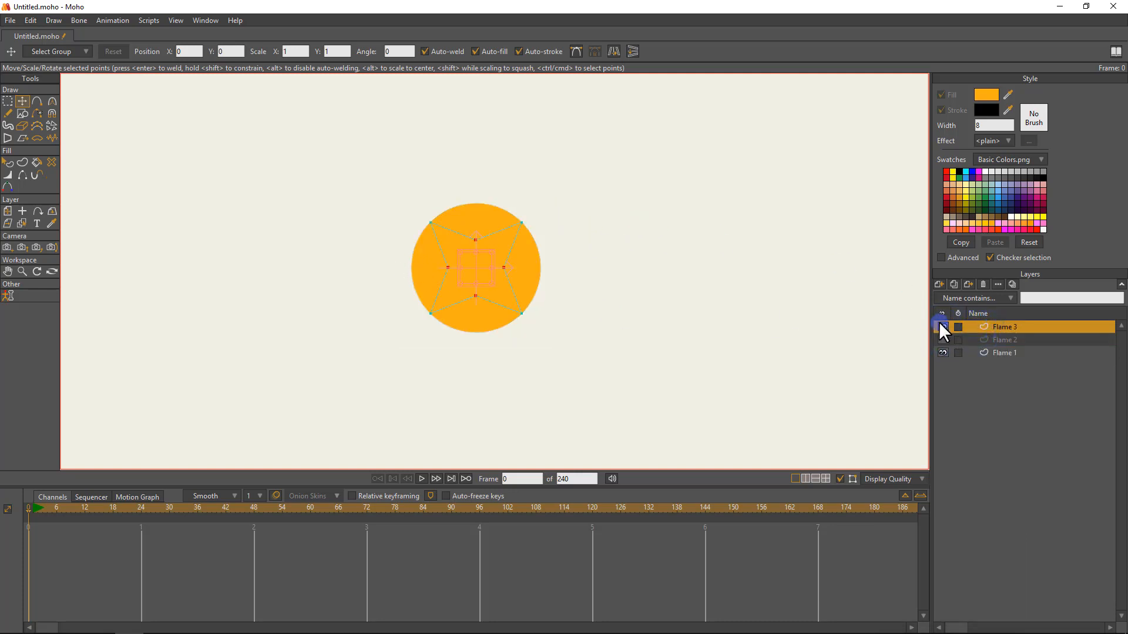
{"action": "left_click", "coordinate": [941, 327]}
{"action": "left_click", "coordinate": [984, 350]}
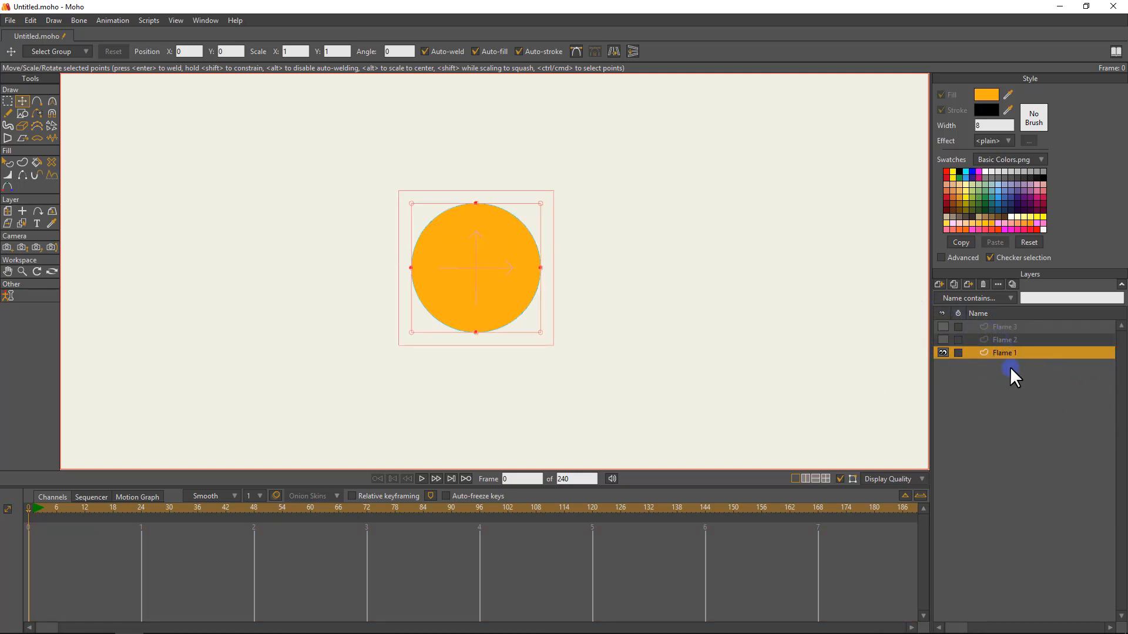
In Flame 1's vector layer settings, enable noisy outlines, noisy fills, animated noise and extra sketchy.
{"action": "double_click", "coordinate": [1005, 354]}
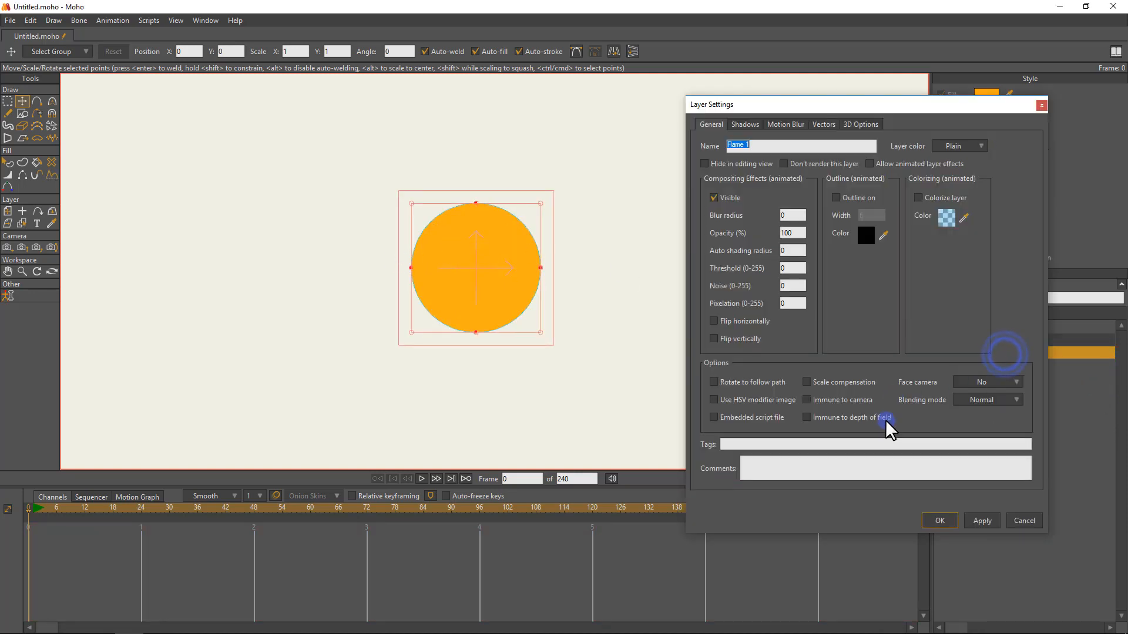
{"action": "left_click_drag", "start_coordinate": [822, 105], "coordinate": [698, 85]}
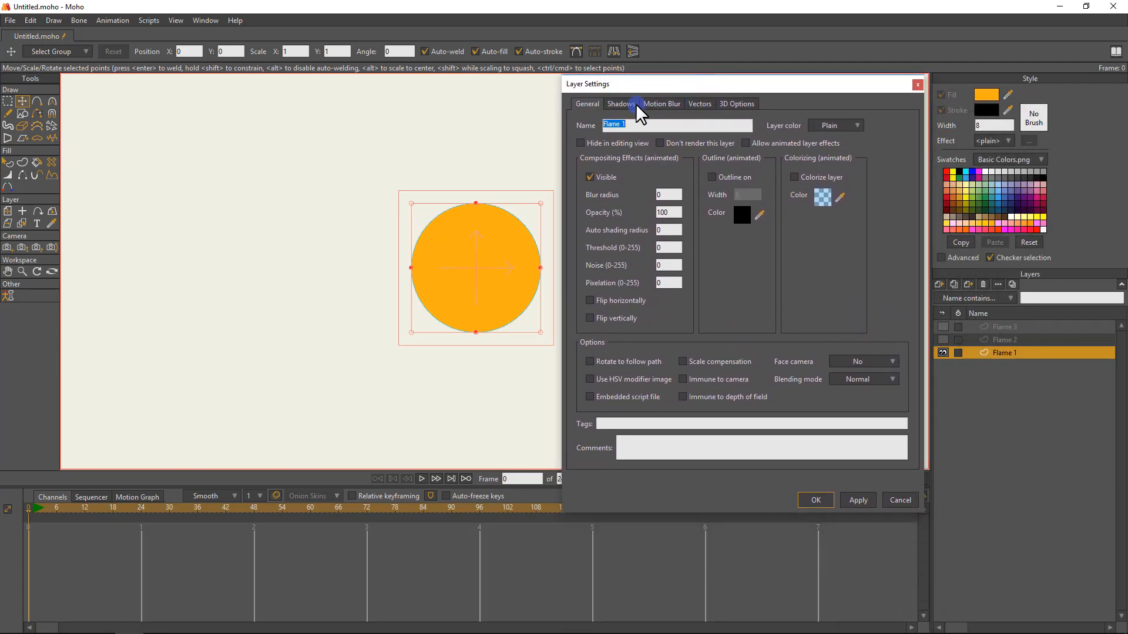
{"action": "left_click", "coordinate": [699, 104]}
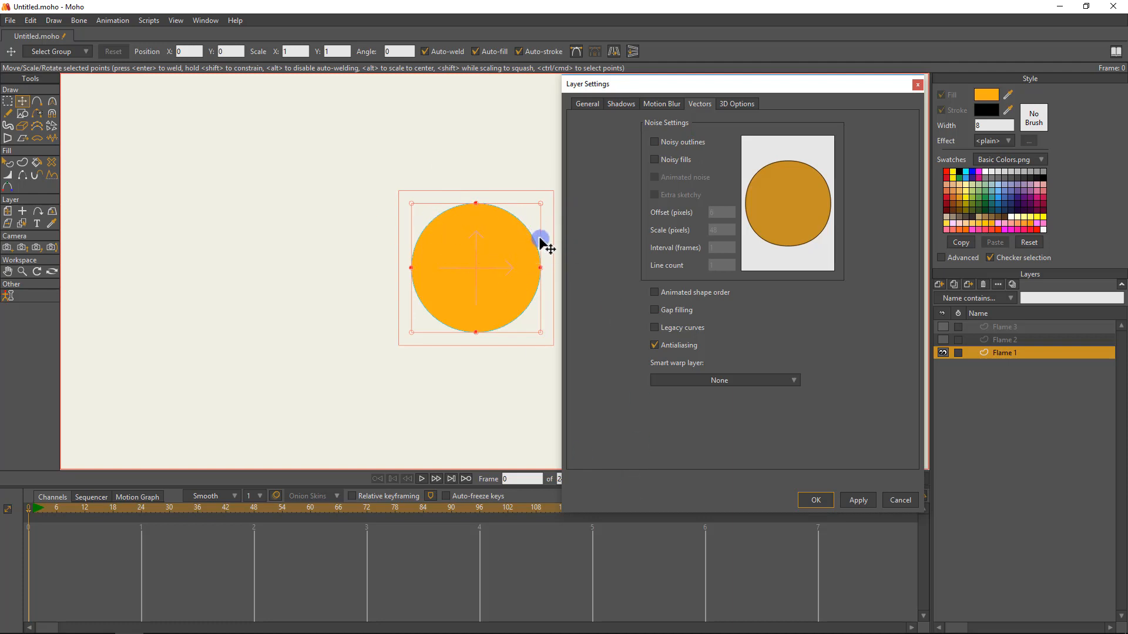
{"action": "left_click", "coordinate": [656, 142]}
{"action": "left_click", "coordinate": [657, 143]}
{"action": "left_click", "coordinate": [653, 159]}
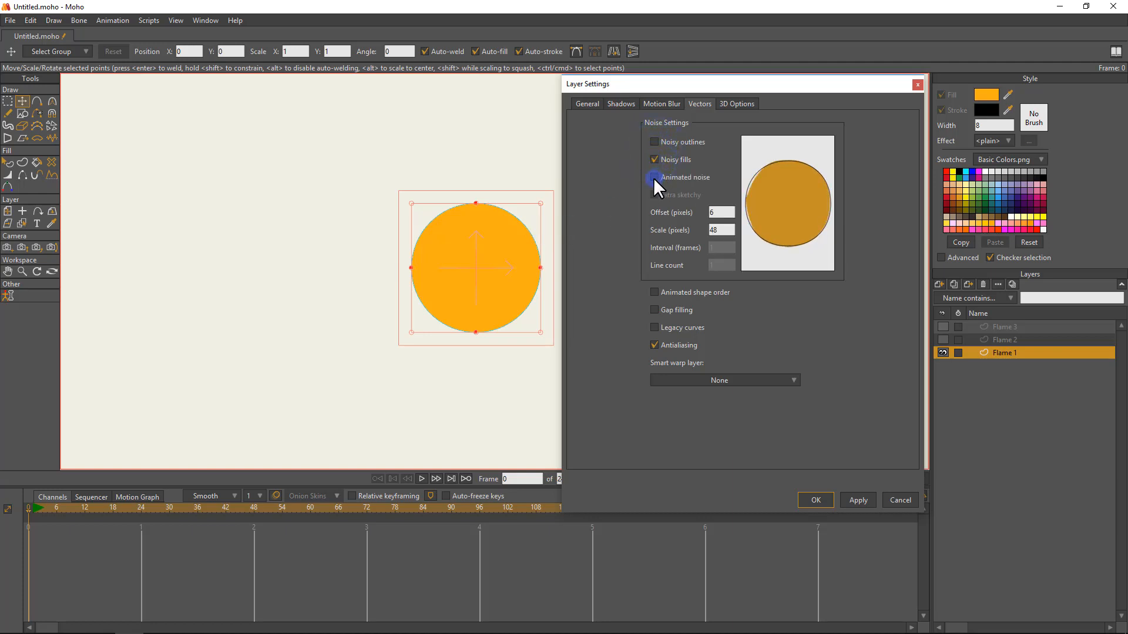
{"action": "left_click", "coordinate": [653, 177]}
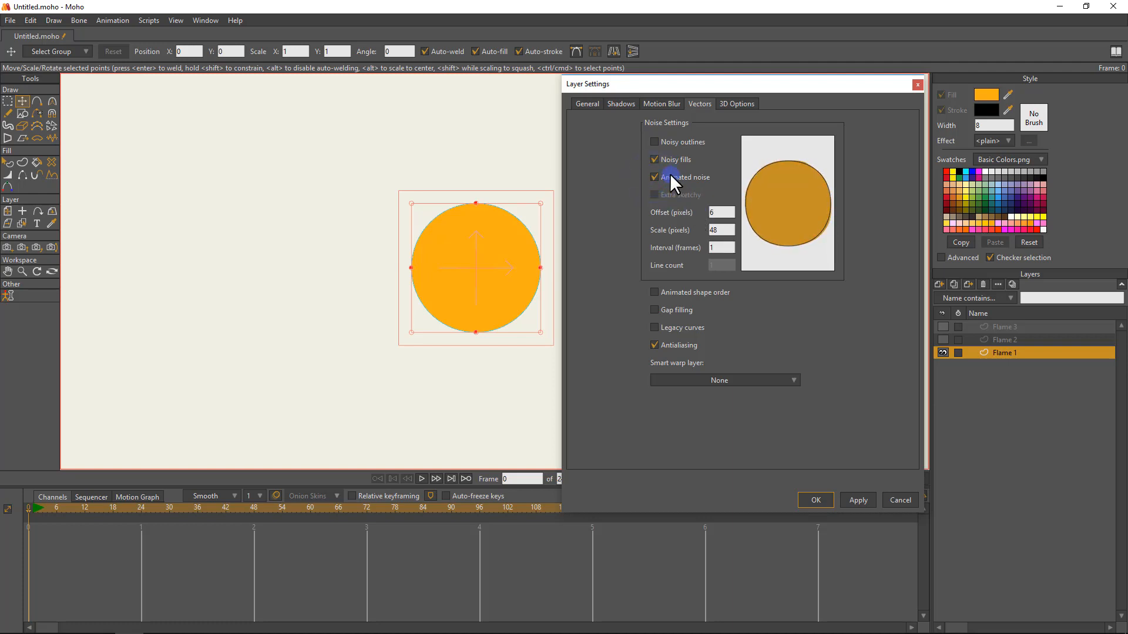
{"action": "left_click", "coordinate": [654, 141]}
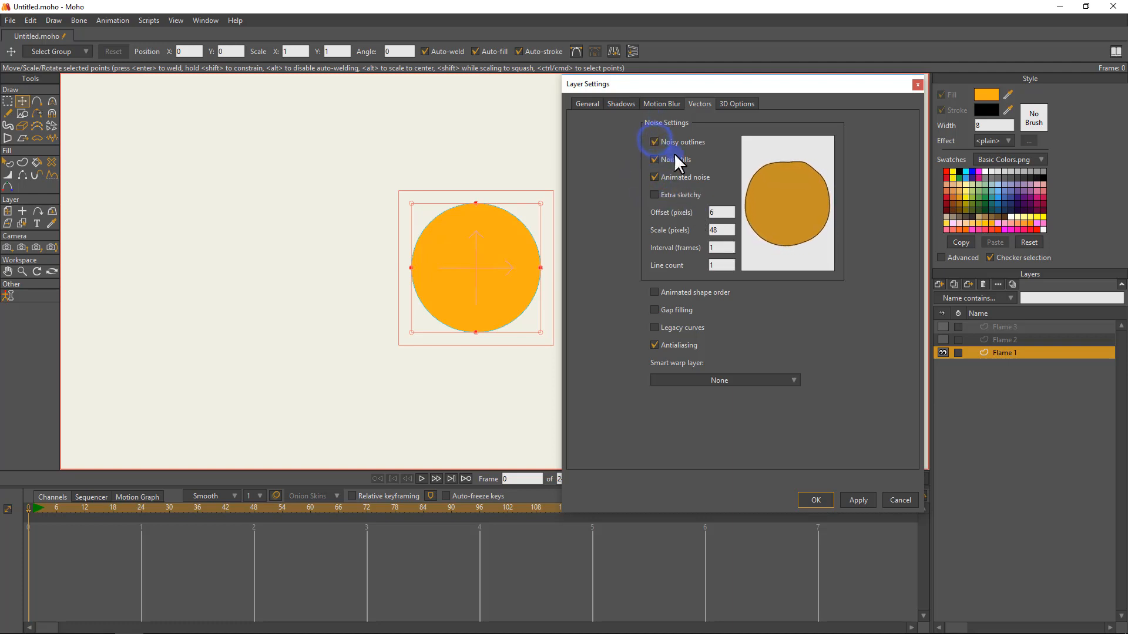
{"action": "left_click", "coordinate": [658, 194]}
Set Flame 1's noise offset to 15 pixels, scale to 100 pixels and interval to 2 frames, and accept the settings.
{"action": "left_click", "coordinate": [723, 230]}
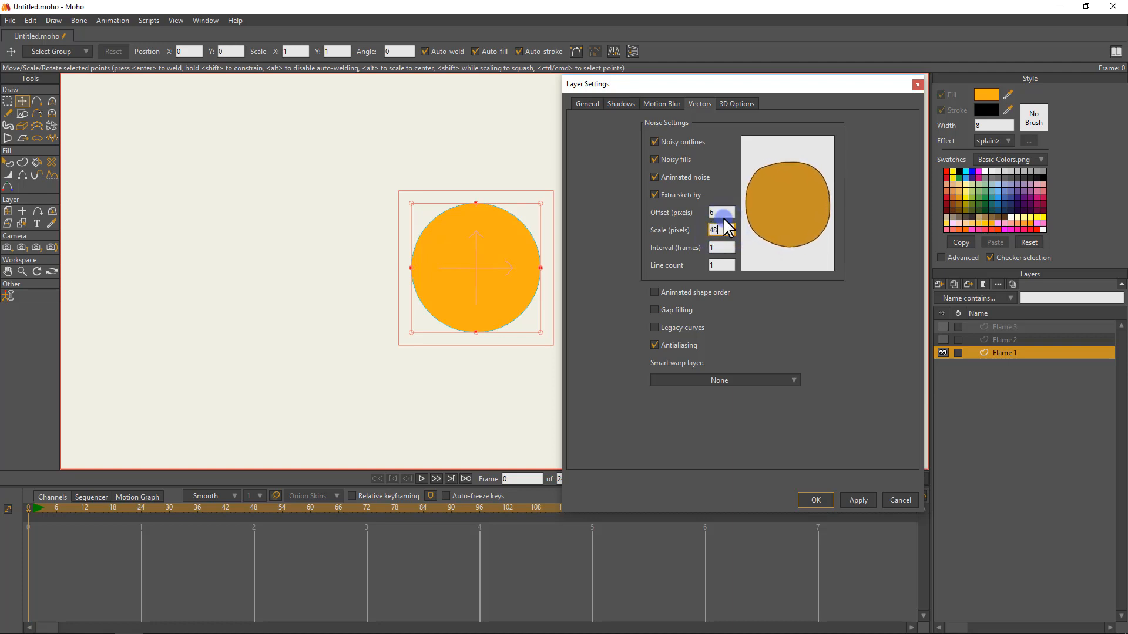
{"action": "double_click", "coordinate": [717, 213]}
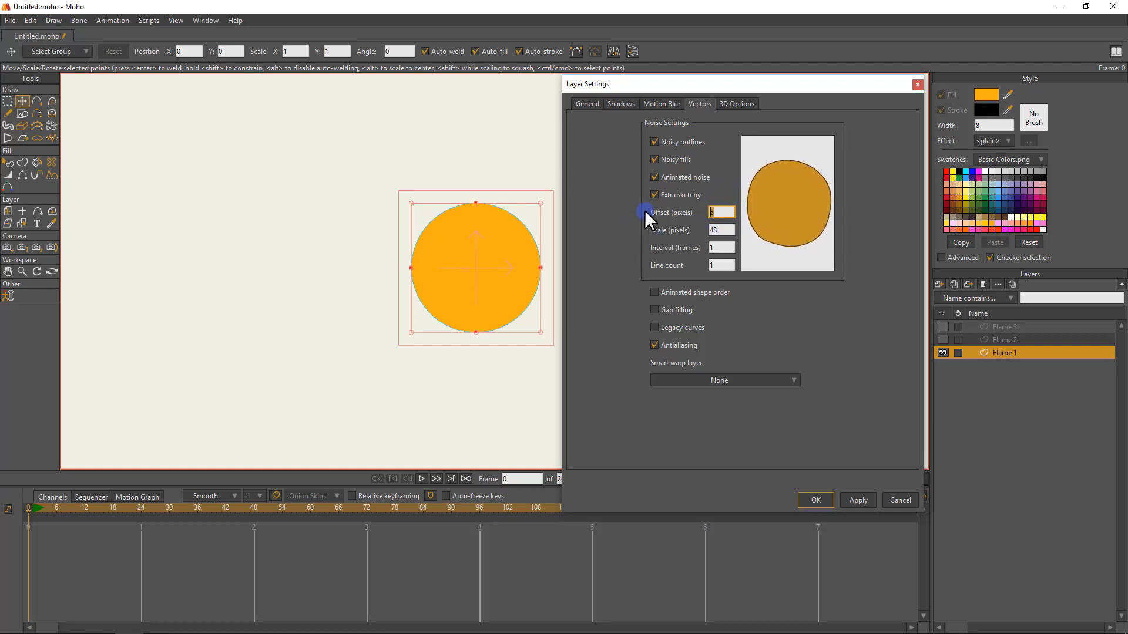
{"action": "type", "text": "15"}
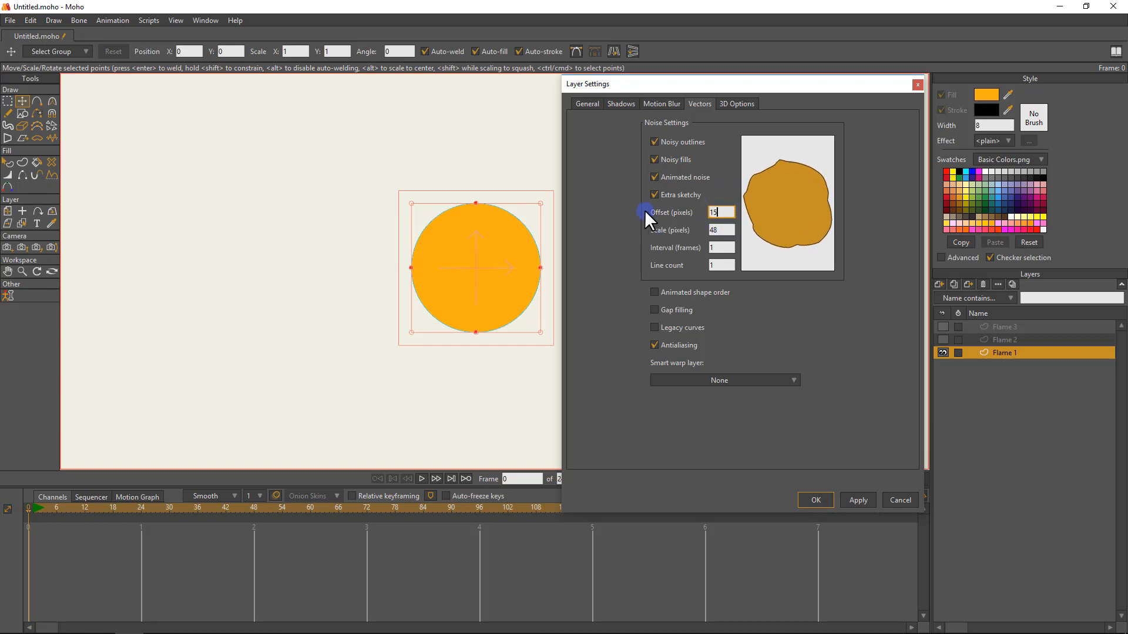
{"action": "key", "text": "Tab"}
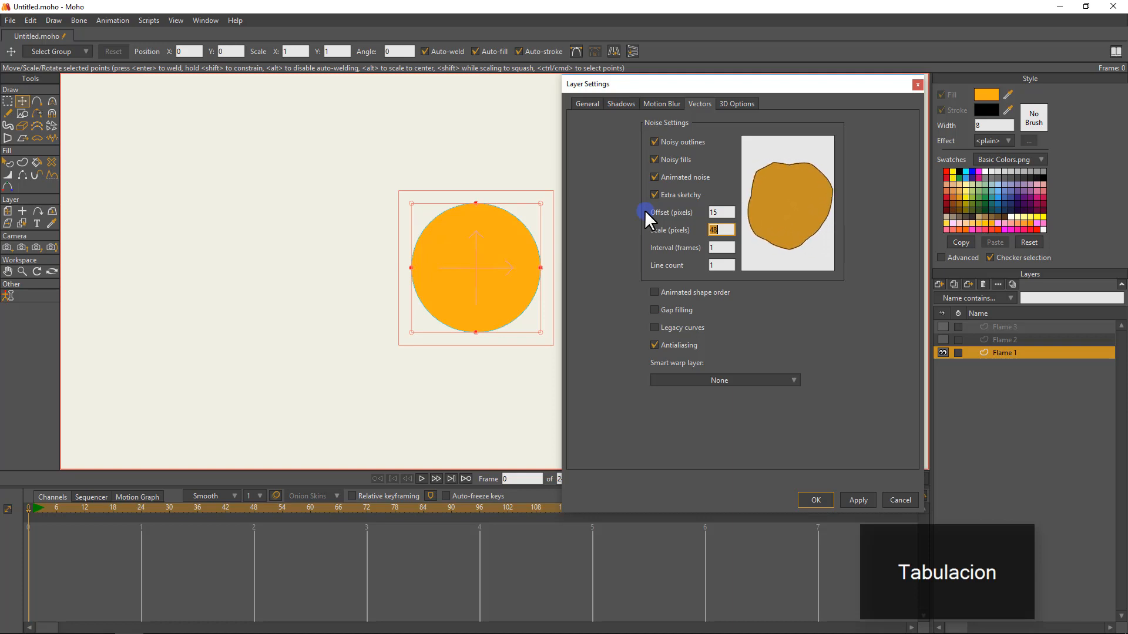
{"action": "type", "text": "100"}
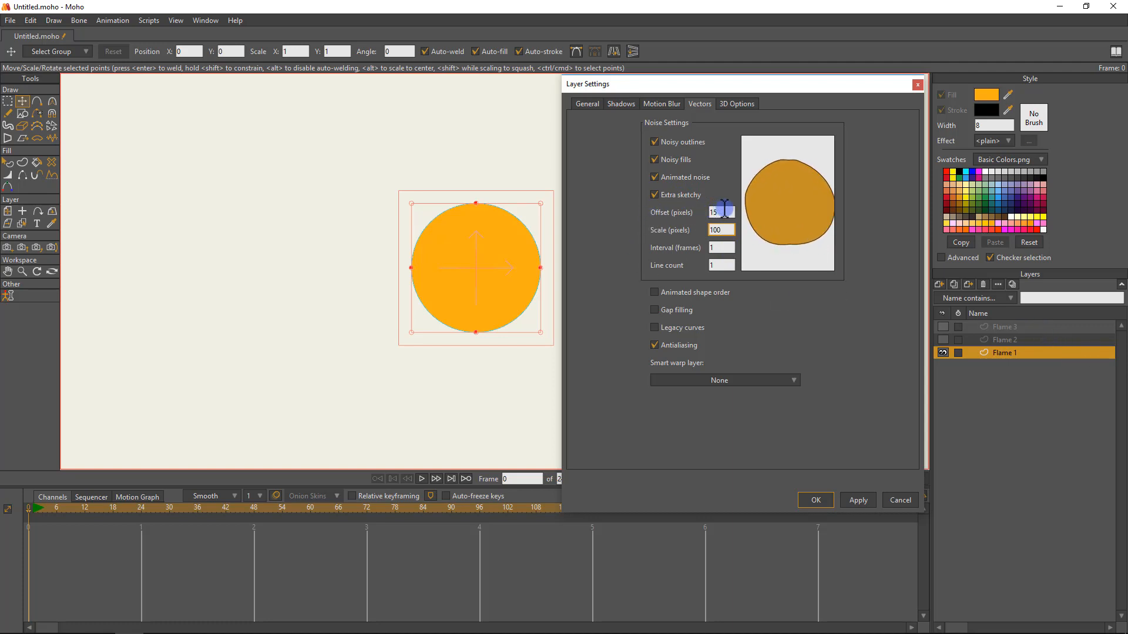
{"action": "left_click", "coordinate": [726, 248]}
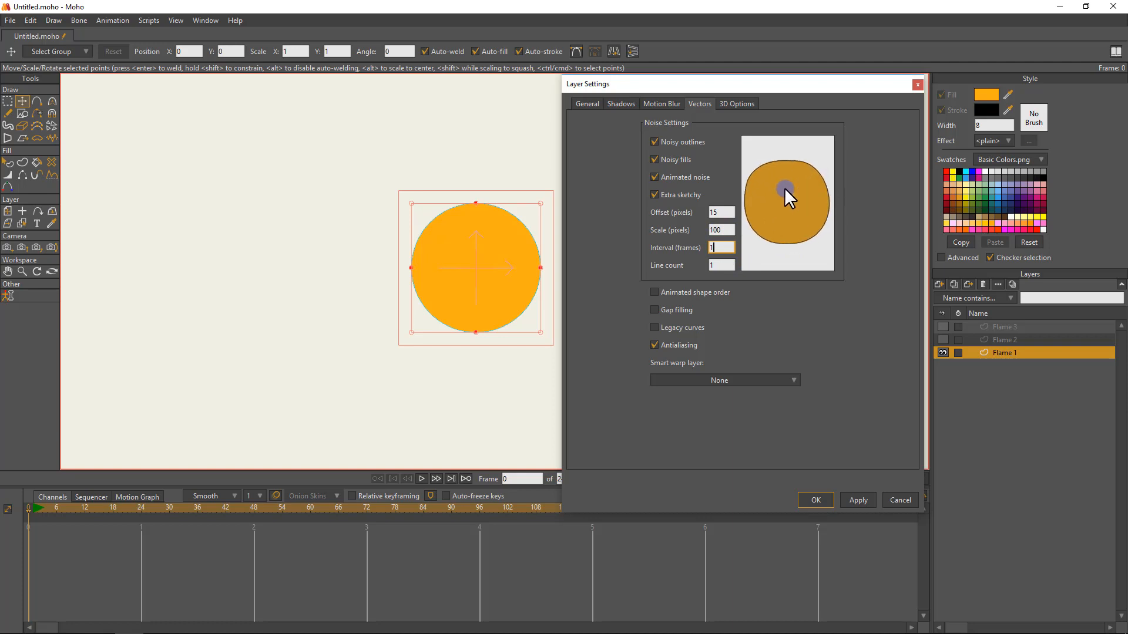
{"action": "key", "text": "BackSpace"}
{"action": "type", "text": "2"}
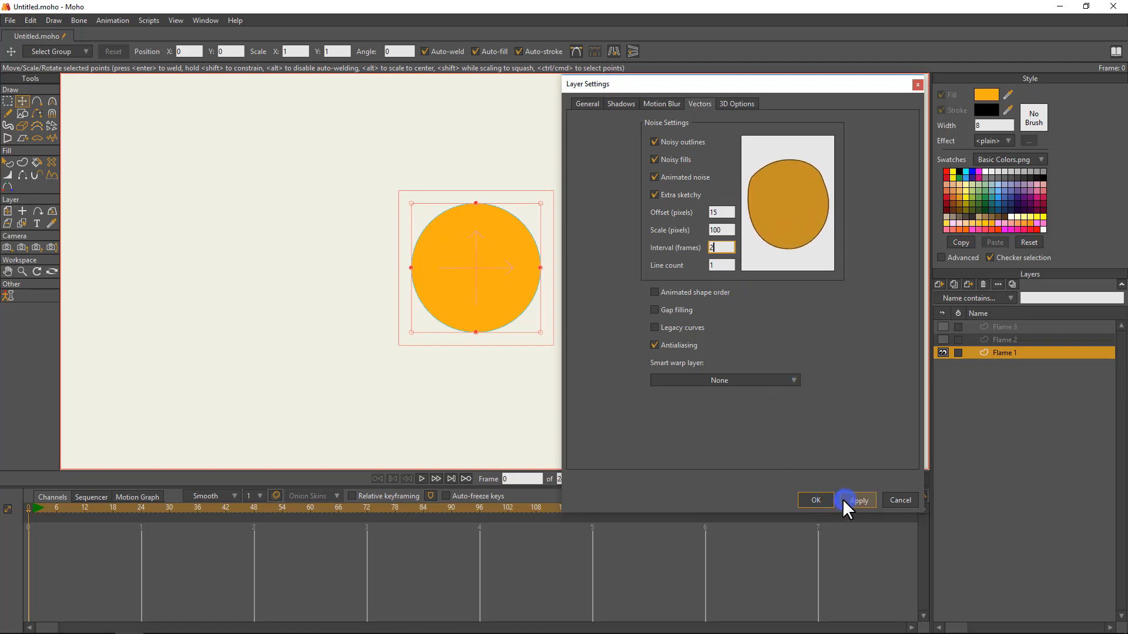
{"action": "left_click", "coordinate": [822, 498]}
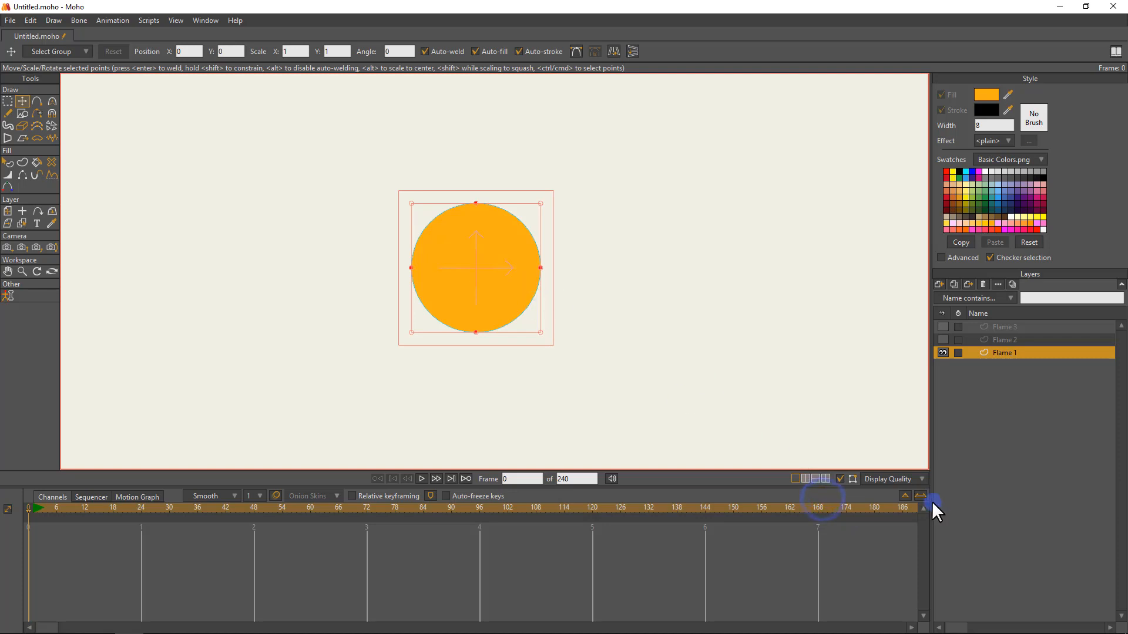
Make Flame 2 the active layer, play the animation to preview Flame 1's noise effect, and return to frame 0.
{"action": "left_click", "coordinate": [1024, 340]}
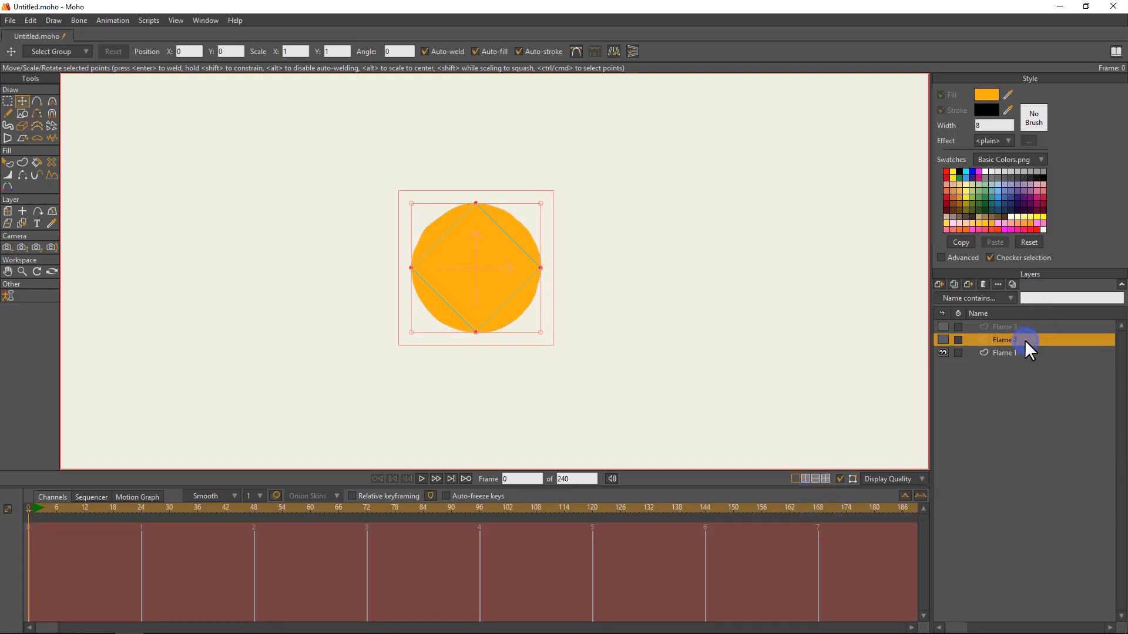
{"action": "left_click", "coordinate": [522, 251]}
{"action": "left_click_drag", "start_coordinate": [522, 252], "coordinate": [564, 253]}
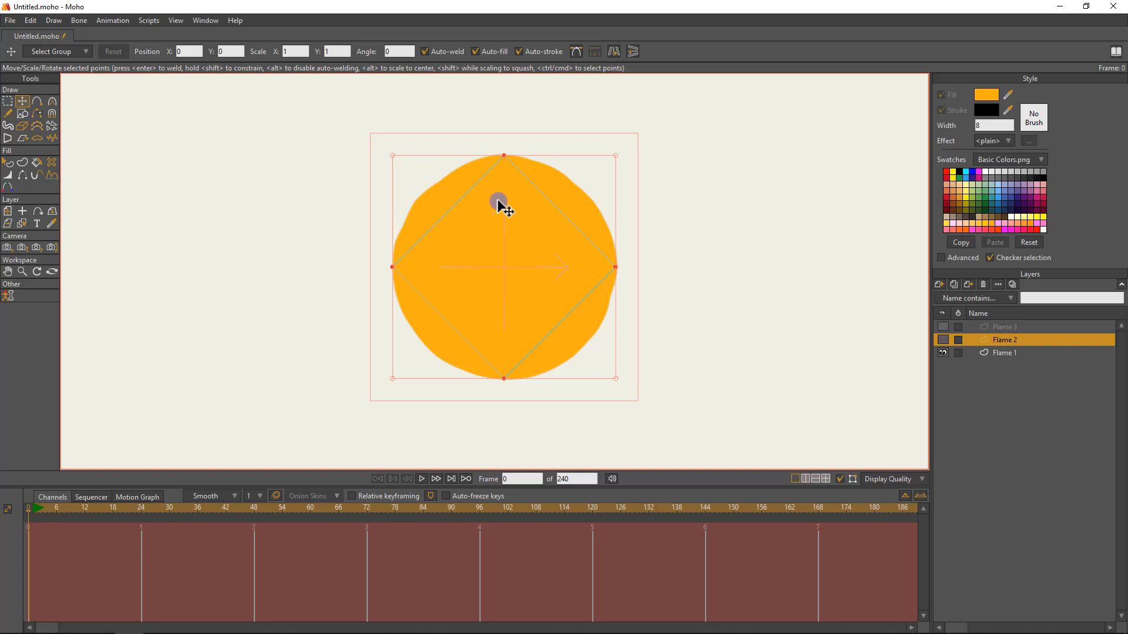
{"action": "key", "text": "space"}
{"action": "key", "text": "space"}
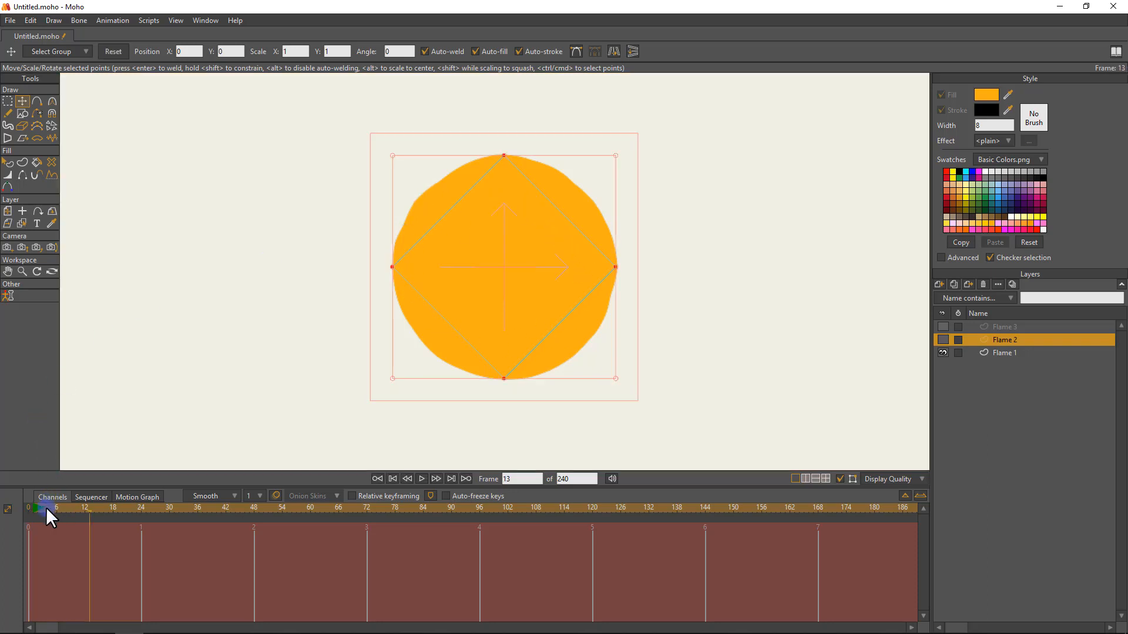
{"action": "left_click_drag", "start_coordinate": [46, 507], "coordinate": [29, 506]}
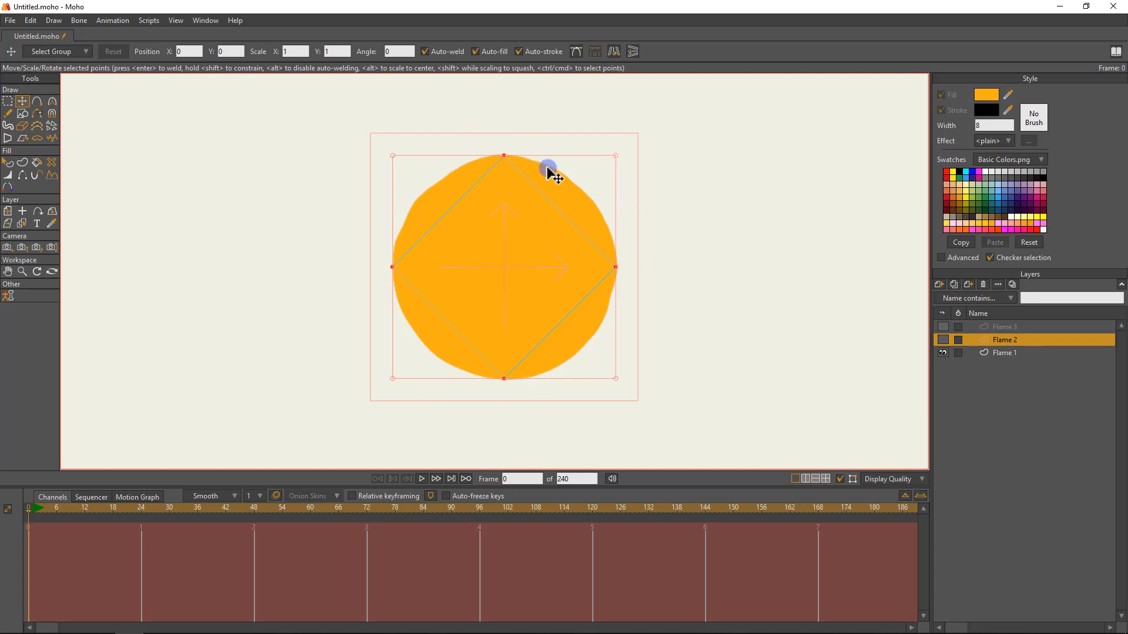
In Flame 1's vector layer settings, set the noise scale to 150 pixels and the offset to 25 pixels, and accept.
{"action": "double_click", "coordinate": [1035, 353]}
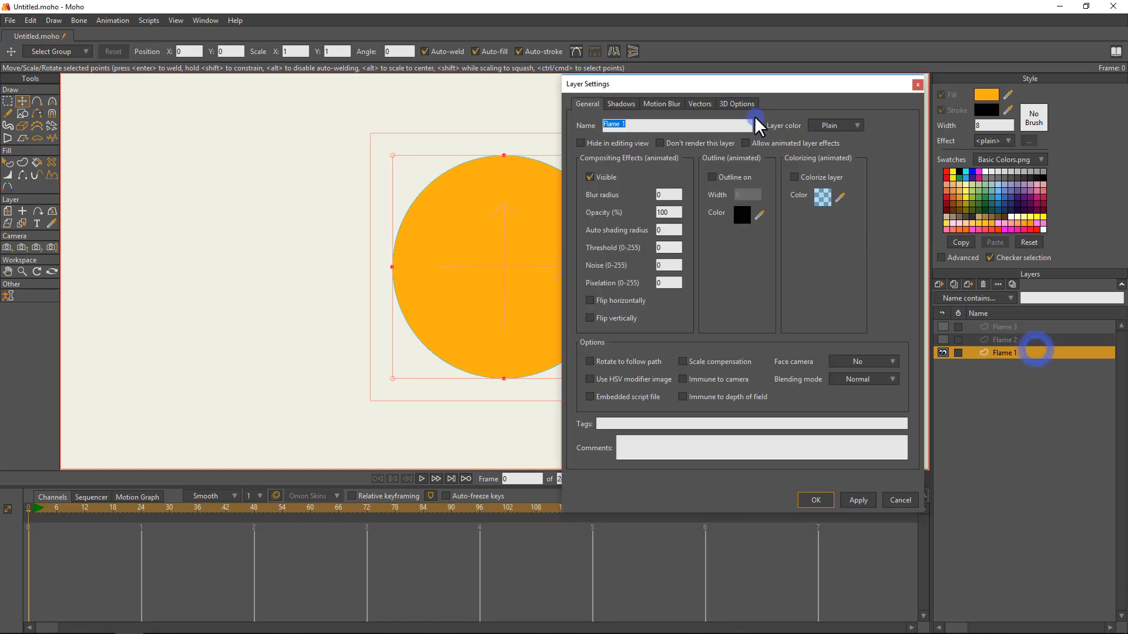
{"action": "left_click", "coordinate": [702, 103]}
{"action": "left_click", "coordinate": [722, 230]}
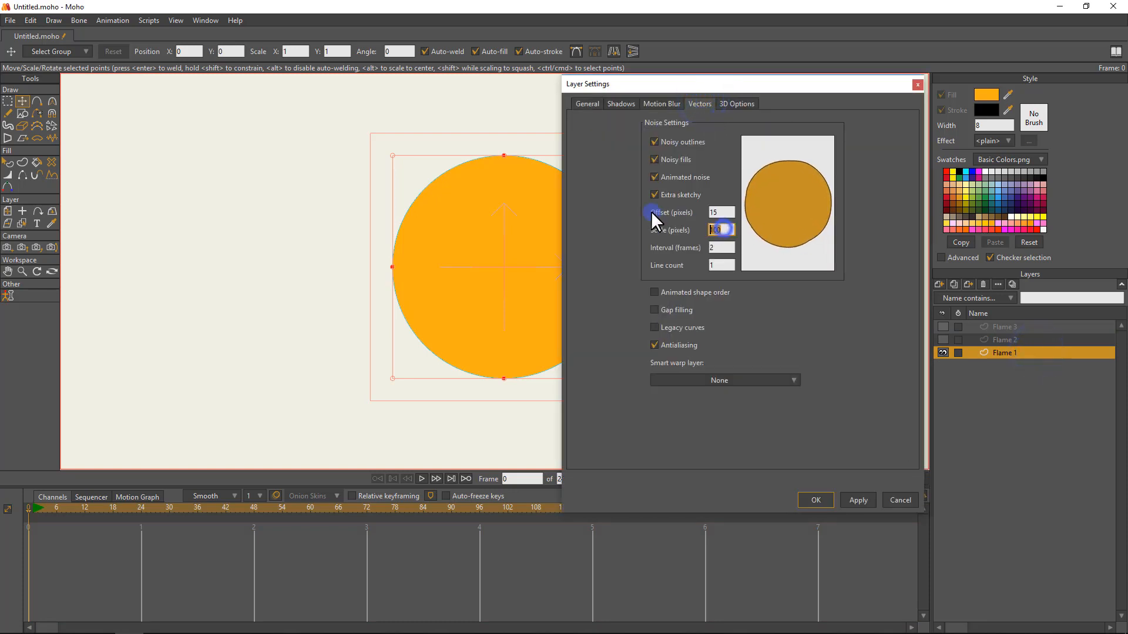
{"action": "type", "text": "150"}
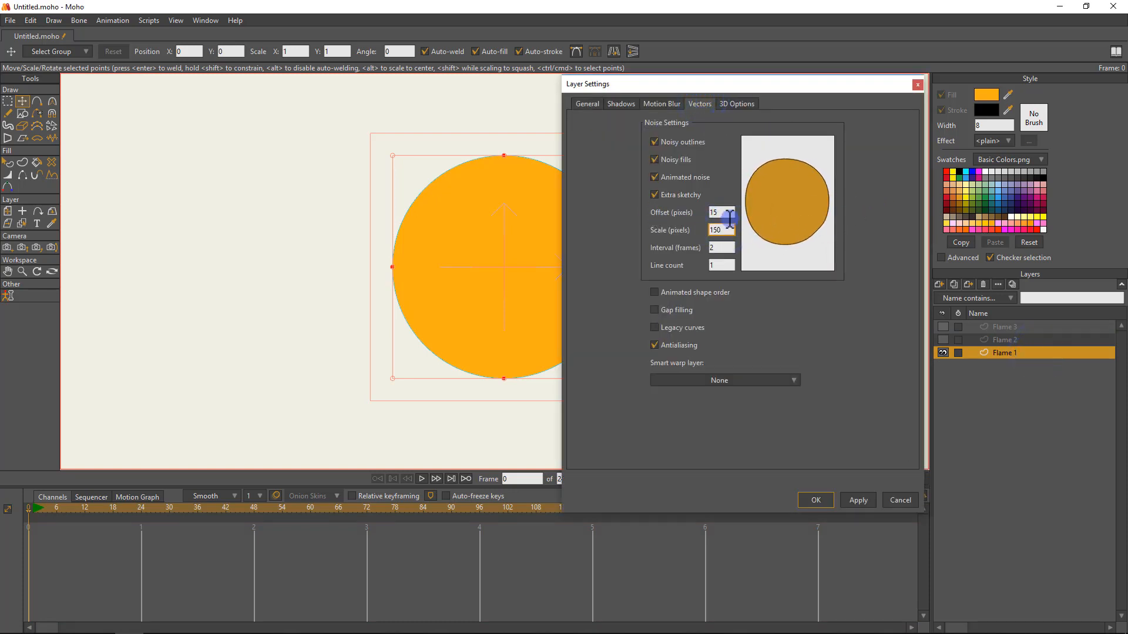
{"action": "left_click_drag", "start_coordinate": [729, 214], "coordinate": [562, 158]}
{"action": "type", "text": "25"}
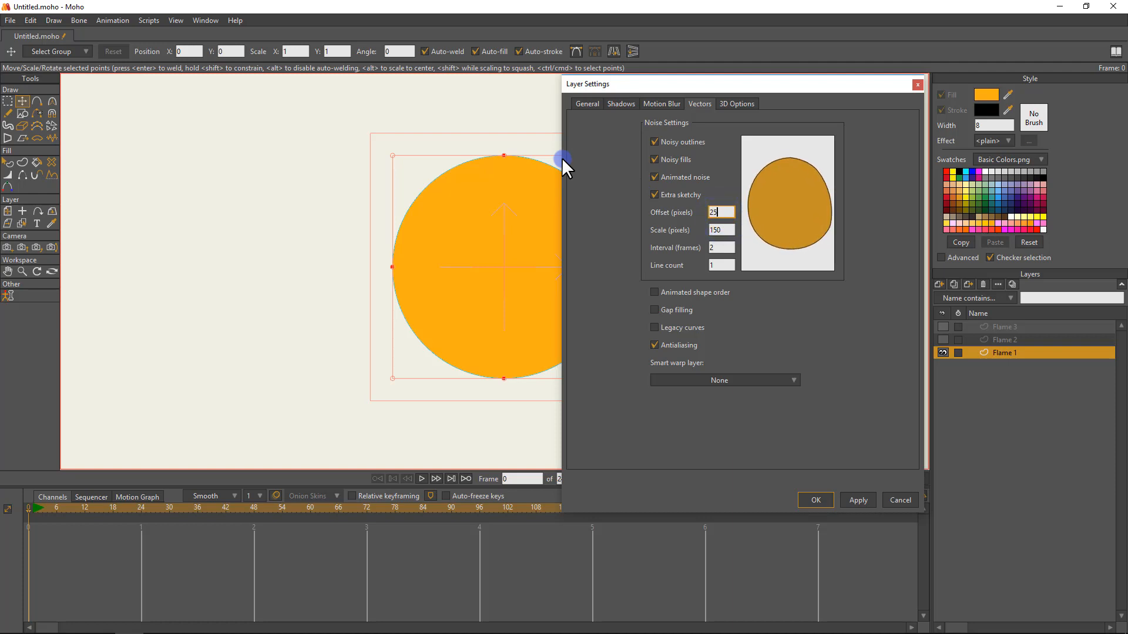
{"action": "left_click", "coordinate": [809, 496]}
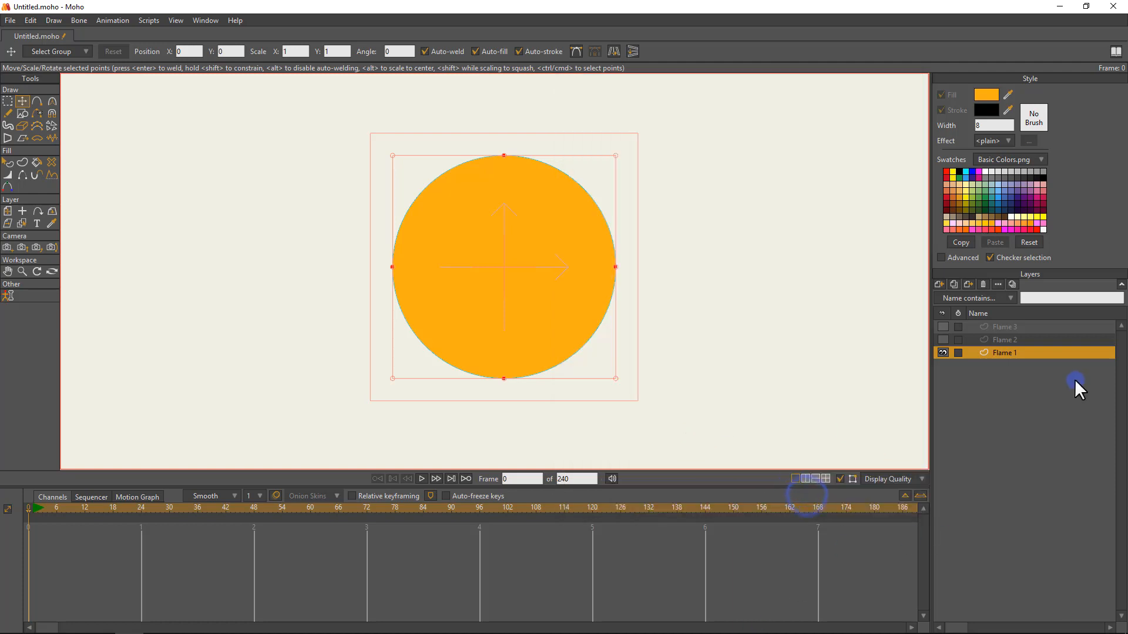
Activate Flame 2 to view Flame 1's noisy outline, and review Flame 1's noise settings without changing them.
{"action": "left_click", "coordinate": [1013, 340]}
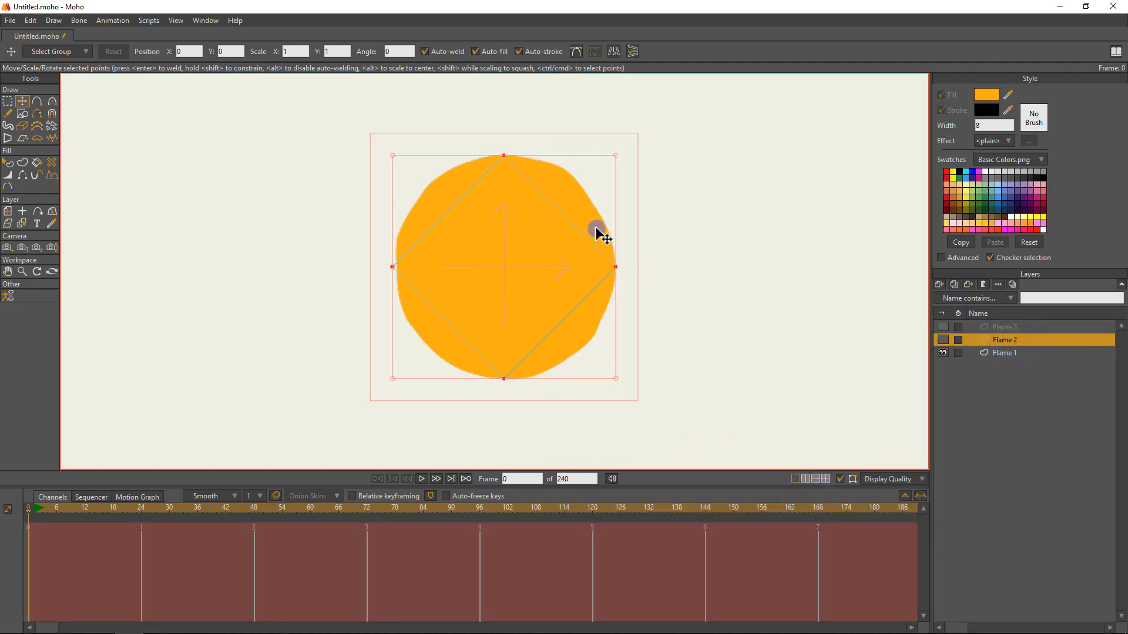
{"action": "double_click", "coordinate": [1002, 352]}
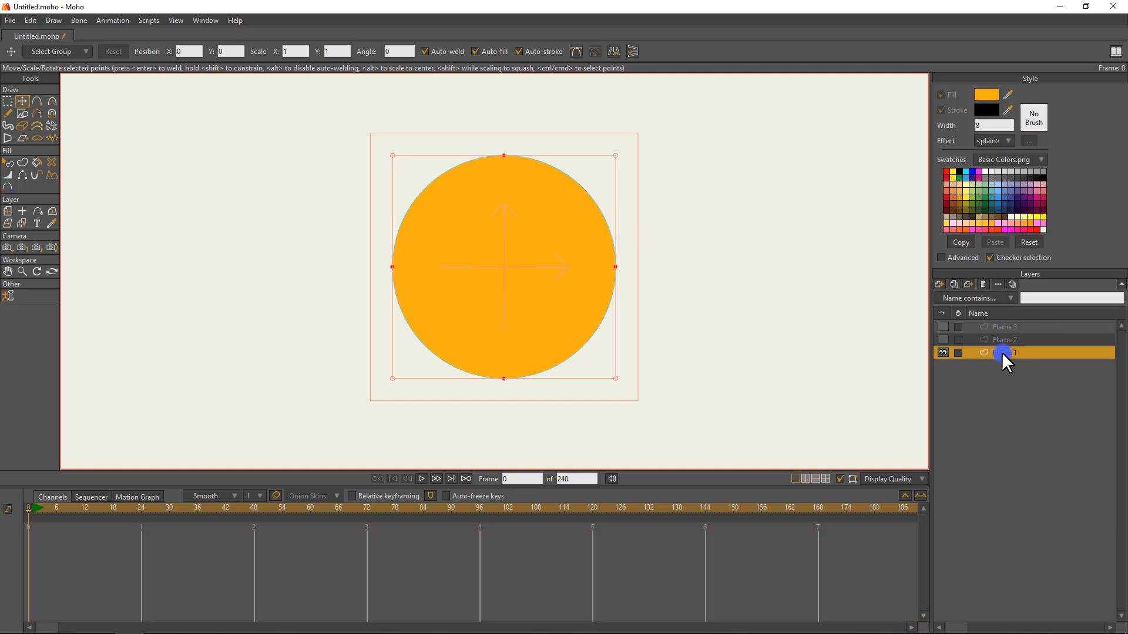
{"action": "left_click", "coordinate": [700, 104]}
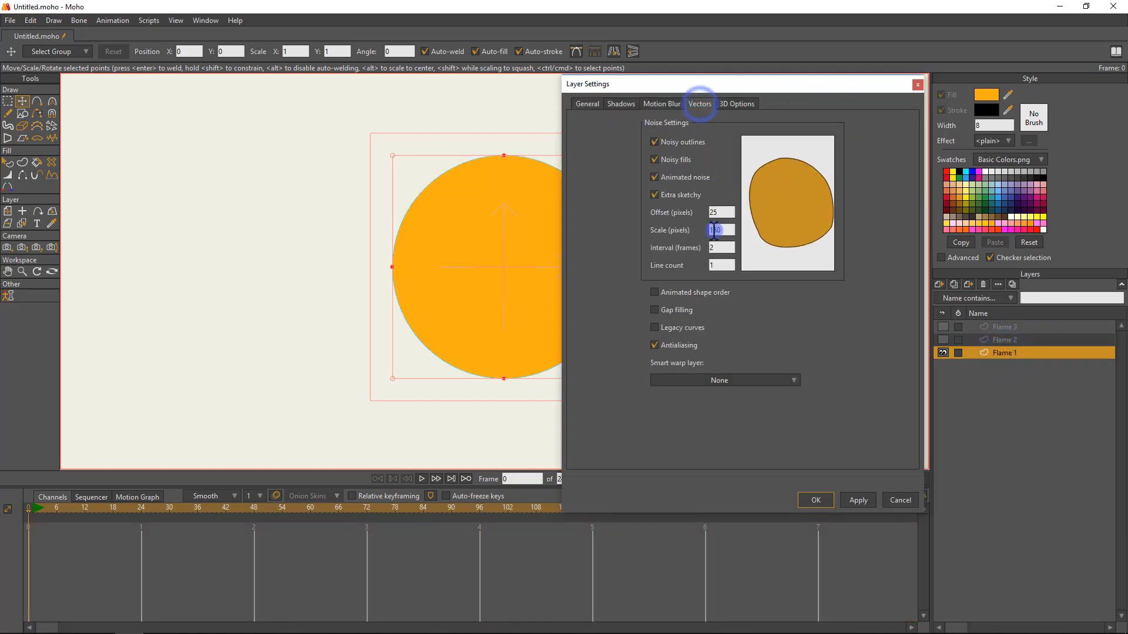
{"action": "left_click", "coordinate": [728, 209]}
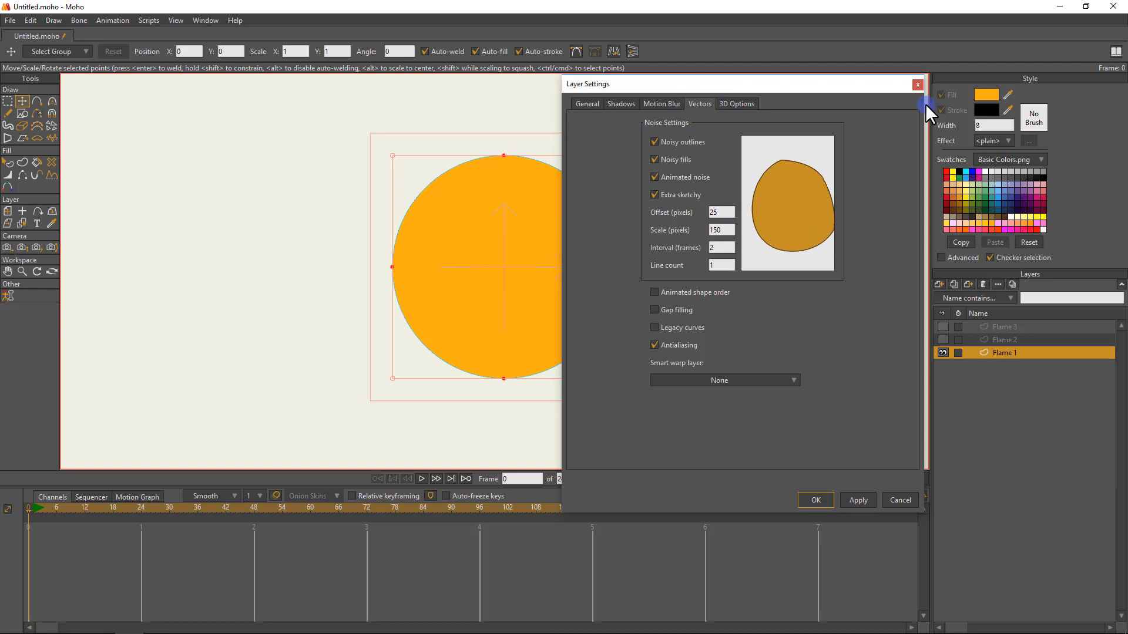
{"action": "left_click", "coordinate": [916, 85]}
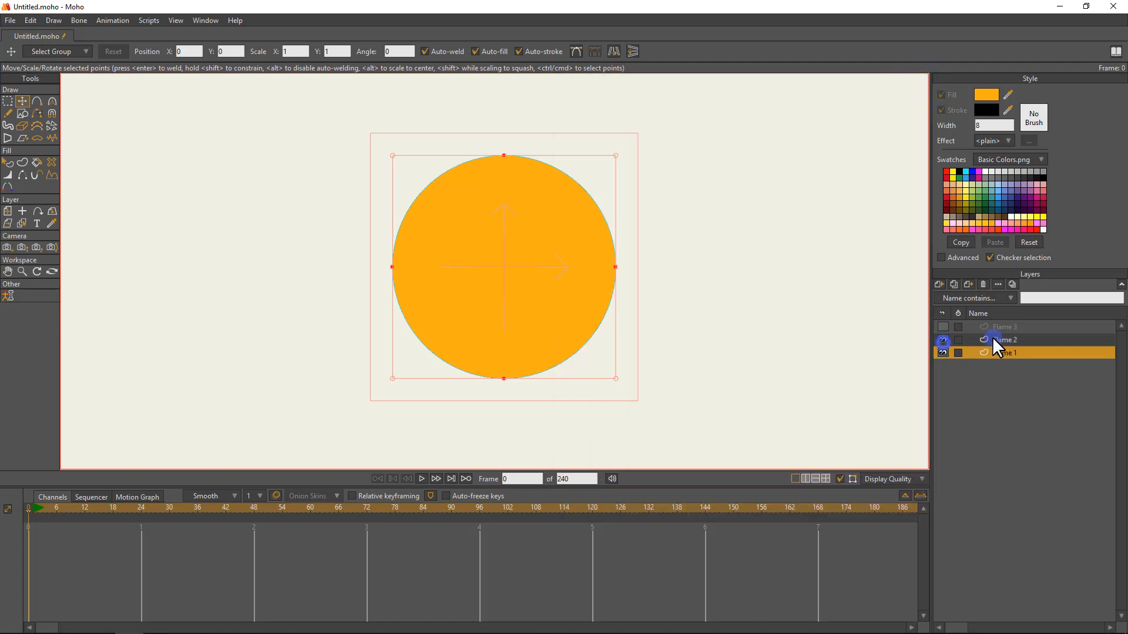
Show Flame 2 and enable noisy outlines, noisy fills, animated noise and extra sketchy in its vector layer settings.
{"action": "double_click", "coordinate": [995, 339]}
{"action": "left_click", "coordinate": [700, 104]}
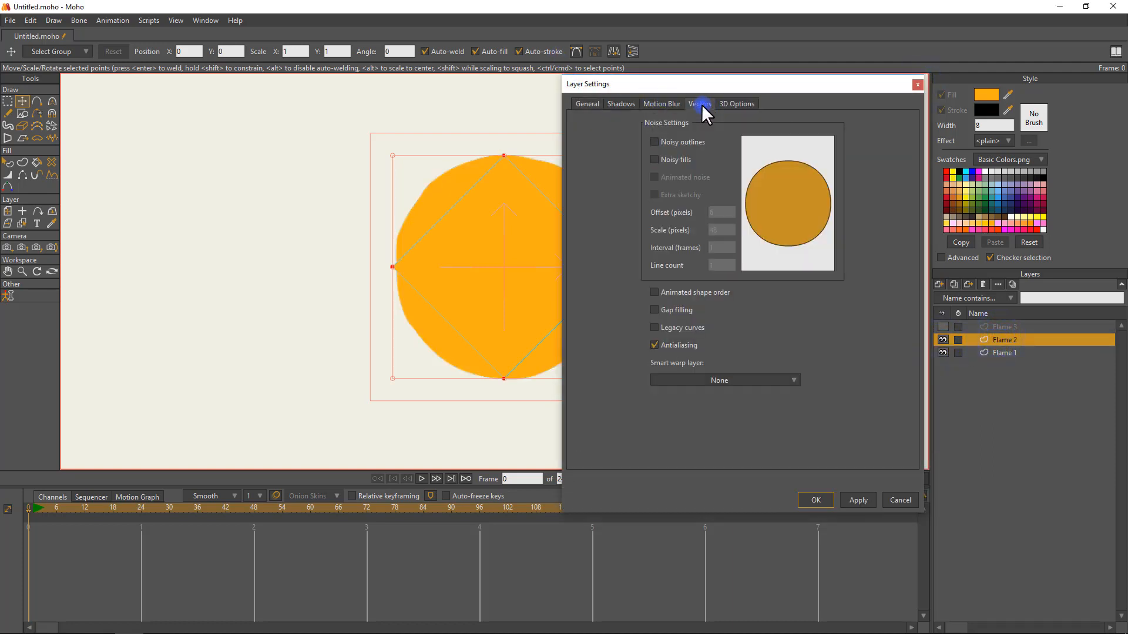
{"action": "left_click", "coordinate": [684, 144]}
{"action": "left_click", "coordinate": [682, 159]}
{"action": "left_click", "coordinate": [680, 177]}
{"action": "left_click", "coordinate": [679, 194]}
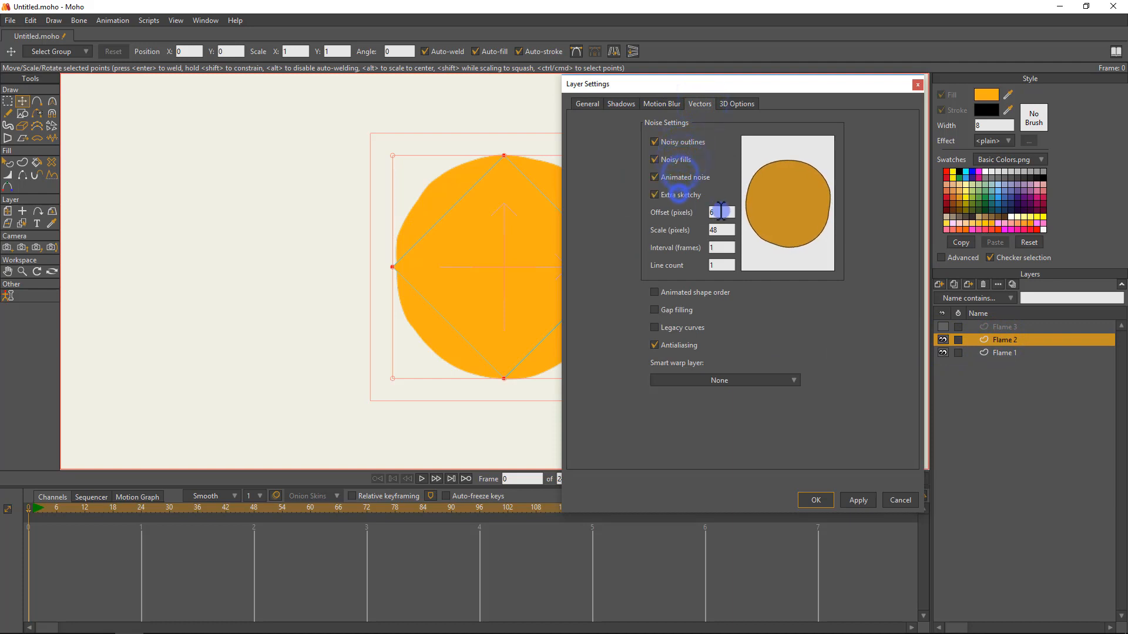
Set Flame 2's noise offset to 25 pixels, scale to 150 pixels and interval to 2 frames, and accept the settings.
{"action": "left_click_drag", "start_coordinate": [721, 211], "coordinate": [614, 195]}
{"action": "type", "text": "25"}
{"action": "key", "text": "Tab"}
{"action": "type", "text": "150"}
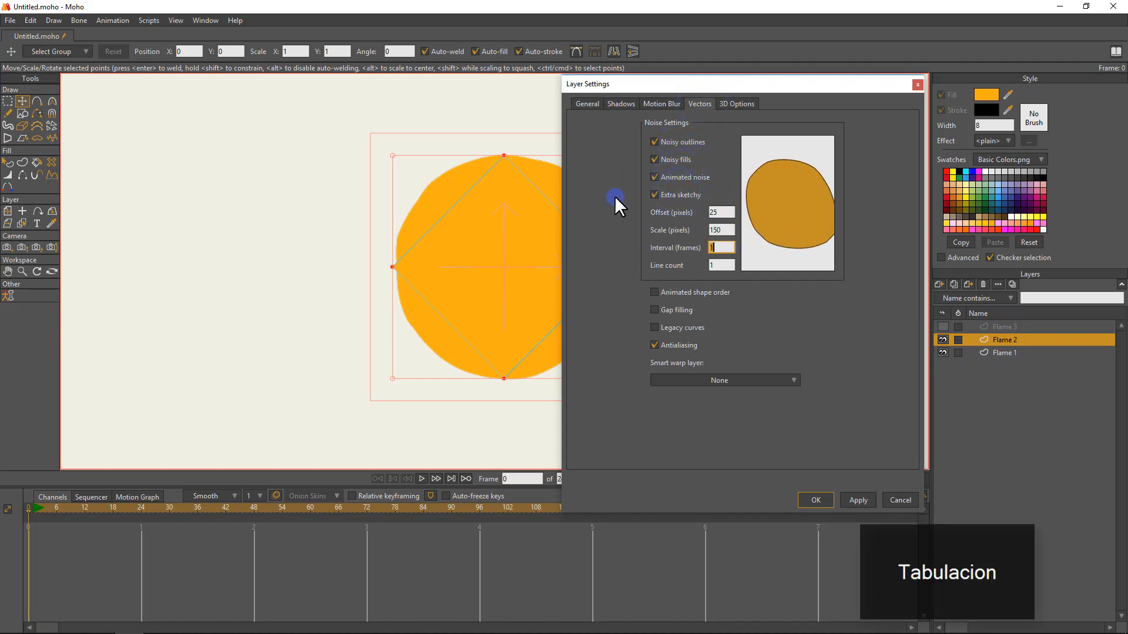
{"action": "key", "text": "Tab"}
{"action": "type", "text": "2"}
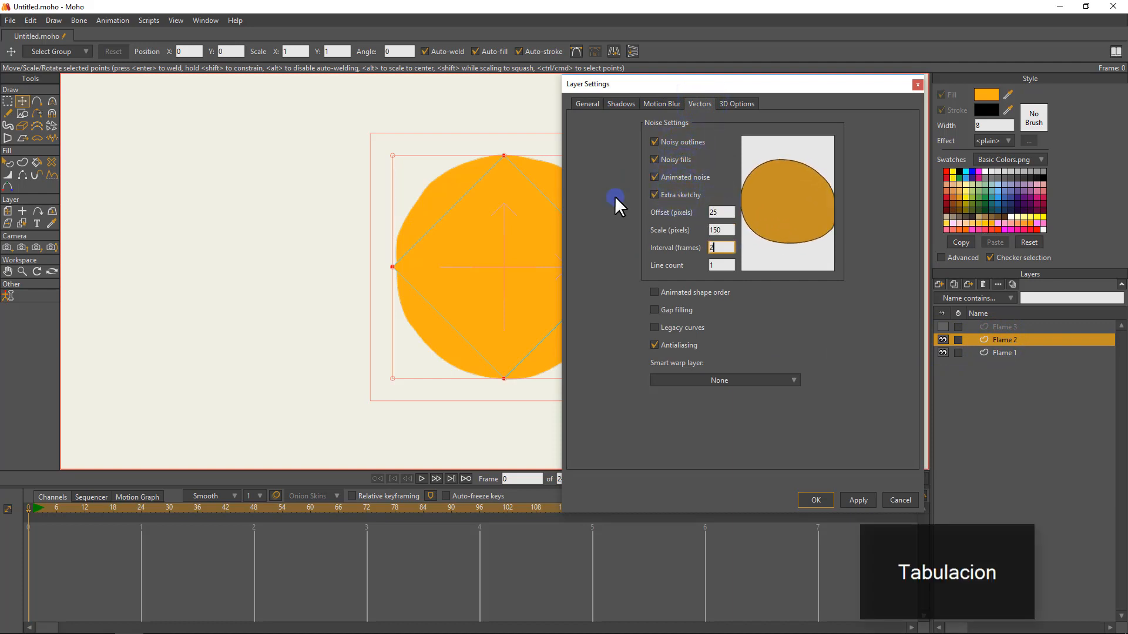
{"action": "left_click", "coordinate": [819, 499]}
In Flame 3's vector layer settings, enable noisy outlines, noisy fills, animated noise and extra sketchy.
{"action": "double_click", "coordinate": [994, 328]}
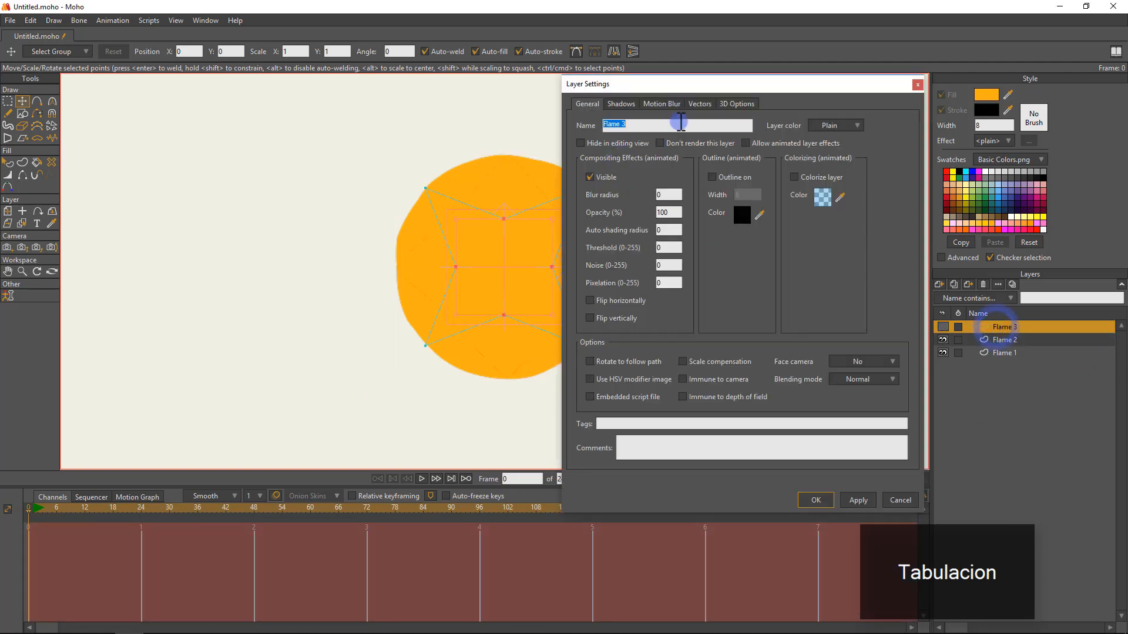
{"action": "left_click", "coordinate": [663, 103]}
{"action": "left_click", "coordinate": [697, 100]}
{"action": "left_click", "coordinate": [690, 137]}
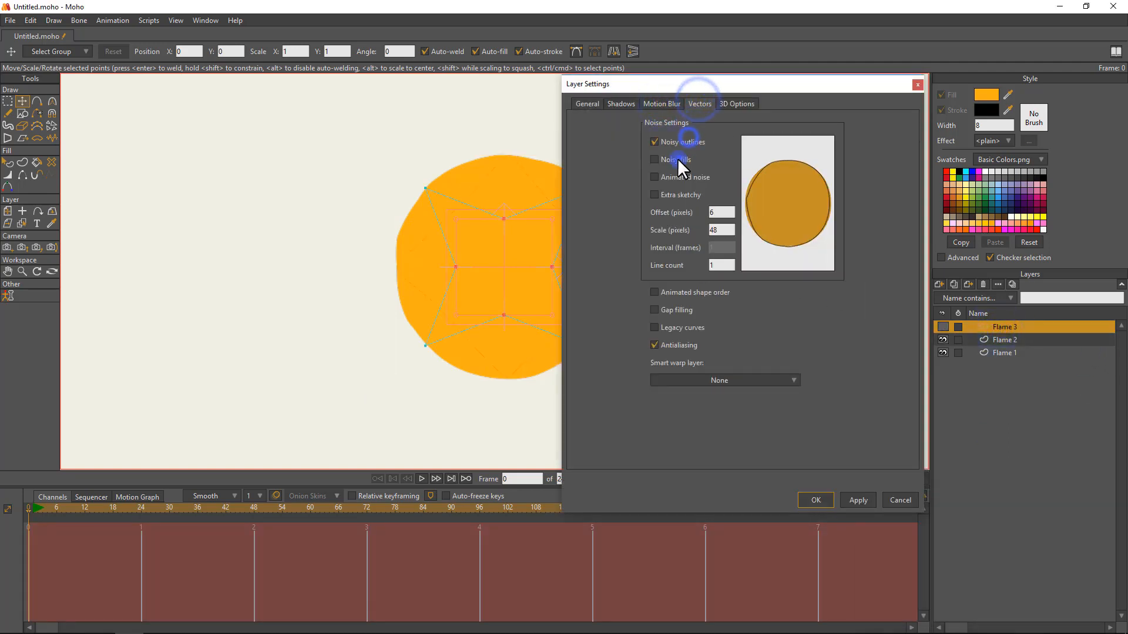
{"action": "left_click", "coordinate": [677, 159]}
{"action": "left_click", "coordinate": [672, 175]}
{"action": "left_click", "coordinate": [672, 196]}
Set Flame 3's noise offset to 25 pixels, scale to 150 pixels and interval to 2 frames, and accept the settings.
{"action": "left_click", "coordinate": [713, 210]}
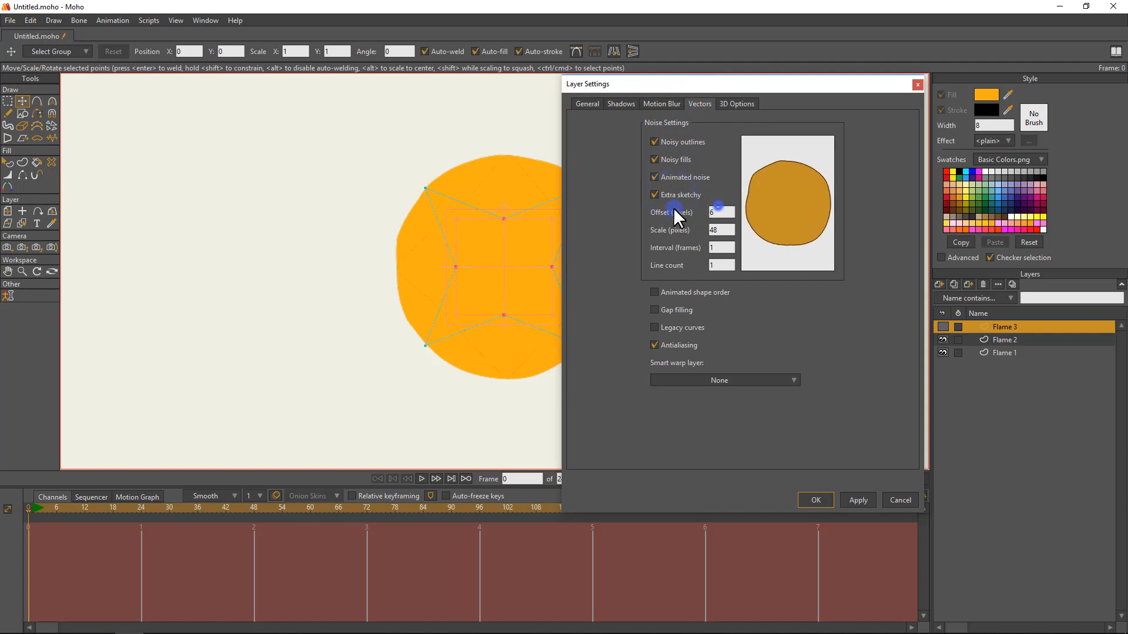
{"action": "type", "text": "25"}
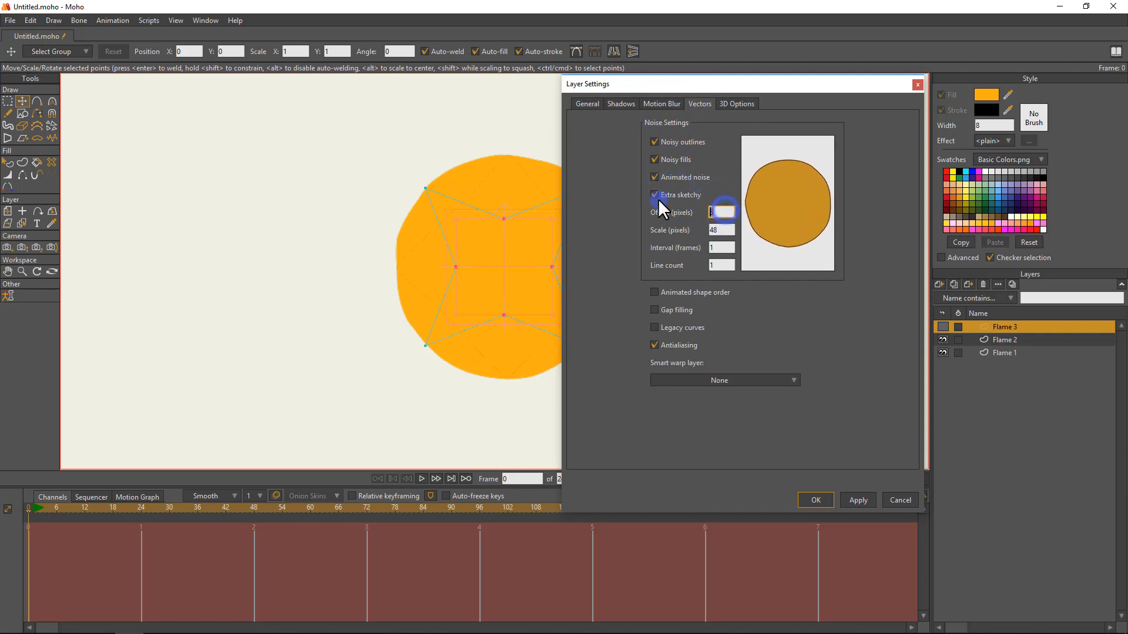
{"action": "key", "text": "Tab"}
{"action": "type", "text": "10"}
{"action": "key", "text": "BackSpace"}
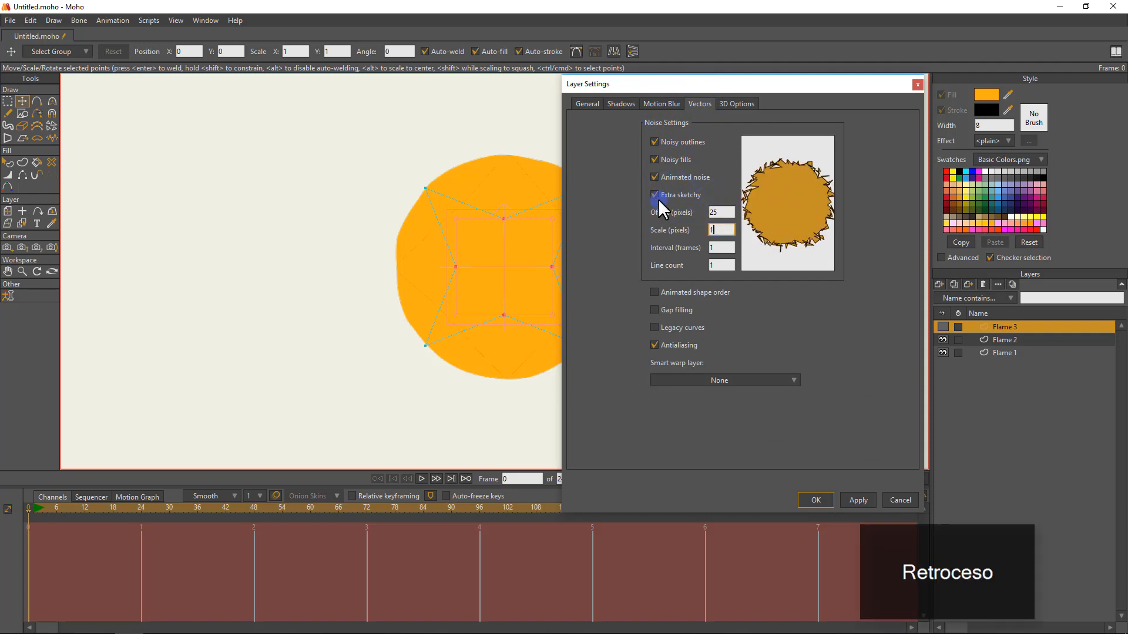
{"action": "type", "text": "50"}
{"action": "key", "text": "Tab"}
{"action": "type", "text": "2"}
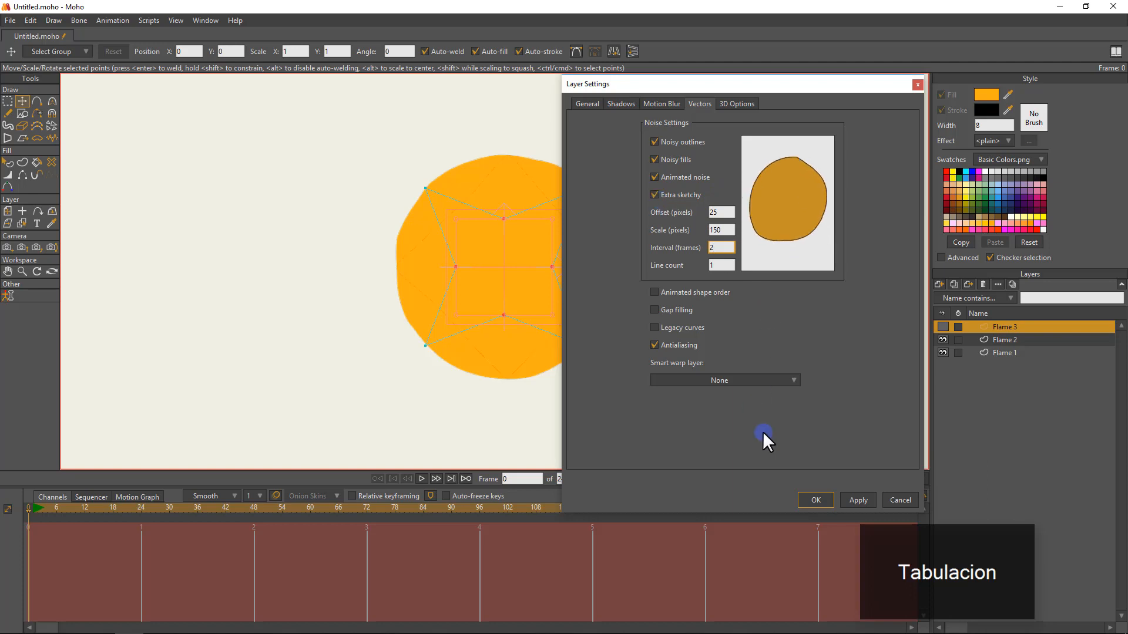
{"action": "left_click", "coordinate": [858, 500]}
{"action": "left_click", "coordinate": [816, 500]}
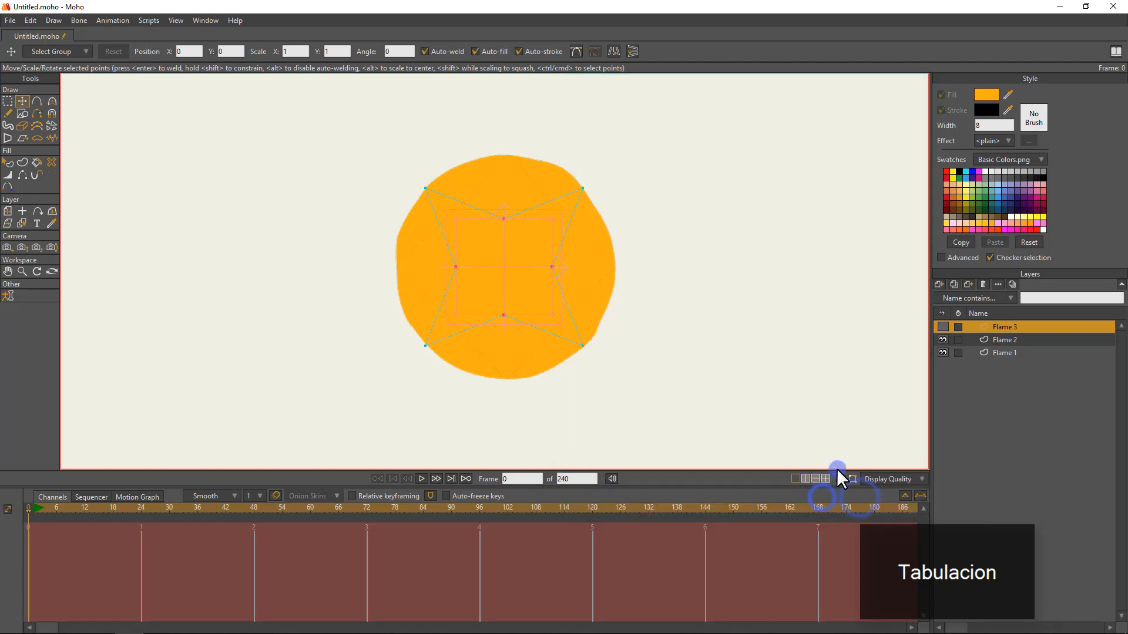
Show Flame 3 and hide Flame 1 and Flame 2, activate Flame 2 to view the star's noise, and return to Flame 3.
{"action": "left_click", "coordinate": [939, 314]}
{"action": "left_click", "coordinate": [942, 339]}
{"action": "left_click", "coordinate": [943, 352]}
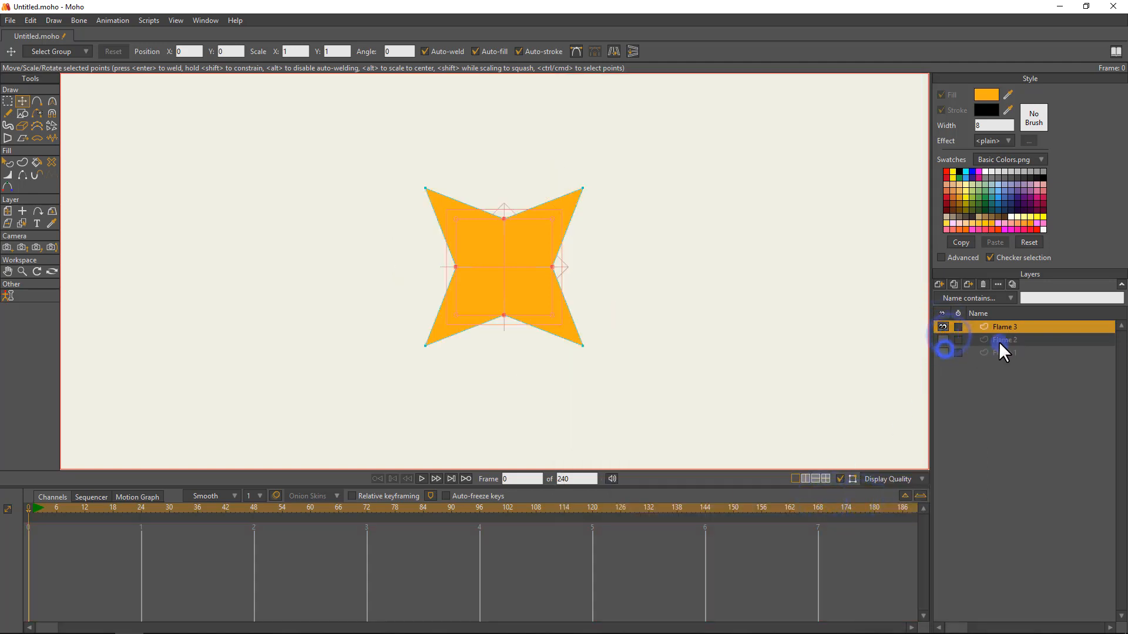
{"action": "left_click", "coordinate": [1002, 339]}
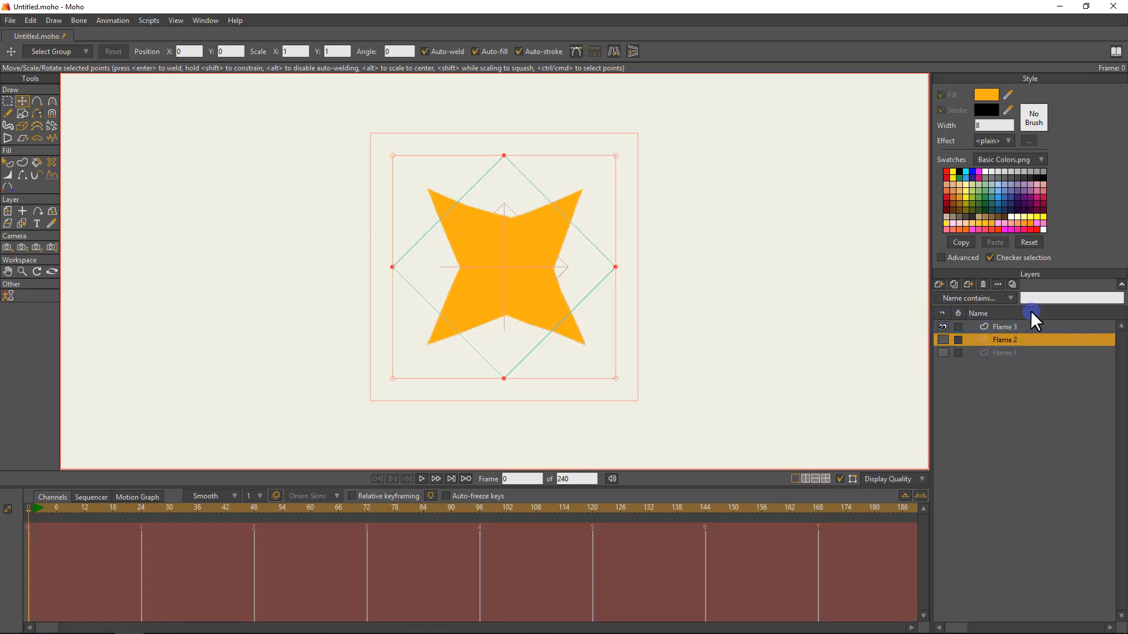
{"action": "left_click", "coordinate": [992, 323]}
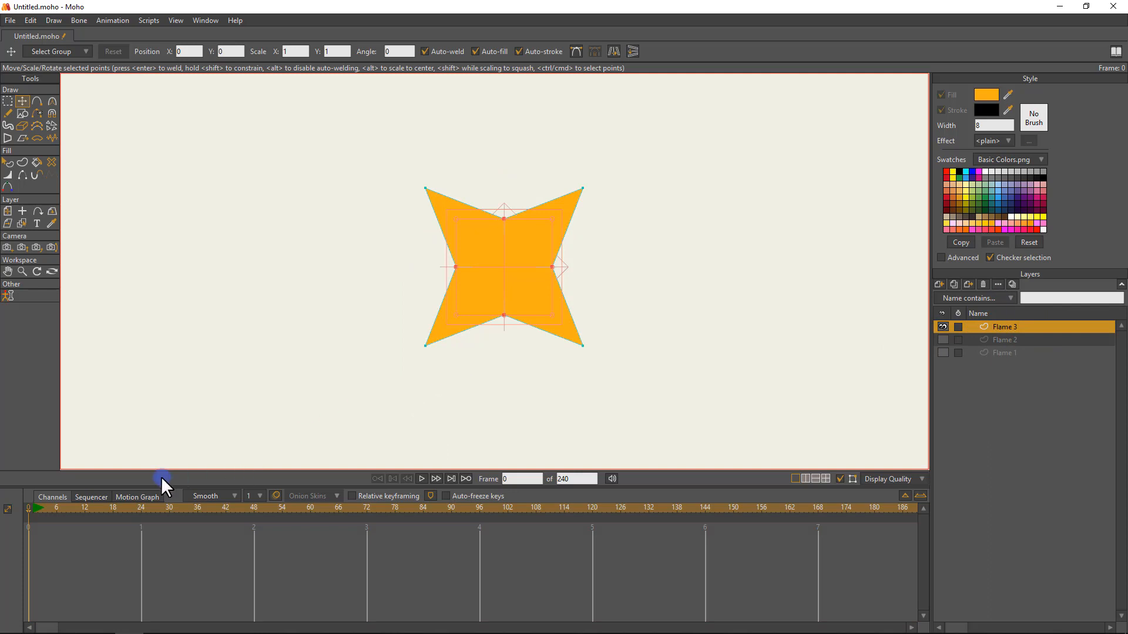
Move to frame 24, render a preview of Flame 3's noise effect, and close the render.
{"action": "left_click", "coordinate": [137, 506]}
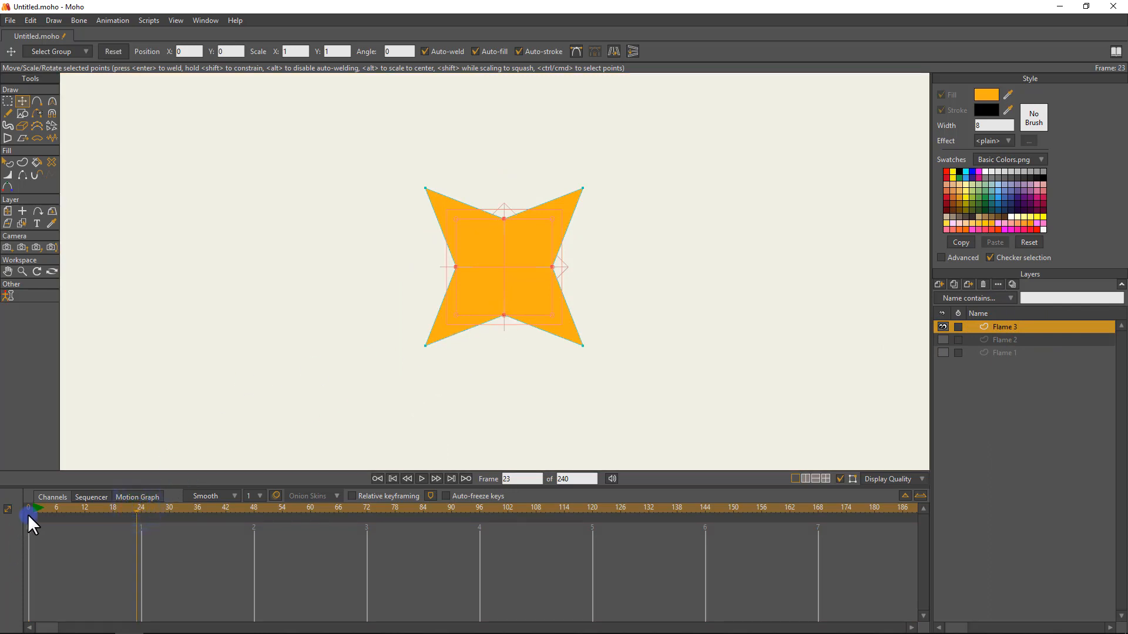
{"action": "left_click_drag", "start_coordinate": [28, 510], "coordinate": [152, 520]}
{"action": "key", "text": "ctrl+r"}
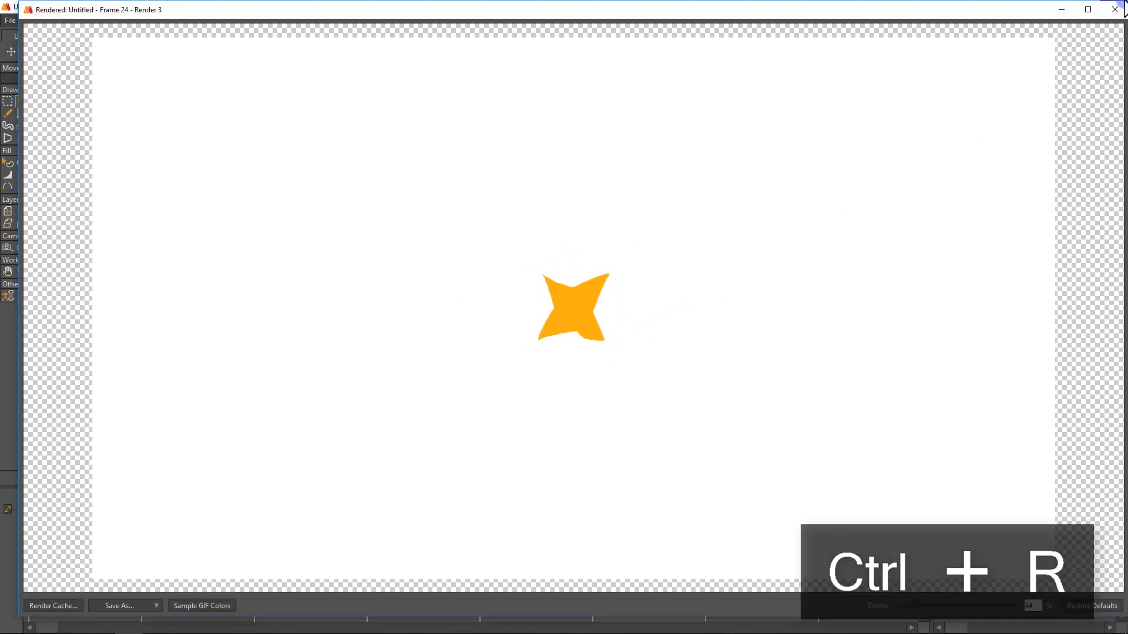
{"action": "left_click", "coordinate": [1116, 10]}
In Flame 3's vector layer settings, set the noise offset to 50 pixels and try a scale of 200 pixels.
{"action": "double_click", "coordinate": [1000, 328]}
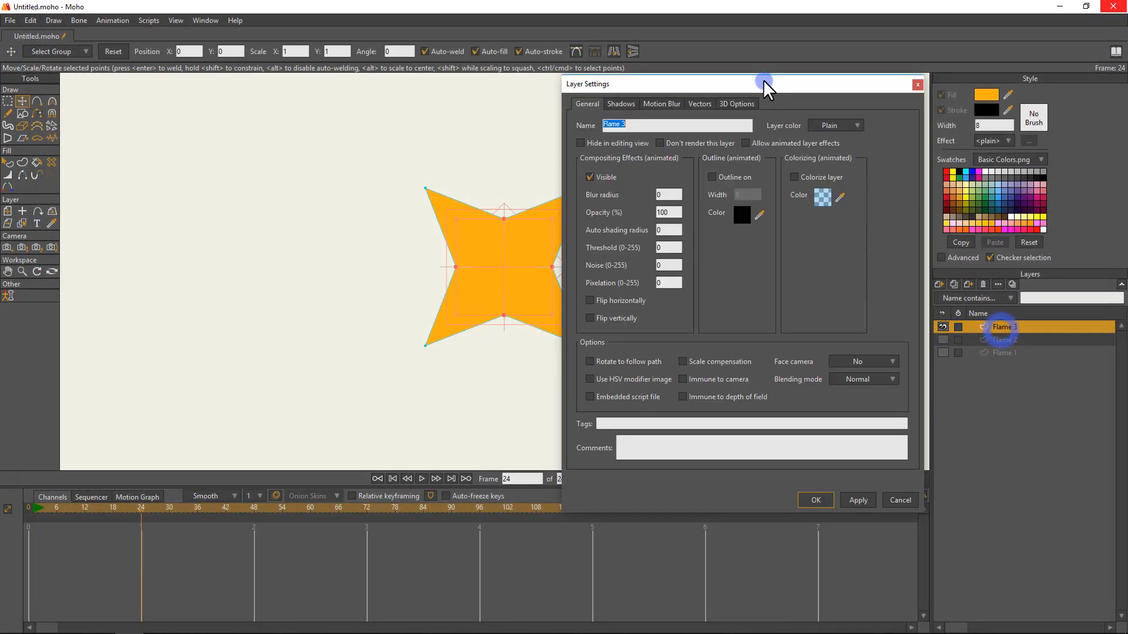
{"action": "left_click", "coordinate": [696, 106]}
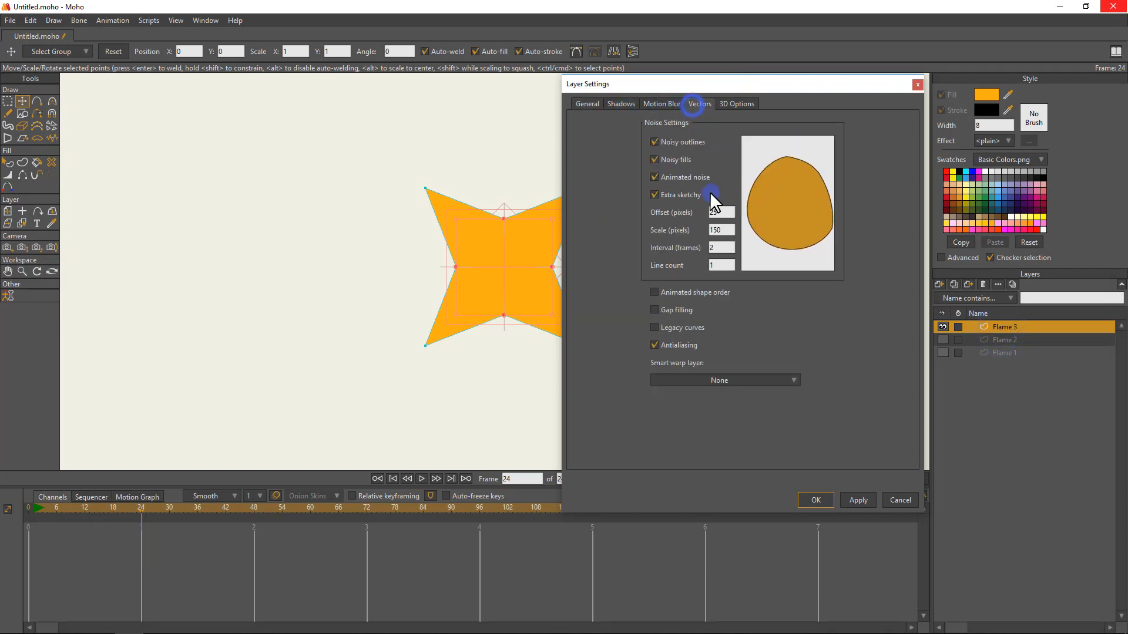
{"action": "left_click", "coordinate": [726, 210]}
{"action": "key", "text": "BackSpace"}
{"action": "key", "text": "BackSpace"}
{"action": "type", "text": "50"}
{"action": "key", "text": "Tab"}
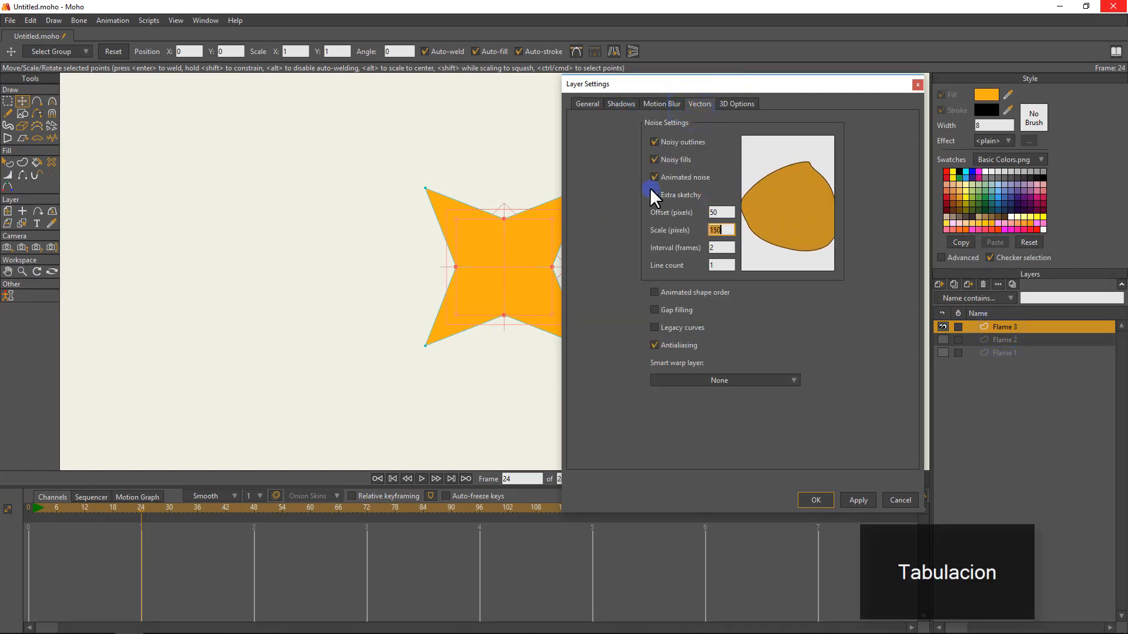
{"action": "left_click", "coordinate": [654, 195]}
{"action": "type", "text": "200"}
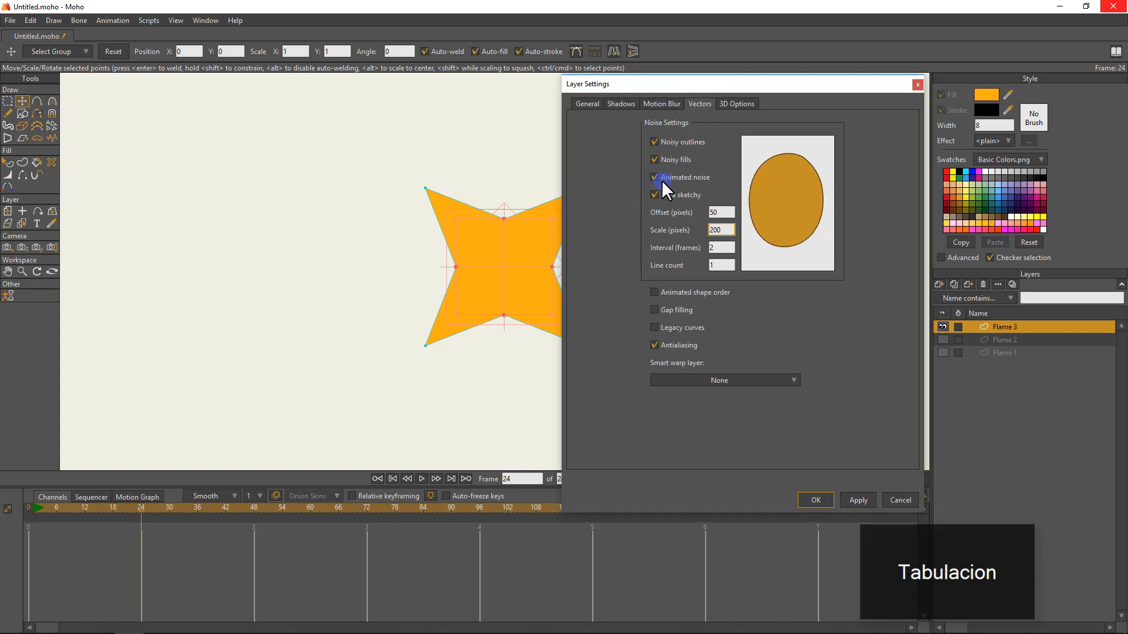
Set Flame 3's noise scale to 100 pixels and accept the layer settings.
{"action": "left_click_drag", "start_coordinate": [705, 234], "coordinate": [650, 216]}
{"action": "type", "text": "100"}
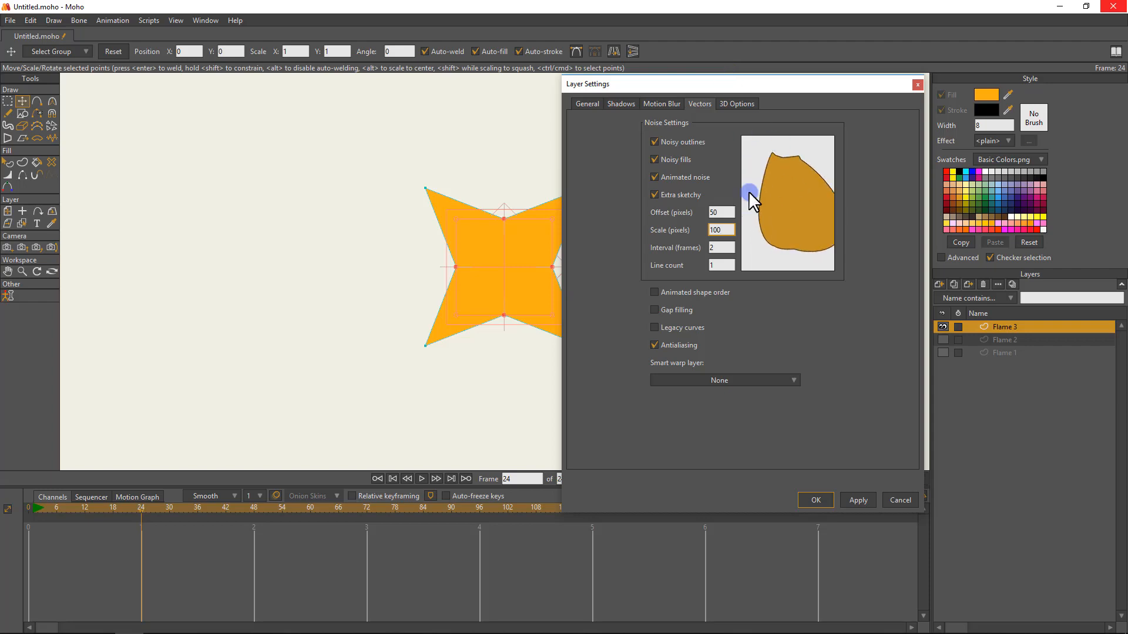
{"action": "left_click", "coordinate": [816, 500]}
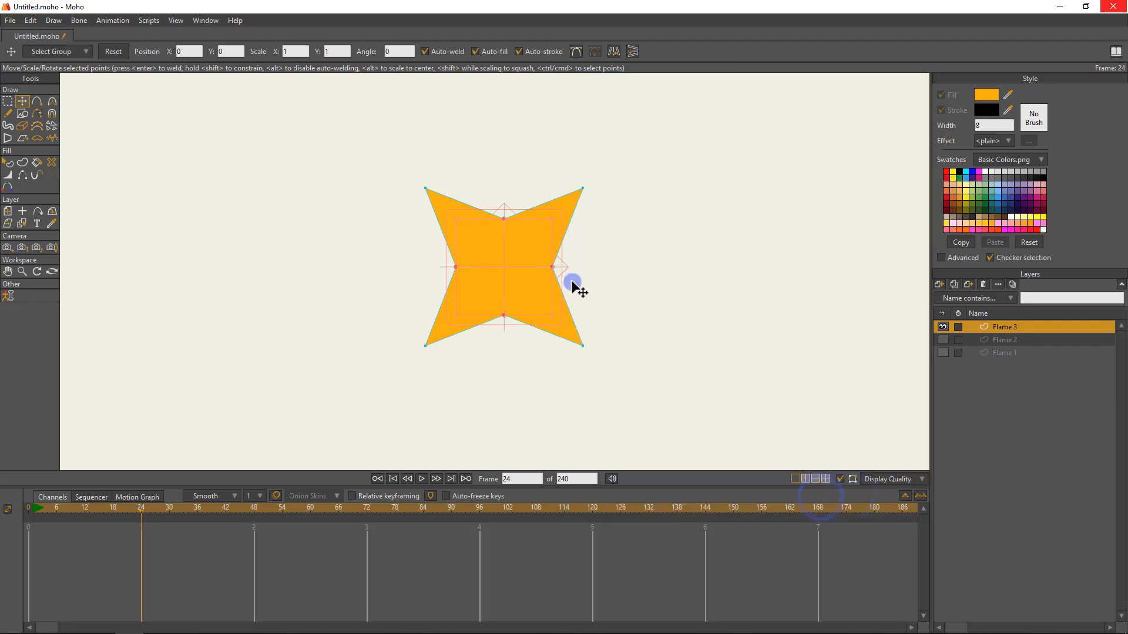
Render frame 24 to check Flame 3's stronger noise, close the render, and return to frame 0.
{"action": "key", "text": "ctrl+r"}
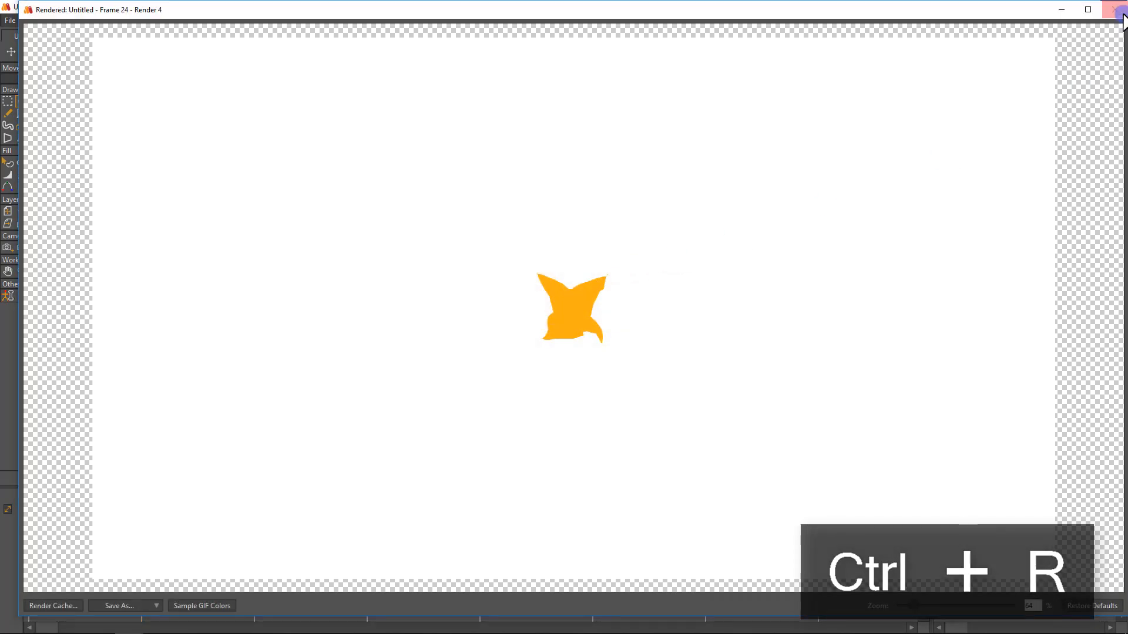
{"action": "left_click", "coordinate": [1121, 12]}
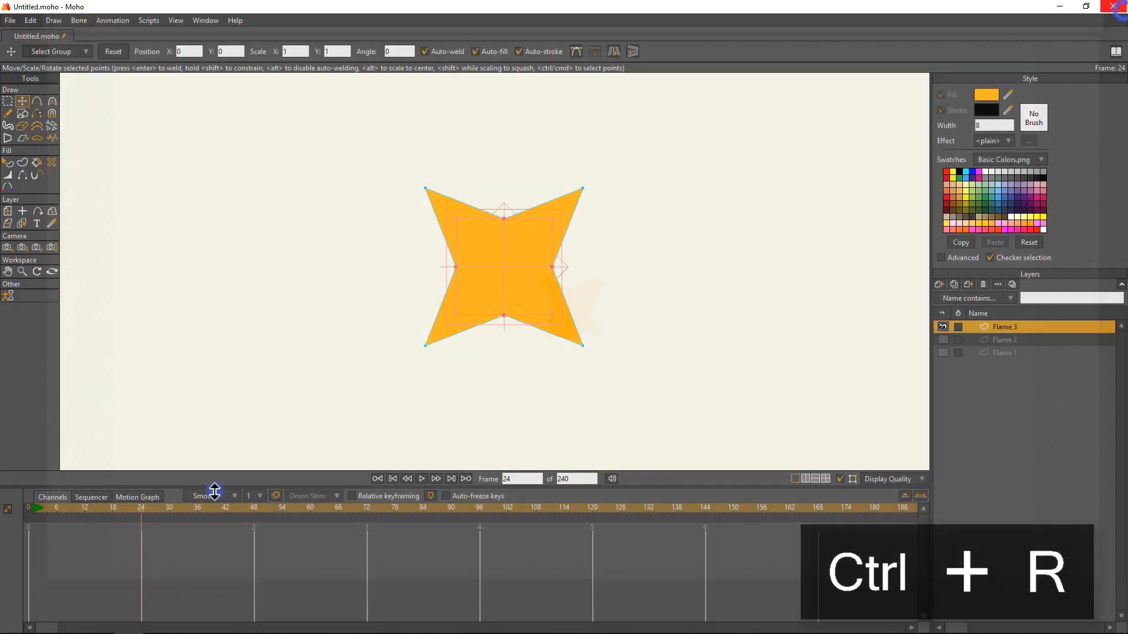
{"action": "left_click", "coordinate": [31, 507]}
{"action": "left_click", "coordinate": [576, 157]}
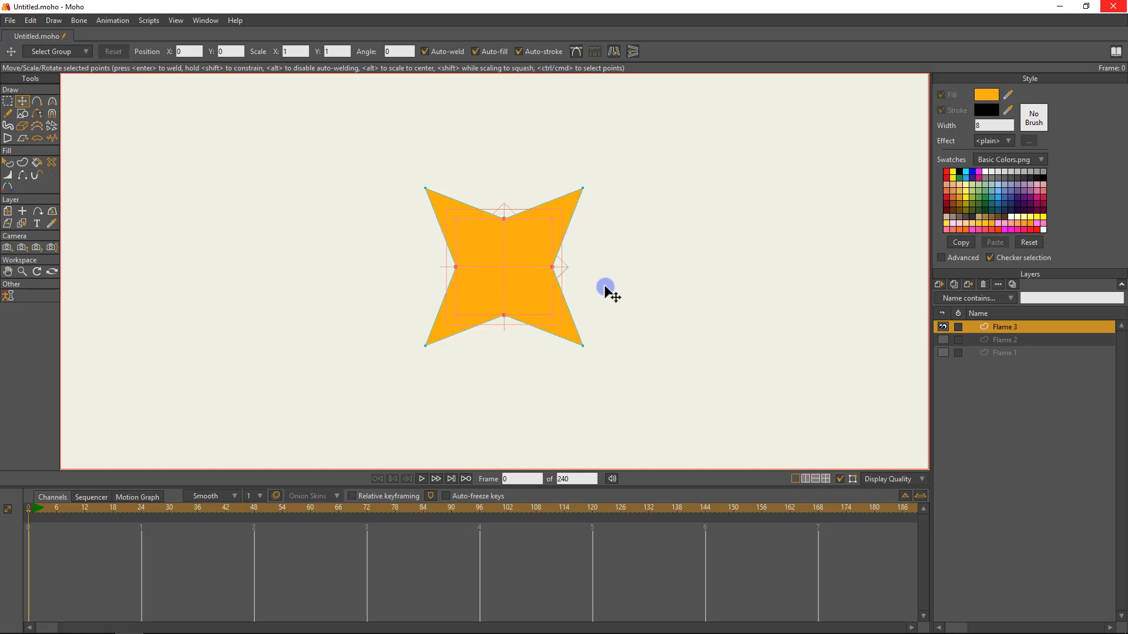
Make the Flame 2 and Flame 1 layers visible alongside Flame 3.
{"action": "scroll", "coordinate": [587, 283], "scroll_direction": "down", "scroll_amount": 3}
{"action": "left_click", "coordinate": [942, 339]}
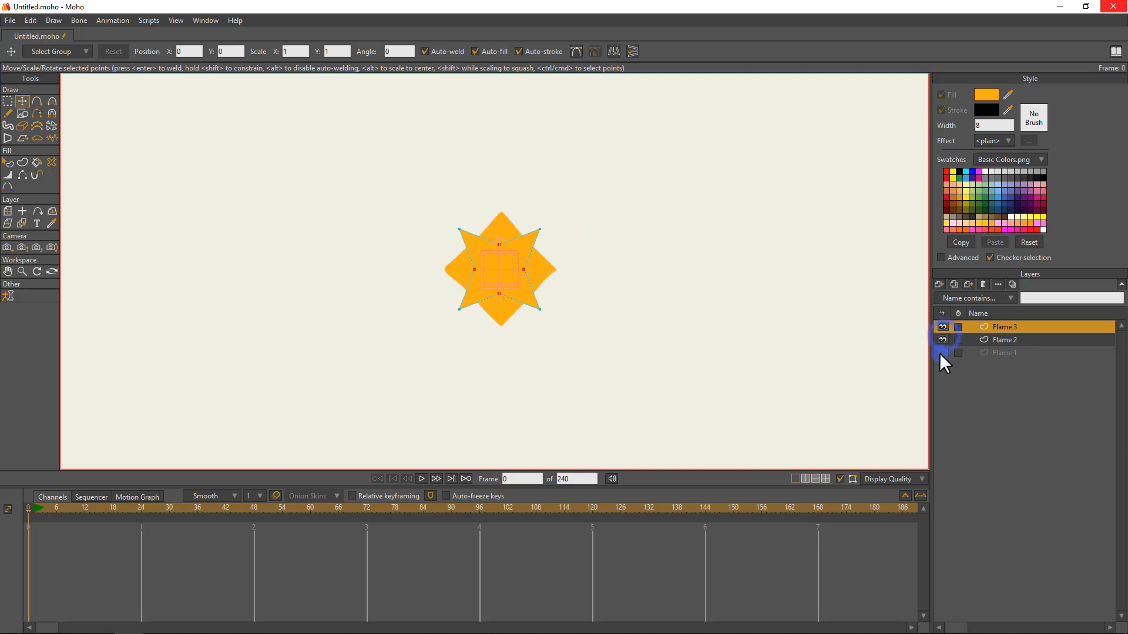
{"action": "left_click", "coordinate": [942, 352]}
Select all three flame layers, try grouping them with the selection, and undo the grouping.
{"action": "left_click", "coordinate": [1035, 324]}
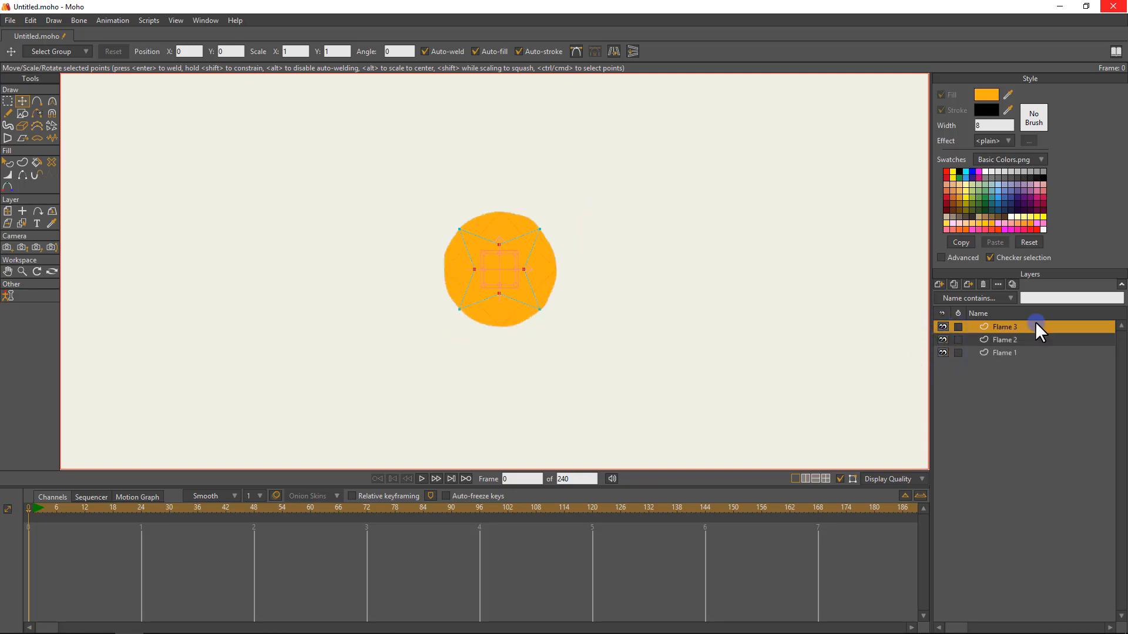
{"action": "left_click", "coordinate": [1014, 350], "text": "shift"}
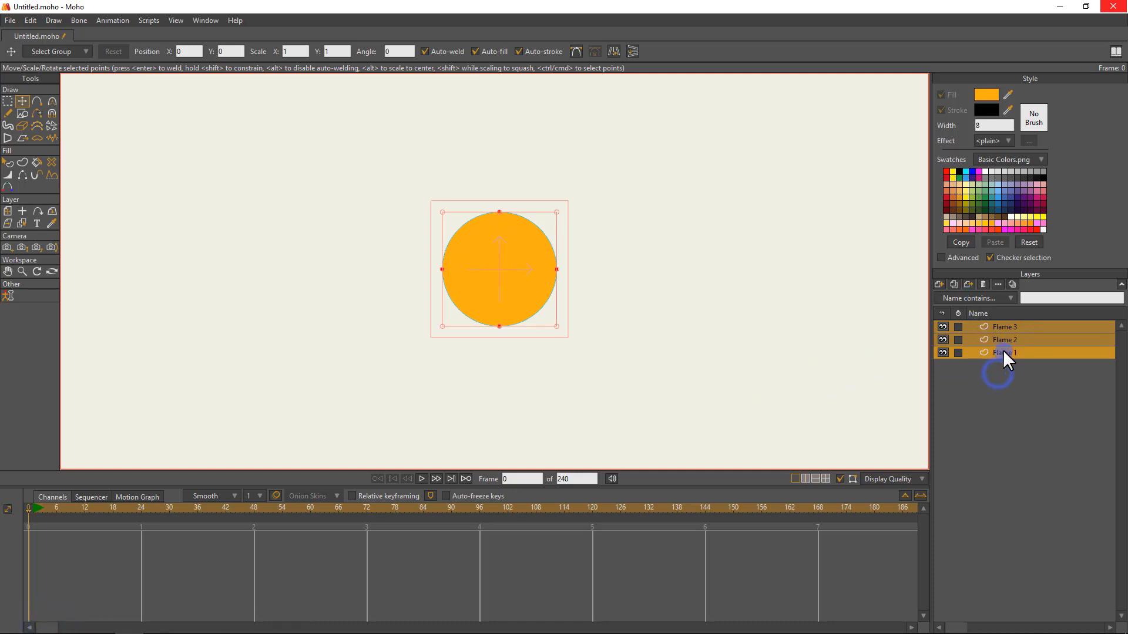
{"action": "left_click", "coordinate": [1006, 327]}
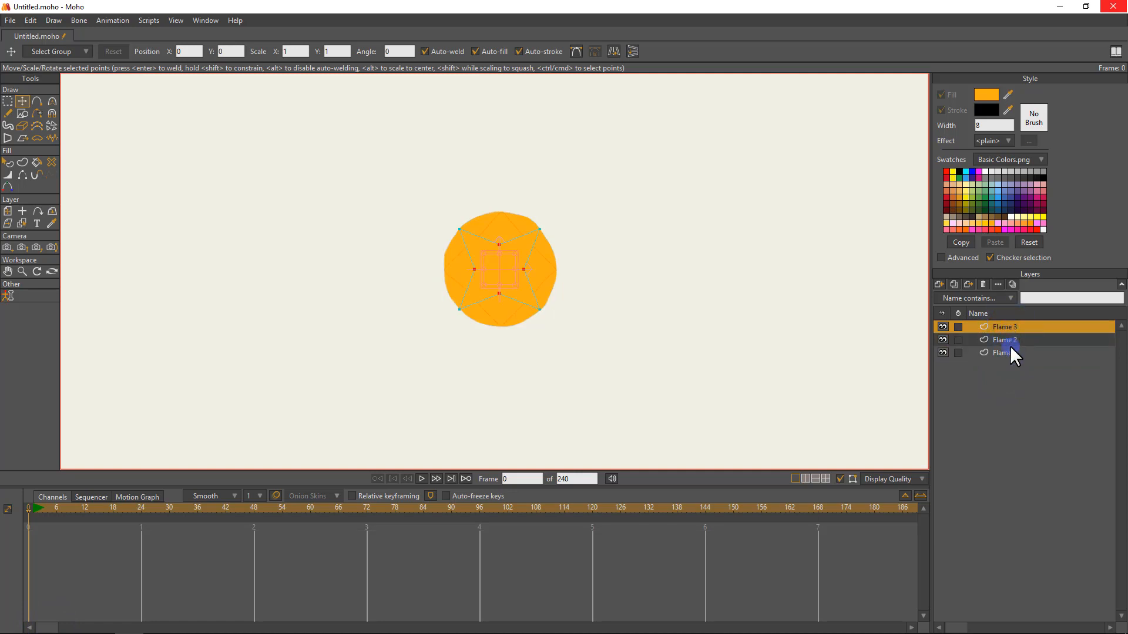
{"action": "left_click", "coordinate": [1012, 350], "text": "shift"}
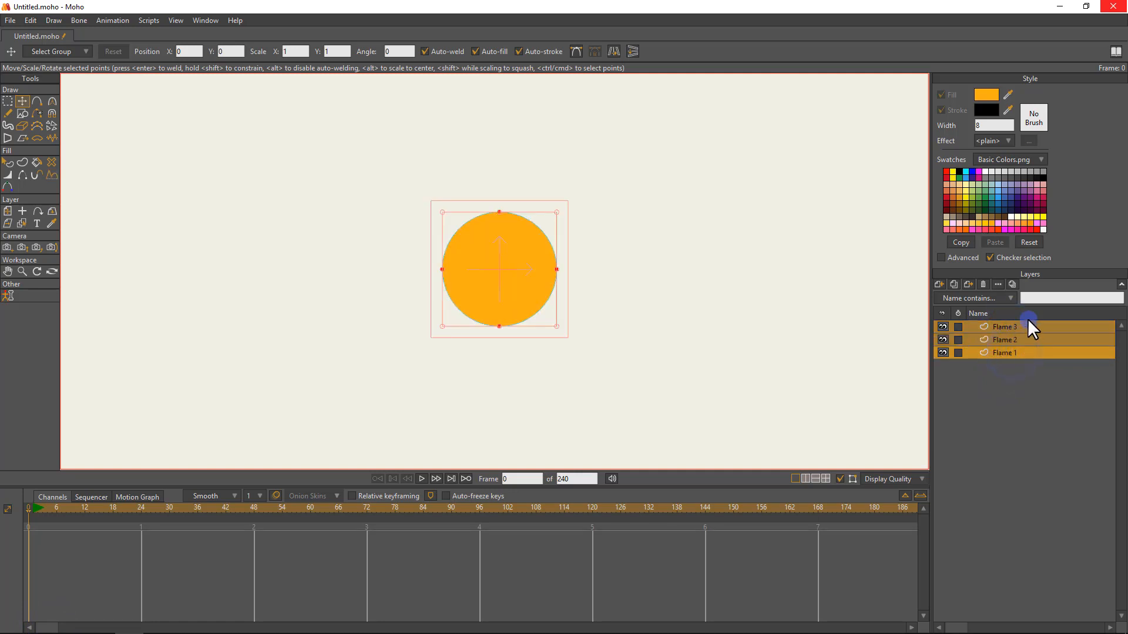
{"action": "right_click", "coordinate": [1014, 335]}
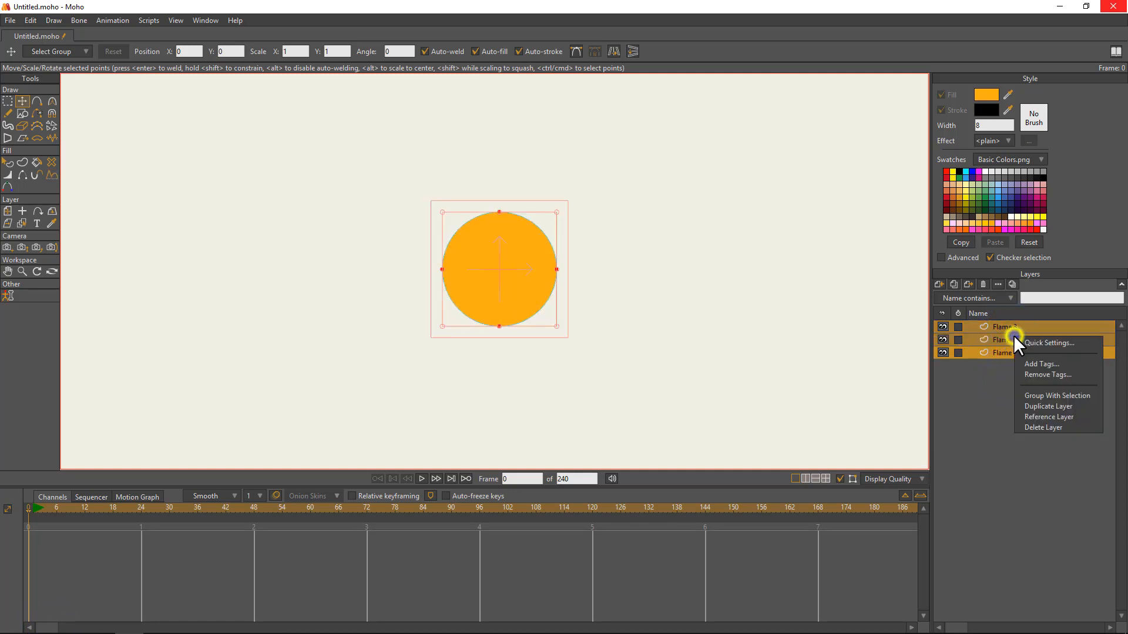
{"action": "left_click", "coordinate": [1048, 392]}
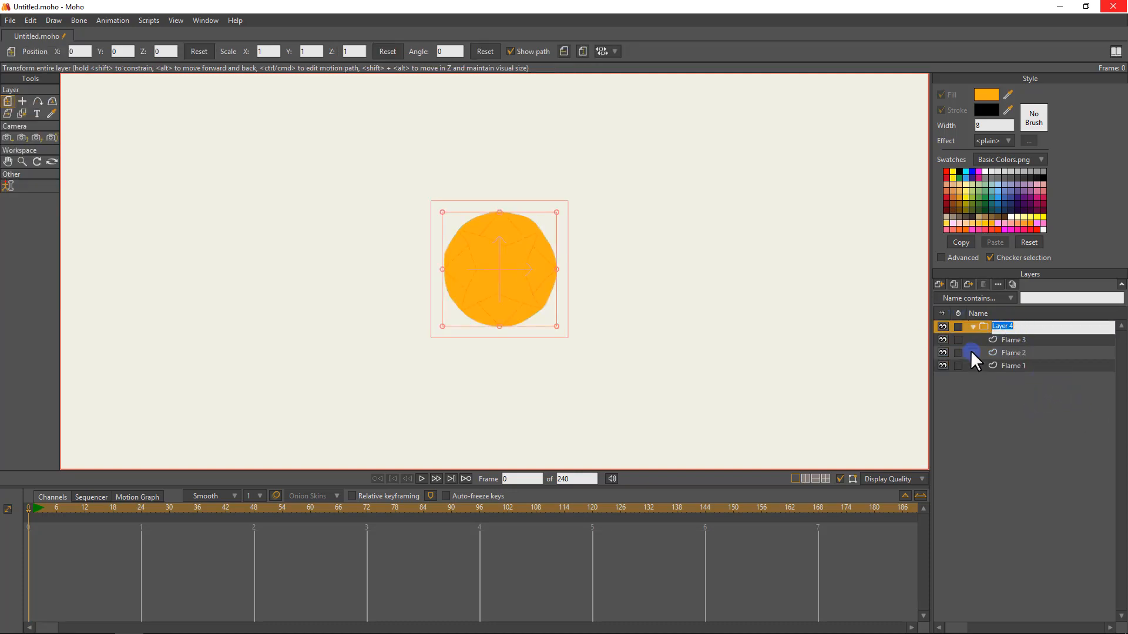
{"action": "key", "text": "ctrl+z"}
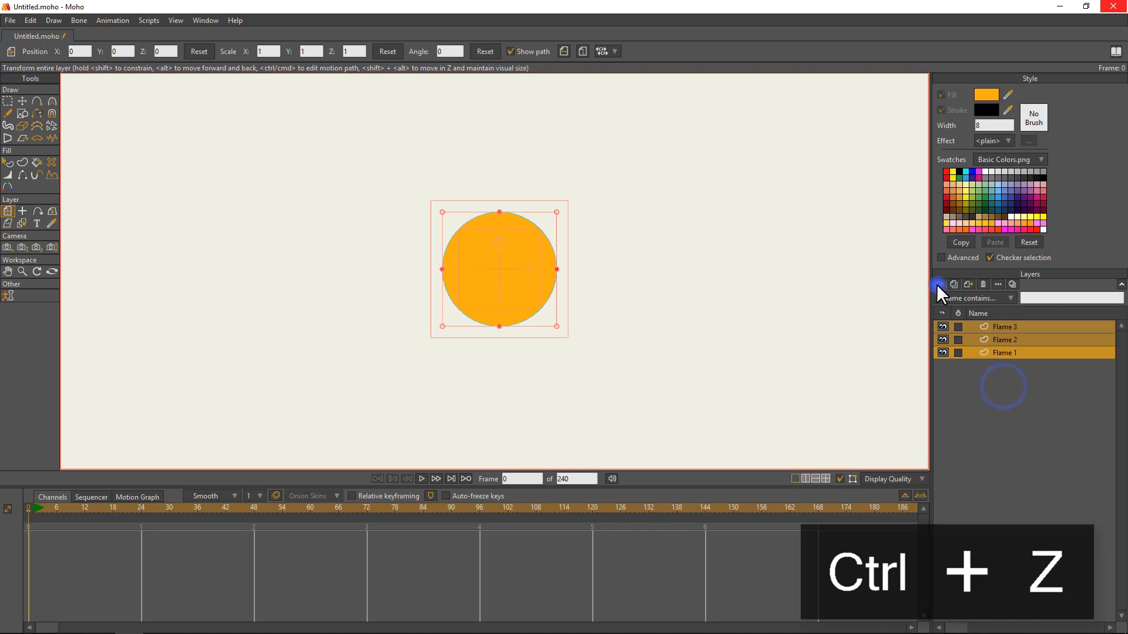
Create a new particle layer and name it Flames.
{"action": "left_click", "coordinate": [937, 284]}
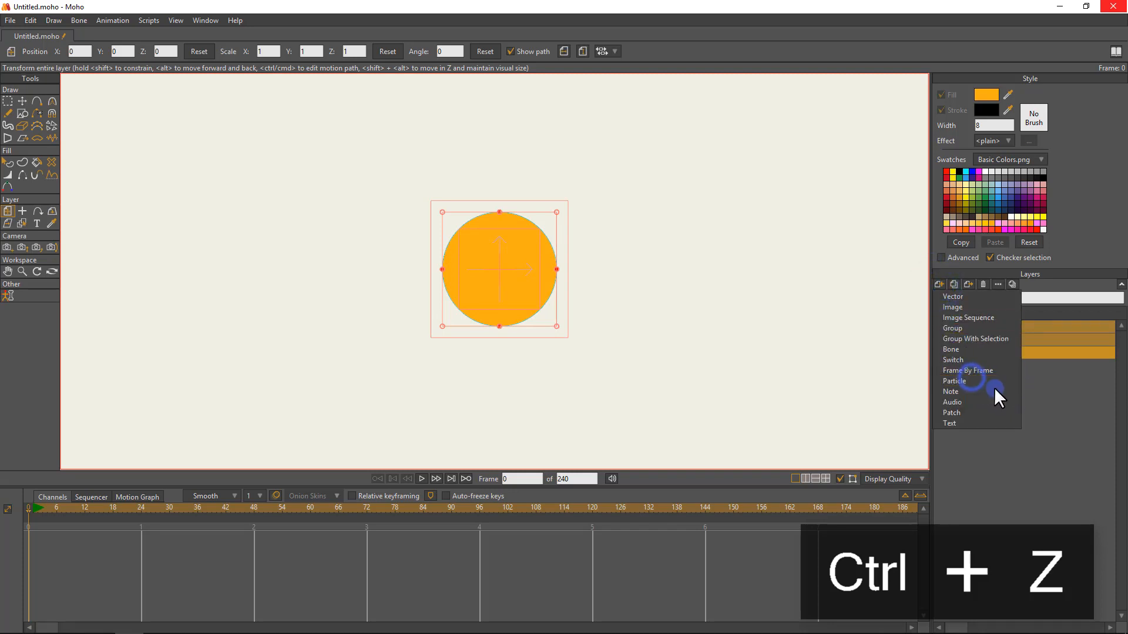
{"action": "left_click", "coordinate": [970, 376]}
{"action": "left_click", "coordinate": [1018, 351]}
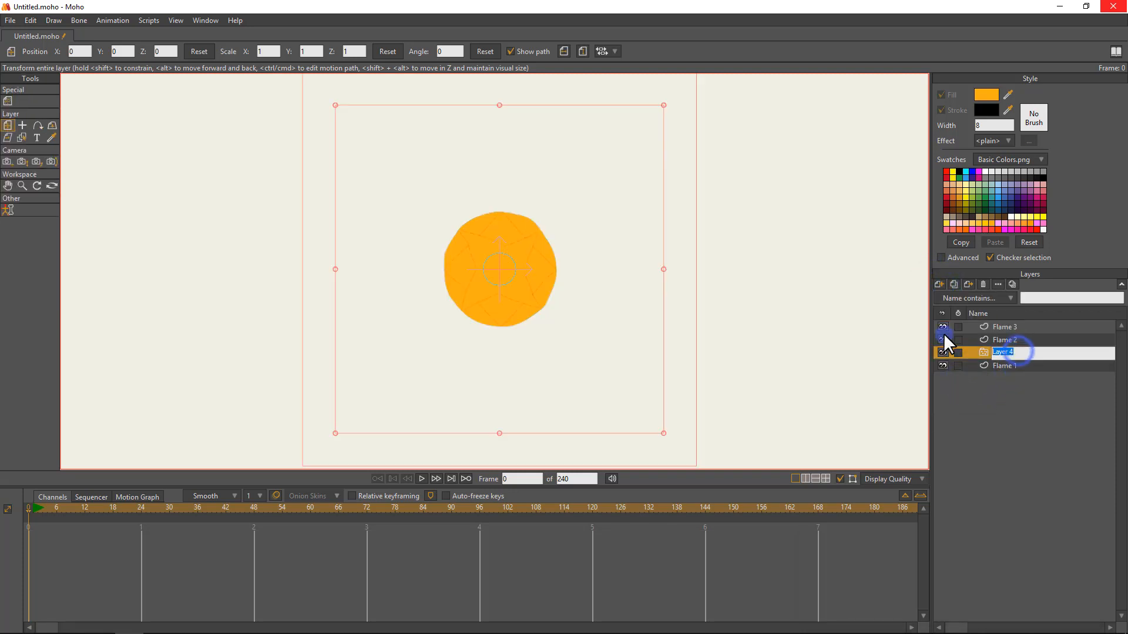
{"action": "type", "text": "Flames"}
{"action": "key", "text": "Return"}
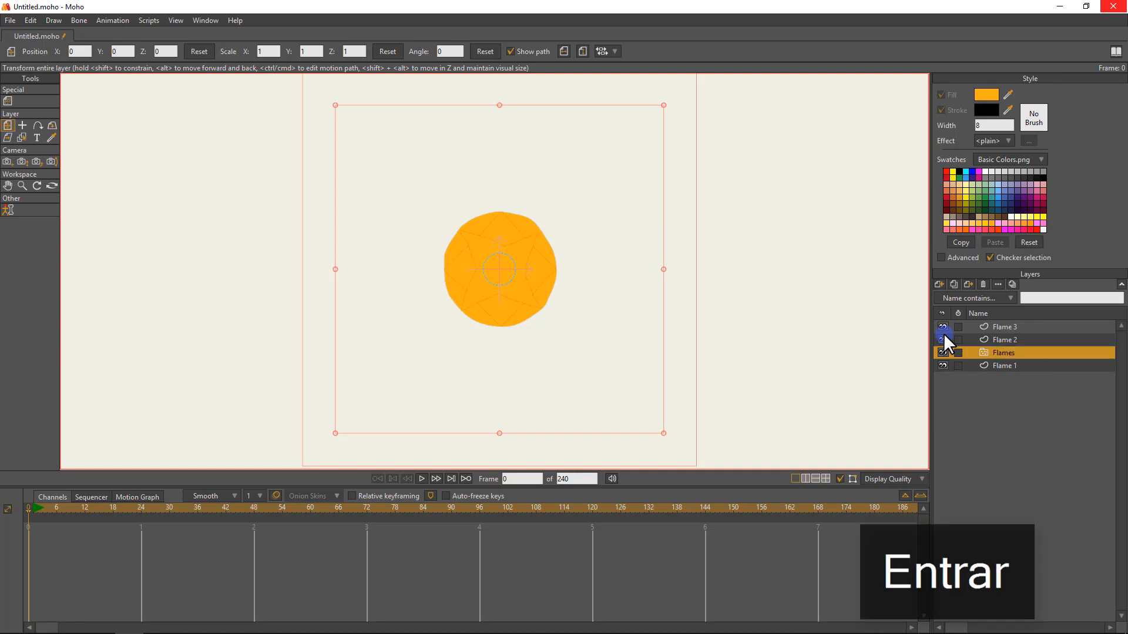
Move the Flame 3, Flame 2 and Flame 1 layers into the Flames particle layer.
{"action": "left_click_drag", "start_coordinate": [999, 320], "coordinate": [995, 324]}
{"action": "left_click", "coordinate": [1002, 338]}
{"action": "left_click", "coordinate": [1005, 365], "text": "shift"}
{"action": "left_click", "coordinate": [999, 326]}
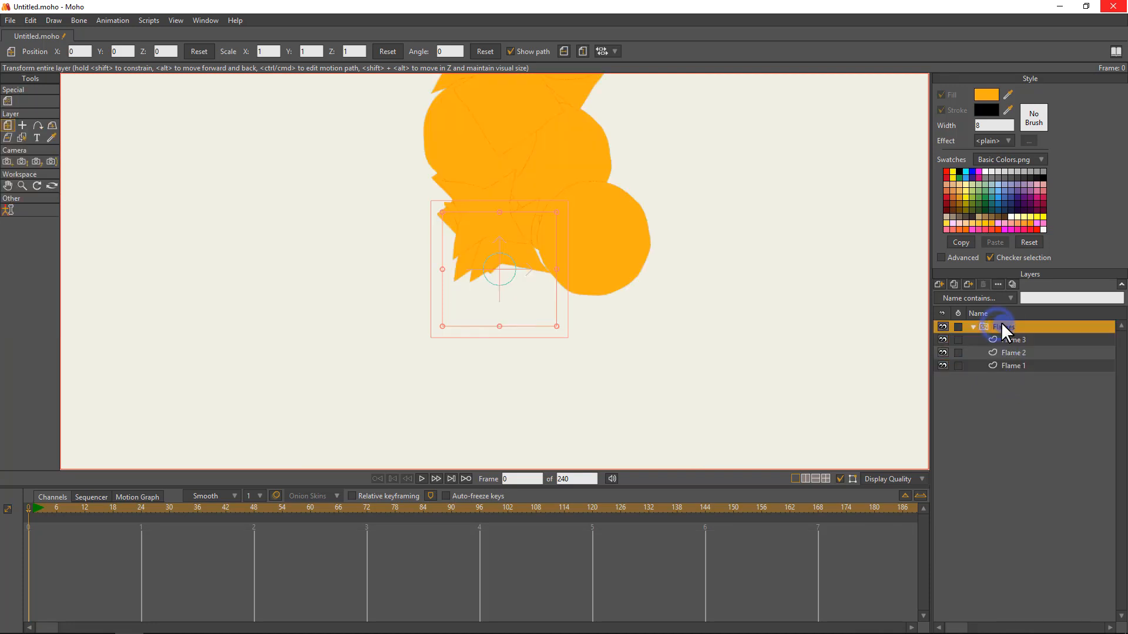
Play the animation to check the particle motion, stop it, and return to frame 0.
{"action": "key", "text": "space"}
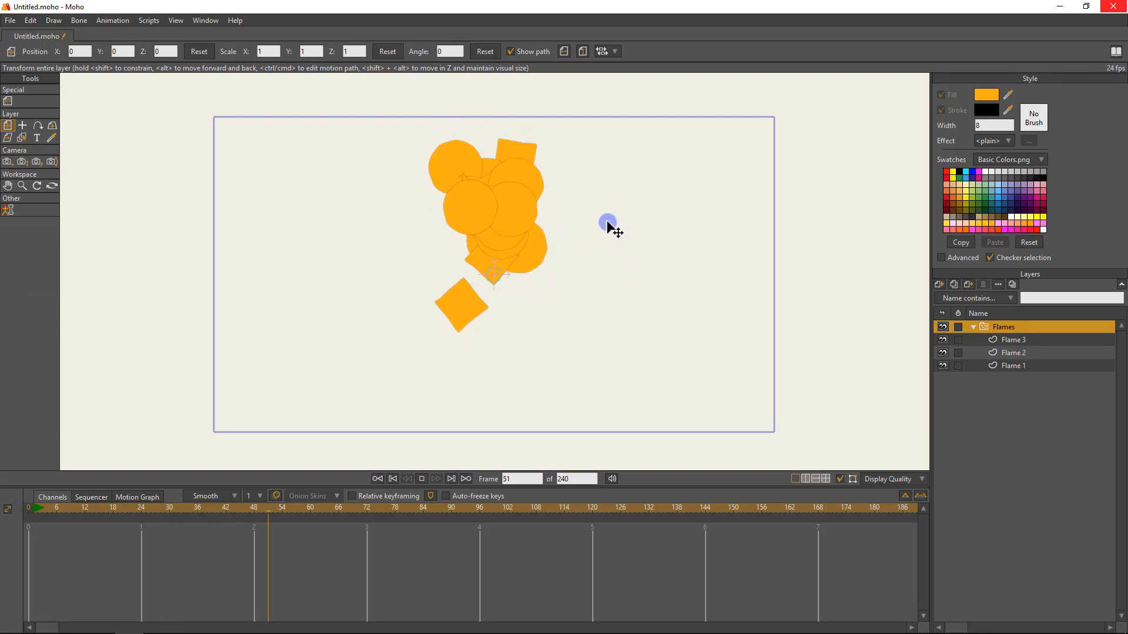
{"action": "key", "text": "space"}
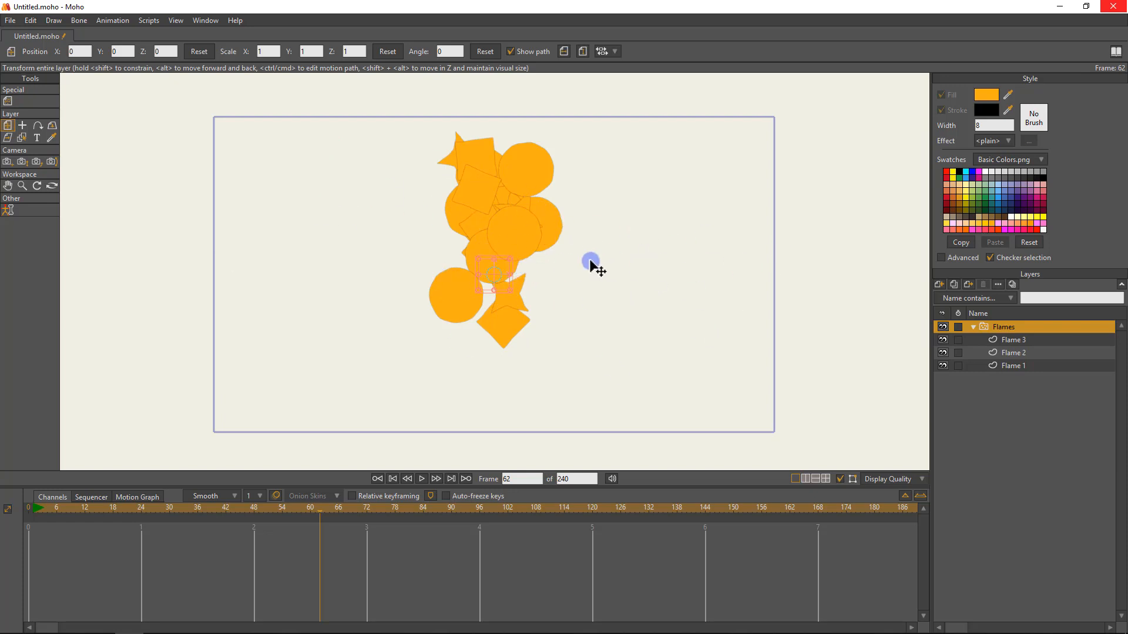
{"action": "key", "text": "space"}
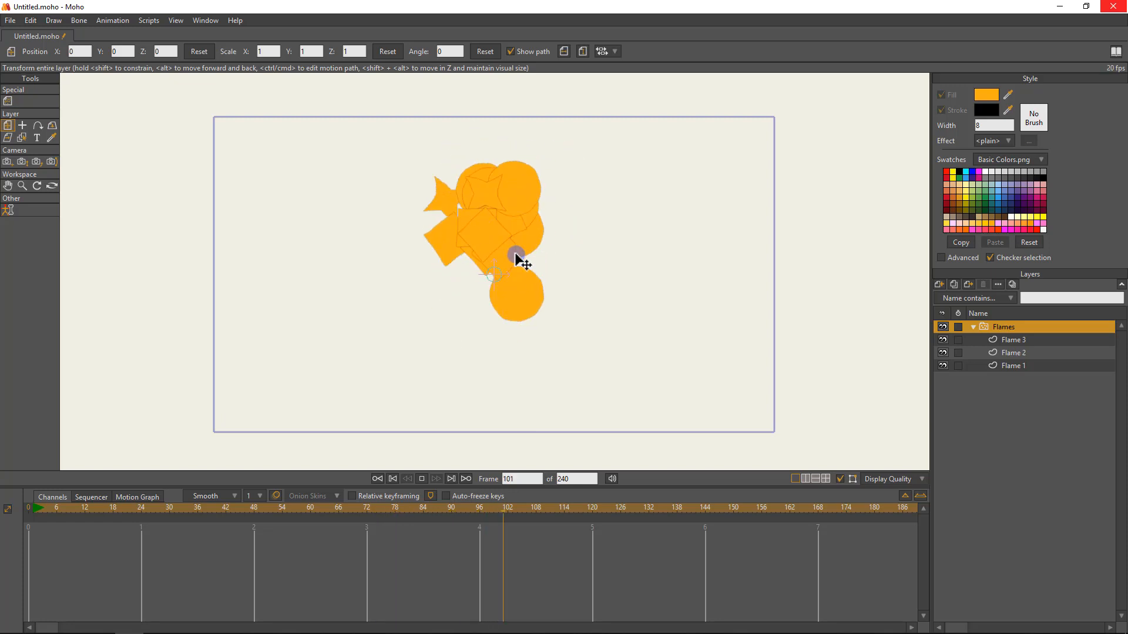
{"action": "left_click", "coordinate": [169, 445]}
{"action": "left_click", "coordinate": [61, 507]}
{"action": "left_click_drag", "start_coordinate": [59, 505], "coordinate": [28, 508]}
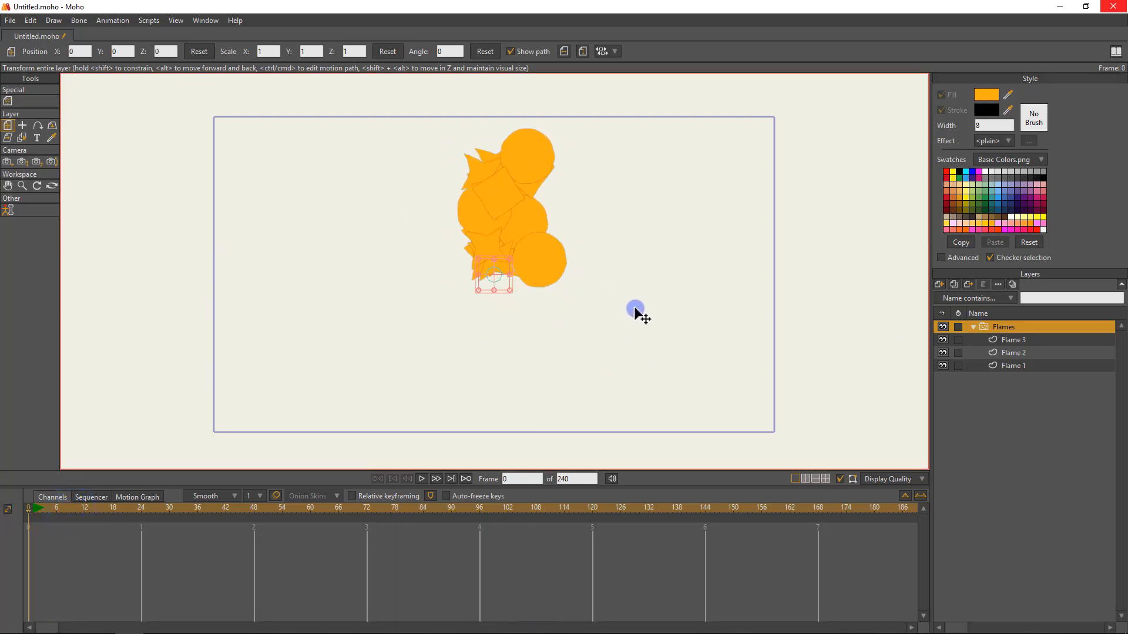
Shift the Flames layer toward the canvas's left side at frame 0, and move it to the right side at frame 48.
{"action": "left_click_drag", "start_coordinate": [637, 310], "coordinate": [427, 313]}
{"action": "left_click", "coordinate": [248, 514]}
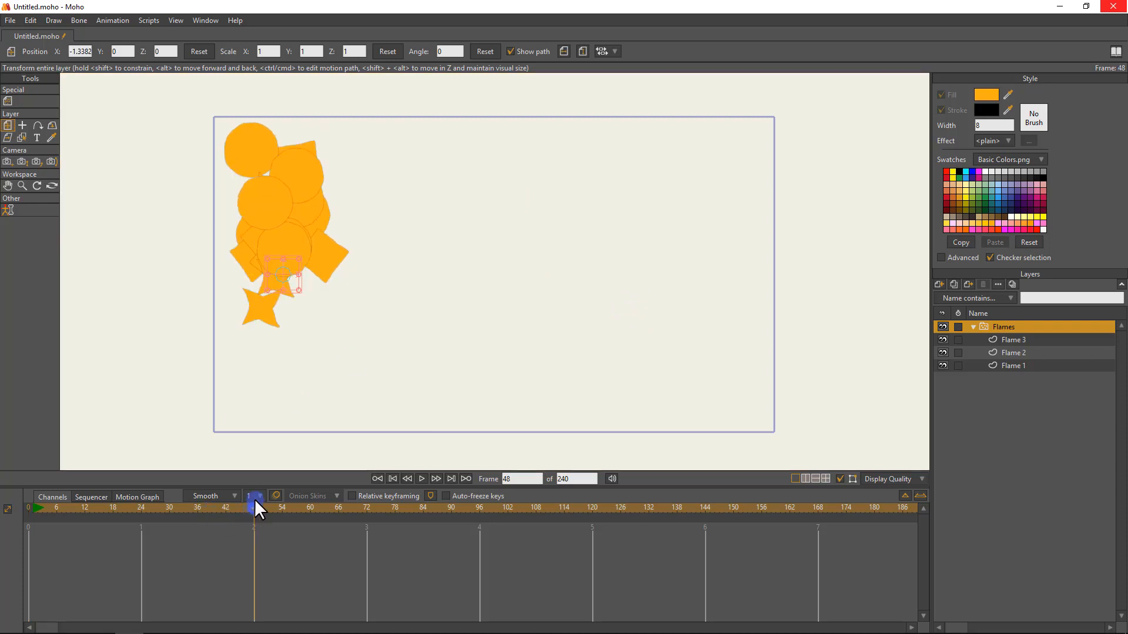
{"action": "left_click_drag", "start_coordinate": [314, 378], "coordinate": [712, 378]}
Play the moving Flames layer from the start twice to see how the particles trail.
{"action": "left_click_drag", "start_coordinate": [51, 512], "coordinate": [12, 506]}
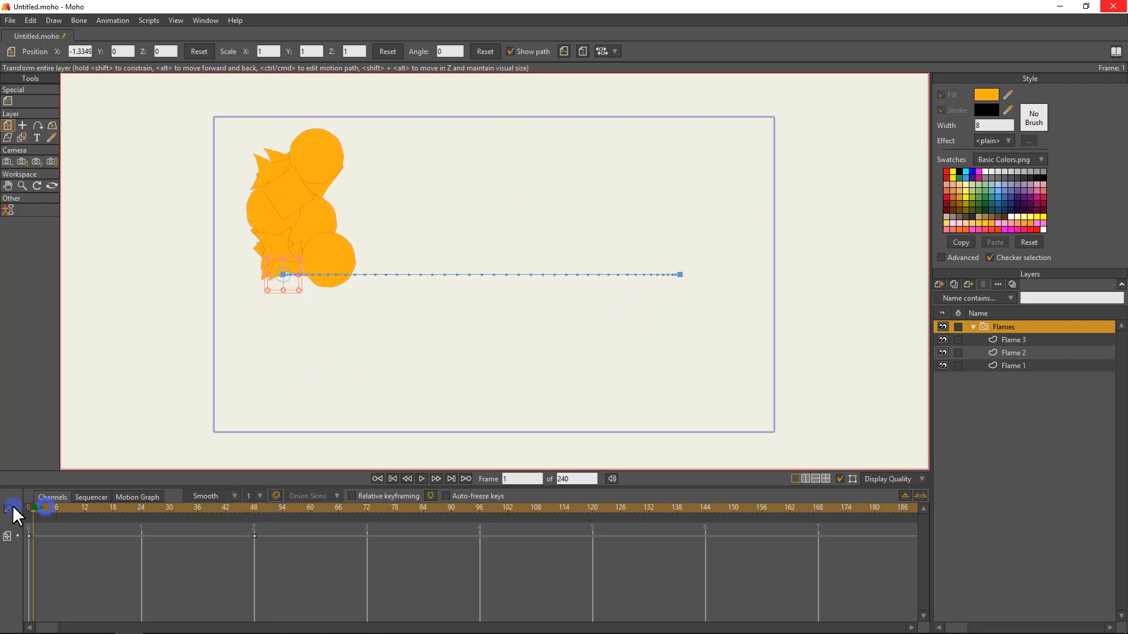
{"action": "key", "text": "space"}
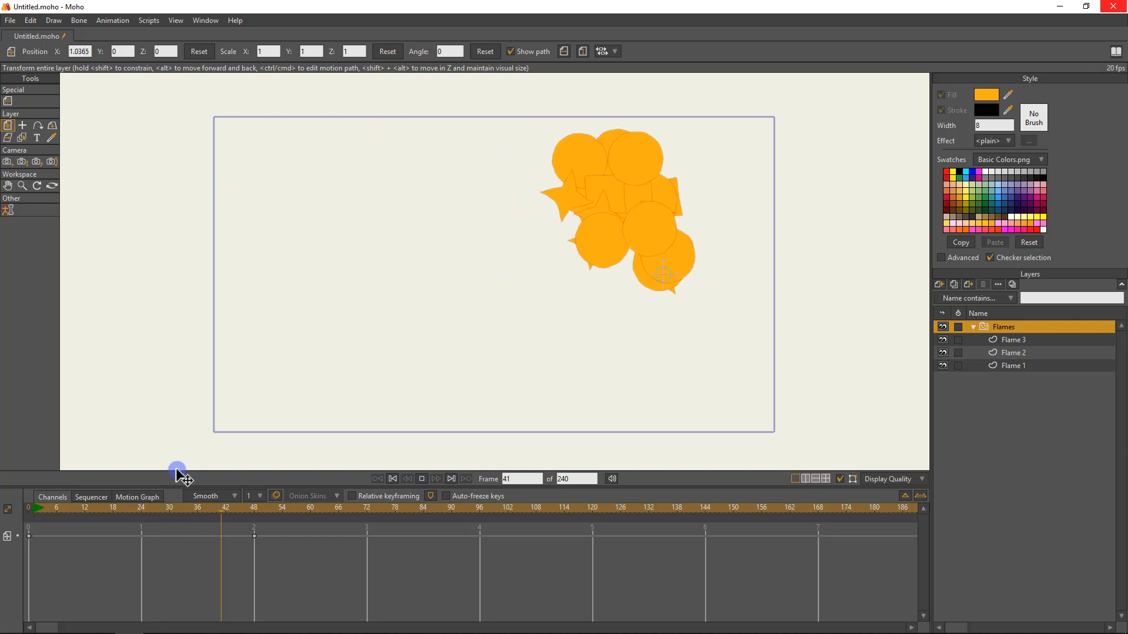
{"action": "key", "text": "space"}
{"action": "left_click_drag", "start_coordinate": [130, 510], "coordinate": [25, 507]}
{"action": "key", "text": "space"}
{"action": "key", "text": "space"}
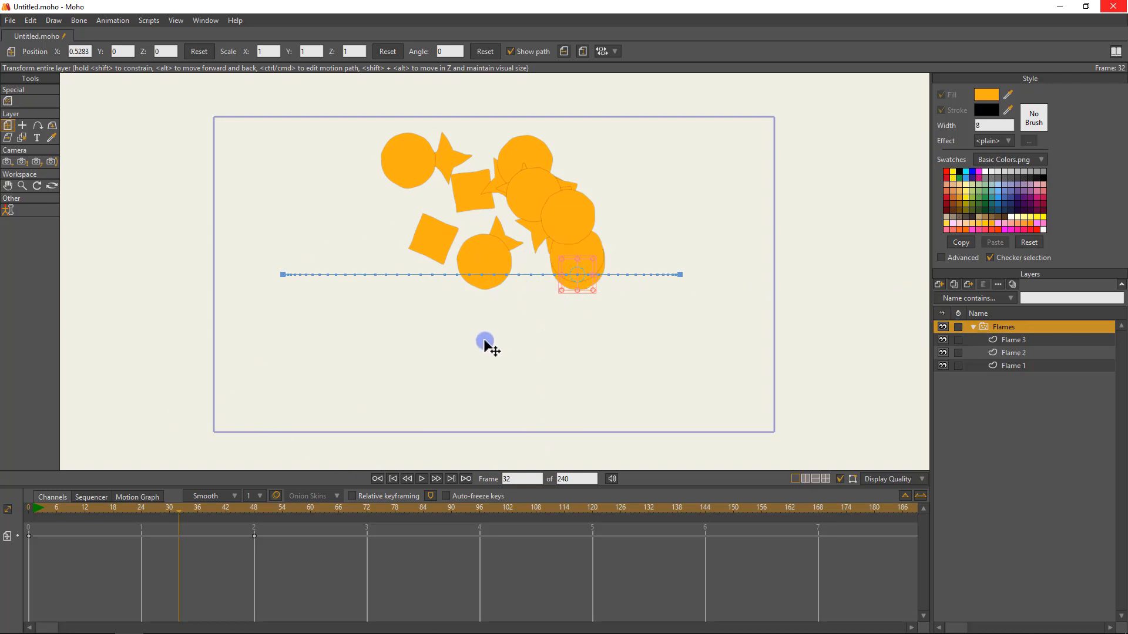
Delete the frame 48 movement keyframe, return to frame 0, and reset the Flames layer's position.
{"action": "left_click", "coordinate": [257, 539]}
{"action": "key", "text": "Delete"}
{"action": "left_click_drag", "start_coordinate": [187, 509], "coordinate": [4, 509]}
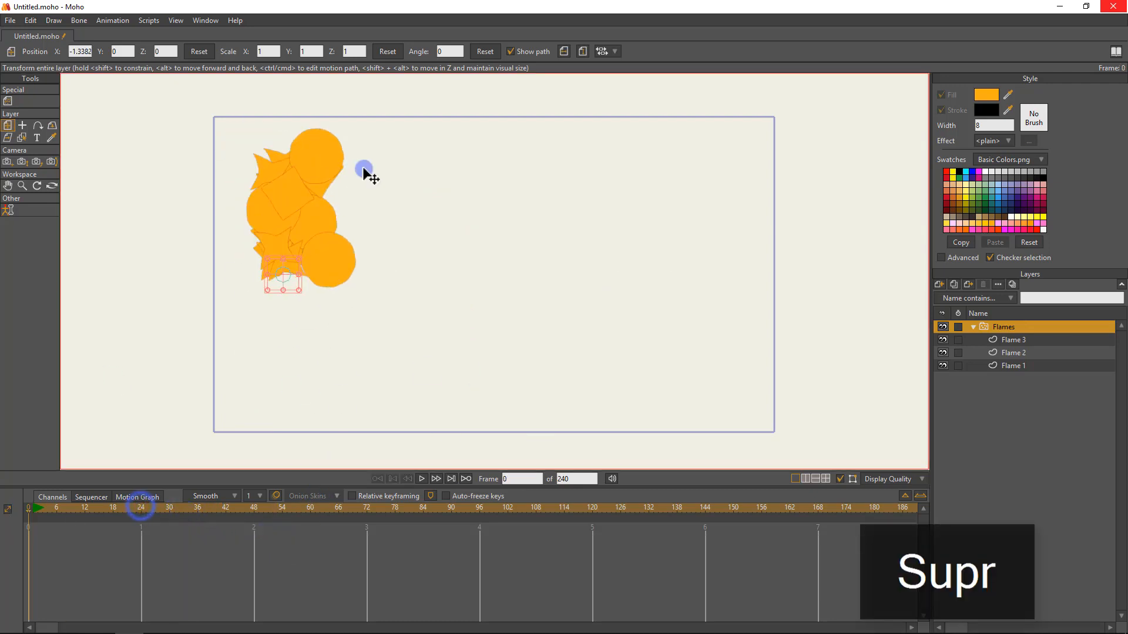
{"action": "left_click", "coordinate": [199, 52]}
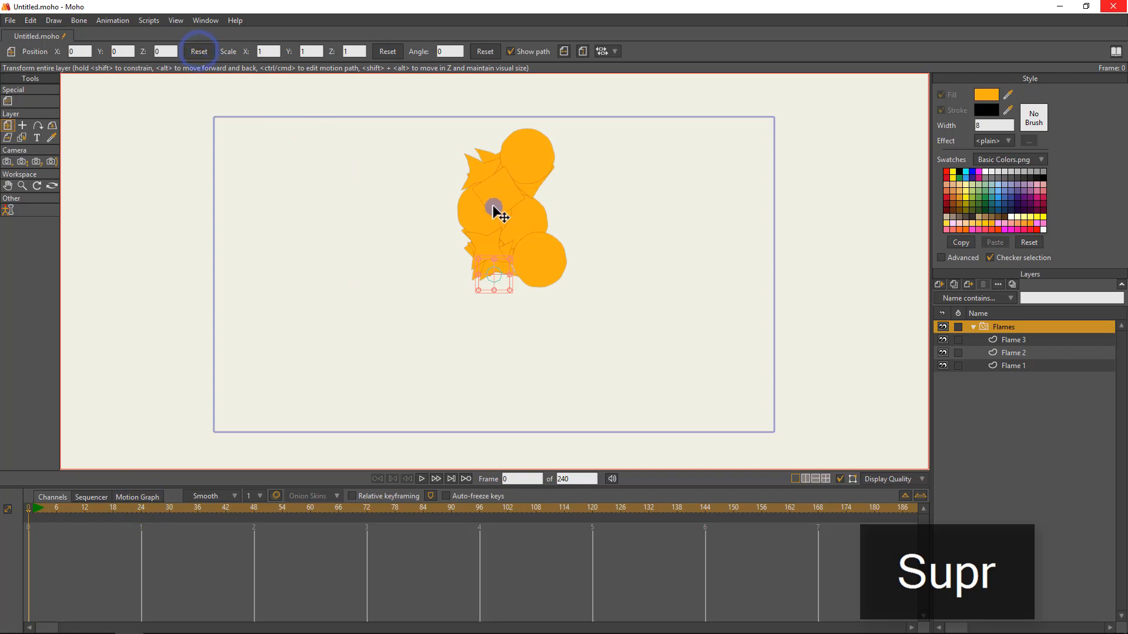
Render the current frame of the Flames particles and close the render.
{"action": "key", "text": "ctrl+r"}
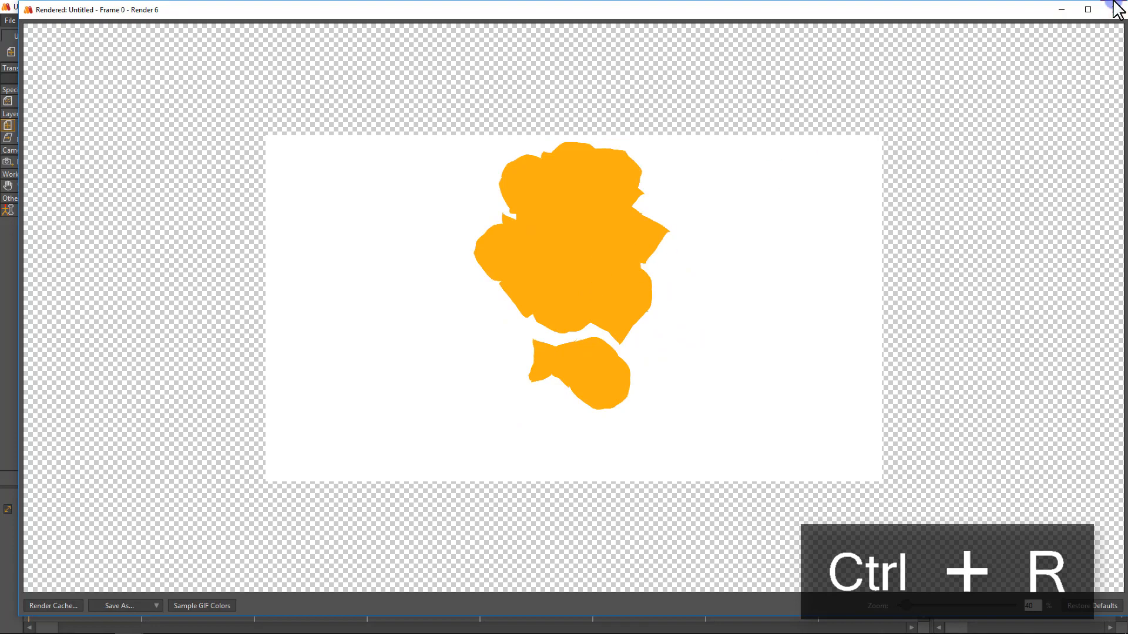
{"action": "left_click", "coordinate": [1114, 9]}
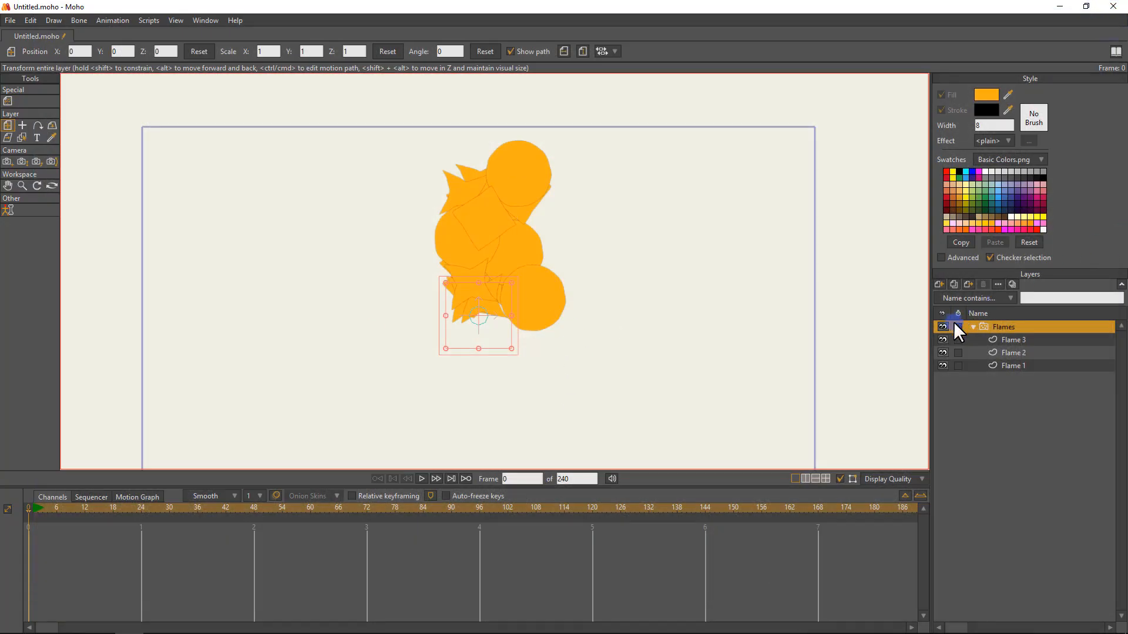
In the Flames layer's particle settings, set the particle count to 35.
{"action": "double_click", "coordinate": [1008, 326]}
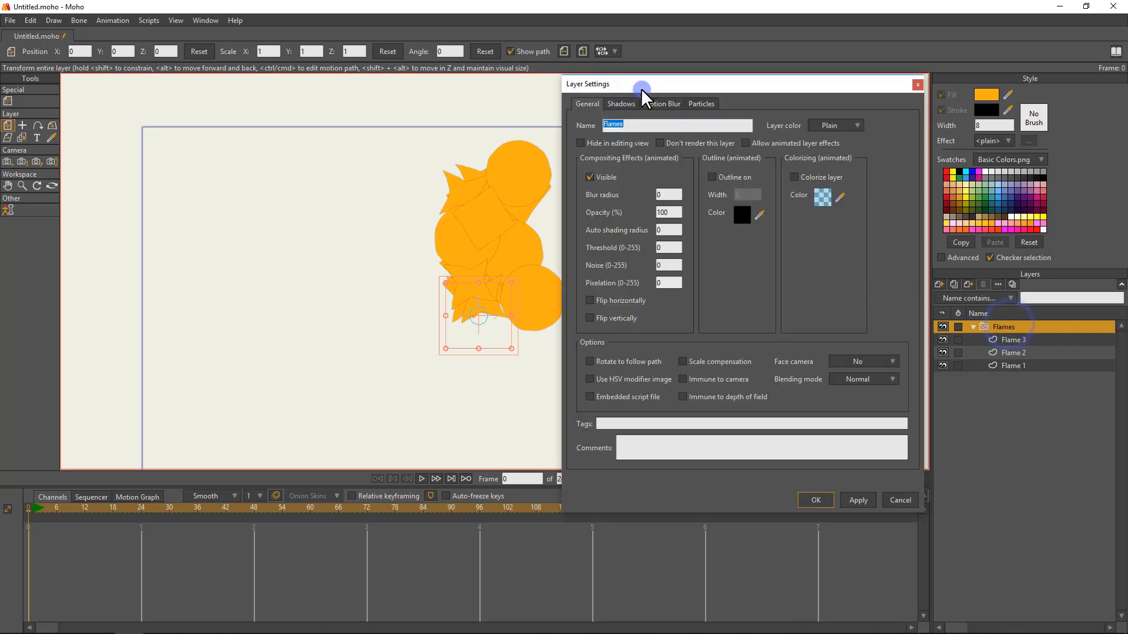
{"action": "left_click", "coordinate": [699, 104]}
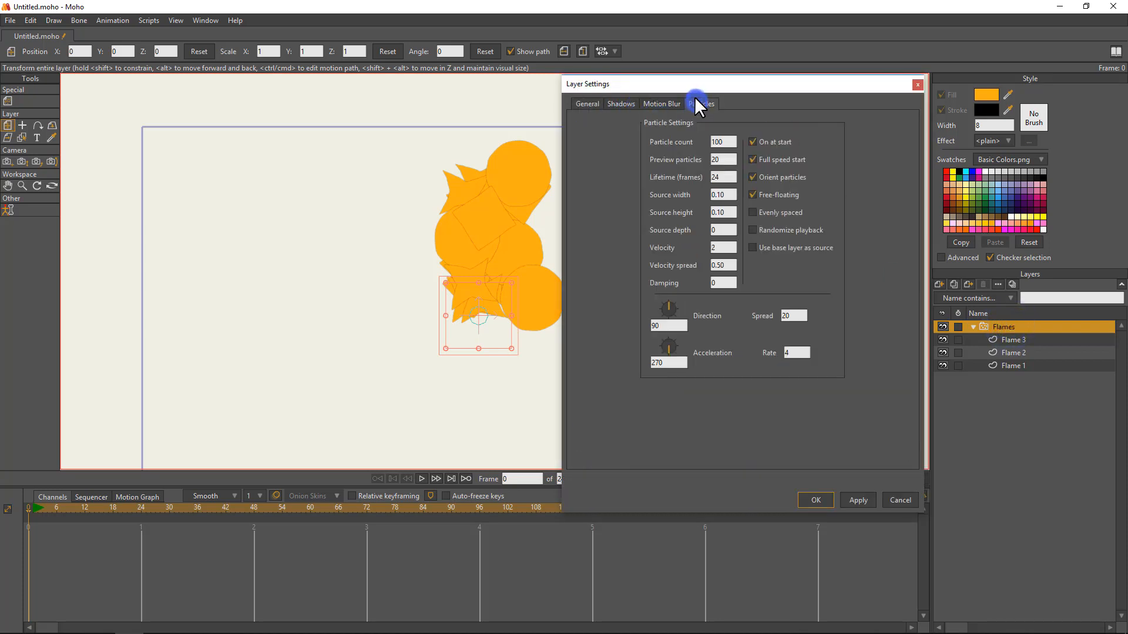
{"action": "left_click_drag", "start_coordinate": [446, 208], "coordinate": [317, 217]}
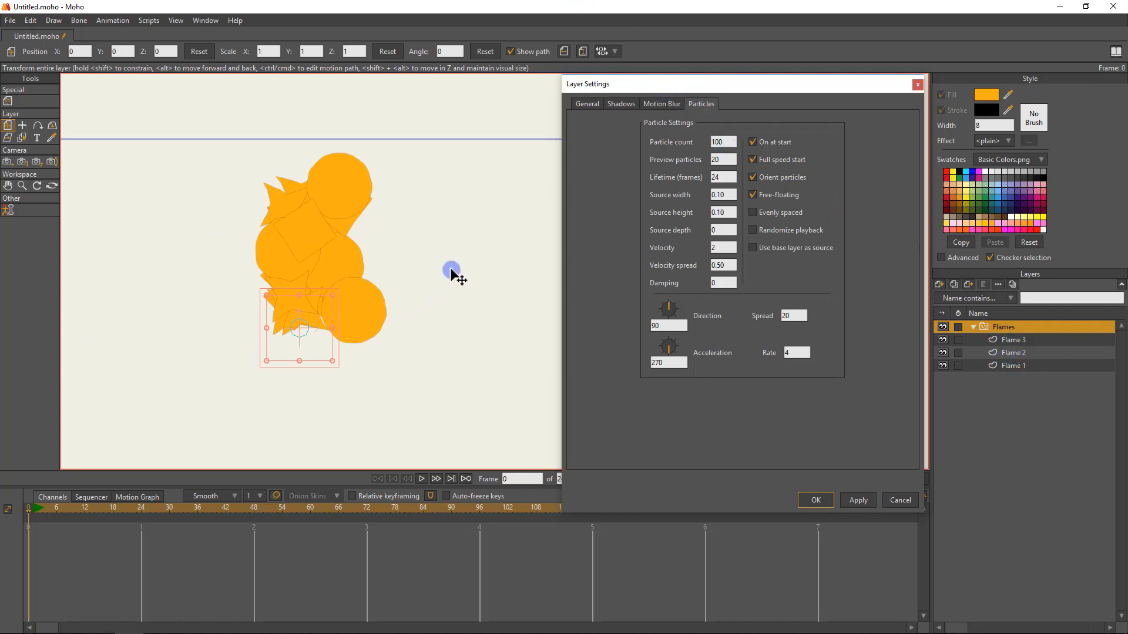
{"action": "left_click", "coordinate": [734, 160]}
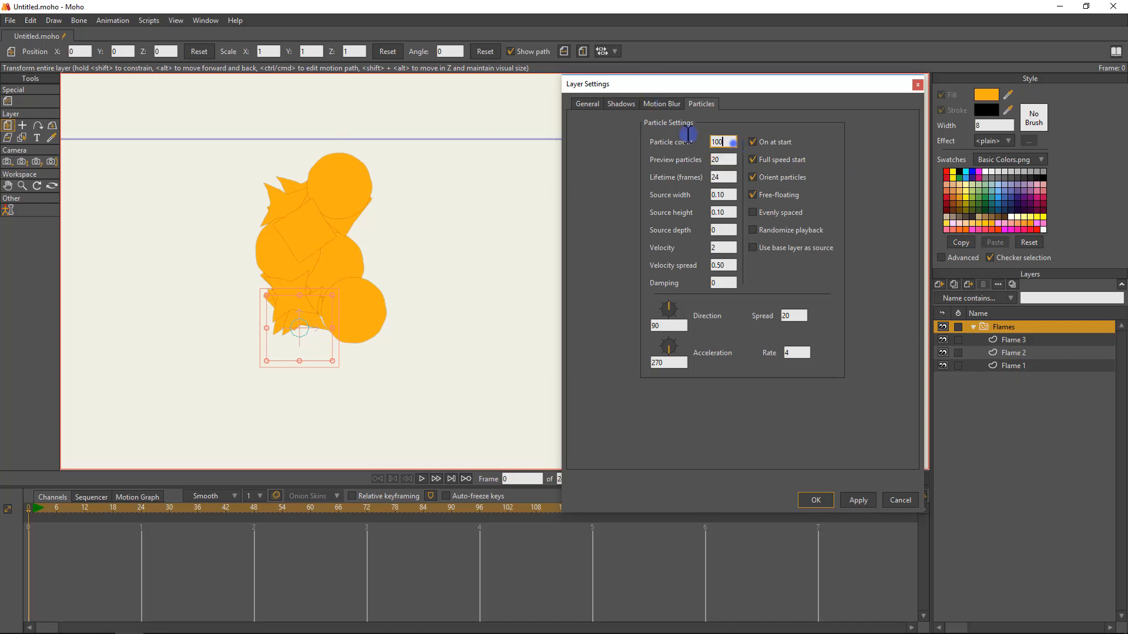
{"action": "key", "text": "shift+Tab"}
{"action": "type", "text": "35"}
Examine the preview particle and lifetime settings, and inspect the particle source circle on the canvas up close.
{"action": "left_click", "coordinate": [719, 145]}
{"action": "left_click", "coordinate": [728, 159]}
{"action": "left_click", "coordinate": [727, 176]}
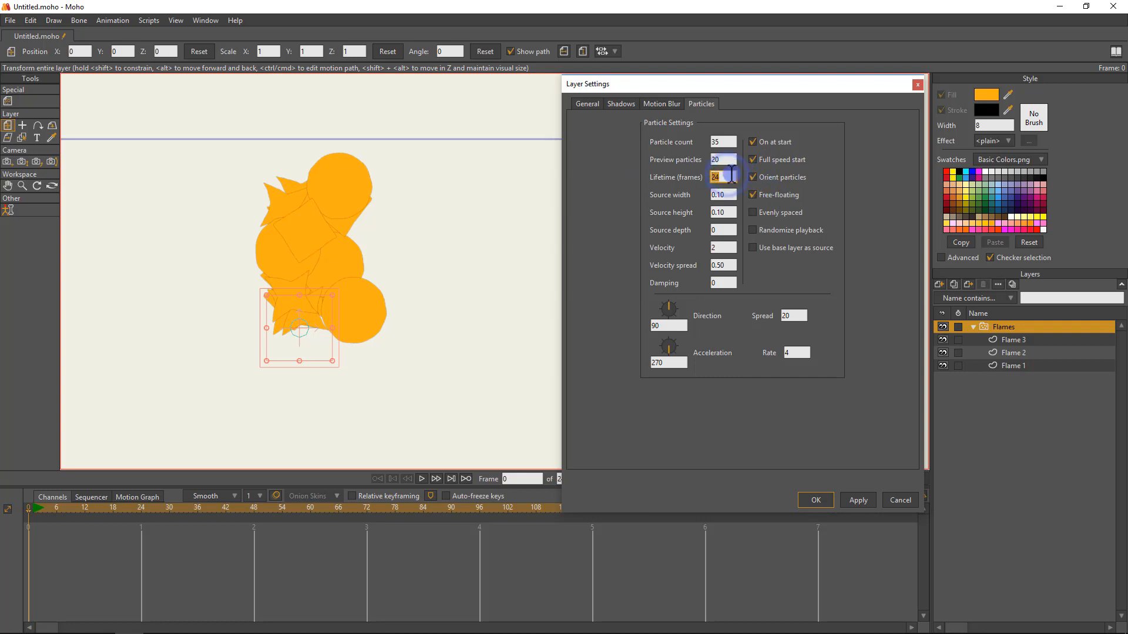
{"action": "left_click", "coordinate": [732, 175]}
{"action": "left_click_drag", "start_coordinate": [326, 339], "coordinate": [381, 316]}
{"action": "scroll", "coordinate": [380, 316], "scroll_direction": "up", "scroll_amount": 8}
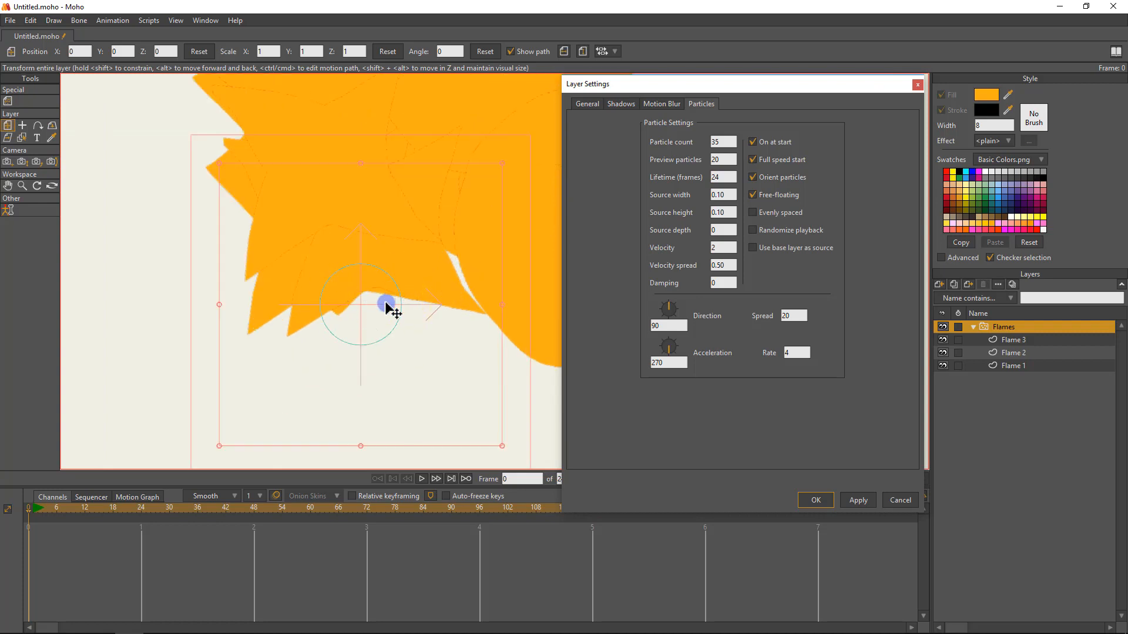
{"action": "scroll", "coordinate": [381, 303], "scroll_direction": "down", "scroll_amount": 8}
{"action": "left_click_drag", "start_coordinate": [471, 303], "coordinate": [469, 303]}
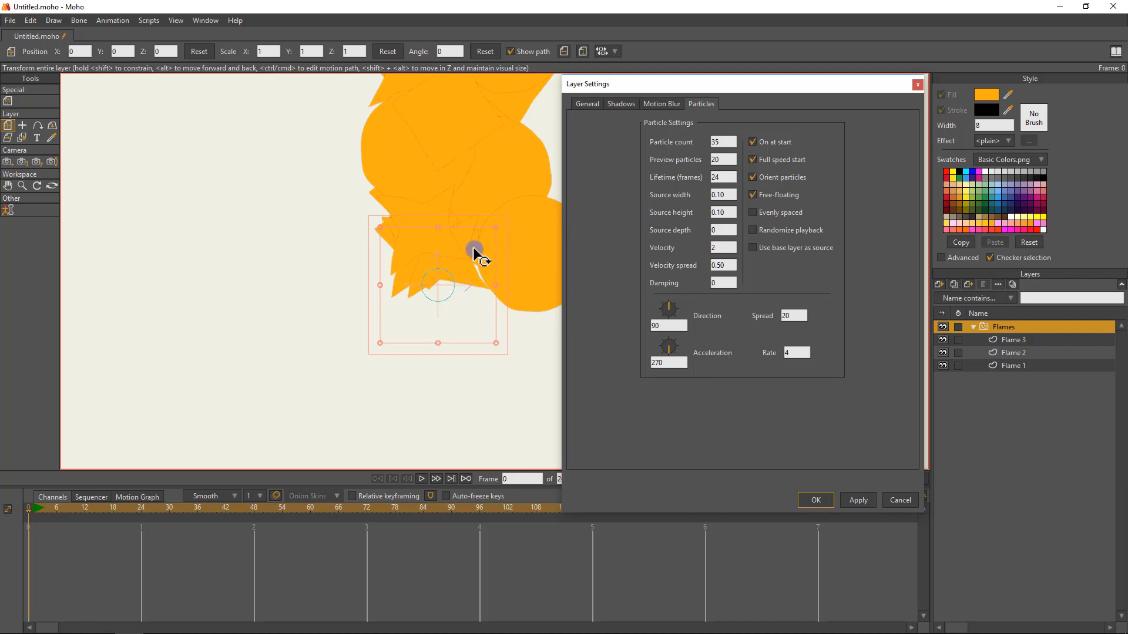
{"action": "left_click_drag", "start_coordinate": [413, 348], "coordinate": [360, 340]}
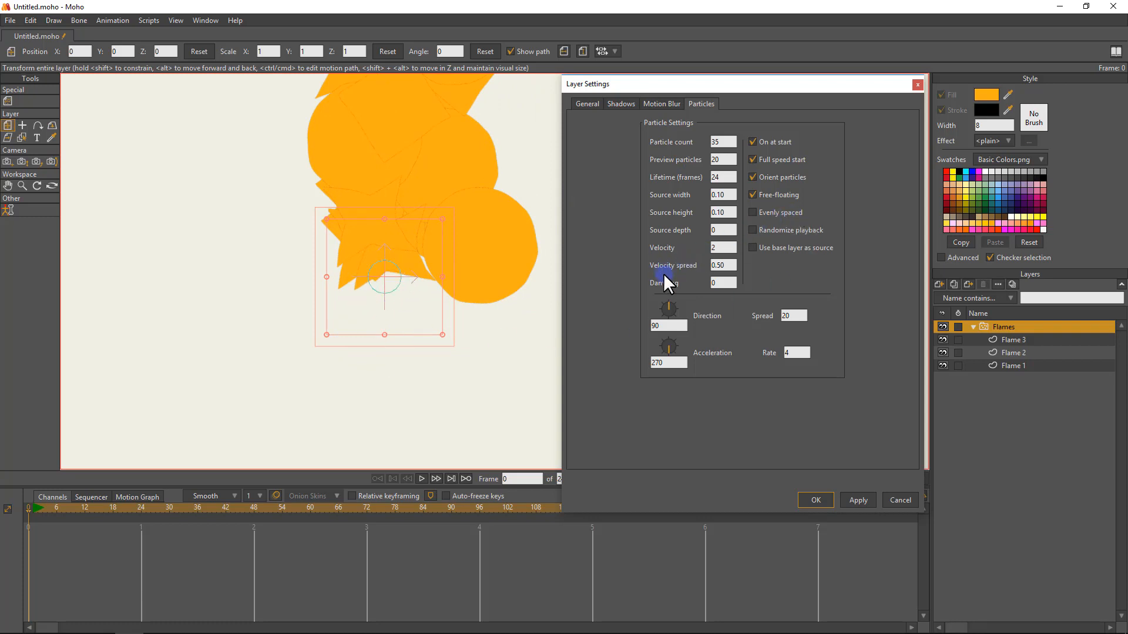
Set the particle source depth to 1 and source width to 1.10, and apply the settings to the Flames layer.
{"action": "left_click", "coordinate": [723, 232]}
{"action": "left_click", "coordinate": [640, 231]}
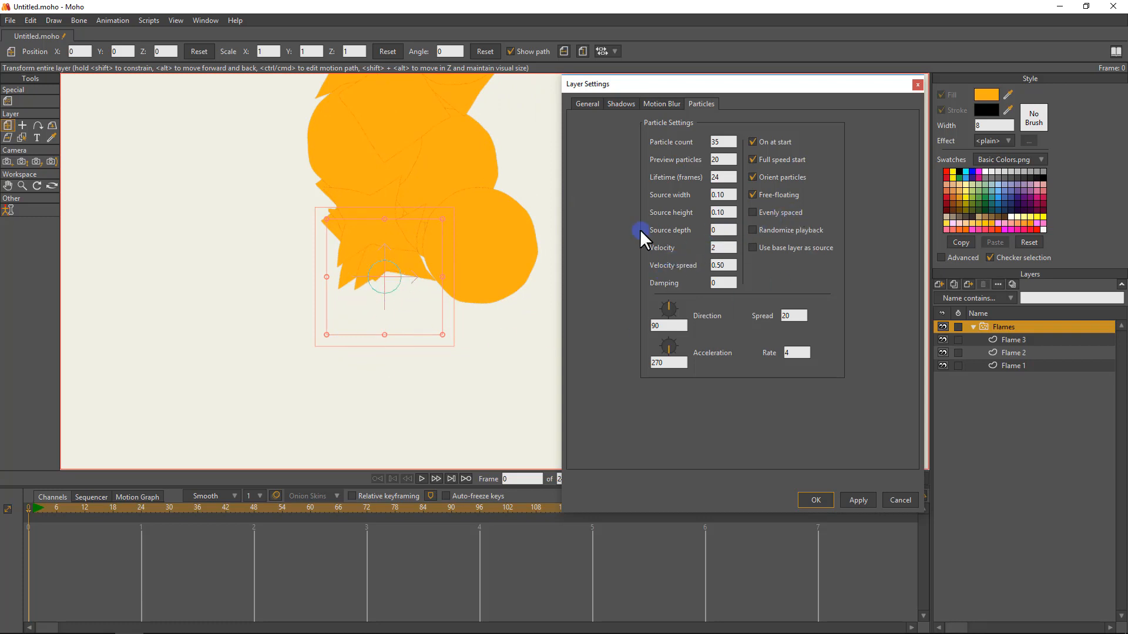
{"action": "left_click", "coordinate": [722, 230]}
{"action": "scroll", "coordinate": [723, 229], "scroll_direction": "up", "scroll_amount": 5}
{"action": "scroll", "coordinate": [726, 192], "scroll_direction": "up", "scroll_amount": 5}
{"action": "left_click", "coordinate": [727, 194]}
{"action": "left_click", "coordinate": [858, 500]}
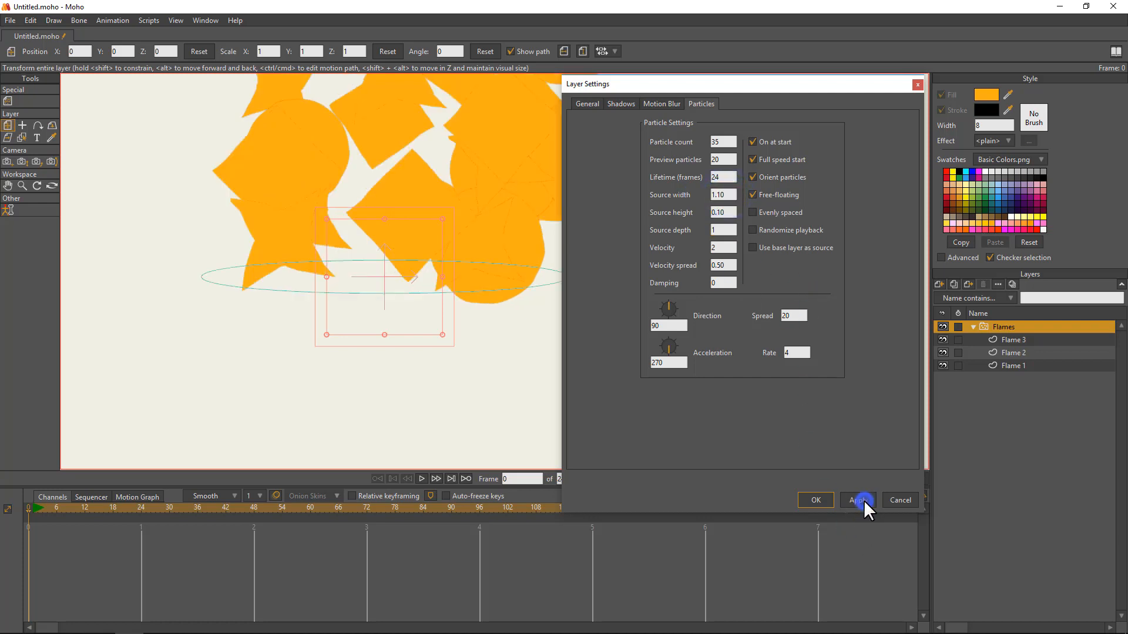
{"action": "scroll", "coordinate": [470, 294], "scroll_direction": "down", "scroll_amount": 5}
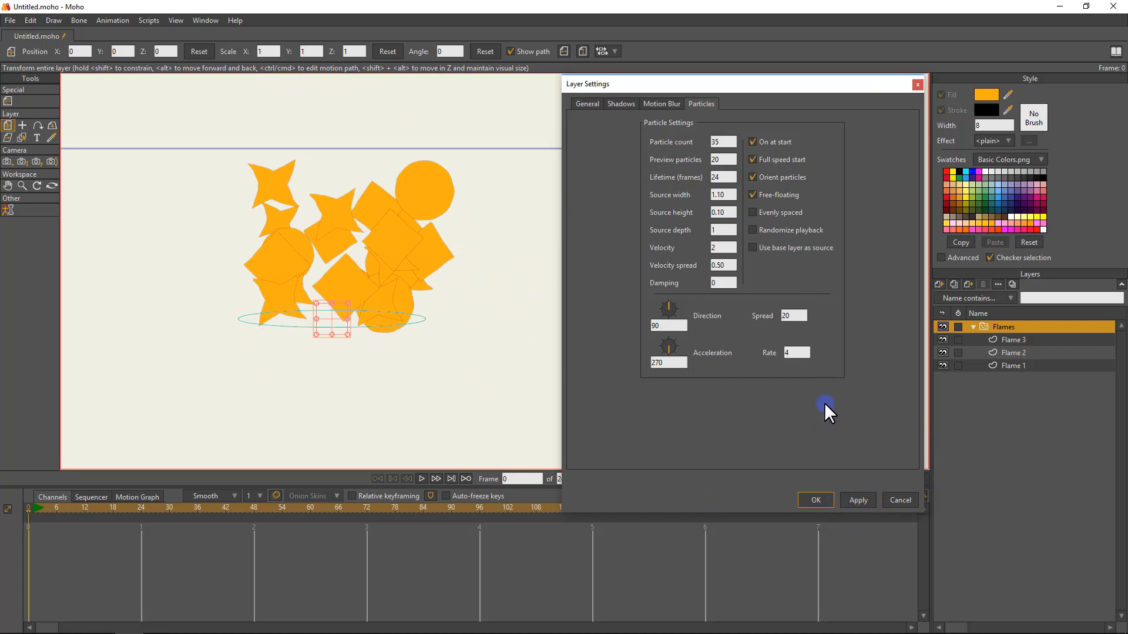
Confirm the layer settings, orbit the workspace to inspect the particles' depth, reset the view, and preview the animation from frame 0.
{"action": "left_click", "coordinate": [817, 501]}
{"action": "left_click_drag", "start_coordinate": [460, 235], "coordinate": [658, 185]}
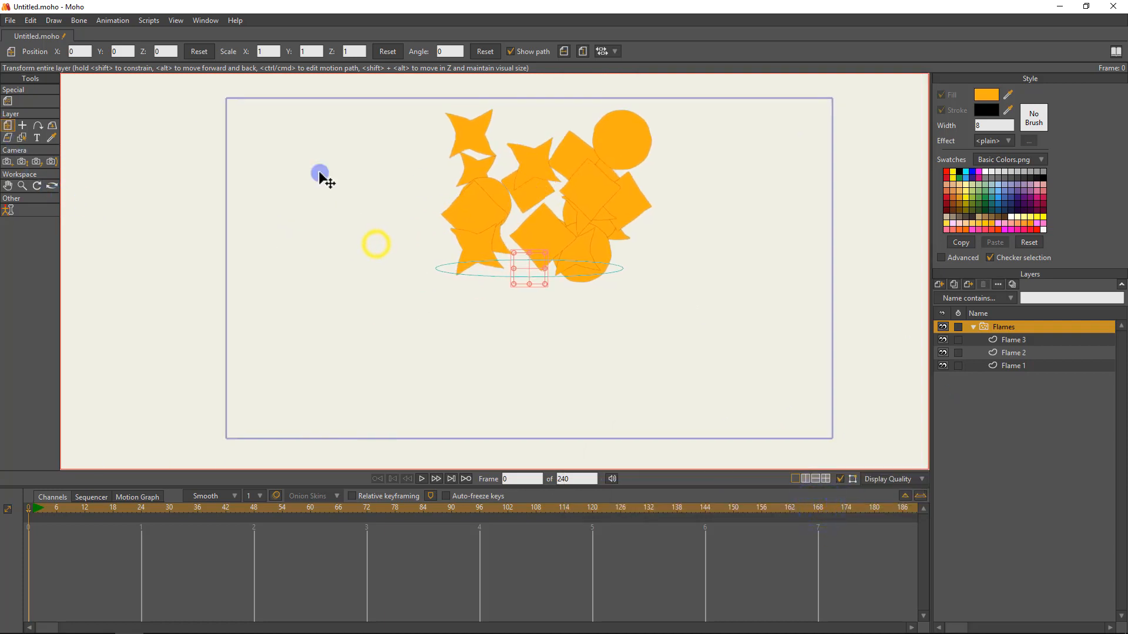
{"action": "left_click", "coordinate": [53, 185]}
{"action": "left_click_drag", "start_coordinate": [541, 197], "coordinate": [529, 267]}
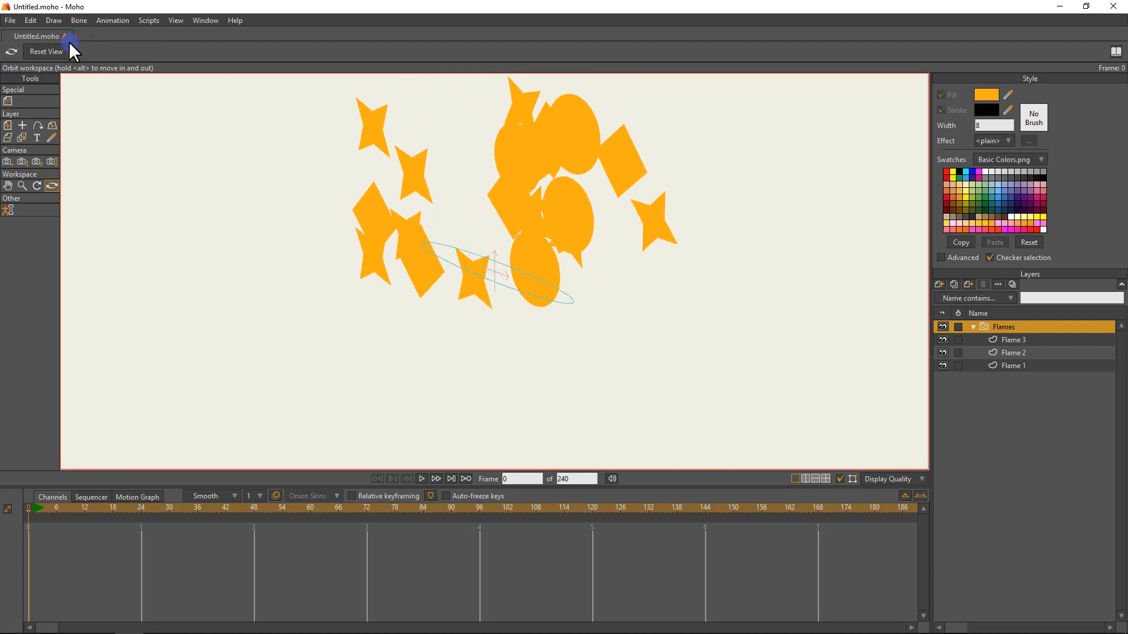
{"action": "left_click", "coordinate": [53, 51]}
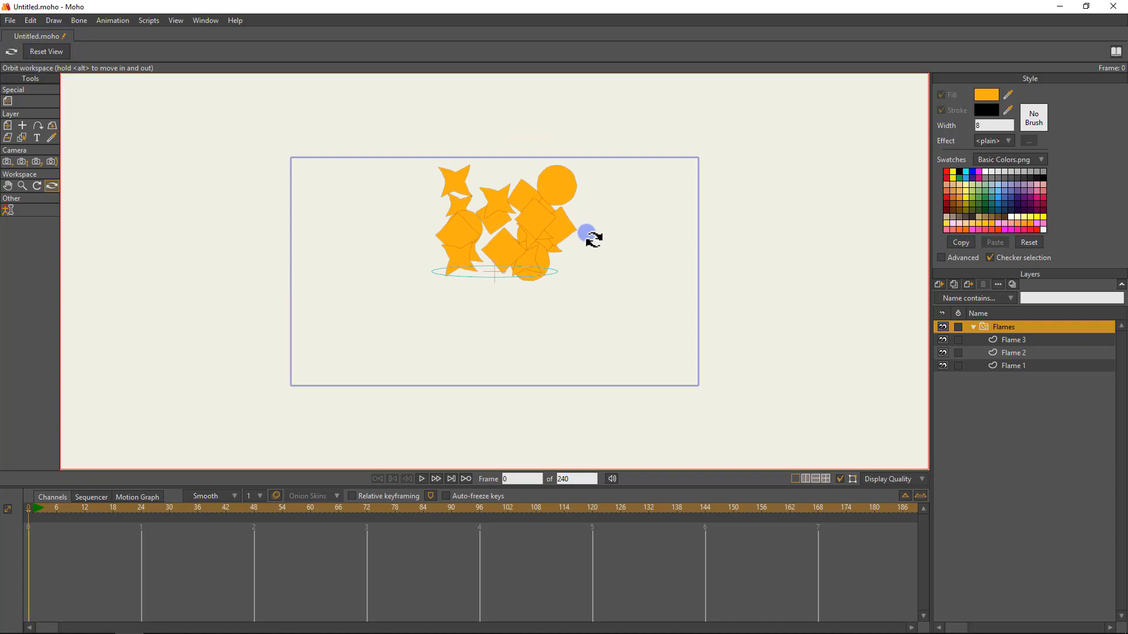
{"action": "key", "text": "space"}
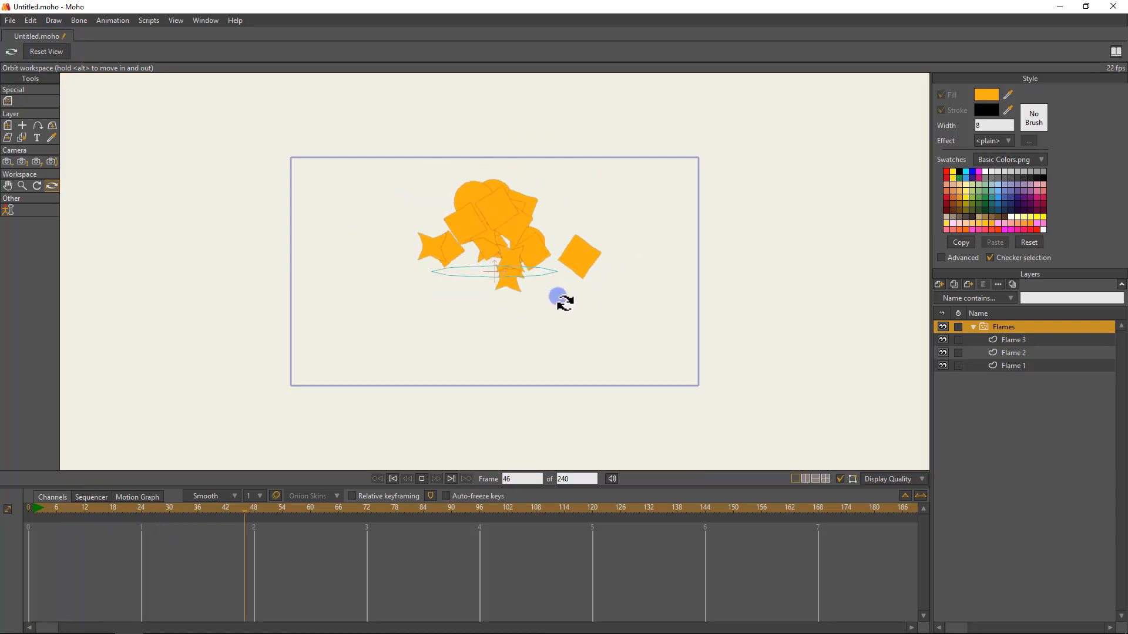
{"action": "key", "text": "space"}
{"action": "left_click", "coordinate": [22, 509]}
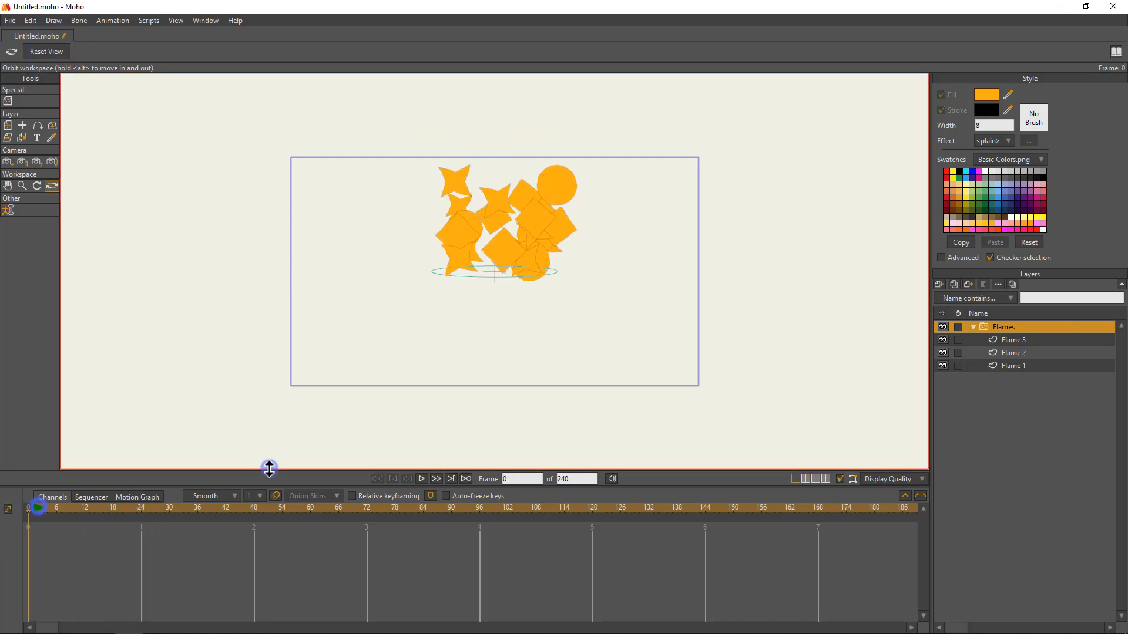
Turn on randomized playback in the Flames layer's particle settings.
{"action": "double_click", "coordinate": [1013, 326]}
{"action": "left_click", "coordinate": [713, 102]}
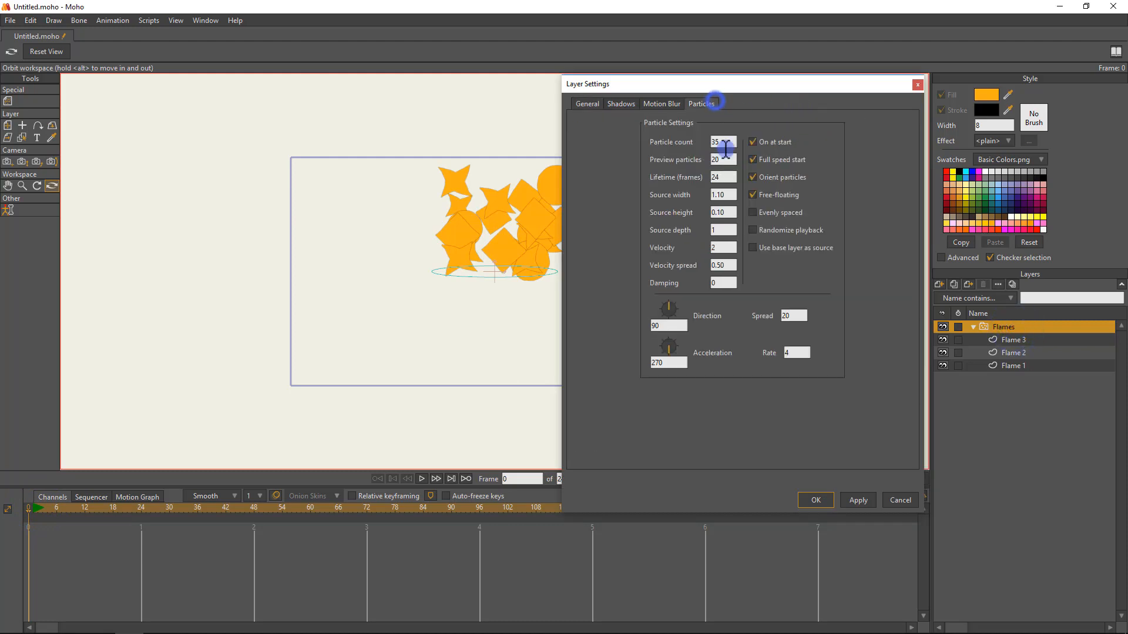
{"action": "left_click", "coordinate": [711, 266]}
{"action": "left_click", "coordinate": [733, 141]}
{"action": "left_click_drag", "start_coordinate": [502, 267], "coordinate": [440, 287]}
{"action": "left_click", "coordinate": [669, 323]}
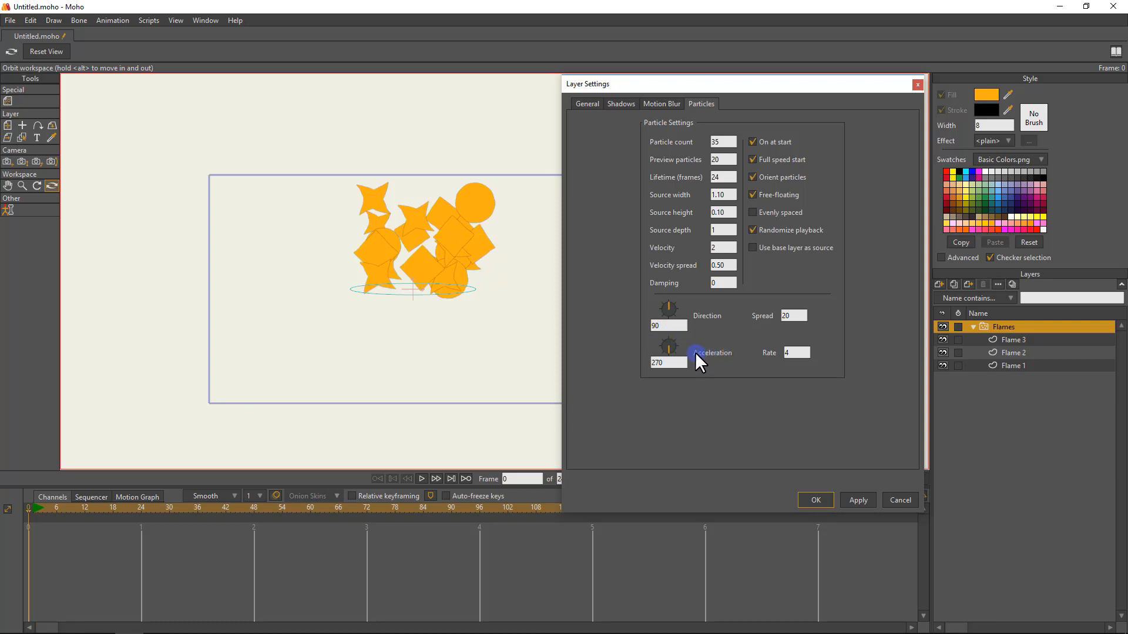
Set the particles' acceleration direction to 90 and spread to 4, confirm, preview the animation, and return to frame 0.
{"action": "double_click", "coordinate": [673, 360]}
{"action": "type", "text": "90"}
{"action": "double_click", "coordinate": [803, 316]}
{"action": "type", "text": "4"}
{"action": "double_click", "coordinate": [797, 352]}
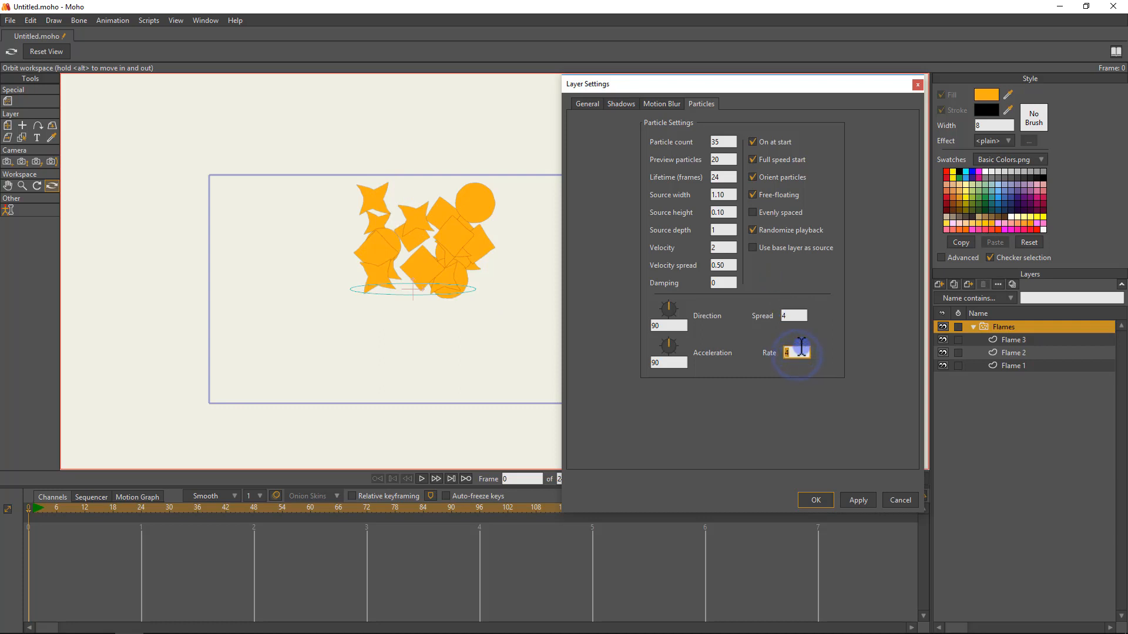
{"action": "left_click", "coordinate": [828, 500]}
{"action": "left_click", "coordinate": [408, 330]}
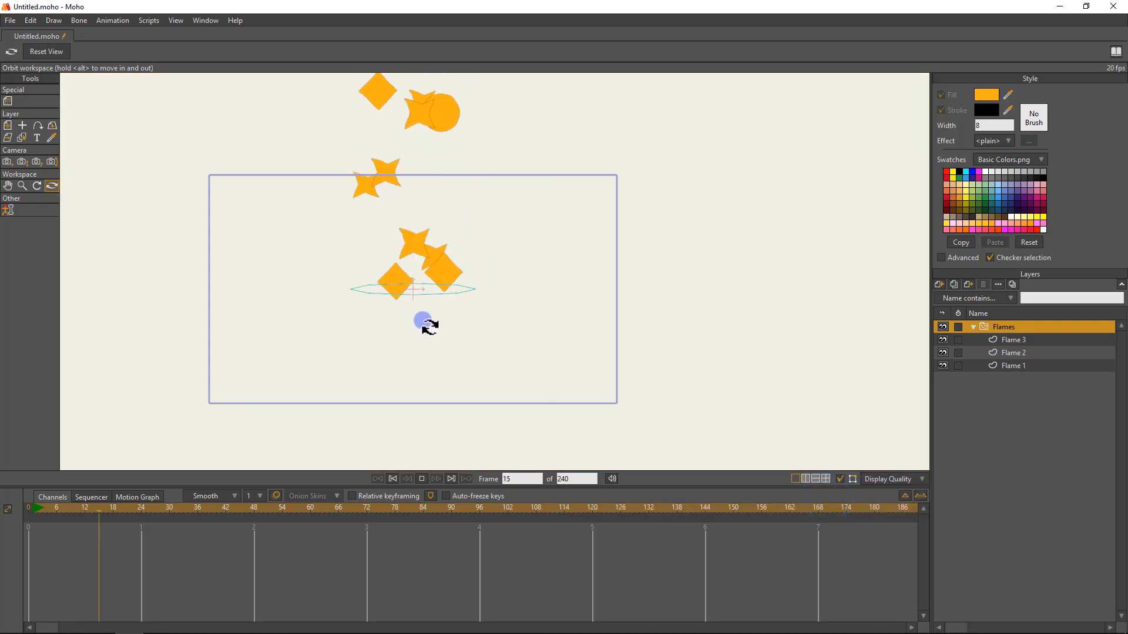
{"action": "left_click_drag", "start_coordinate": [44, 506], "coordinate": [3, 499]}
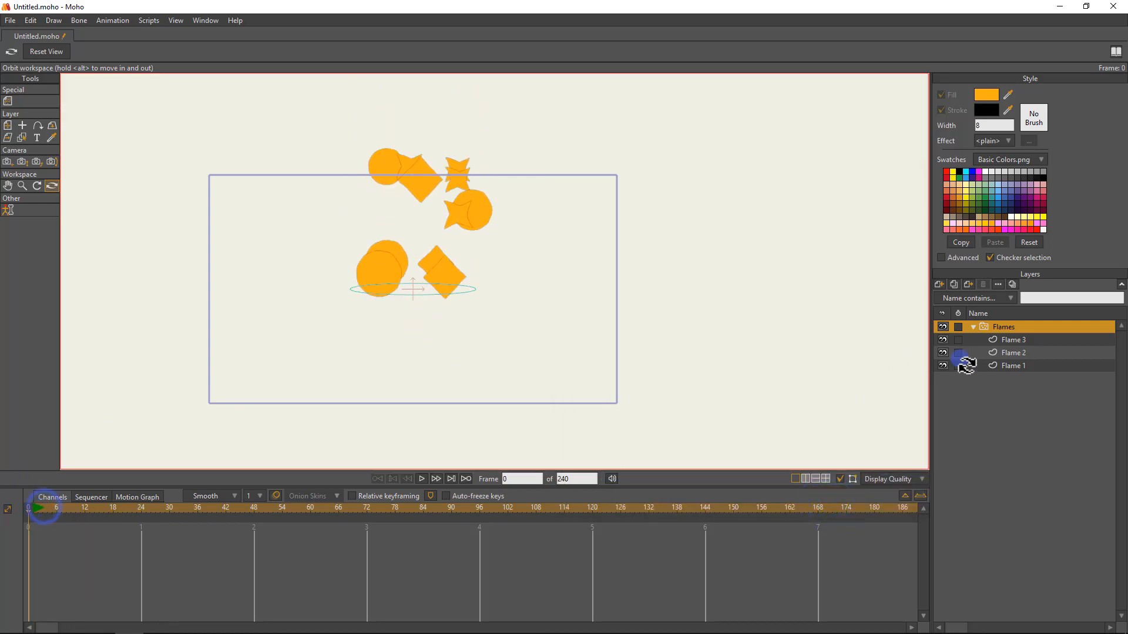
Set the Flames particles' acceleration rate to 1, preview the animation, and return to frame 0.
{"action": "double_click", "coordinate": [1051, 327]}
{"action": "left_click", "coordinate": [701, 103]}
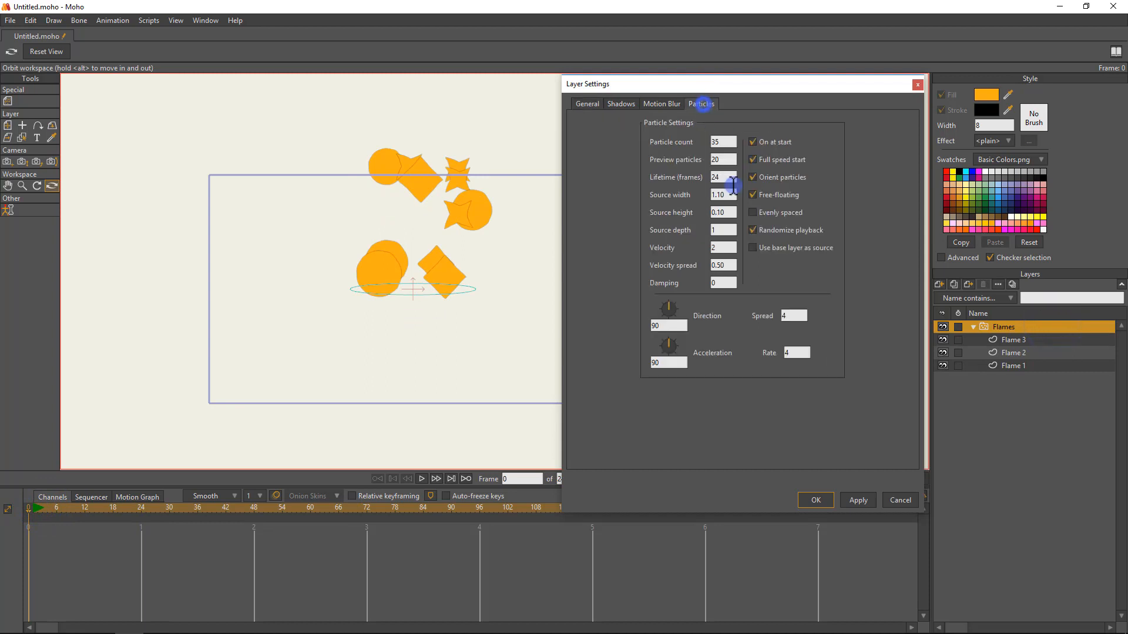
{"action": "key", "text": "Return"}
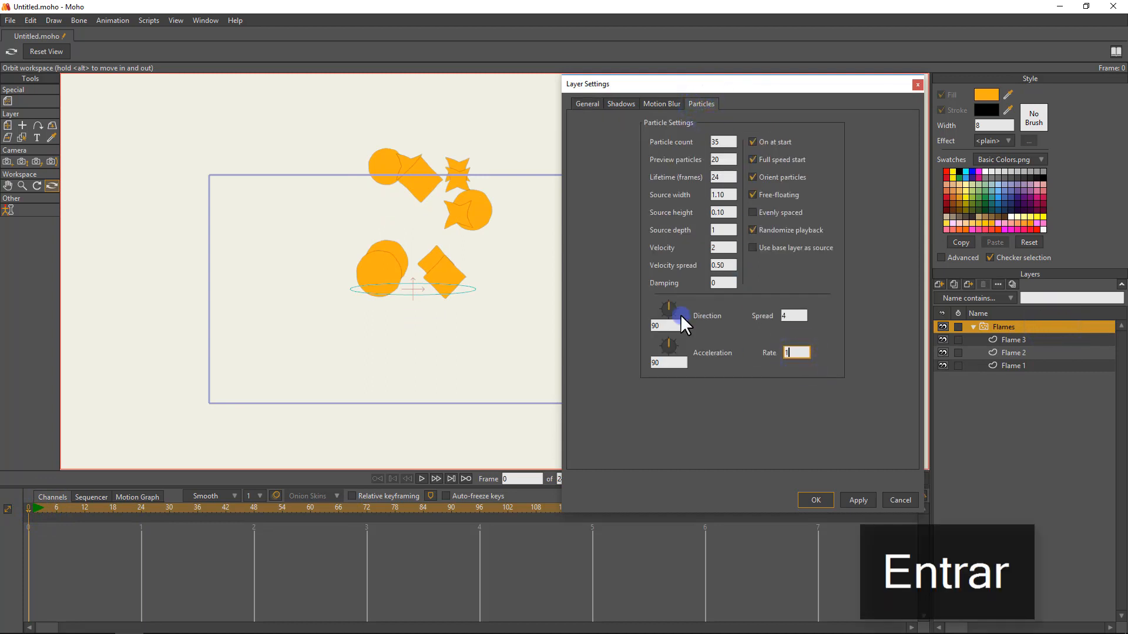
{"action": "key", "text": "Return"}
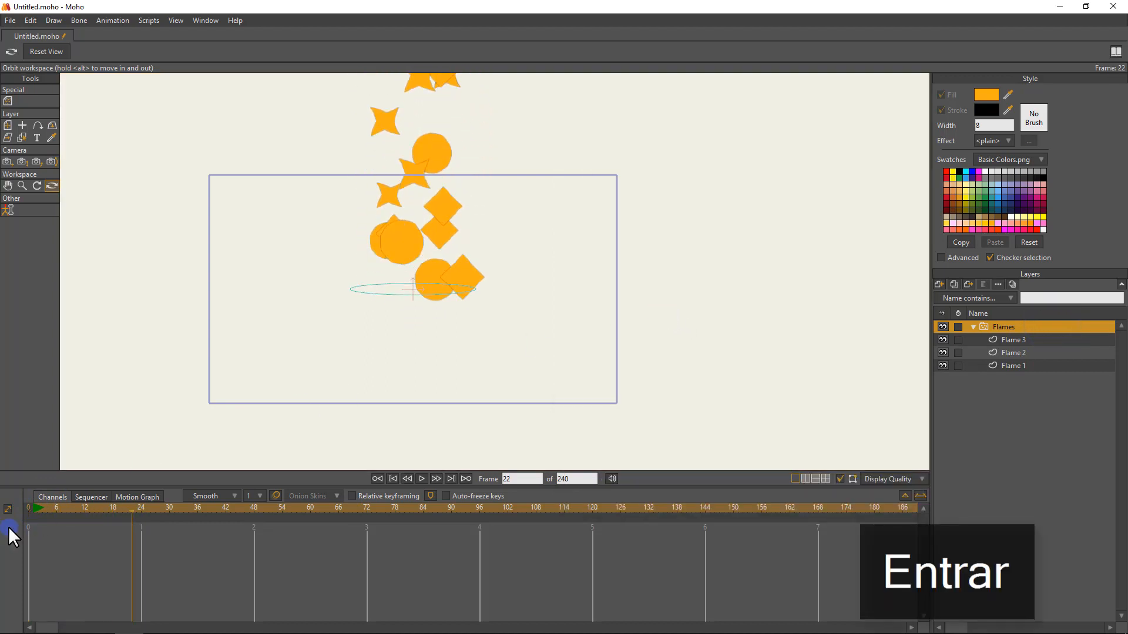
{"action": "left_click", "coordinate": [27, 508]}
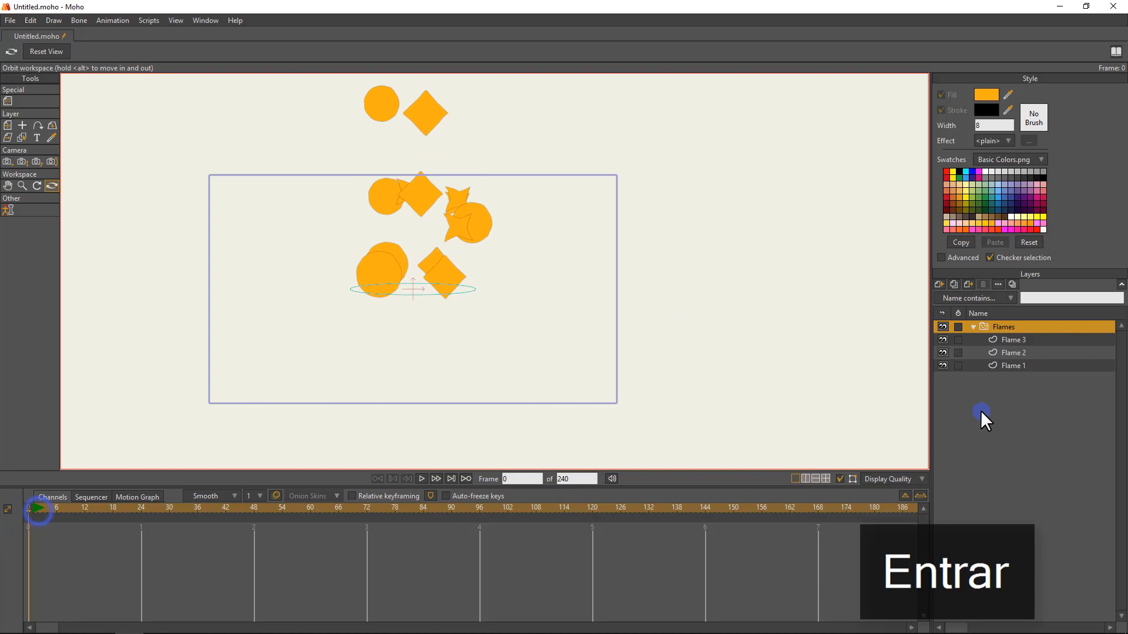
Set the Flames particles' acceleration rate to 0 and confirm the layer settings.
{"action": "double_click", "coordinate": [1002, 326]}
{"action": "left_click", "coordinate": [700, 104]}
{"action": "double_click", "coordinate": [794, 353]}
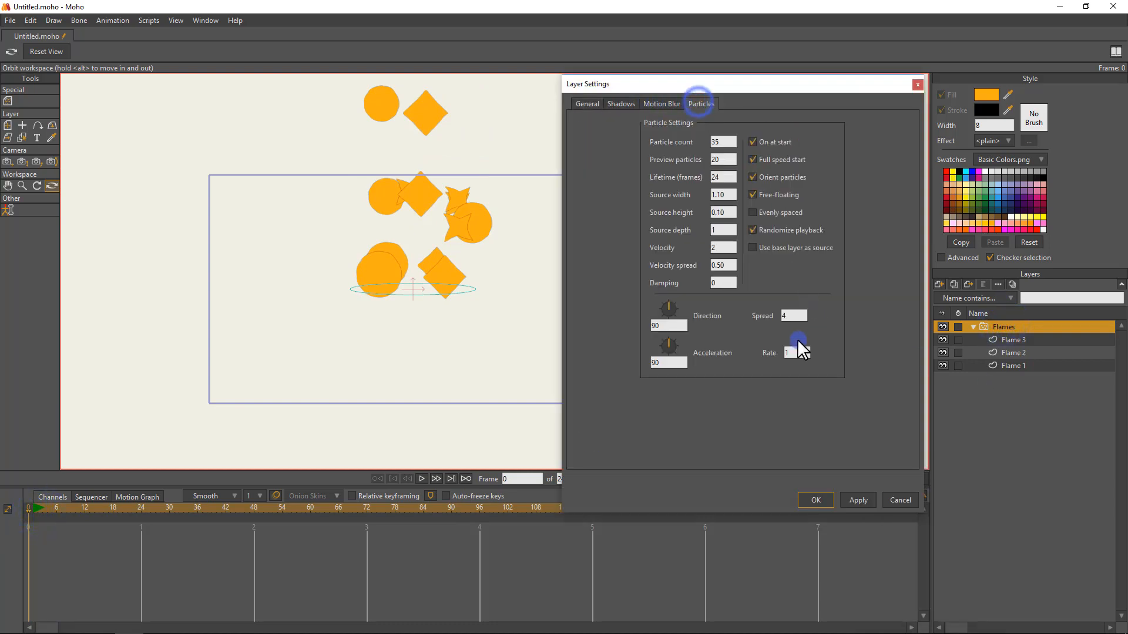
{"action": "type", "text": "0"}
{"action": "key", "text": "Return"}
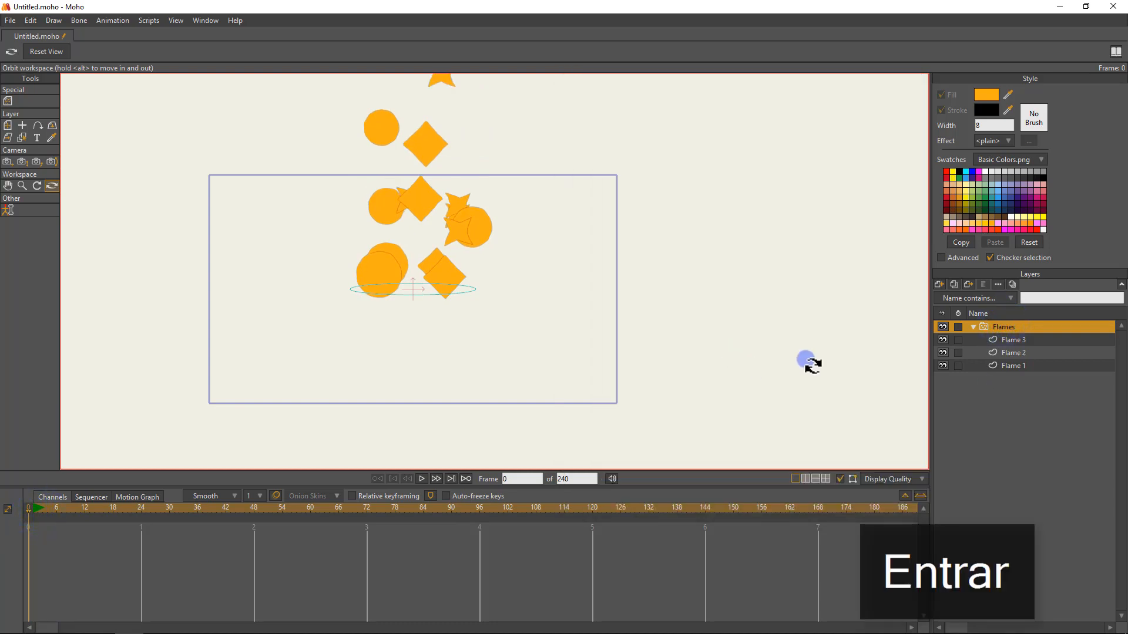
Set the Flames particles' spread to 2 and apply the layer settings.
{"action": "double_click", "coordinate": [991, 324]}
{"action": "key", "text": "Return"}
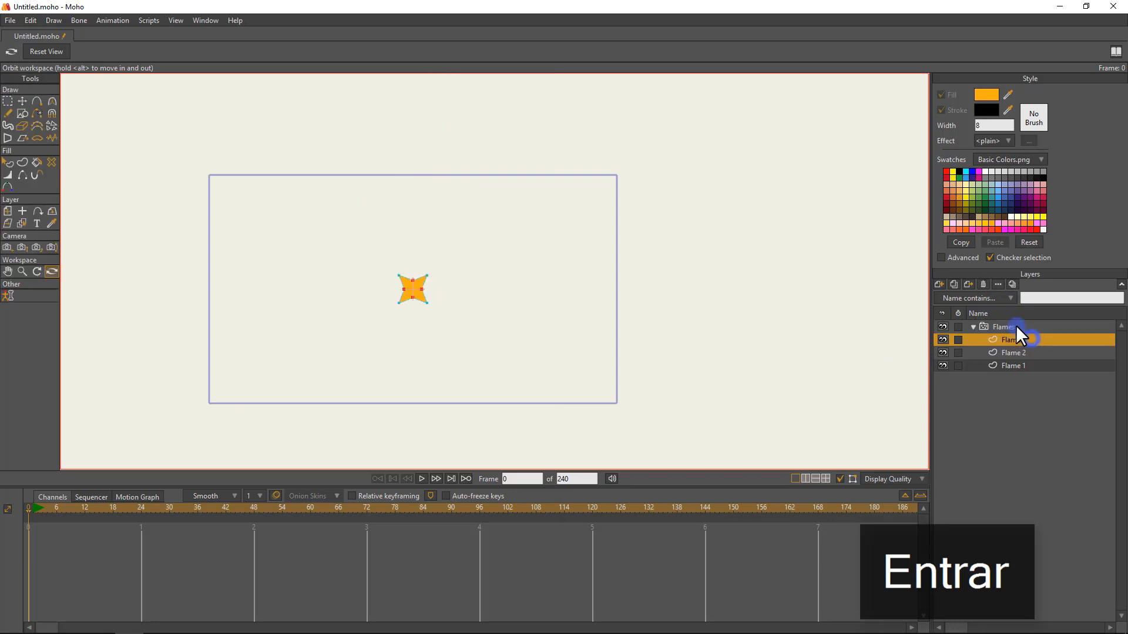
{"action": "double_click", "coordinate": [988, 325]}
{"action": "left_click", "coordinate": [710, 104]}
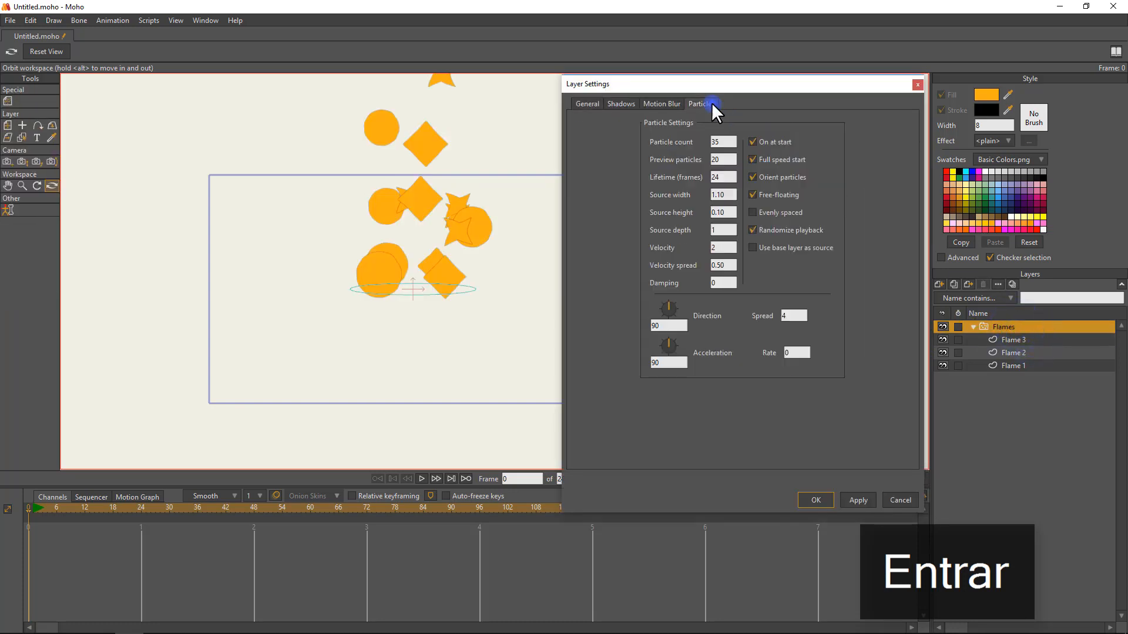
{"action": "double_click", "coordinate": [793, 316]}
{"action": "type", "text": "2"}
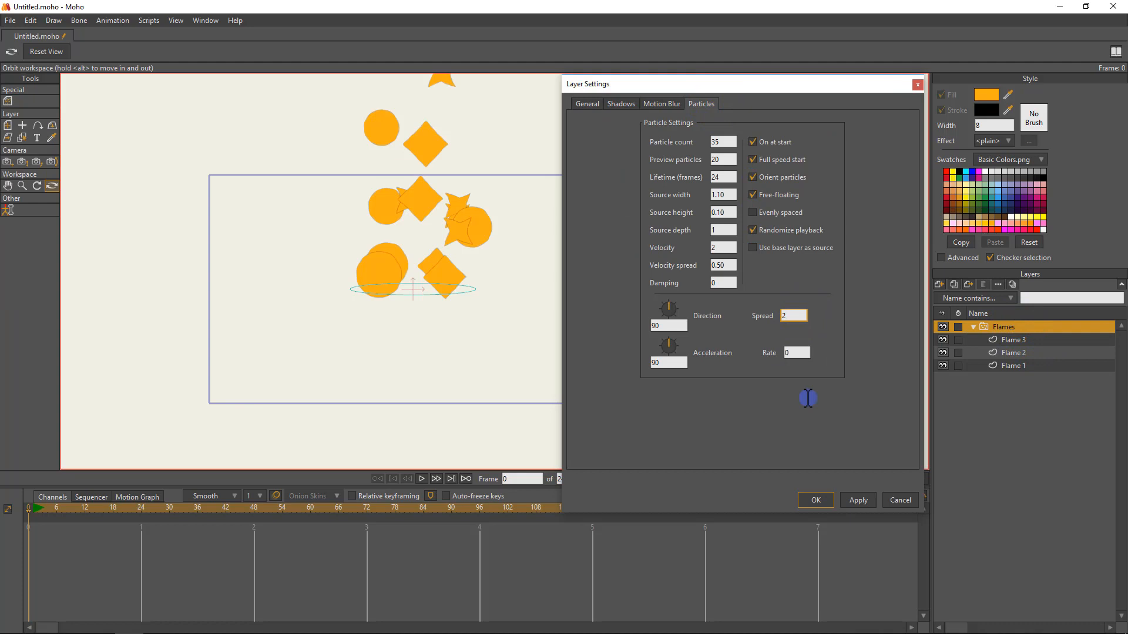
{"action": "left_click", "coordinate": [846, 502]}
{"action": "left_click", "coordinate": [815, 500]}
Play the narrowed particle stream, return to frame 0, and inspect it from an orbited angle before resetting the view.
{"action": "key", "text": "space"}
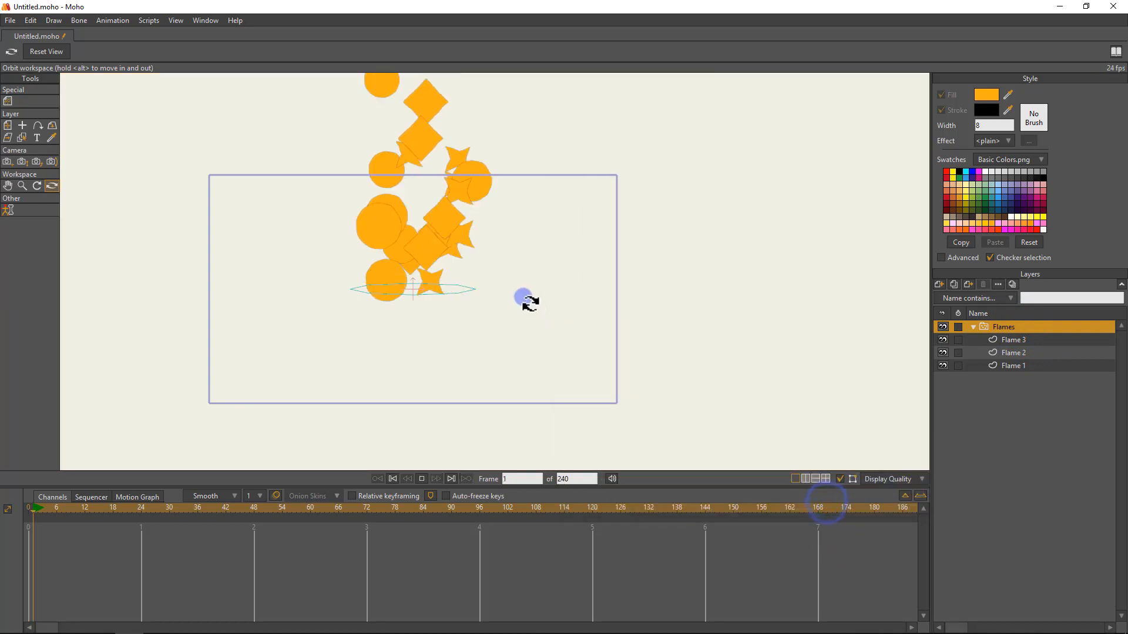
{"action": "key", "text": "space"}
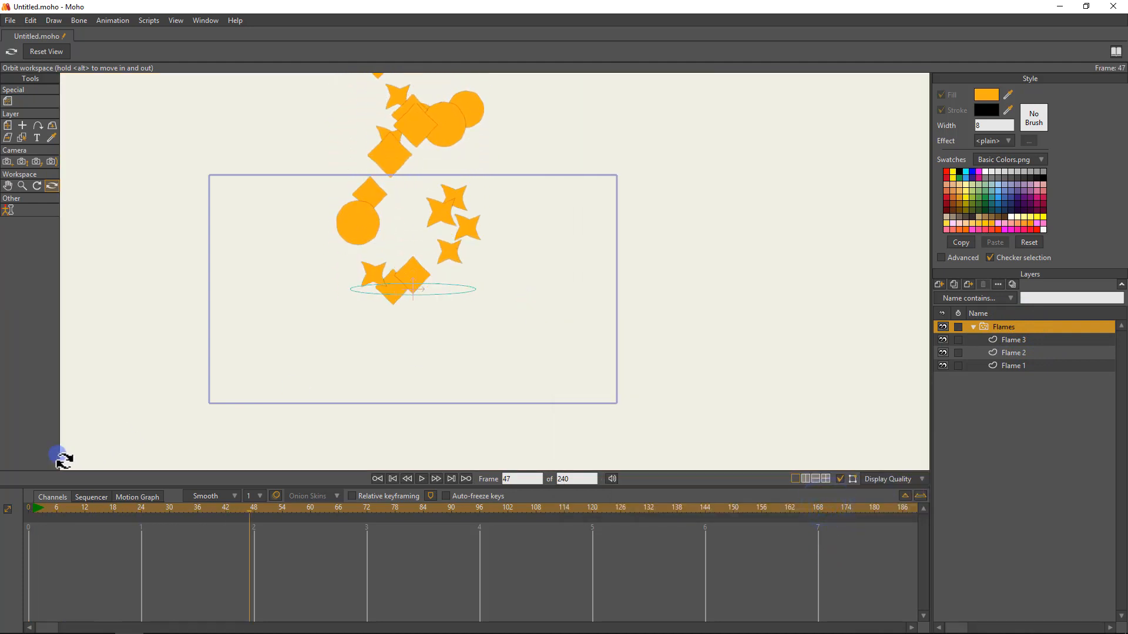
{"action": "left_click_drag", "start_coordinate": [44, 506], "coordinate": [1, 506]}
{"action": "key", "text": "F9"}
{"action": "left_click", "coordinate": [394, 381]}
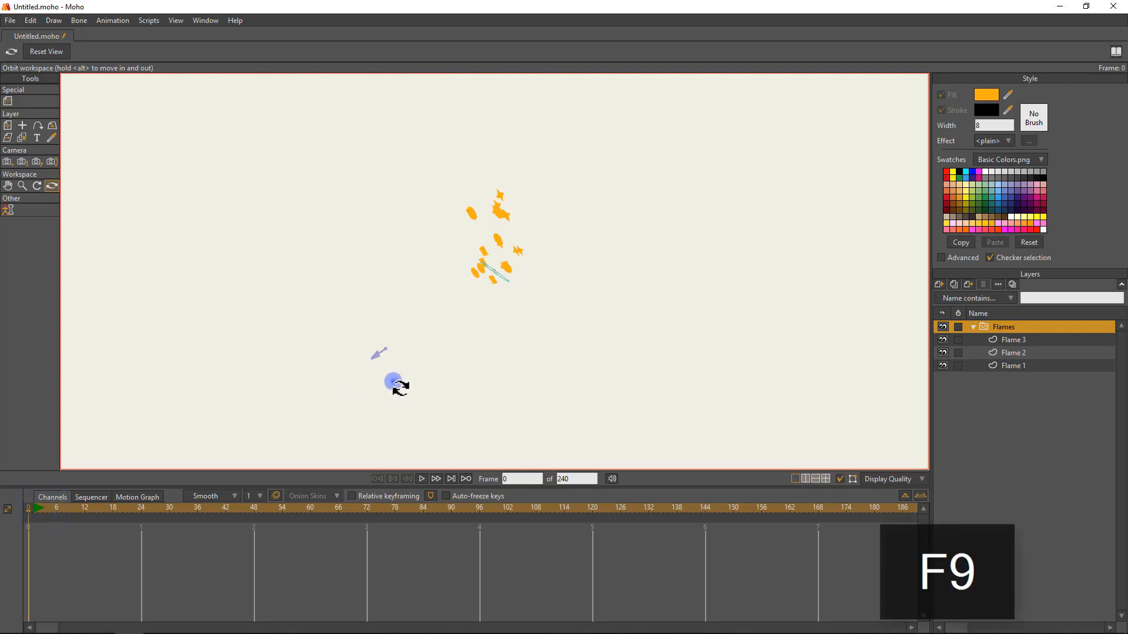
{"action": "left_click", "coordinate": [47, 53]}
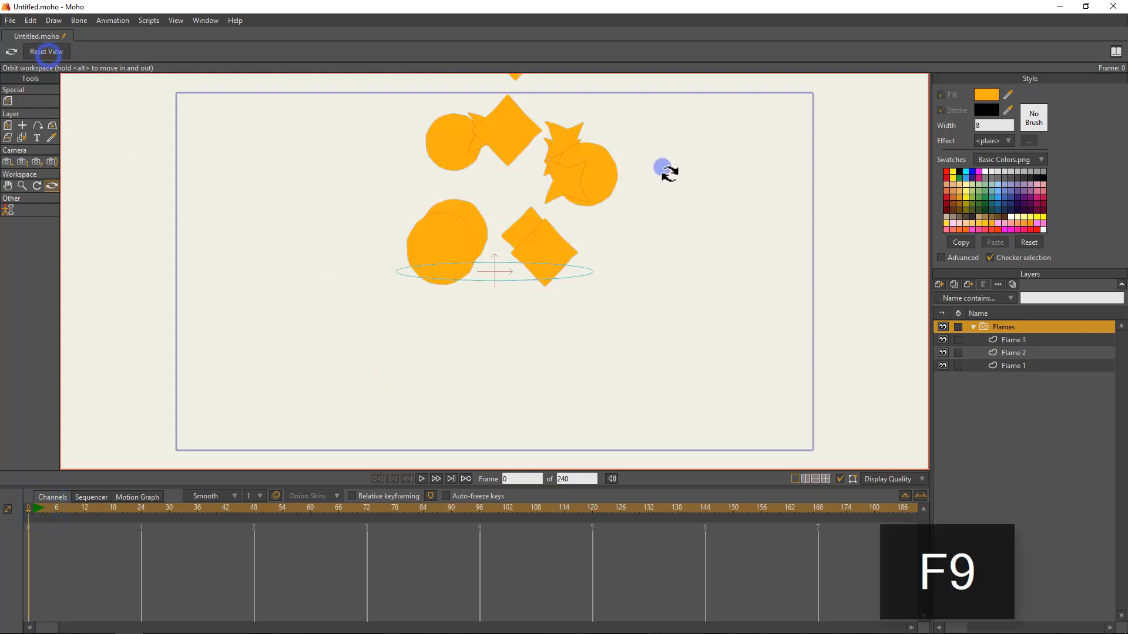
Set the Flames particles' velocity to 0.50, apply it, preview the animation, and return to frame 0.
{"action": "double_click", "coordinate": [1000, 326]}
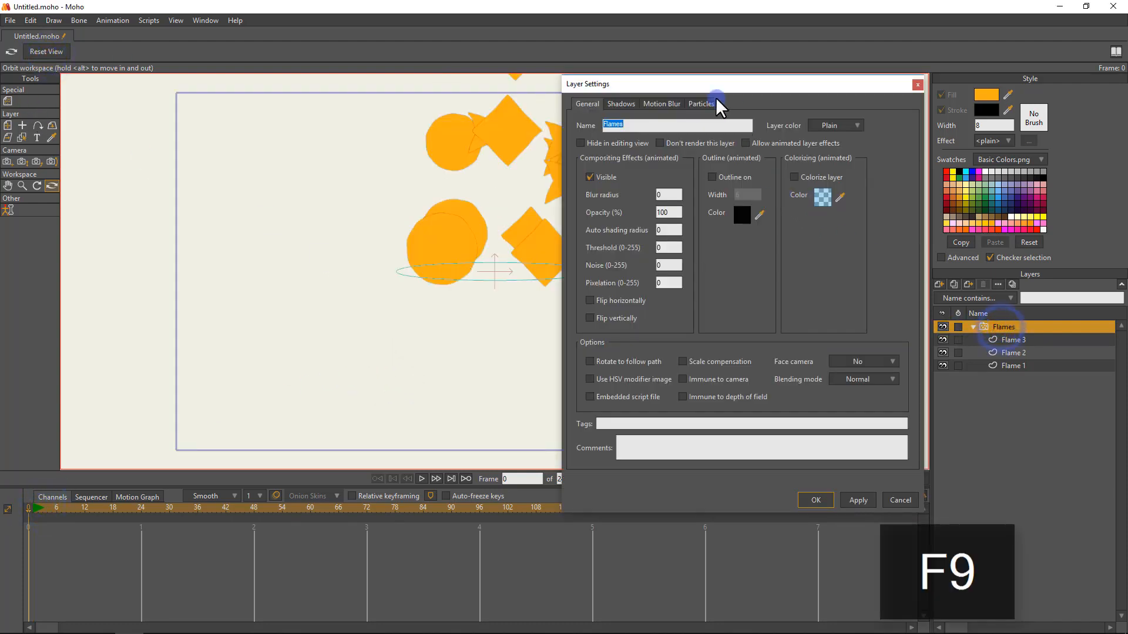
{"action": "left_click", "coordinate": [700, 104]}
{"action": "left_click", "coordinate": [728, 265]}
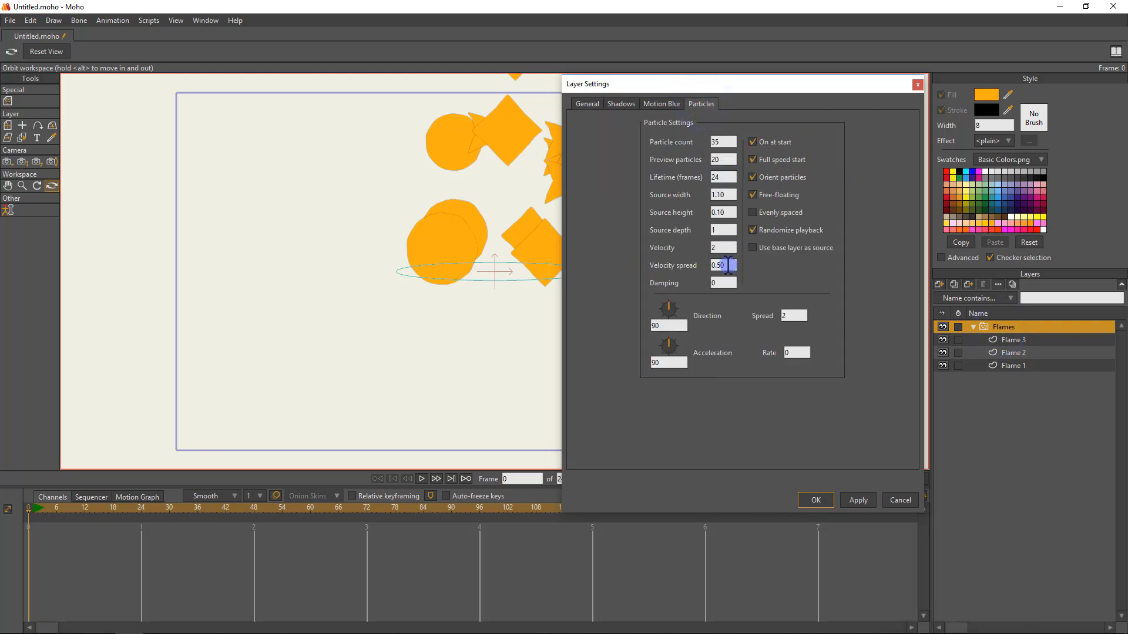
{"action": "left_click_drag", "start_coordinate": [690, 85], "coordinate": [761, 72]}
{"action": "left_click", "coordinate": [793, 235]}
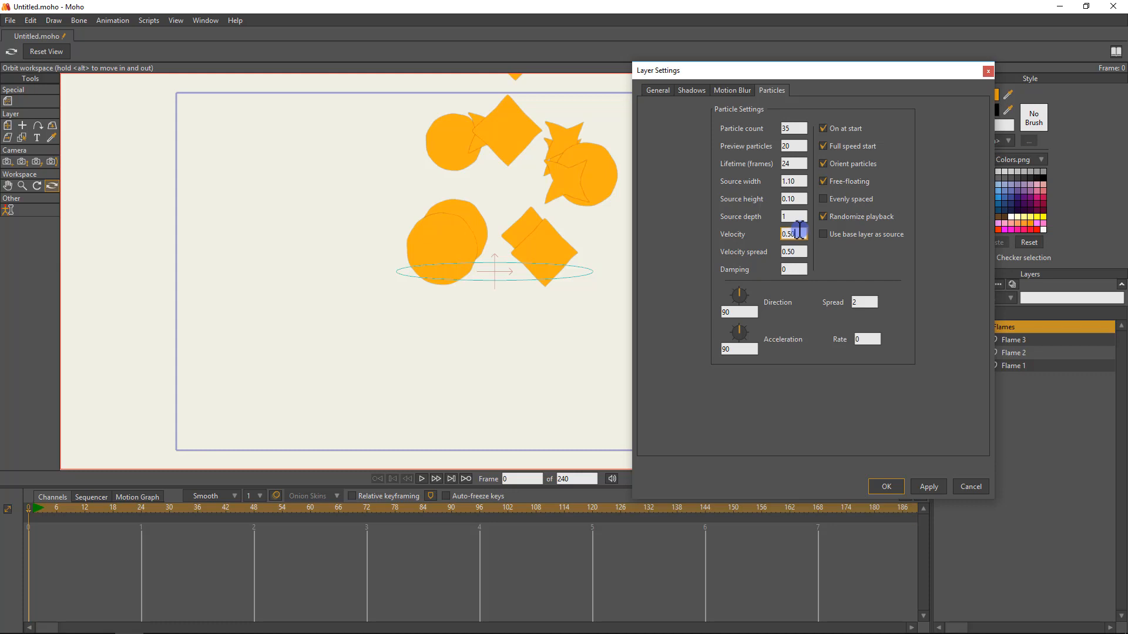
{"action": "left_click", "coordinate": [925, 486]}
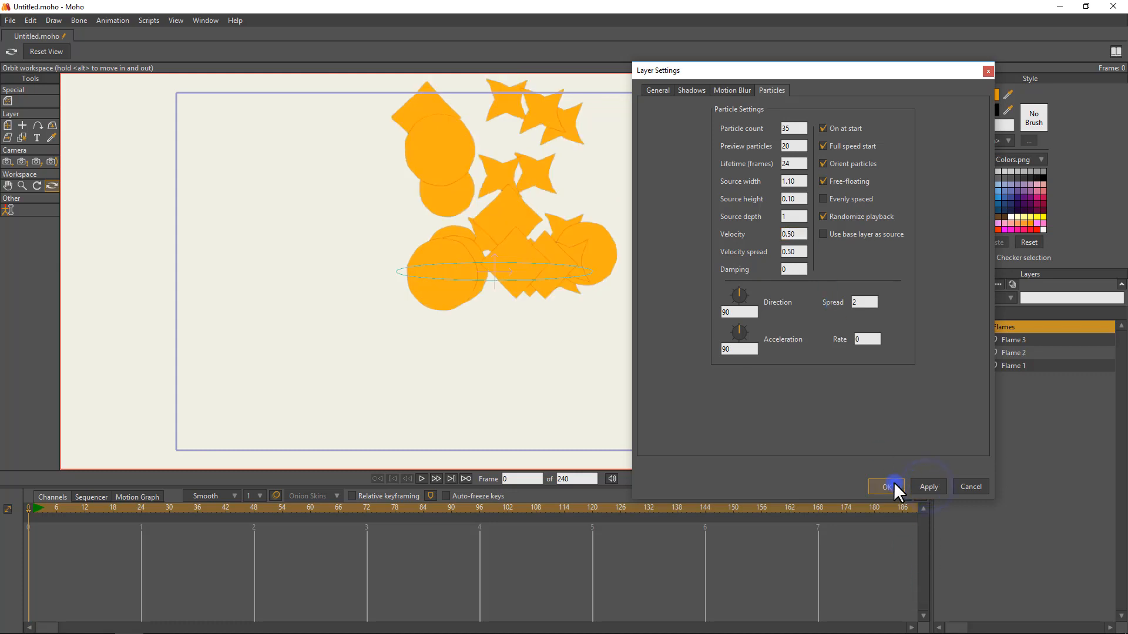
{"action": "left_click", "coordinate": [894, 484]}
{"action": "key", "text": "space"}
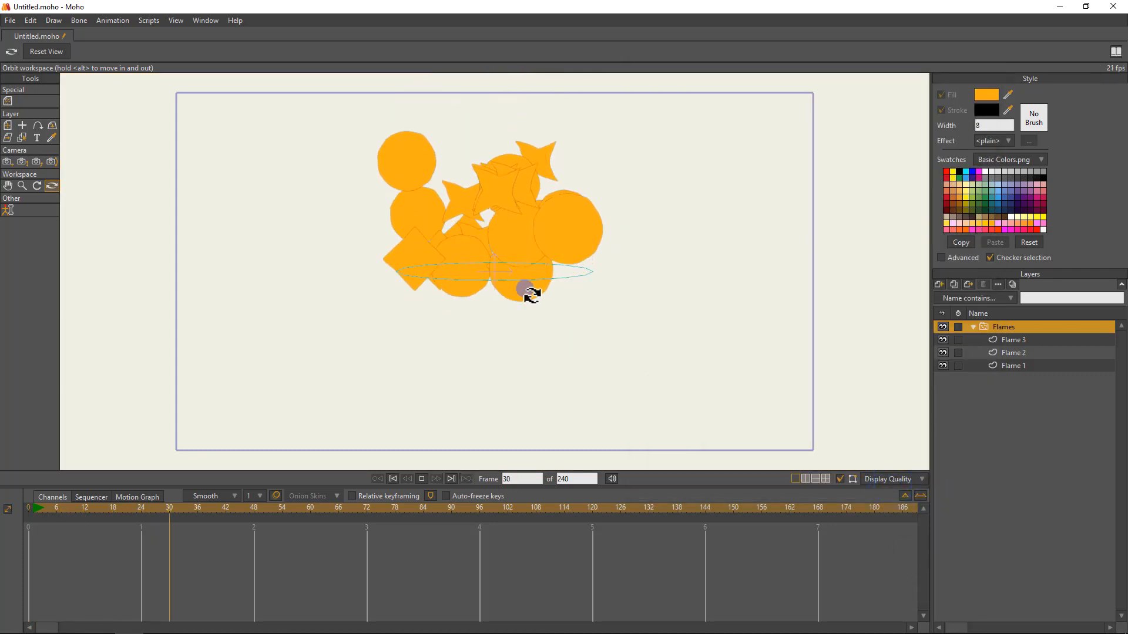
{"action": "scroll", "coordinate": [539, 256], "scroll_direction": "down", "scroll_amount": 4}
{"action": "key", "text": "space"}
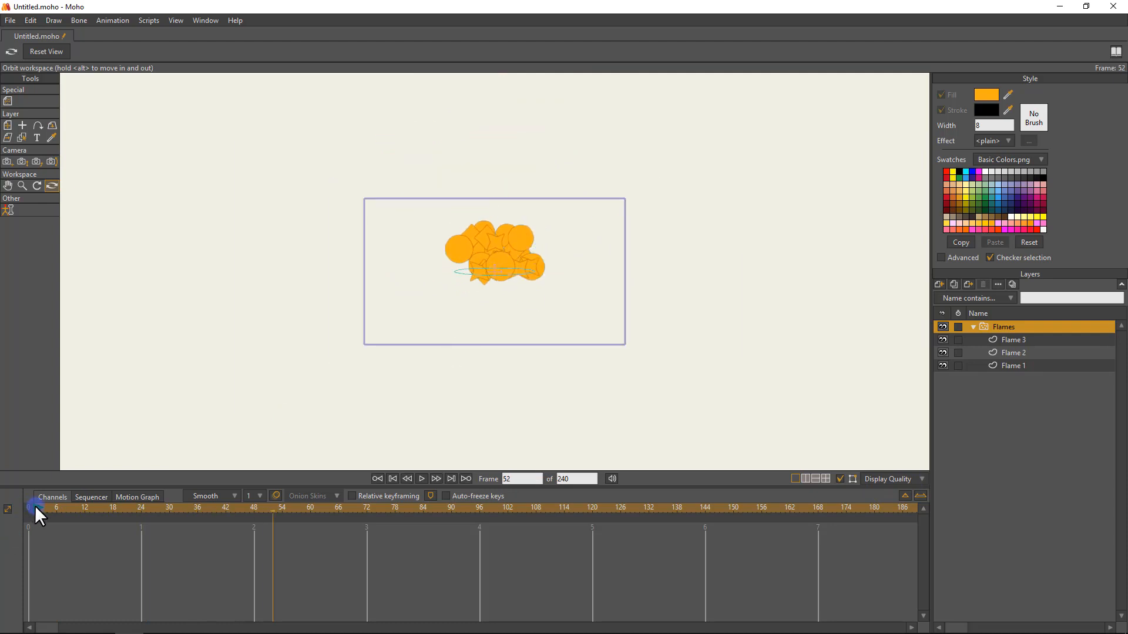
{"action": "left_click", "coordinate": [28, 506]}
Set the Flames particles' velocity to 0.75 and apply the layer settings.
{"action": "double_click", "coordinate": [1014, 326]}
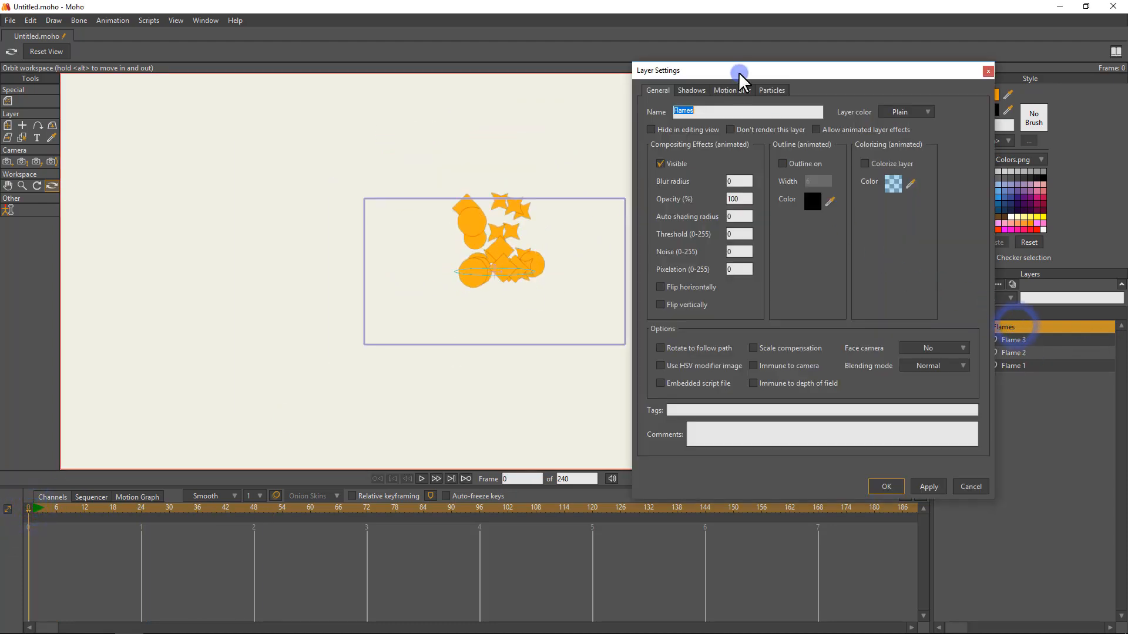
{"action": "left_click", "coordinate": [770, 90]}
{"action": "left_click", "coordinate": [795, 235]}
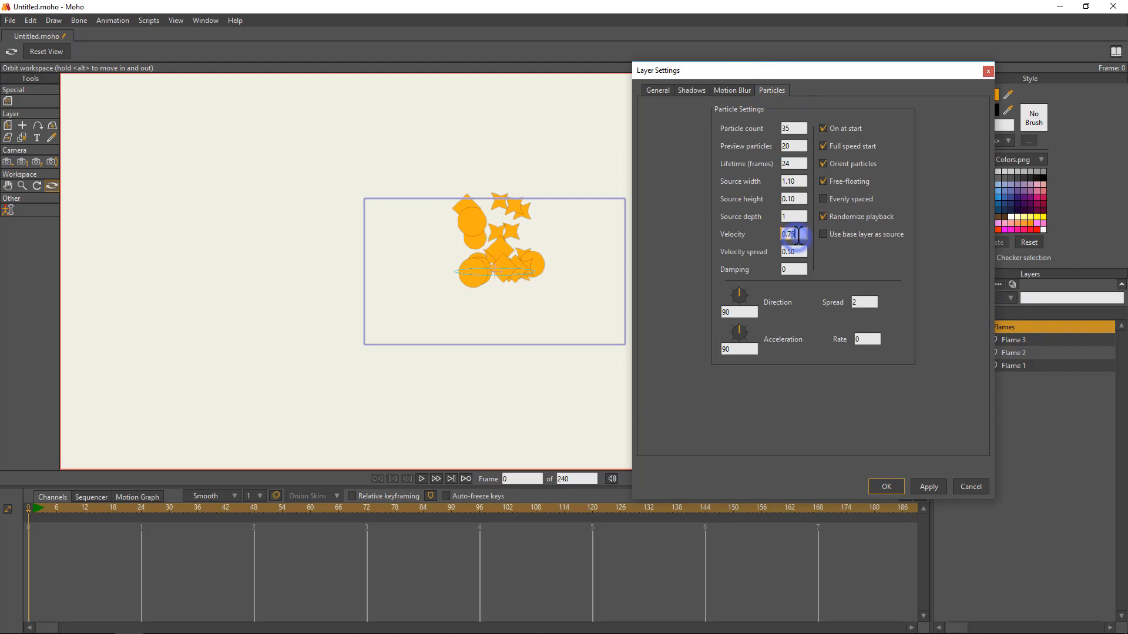
{"action": "type", "text": "0.75"}
{"action": "left_click", "coordinate": [929, 486]}
{"action": "left_click", "coordinate": [886, 486]}
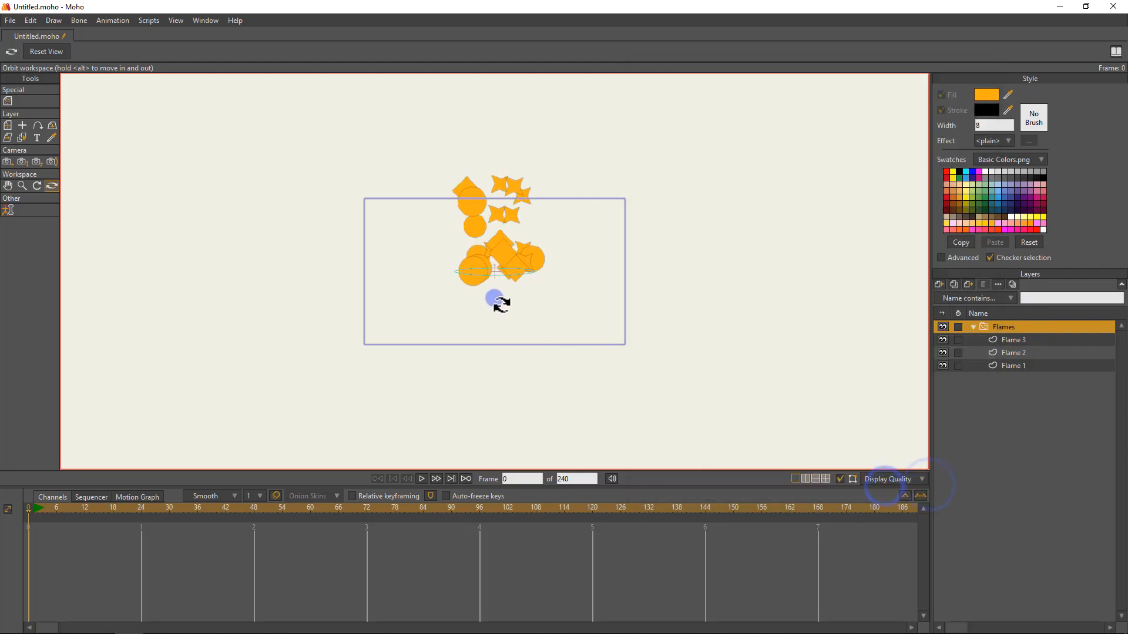
Play the animation up to frame 70, render that frame to check the particles, and close the render.
{"action": "key", "text": "space"}
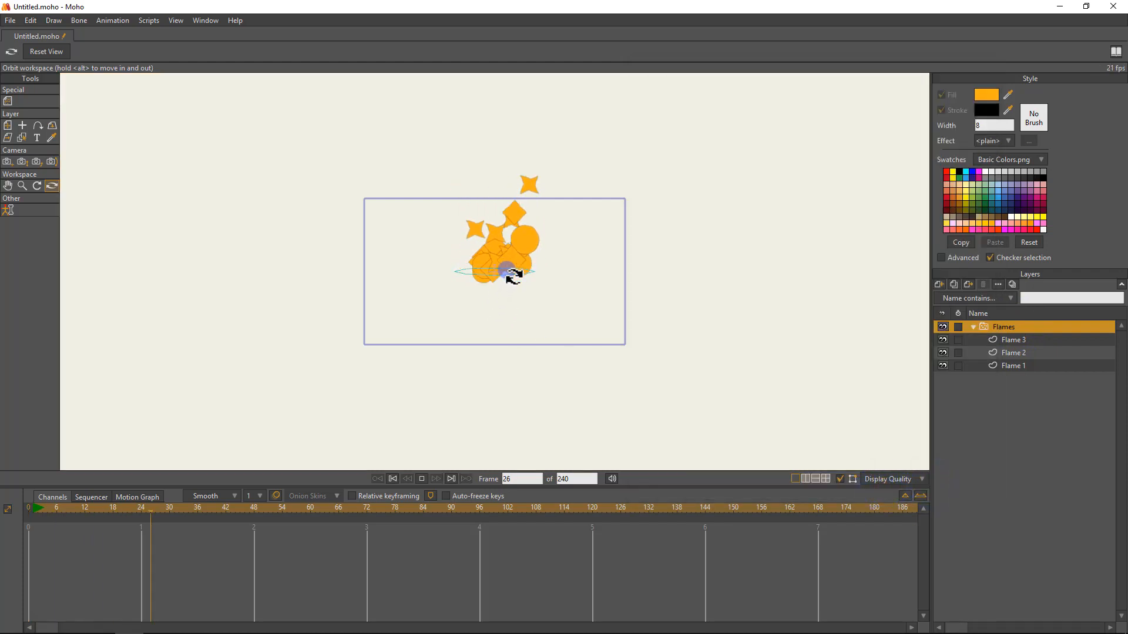
{"action": "key", "text": "space"}
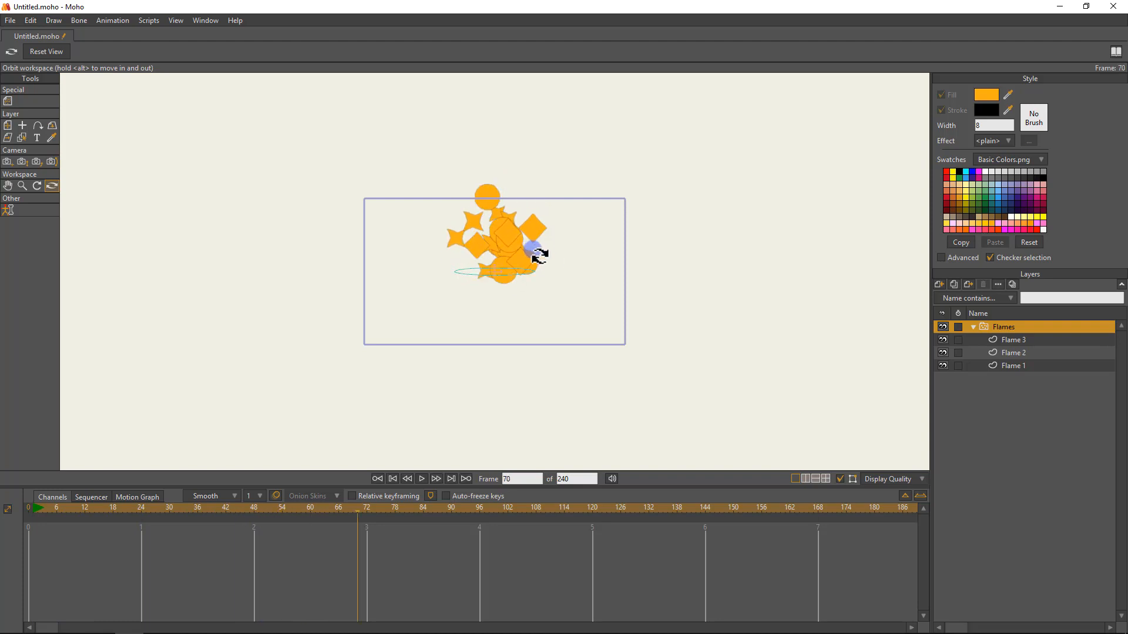
{"action": "key", "text": "ctrl+r"}
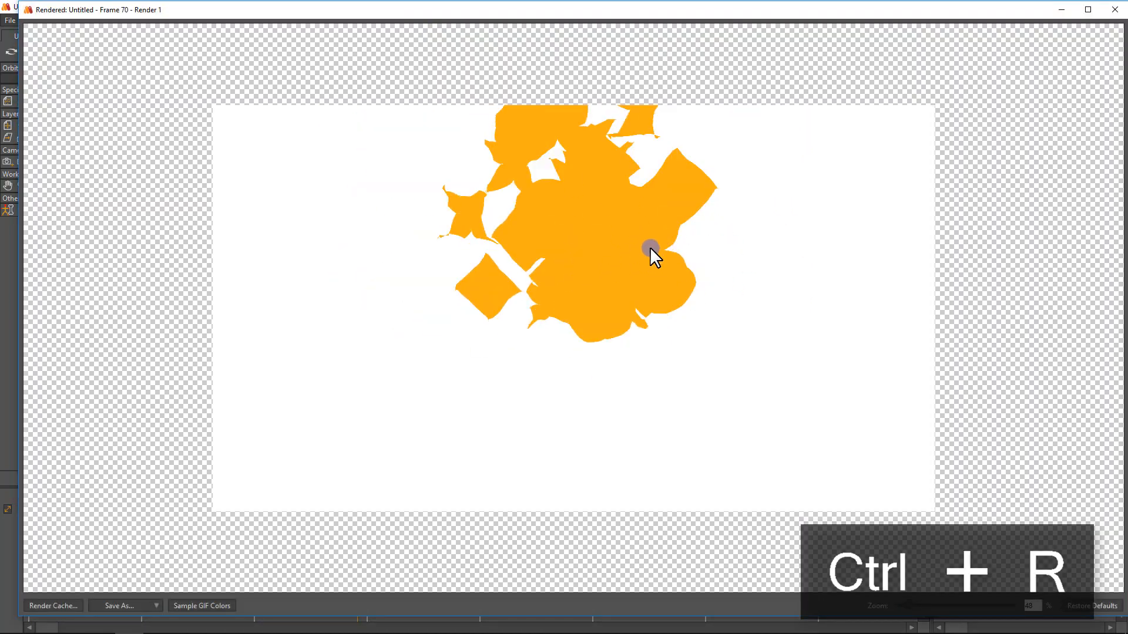
{"action": "left_click", "coordinate": [1114, 13]}
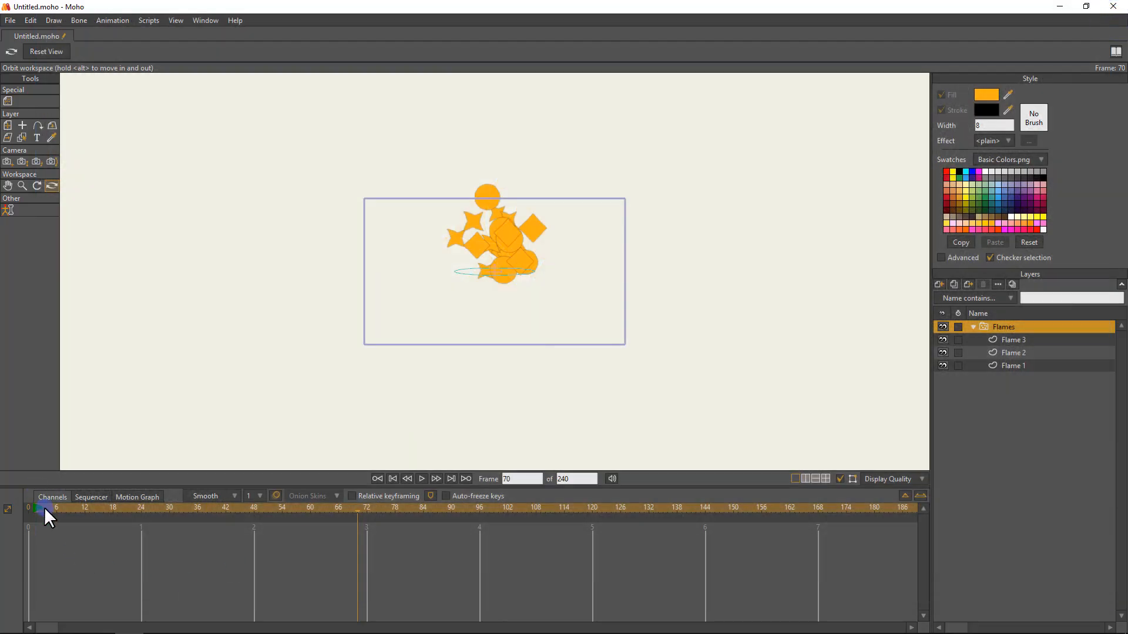
Return to frame 0, select the Flames particle layer and collapse its contents.
{"action": "left_click_drag", "start_coordinate": [39, 507], "coordinate": [2, 522]}
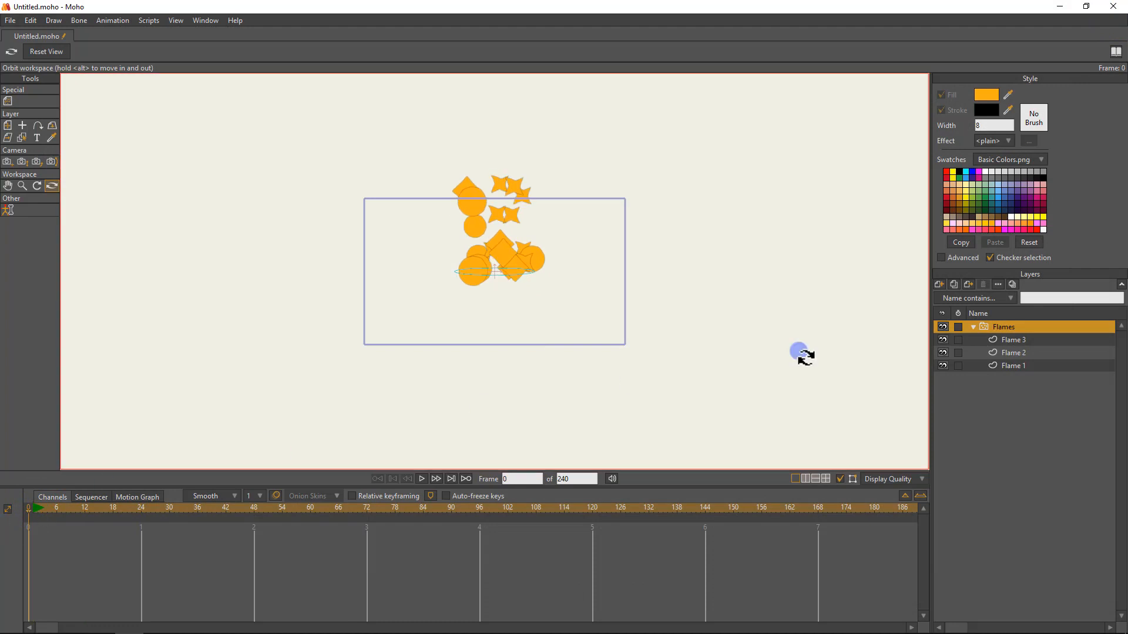
{"action": "left_click", "coordinate": [1016, 365]}
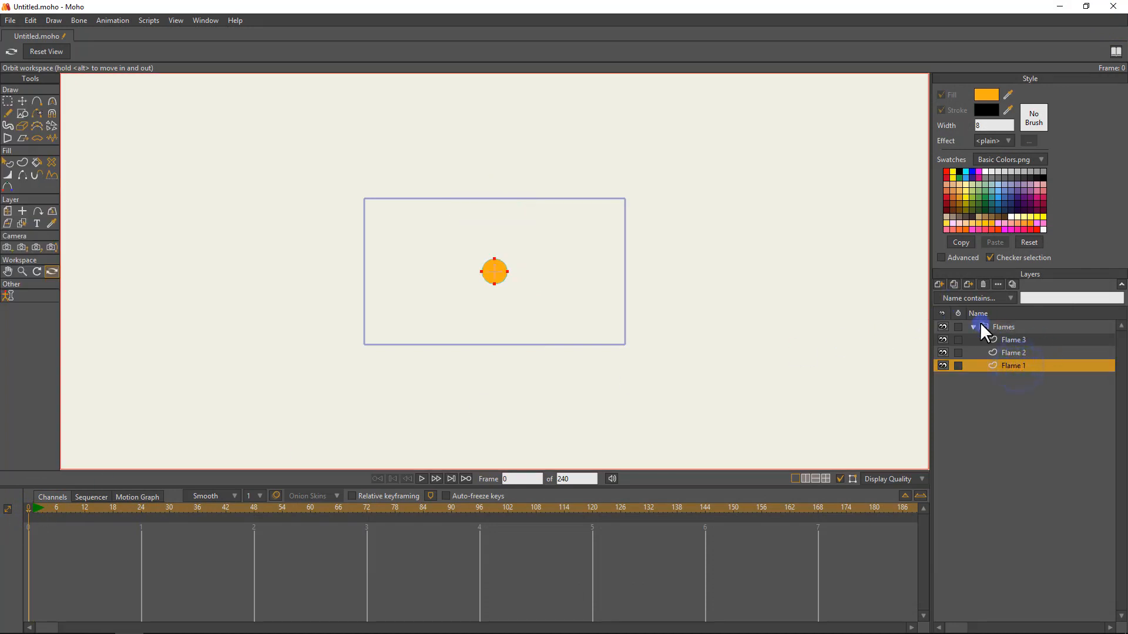
{"action": "left_click", "coordinate": [1003, 327]}
{"action": "left_click", "coordinate": [972, 327]}
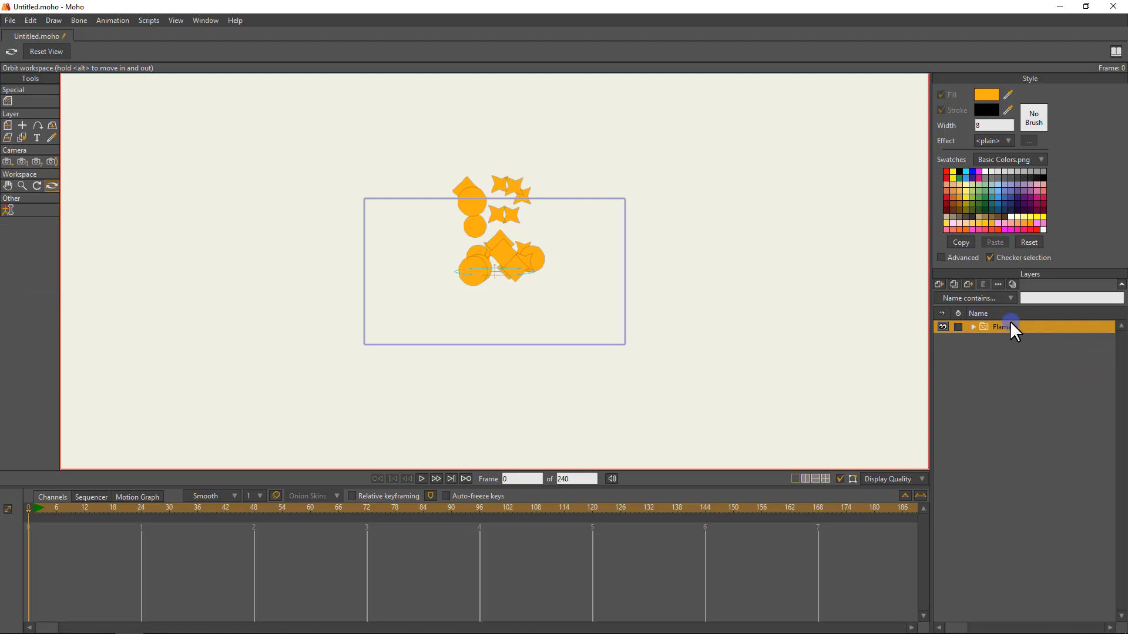
Add a new vector layer above Flames and name it Mask.
{"action": "left_click", "coordinate": [940, 284]}
{"action": "left_click", "coordinate": [942, 294]}
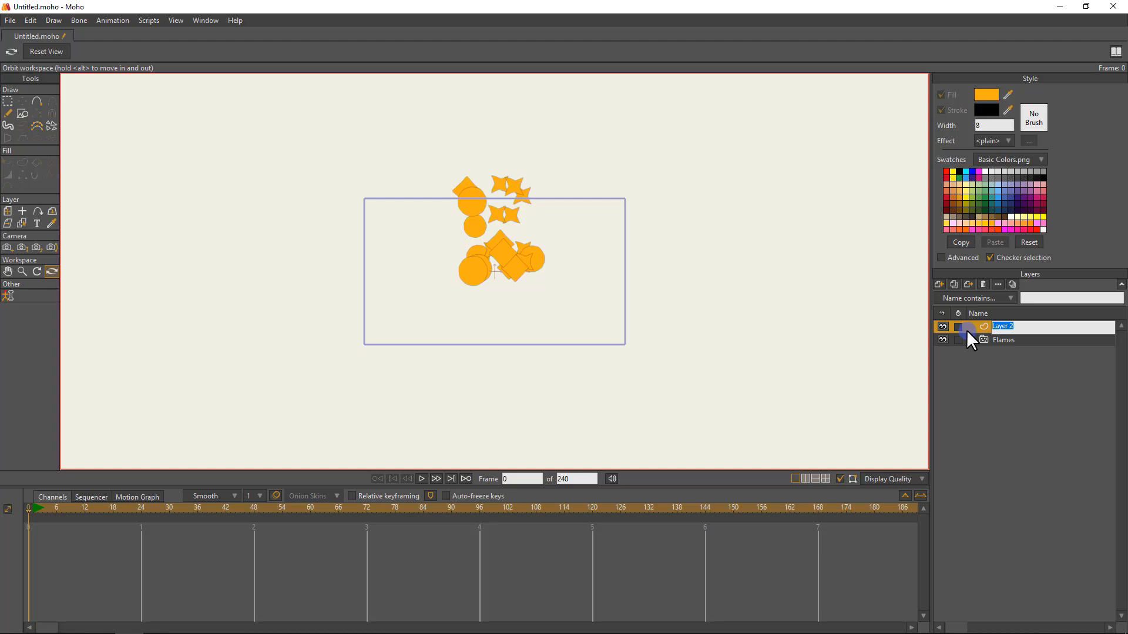
{"action": "type", "text": "Ma"}
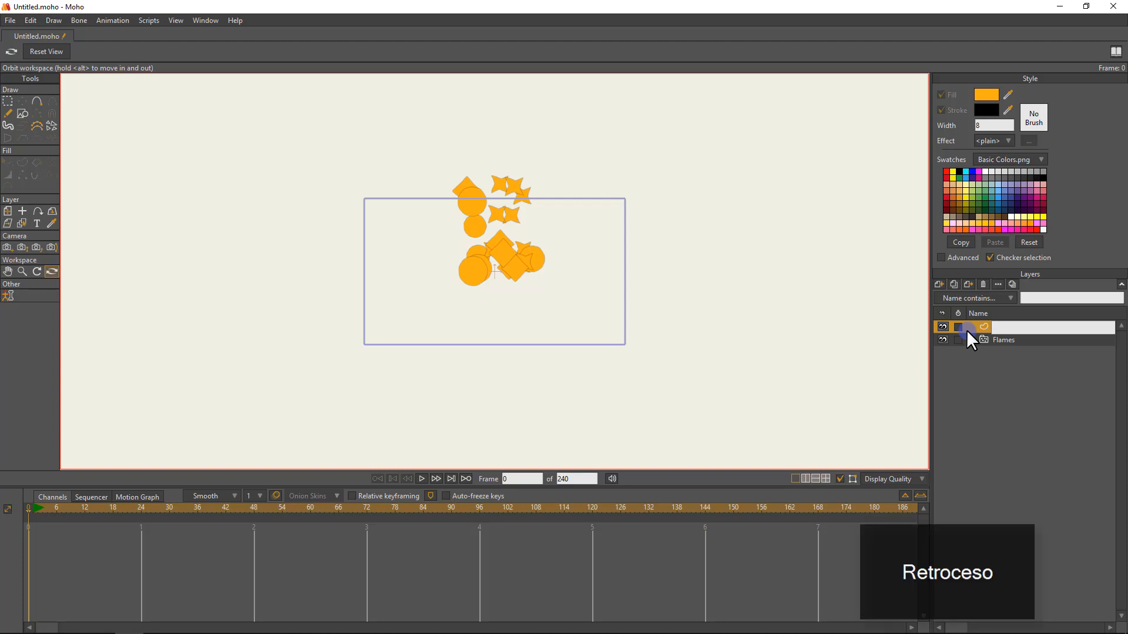
{"action": "type", "text": "sk"}
{"action": "key", "text": "Return"}
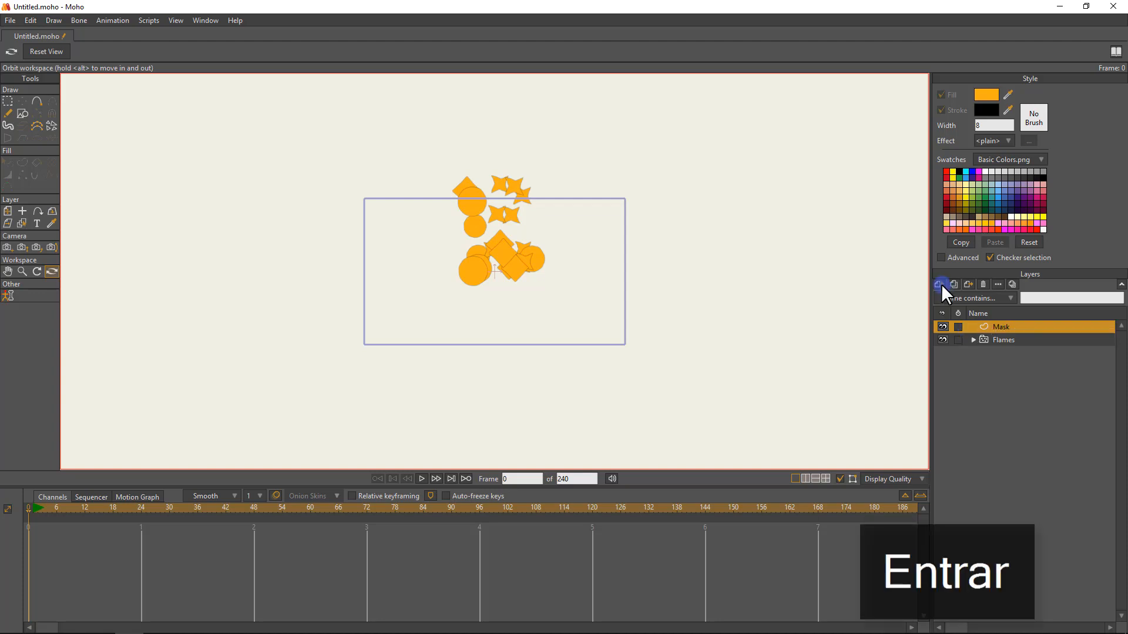
Draw a tall oval over the flame particles on the Mask layer and turn off its stroke.
{"action": "left_click", "coordinate": [22, 113]}
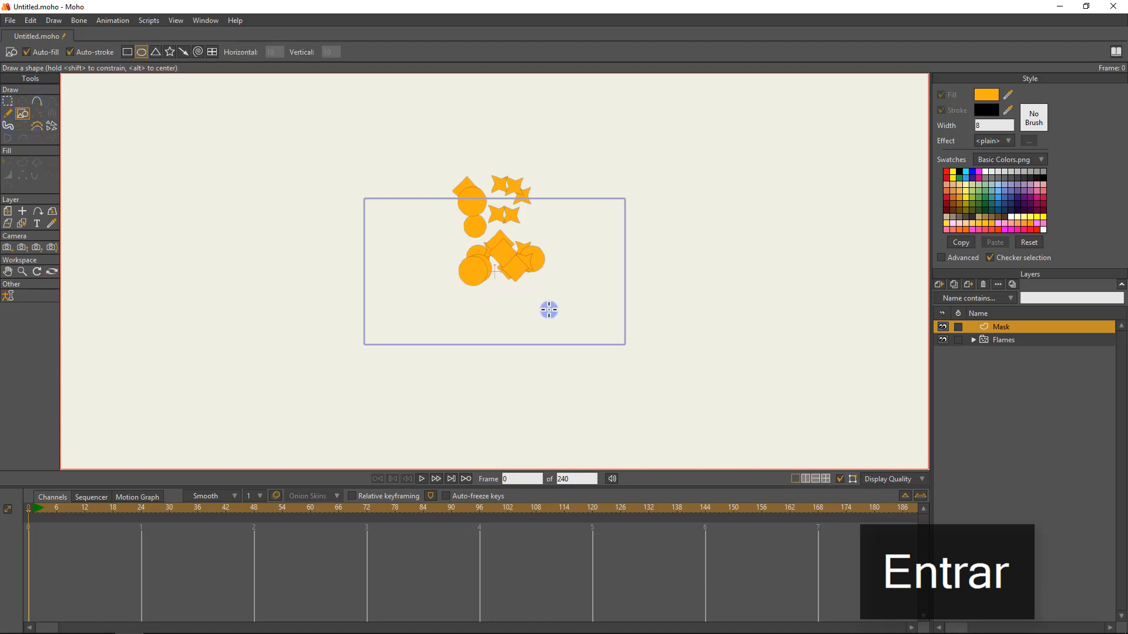
{"action": "scroll", "coordinate": [564, 256], "scroll_direction": "up", "scroll_amount": 4}
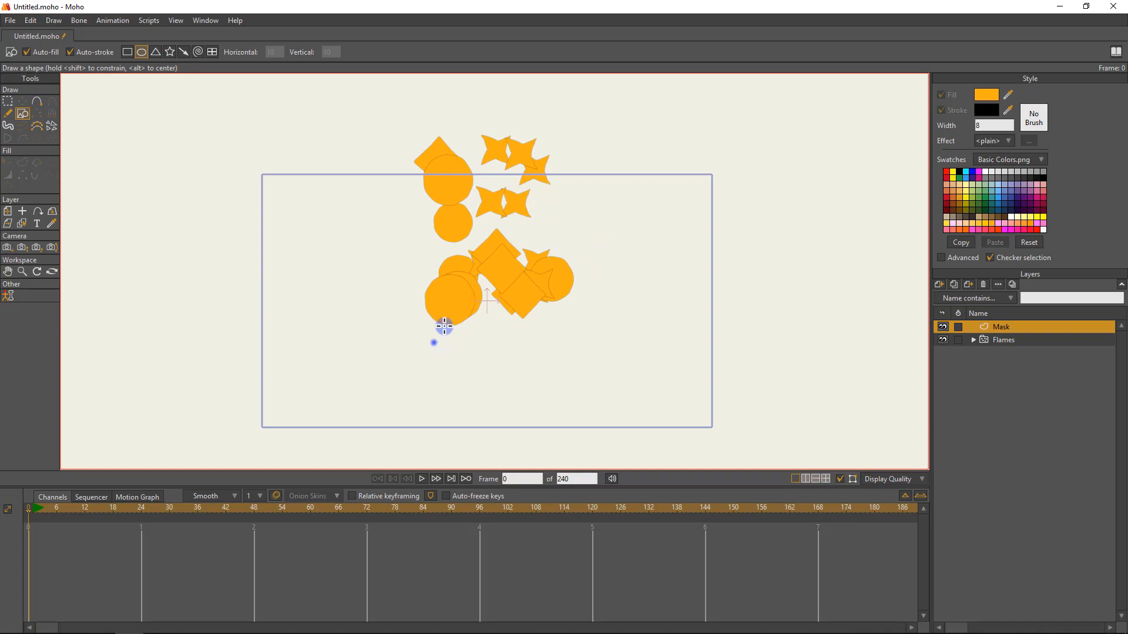
{"action": "left_click_drag", "start_coordinate": [444, 327], "coordinate": [604, 103]}
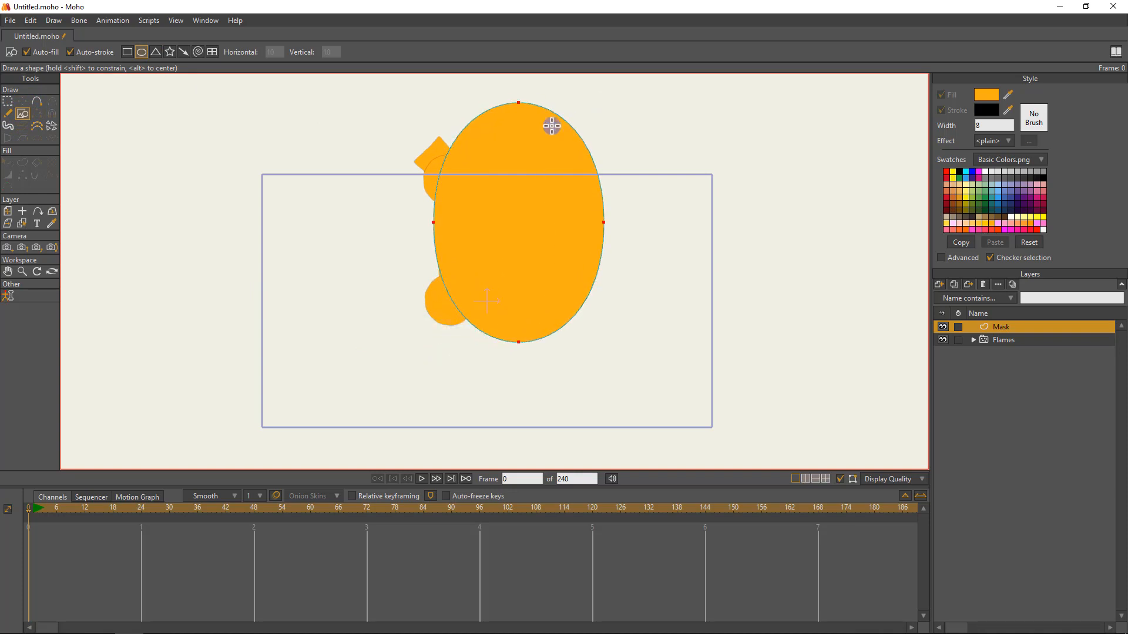
{"action": "scroll", "coordinate": [493, 234], "scroll_direction": "up", "scroll_amount": 4}
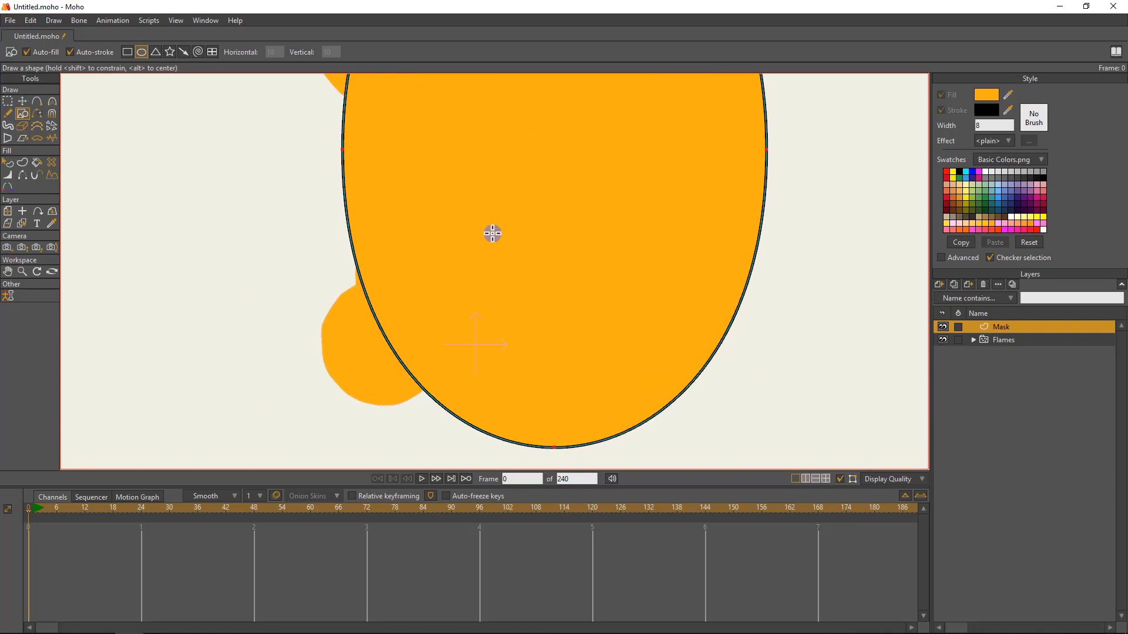
{"action": "left_click", "coordinate": [8, 163]}
{"action": "left_click", "coordinate": [404, 162]}
{"action": "left_click", "coordinate": [958, 110]}
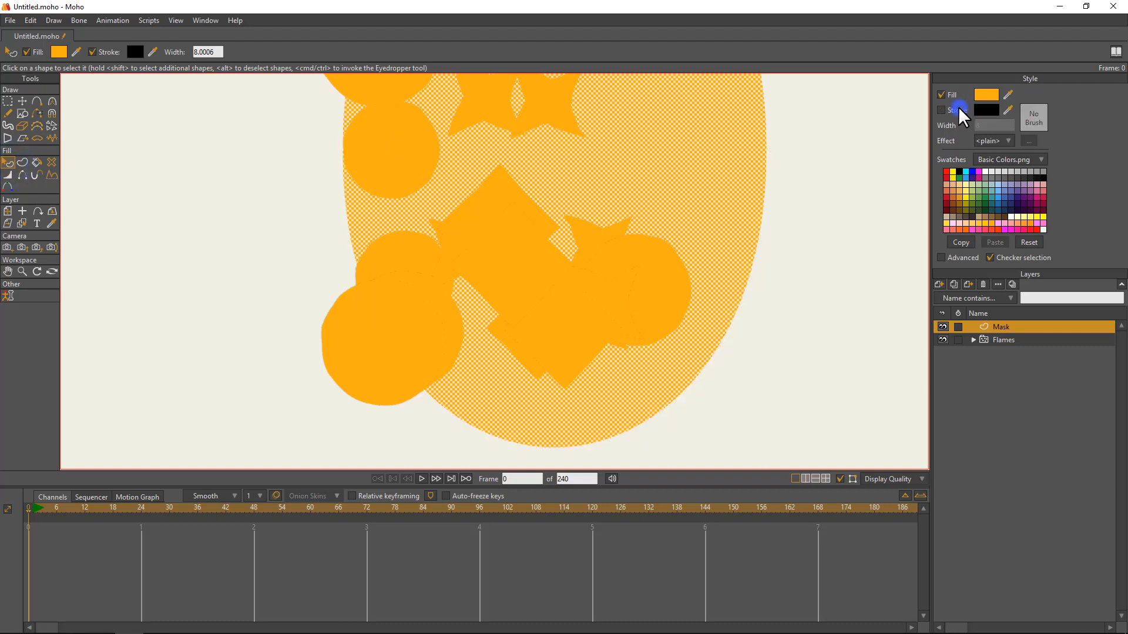
Select all the oval's points, centre them horizontally by setting position X to 0, and clear the selection.
{"action": "left_click", "coordinate": [7, 103]}
{"action": "scroll", "coordinate": [189, 143], "scroll_direction": "down", "scroll_amount": 4}
{"action": "left_click", "coordinate": [194, 143]}
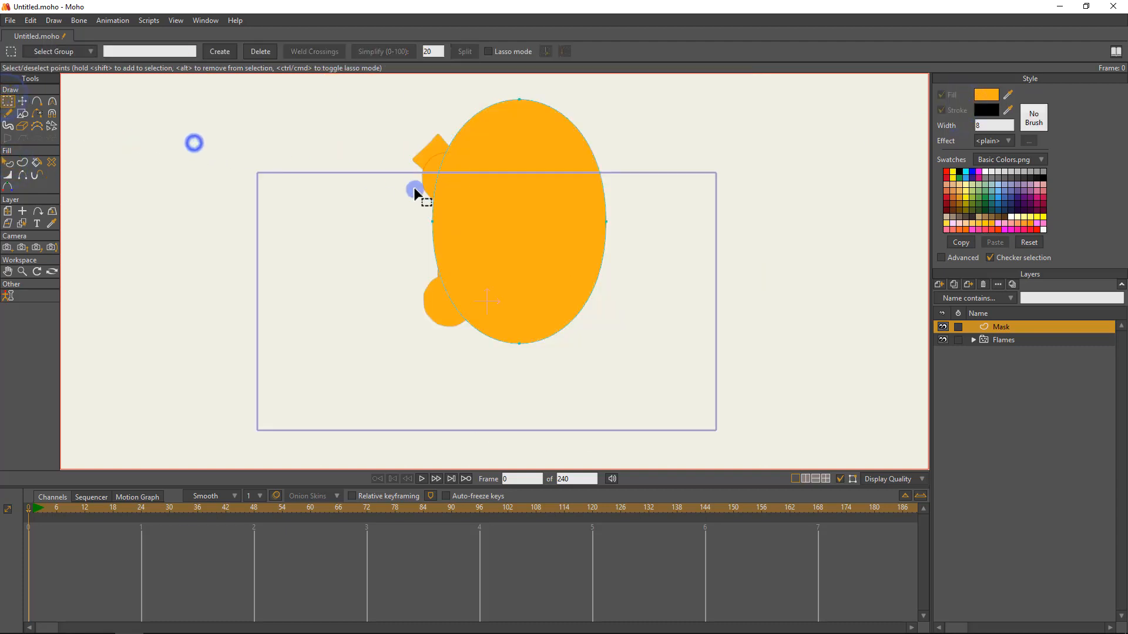
{"action": "key", "text": "ctrl+a"}
{"action": "key", "text": "c"}
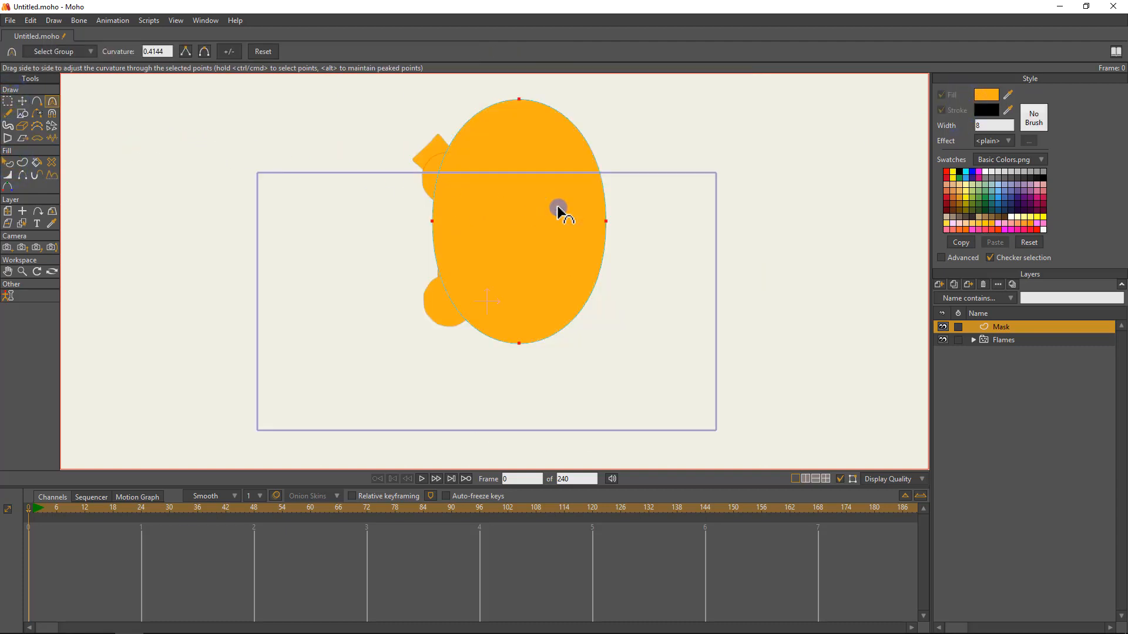
{"action": "key", "text": "t"}
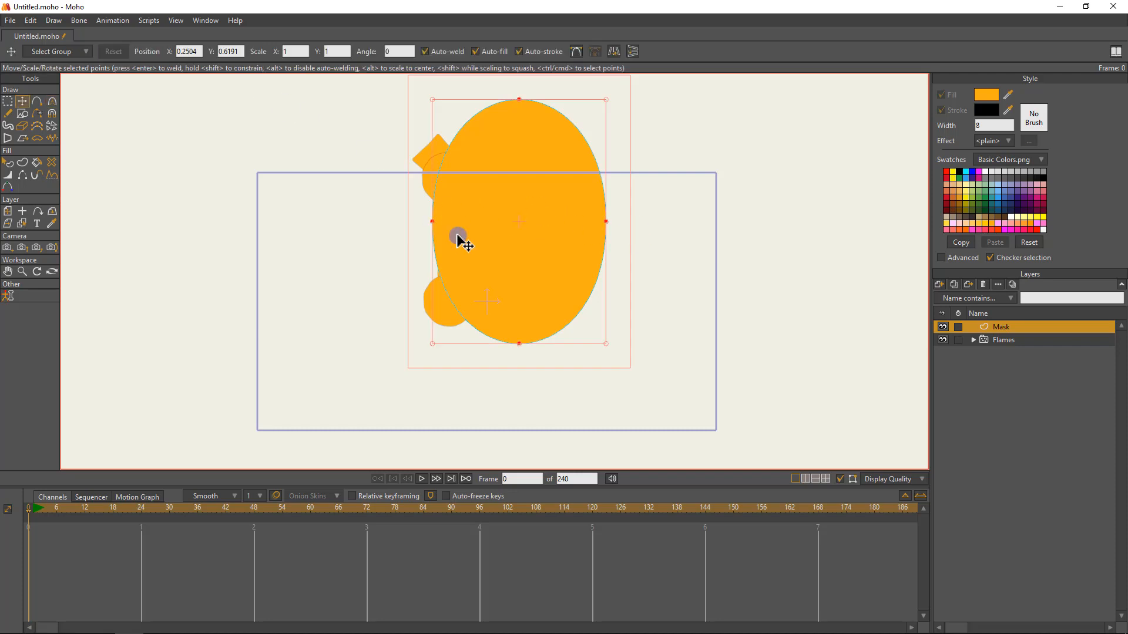
{"action": "type", "text": "0"}
{"action": "key", "text": "Return"}
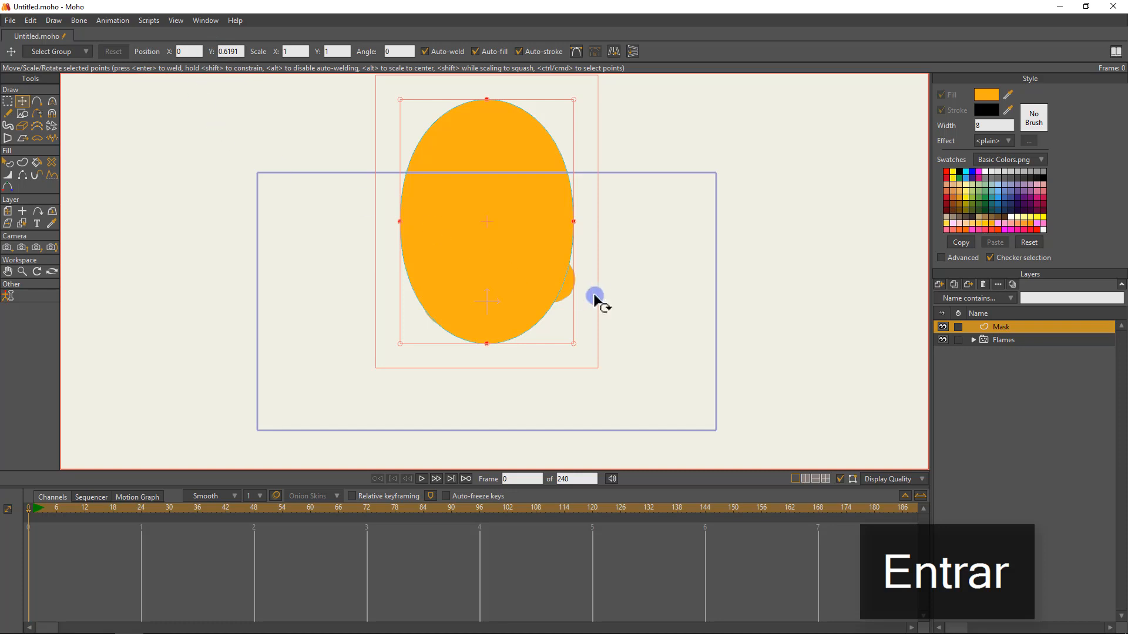
{"action": "key", "text": "e"}
{"action": "left_click", "coordinate": [553, 105]}
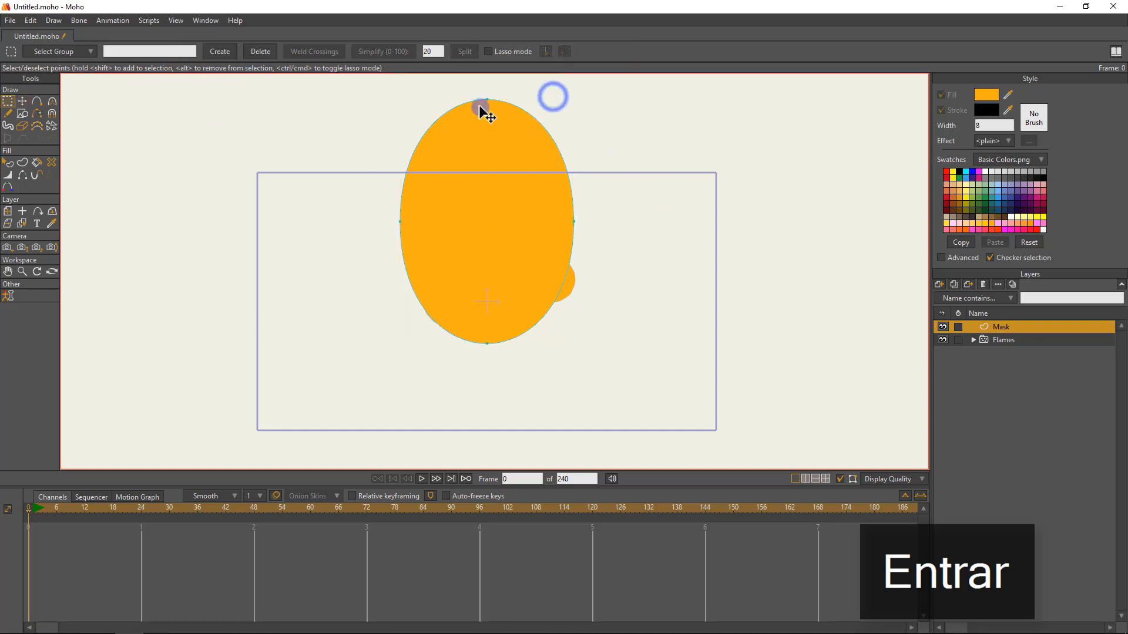
Hide the Mask layer's fill, play the animation to compare the particles with the outline, and return to frame 0.
{"action": "key", "text": "t"}
{"action": "left_click", "coordinate": [942, 327]}
{"action": "key", "text": "space"}
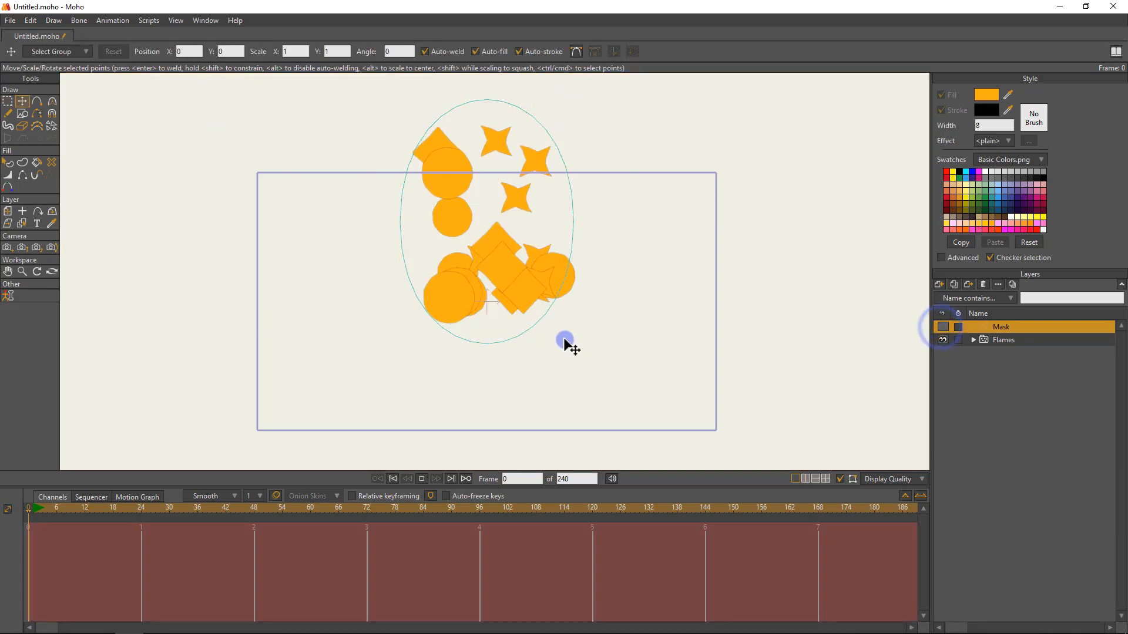
{"action": "left_click", "coordinate": [37, 508]}
Lower the mask oval's top point and shift its two side points down and inward.
{"action": "left_click_drag", "start_coordinate": [494, 100], "coordinate": [496, 142]}
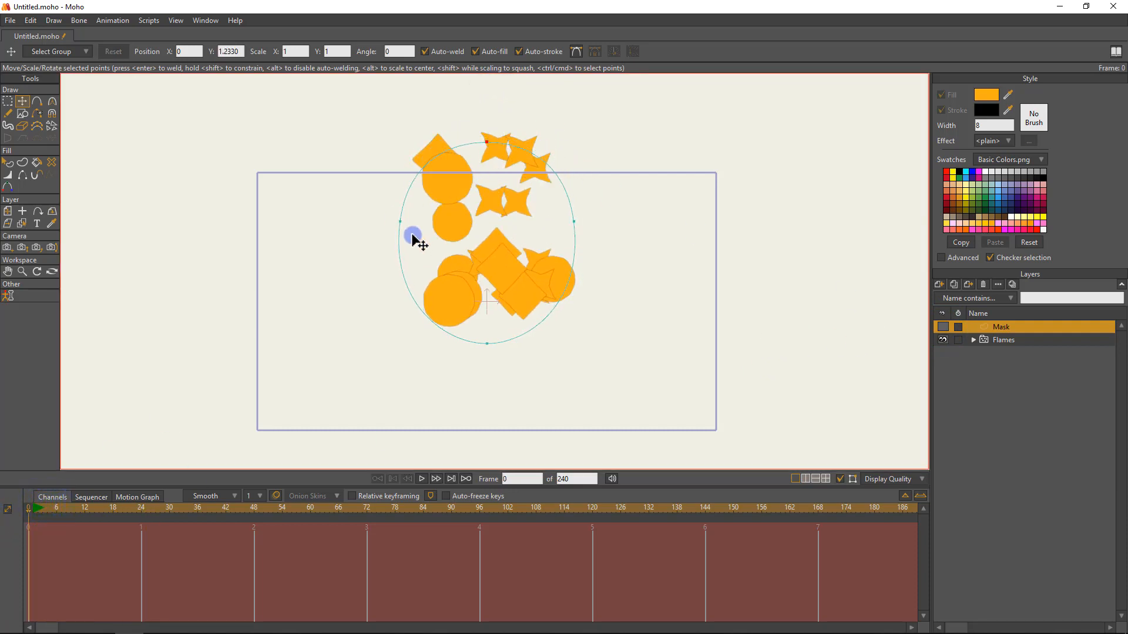
{"action": "left_click_drag", "start_coordinate": [399, 222], "coordinate": [411, 314]}
{"action": "left_click_drag", "start_coordinate": [607, 220], "coordinate": [580, 312]}
{"action": "left_click_drag", "start_coordinate": [415, 309], "coordinate": [417, 303]}
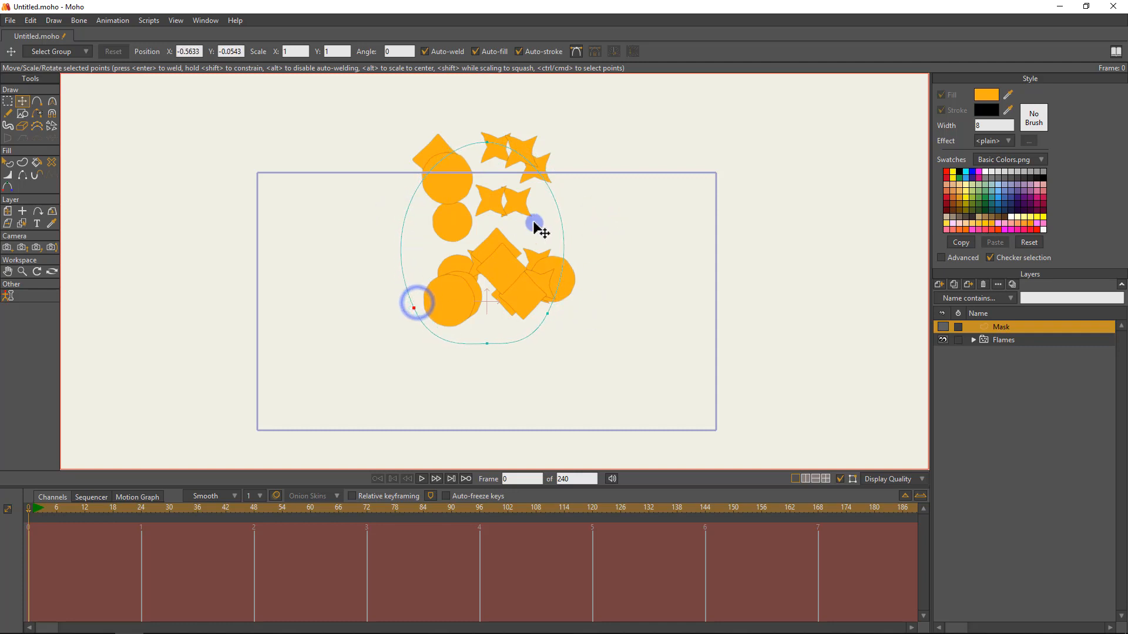
Select all points of the mask outline and split its segments to add points between them.
{"action": "key", "text": "g"}
{"action": "left_click", "coordinate": [546, 203]}
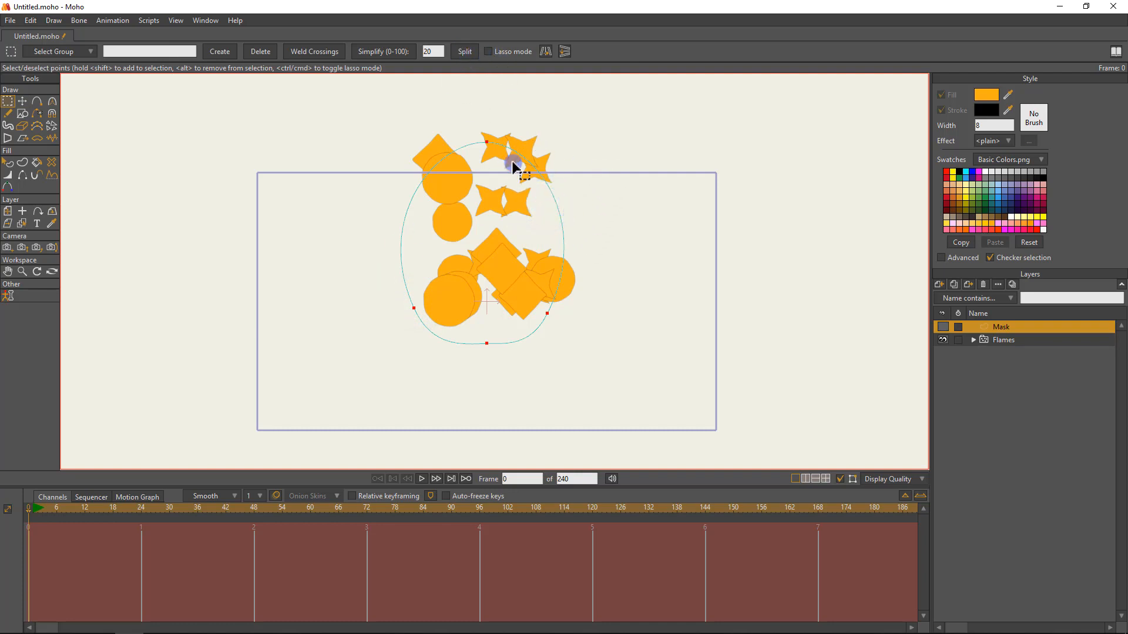
{"action": "left_click", "coordinate": [464, 52]}
{"action": "left_click", "coordinate": [624, 175]}
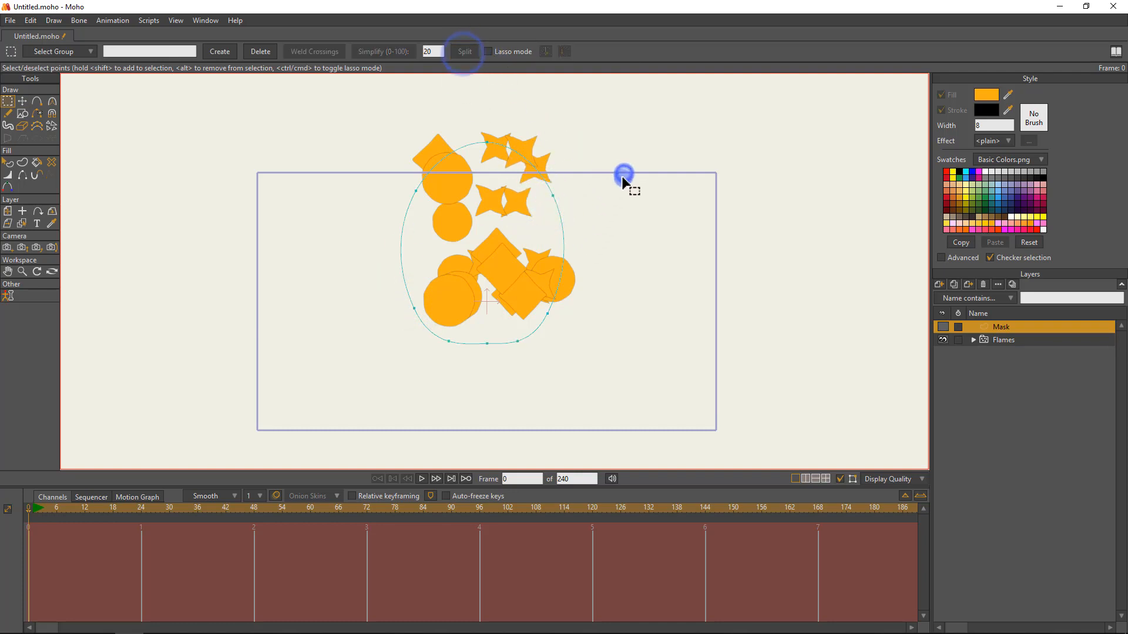
Move the mask outline's points to form a narrow central peak with a wide shoulder on each side.
{"action": "key", "text": "t"}
{"action": "left_click_drag", "start_coordinate": [561, 204], "coordinate": [535, 231]}
{"action": "left_click_drag", "start_coordinate": [407, 204], "coordinate": [429, 252]}
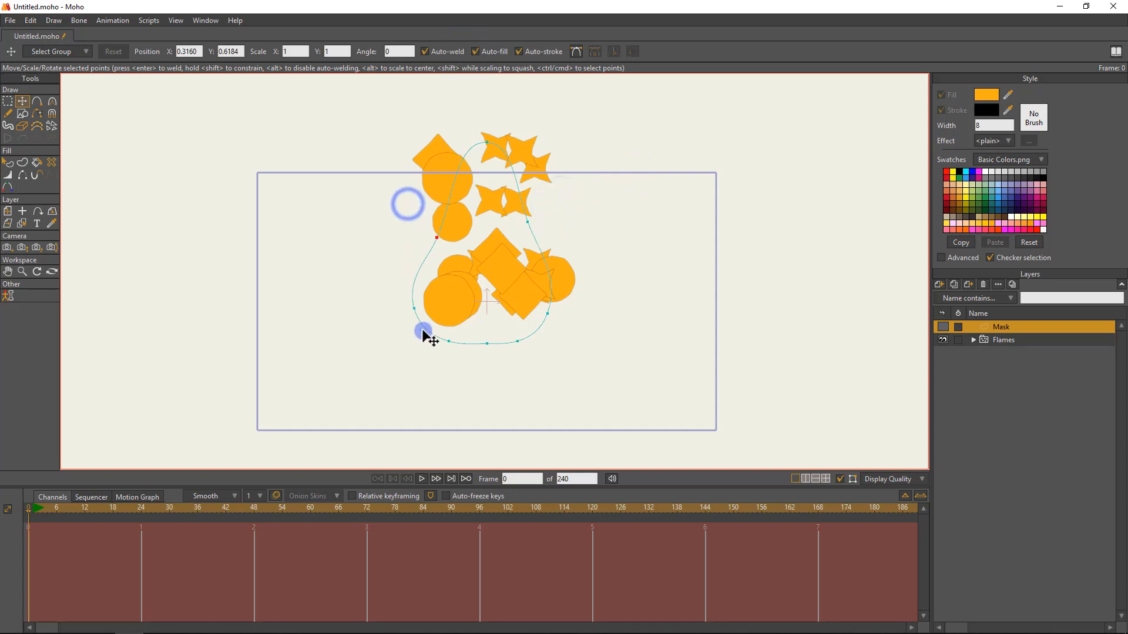
{"action": "left_click_drag", "start_coordinate": [414, 316], "coordinate": [400, 263]}
{"action": "left_click_drag", "start_coordinate": [580, 297], "coordinate": [602, 239]}
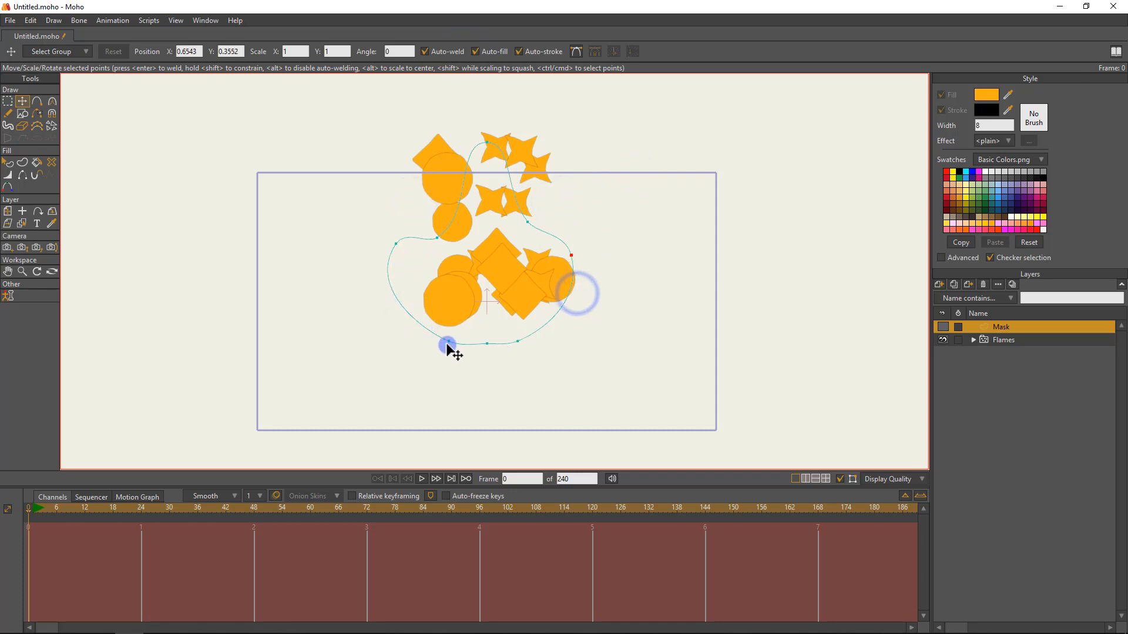
{"action": "left_click_drag", "start_coordinate": [440, 341], "coordinate": [410, 316]}
{"action": "left_click_drag", "start_coordinate": [552, 335], "coordinate": [575, 316]}
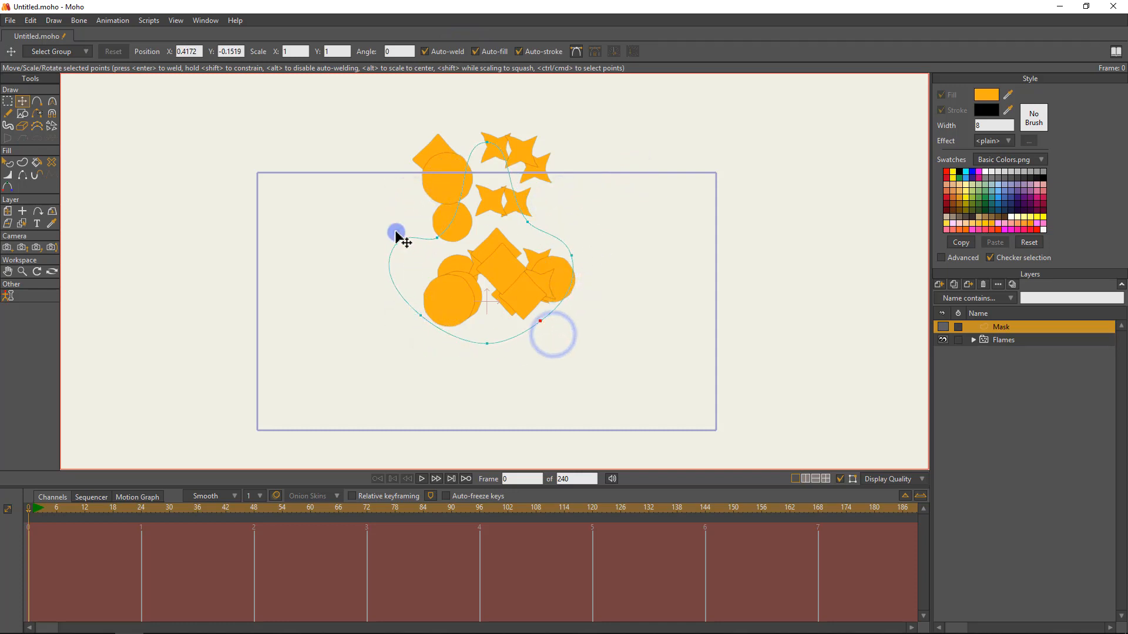
{"action": "left_click_drag", "start_coordinate": [396, 232], "coordinate": [446, 235]}
{"action": "left_click_drag", "start_coordinate": [486, 142], "coordinate": [483, 145]}
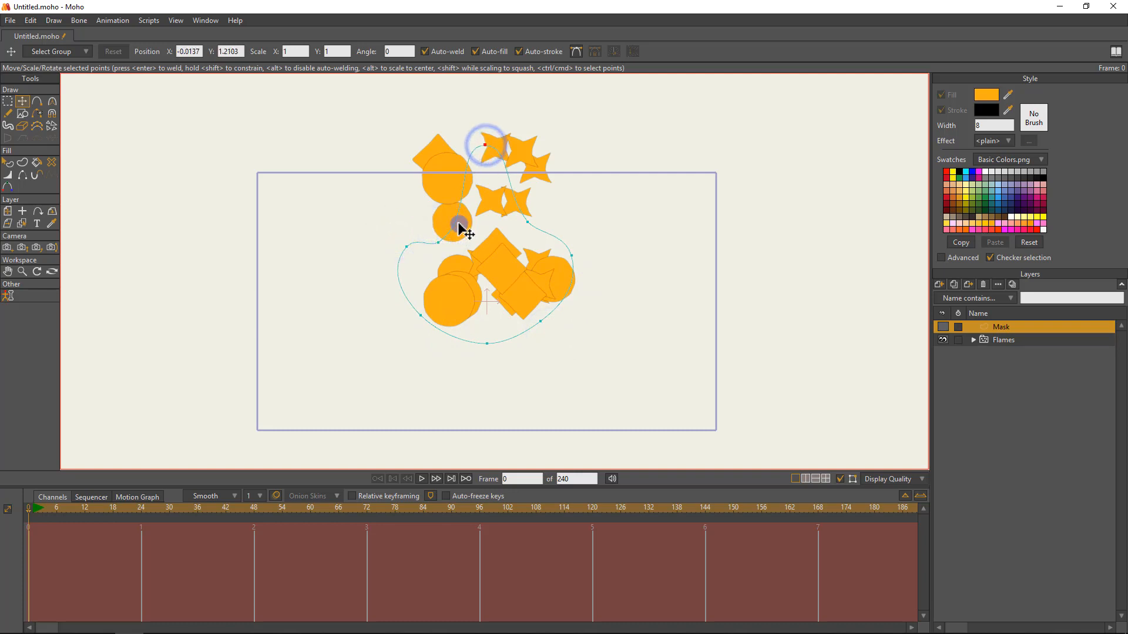
Make the mask's shoulder, notch and top points sharp corners with a curvature of 0.
{"action": "key", "text": "g"}
{"action": "left_click_drag", "start_coordinate": [669, 274], "coordinate": [312, 212]}
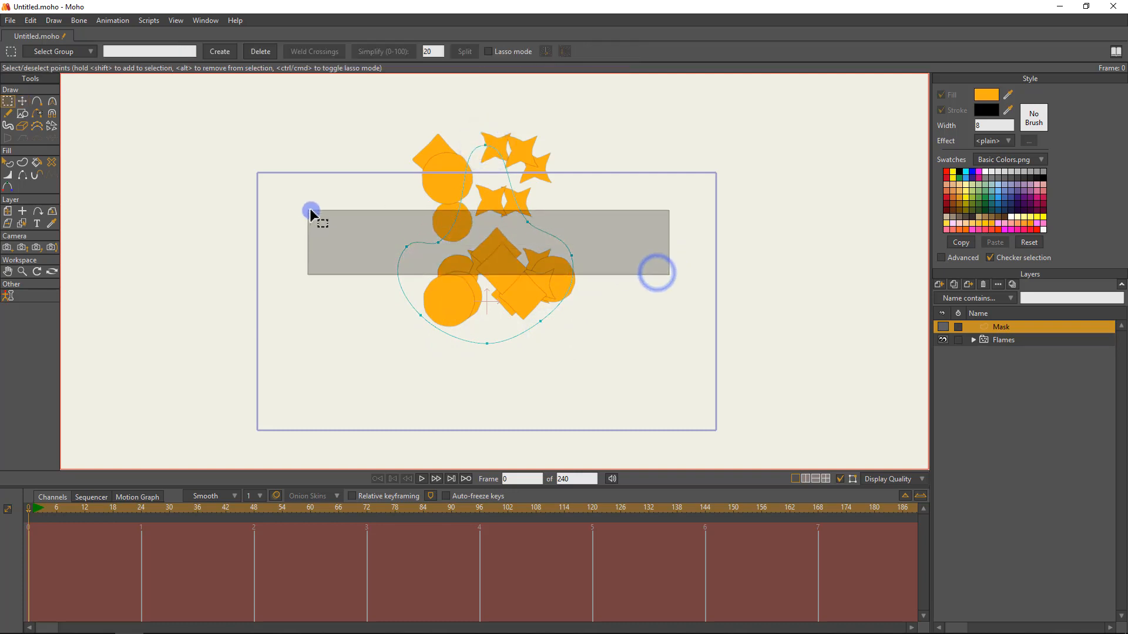
{"action": "key", "text": "c"}
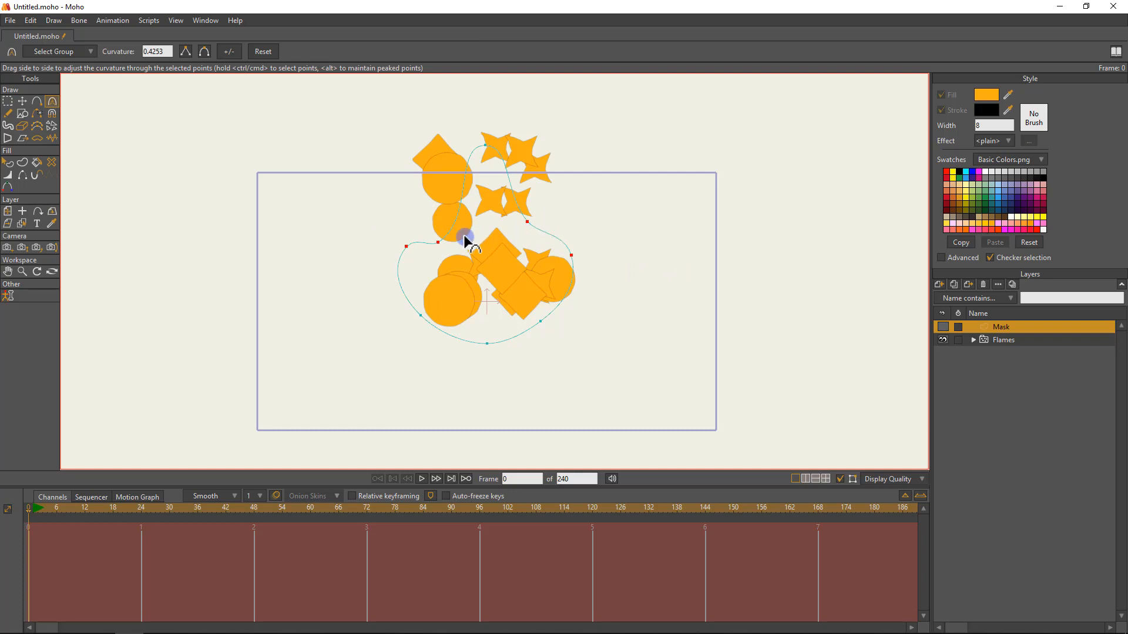
{"action": "left_click", "coordinate": [185, 50]}
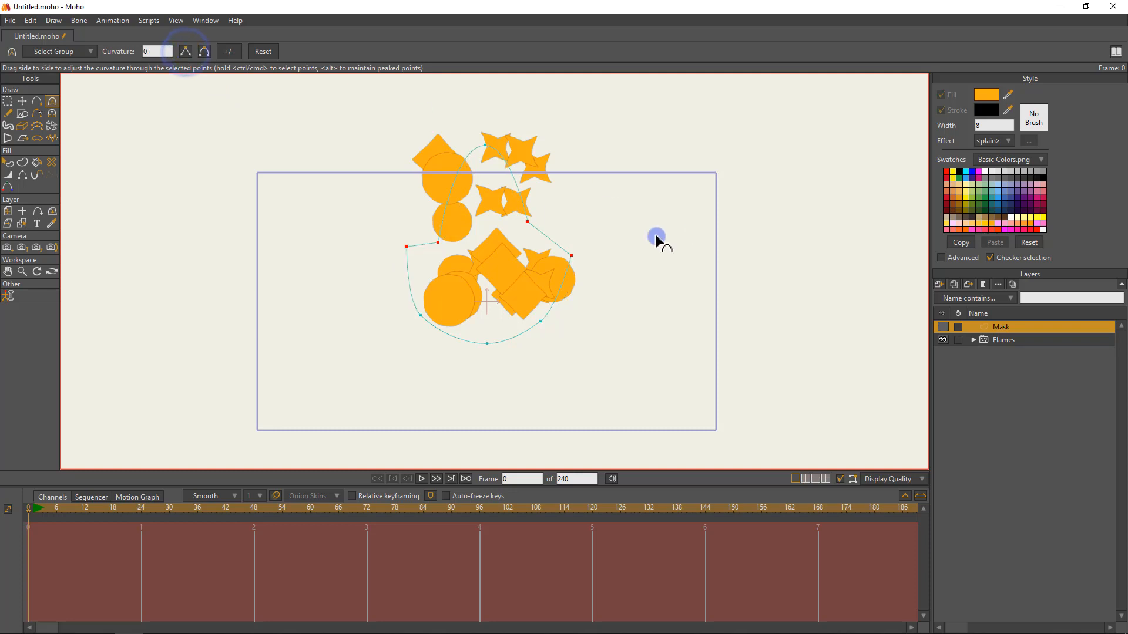
{"action": "left_click_drag", "start_coordinate": [526, 156], "coordinate": [446, 113]}
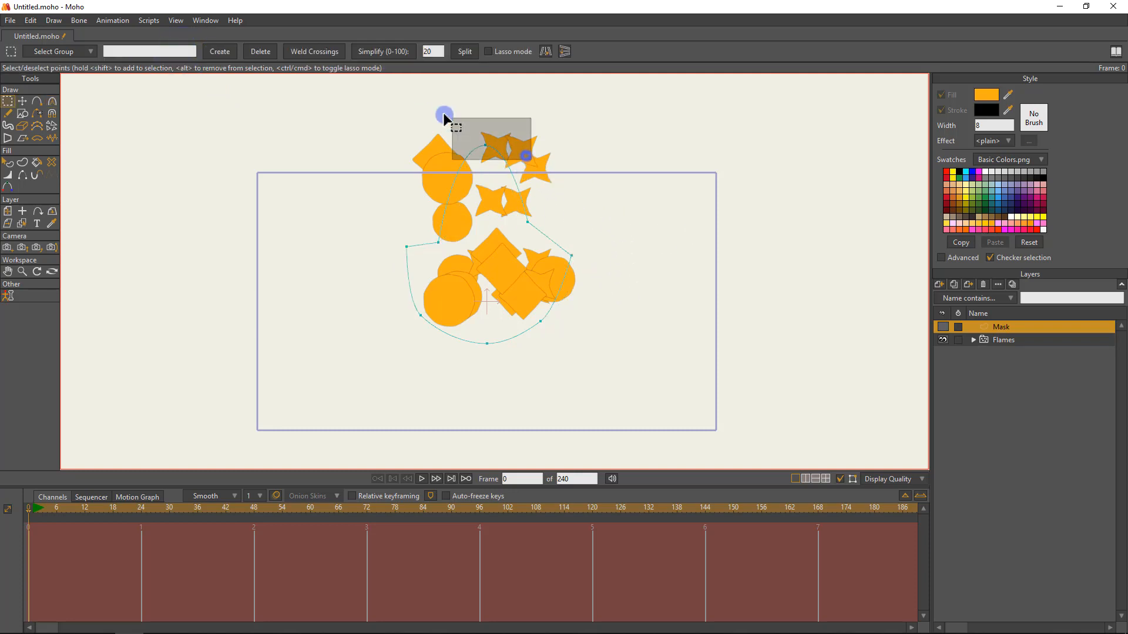
{"action": "left_click", "coordinate": [187, 51]}
{"action": "left_click_drag", "start_coordinate": [633, 184], "coordinate": [615, 174]}
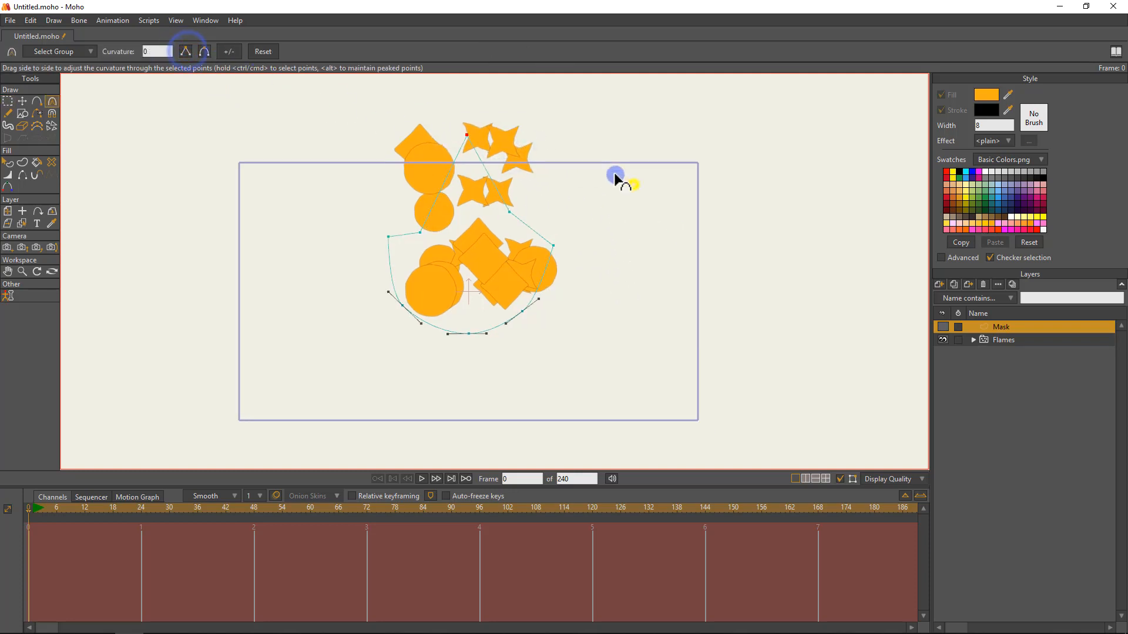
Reposition the mask's corner points to raise the two side tips and the central tip and refine the notches and base.
{"action": "key", "text": "t"}
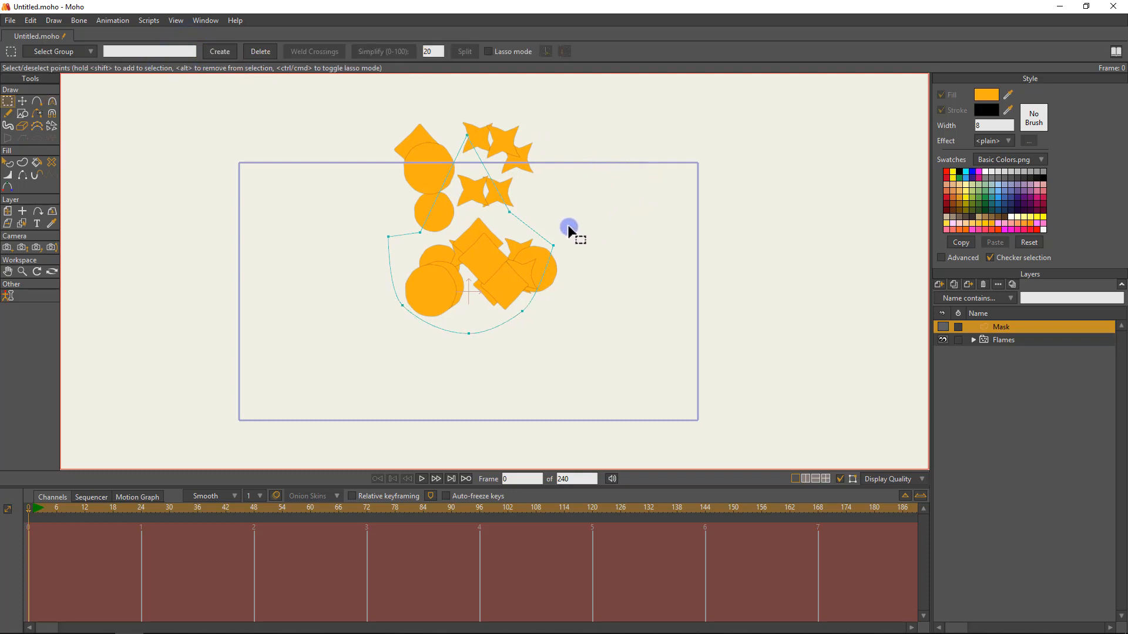
{"action": "left_click_drag", "start_coordinate": [501, 211], "coordinate": [559, 209]}
{"action": "left_click_drag", "start_coordinate": [386, 235], "coordinate": [382, 210]}
{"action": "left_click_drag", "start_coordinate": [426, 234], "coordinate": [415, 249]}
{"action": "left_click_drag", "start_coordinate": [405, 297], "coordinate": [404, 294]}
{"action": "left_click_drag", "start_coordinate": [538, 315], "coordinate": [542, 311]}
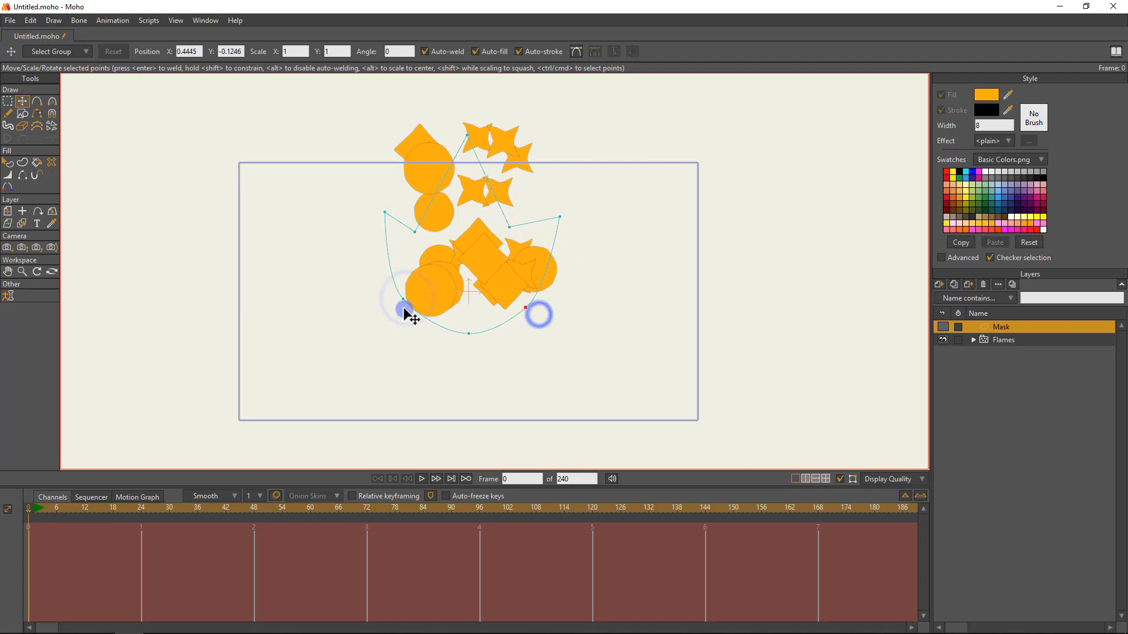
{"action": "left_click_drag", "start_coordinate": [403, 312], "coordinate": [402, 313]}
{"action": "left_click_drag", "start_coordinate": [466, 135], "coordinate": [467, 127]}
{"action": "left_click_drag", "start_coordinate": [509, 227], "coordinate": [511, 217]}
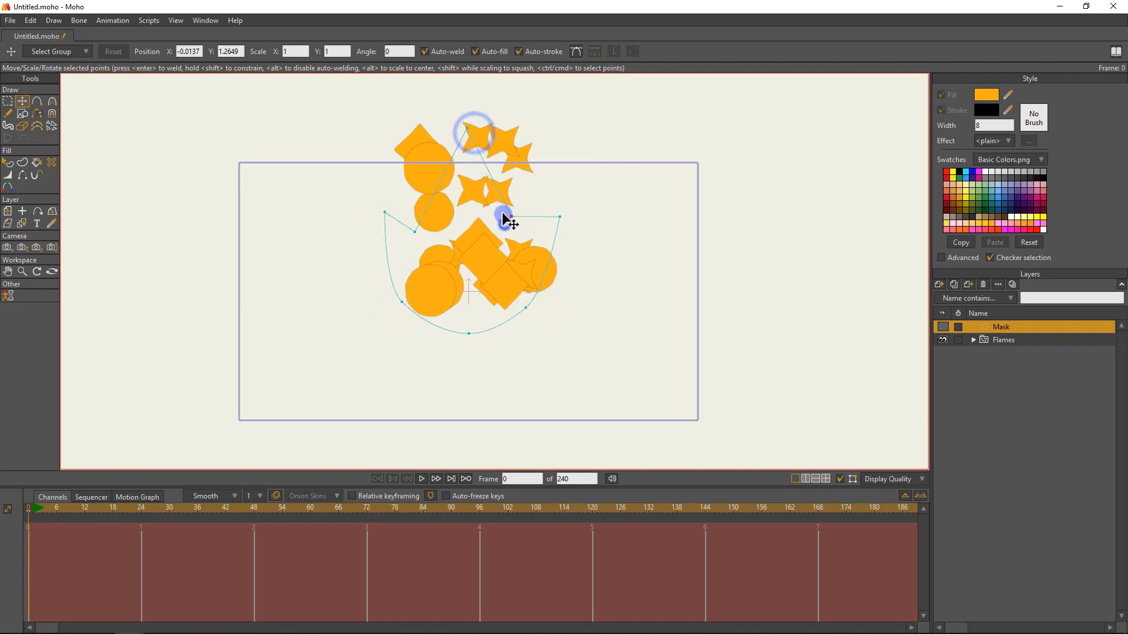
{"action": "left_click_drag", "start_coordinate": [415, 231], "coordinate": [409, 225]}
{"action": "left_click_drag", "start_coordinate": [385, 212], "coordinate": [384, 207]}
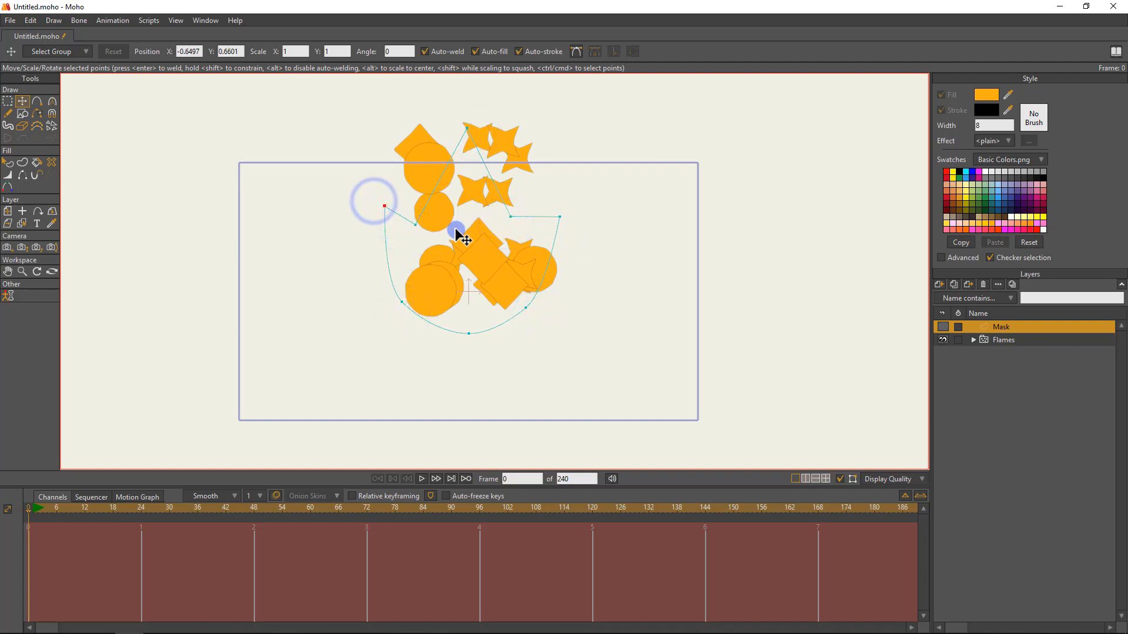
{"action": "left_click_drag", "start_coordinate": [510, 217], "coordinate": [517, 219]}
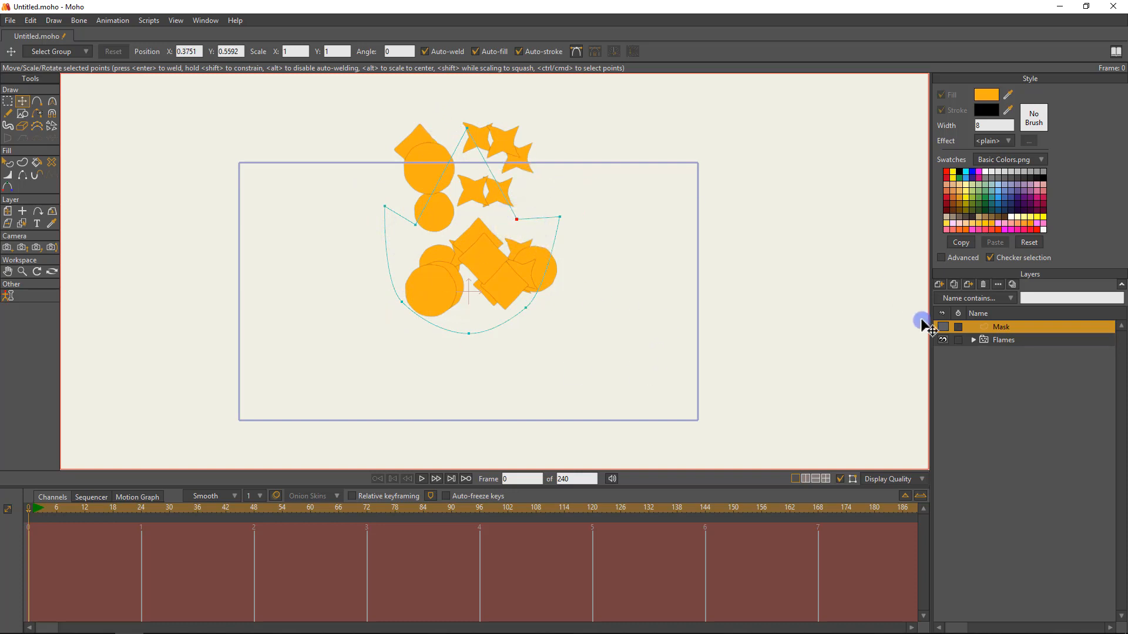
Make the Mask layer visible and briefly check the layers inside Flames.
{"action": "left_click", "coordinate": [941, 326]}
{"action": "left_click", "coordinate": [941, 326]}
{"action": "left_click", "coordinate": [941, 326]}
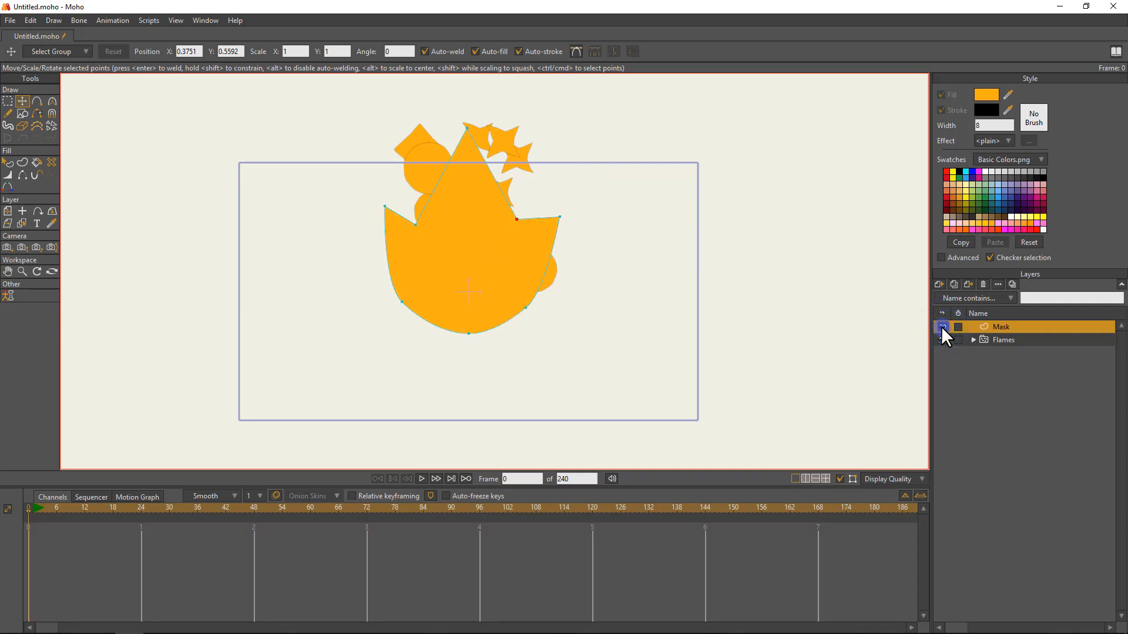
{"action": "left_click", "coordinate": [974, 339]}
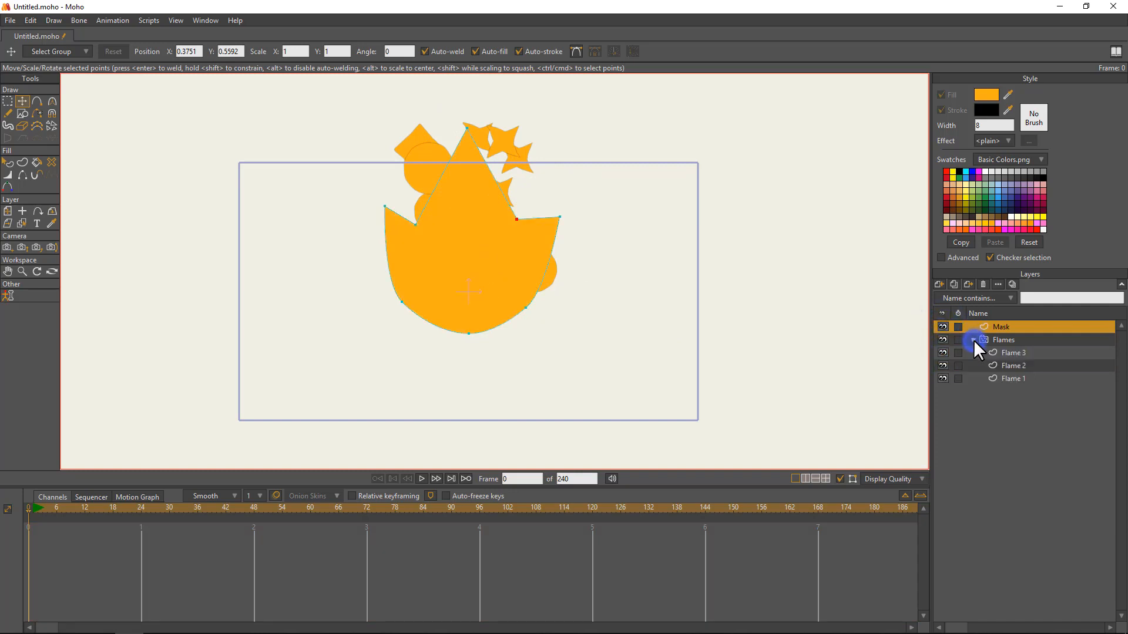
{"action": "left_click", "coordinate": [973, 340]}
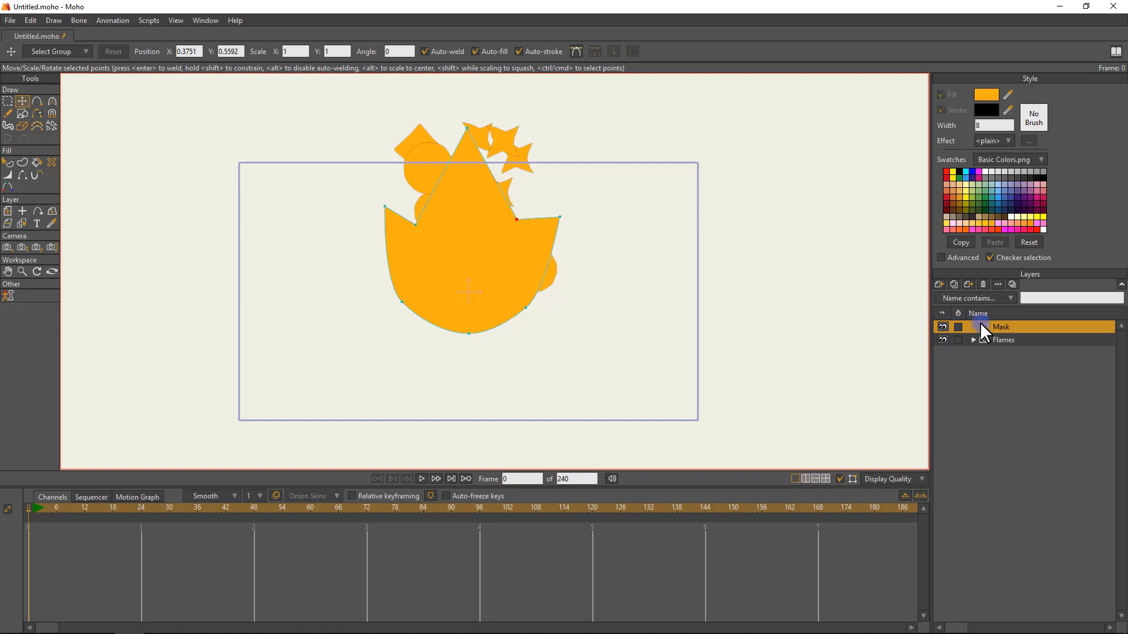
Select the flame-shaped fill on the Mask layer with the Select Shape tool.
{"action": "left_click", "coordinate": [7, 163]}
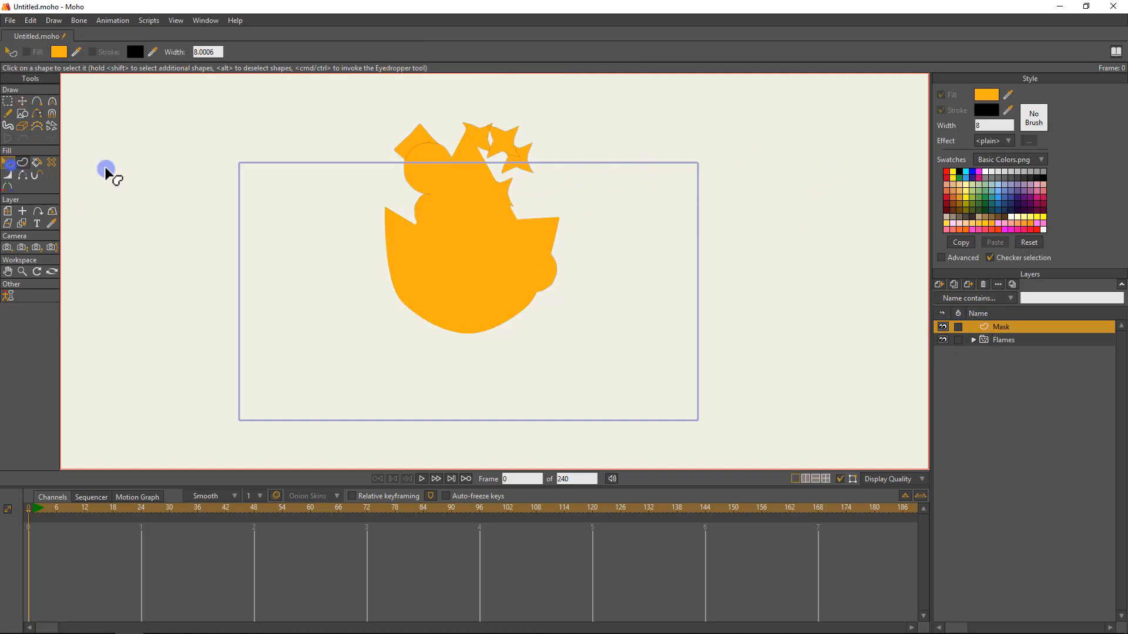
{"action": "left_click", "coordinate": [448, 253]}
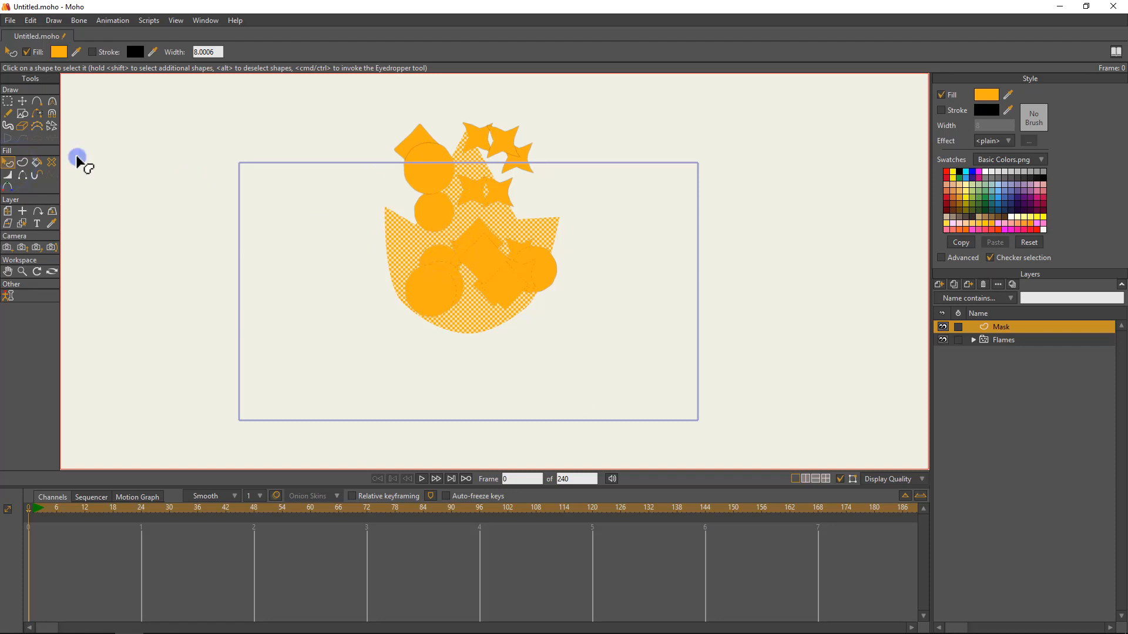
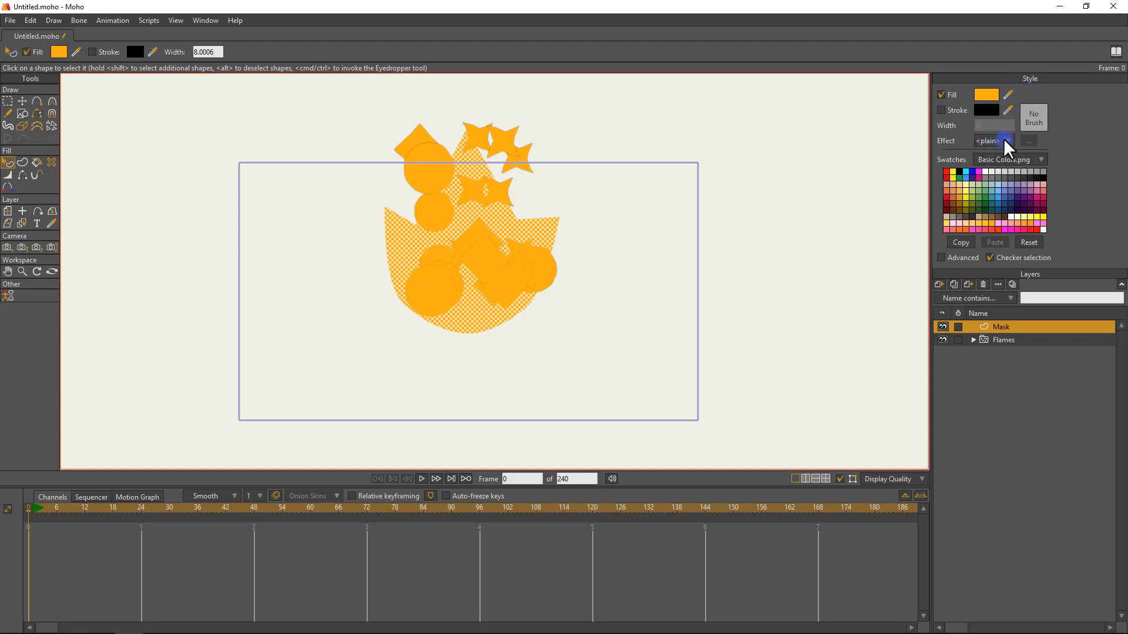
Apply a linear Gradient effect to the mask shape, removing the white colour stop and moving the orange stop to the gradient's start.
{"action": "left_click", "coordinate": [1007, 141]}
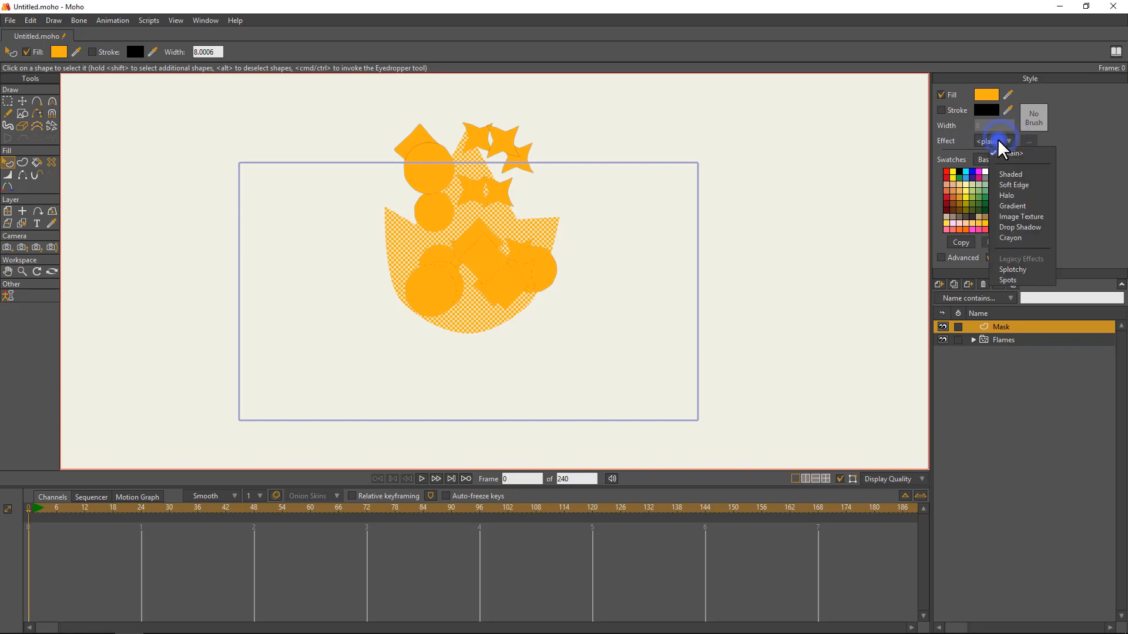
{"action": "left_click", "coordinate": [1013, 209]}
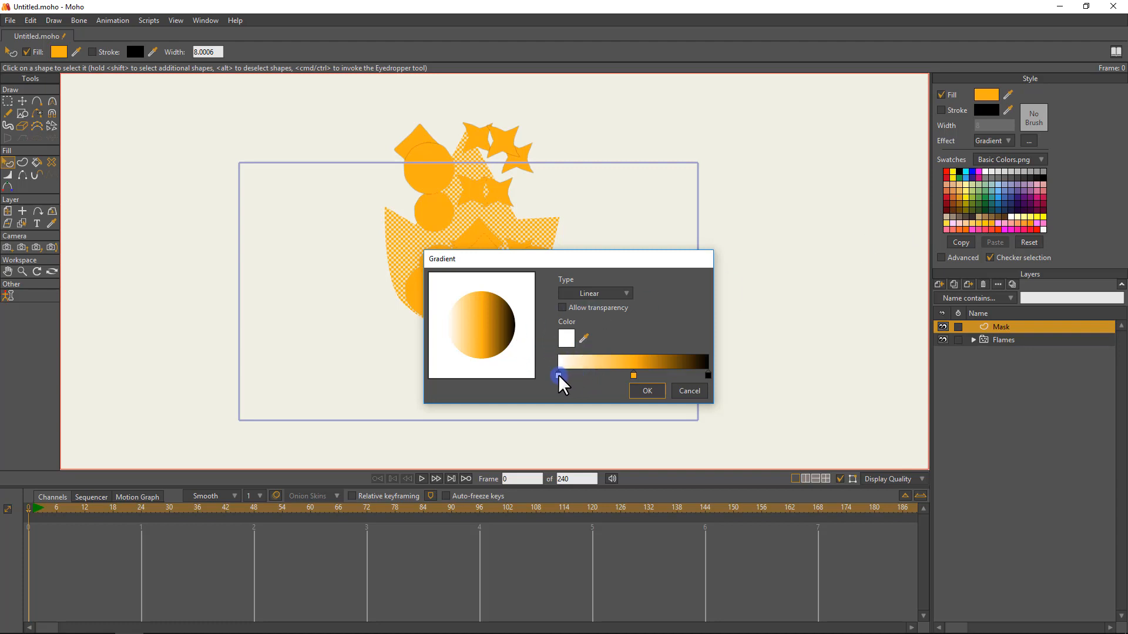
{"action": "left_click_drag", "start_coordinate": [636, 376], "coordinate": [611, 377]}
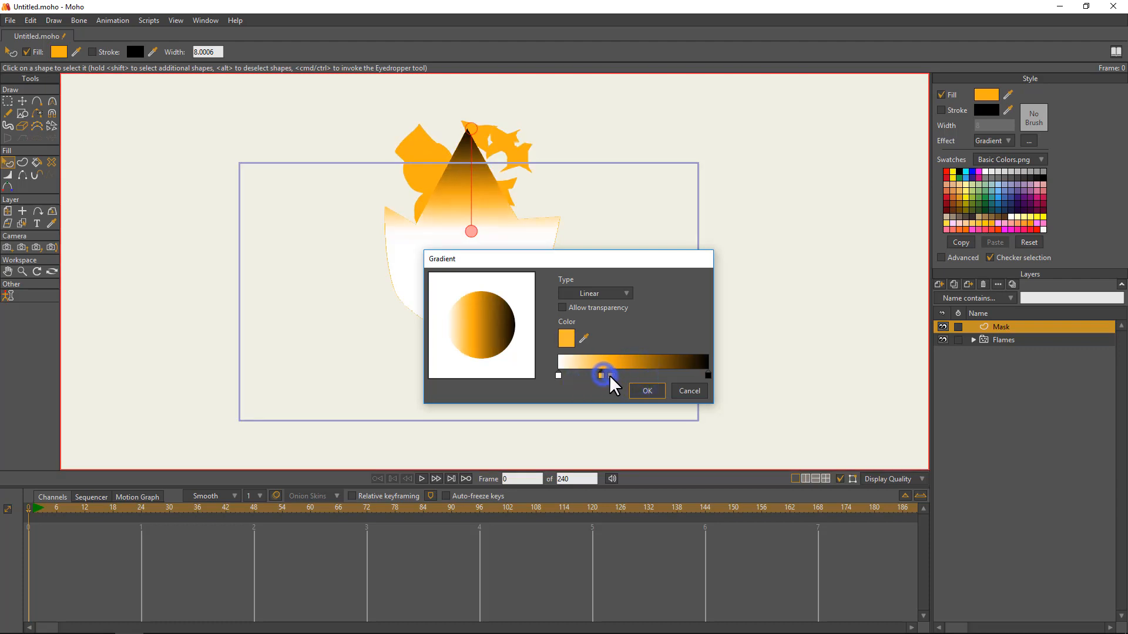
{"action": "key", "text": "Delete"}
{"action": "left_click", "coordinate": [558, 376]}
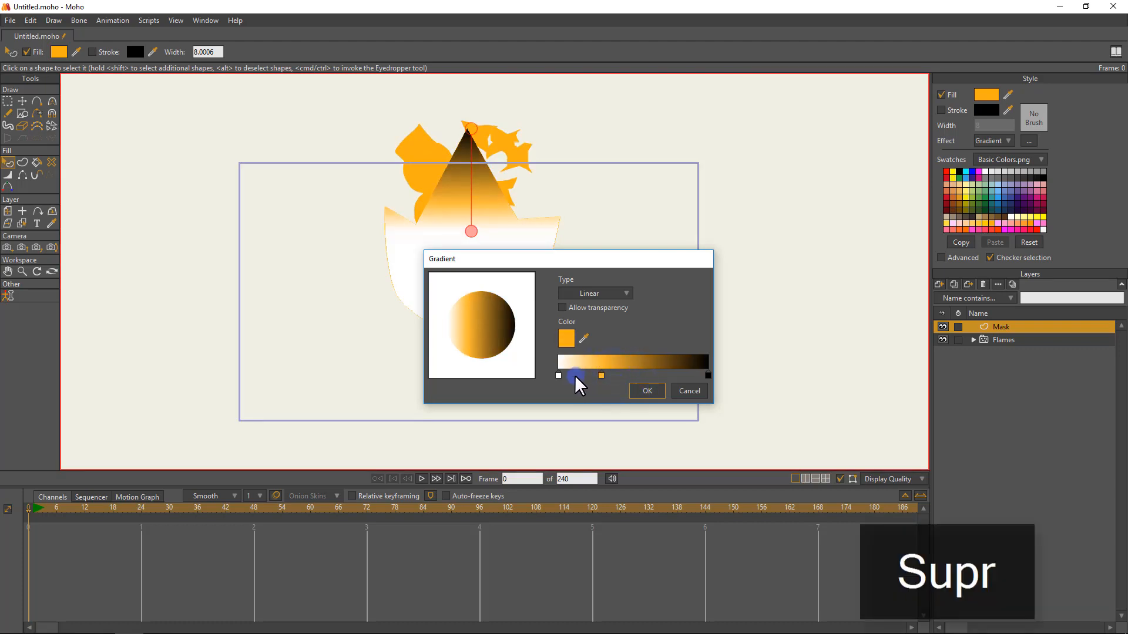
{"action": "key", "text": "Delete"}
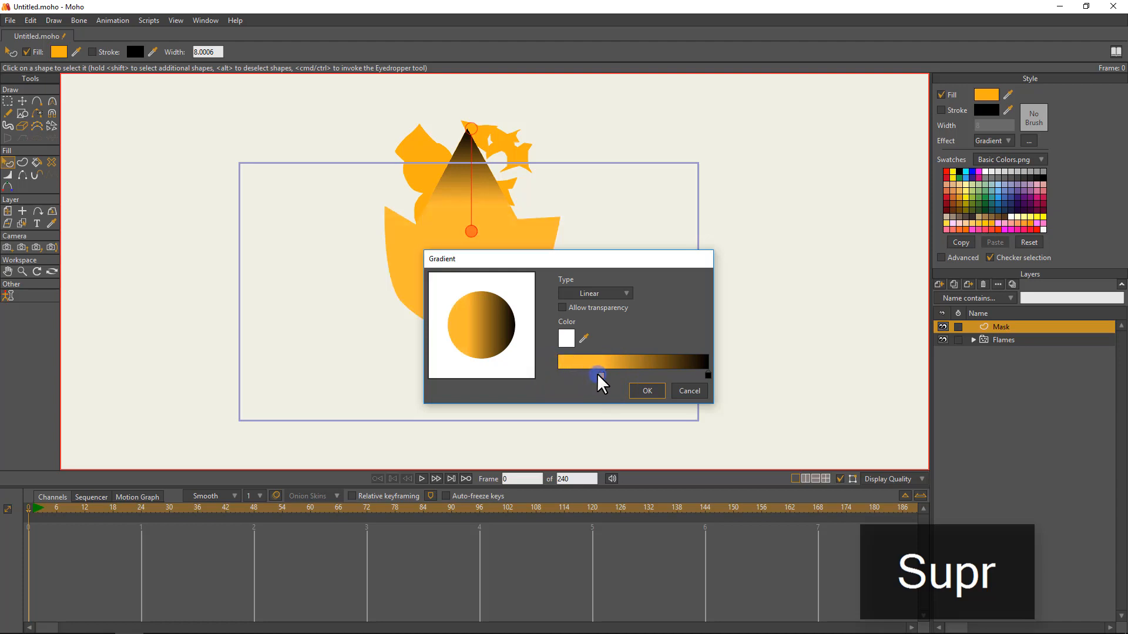
{"action": "left_click_drag", "start_coordinate": [602, 374], "coordinate": [557, 376]}
Change the gradient's black end stop to red FF0000.
{"action": "left_click", "coordinate": [579, 342]}
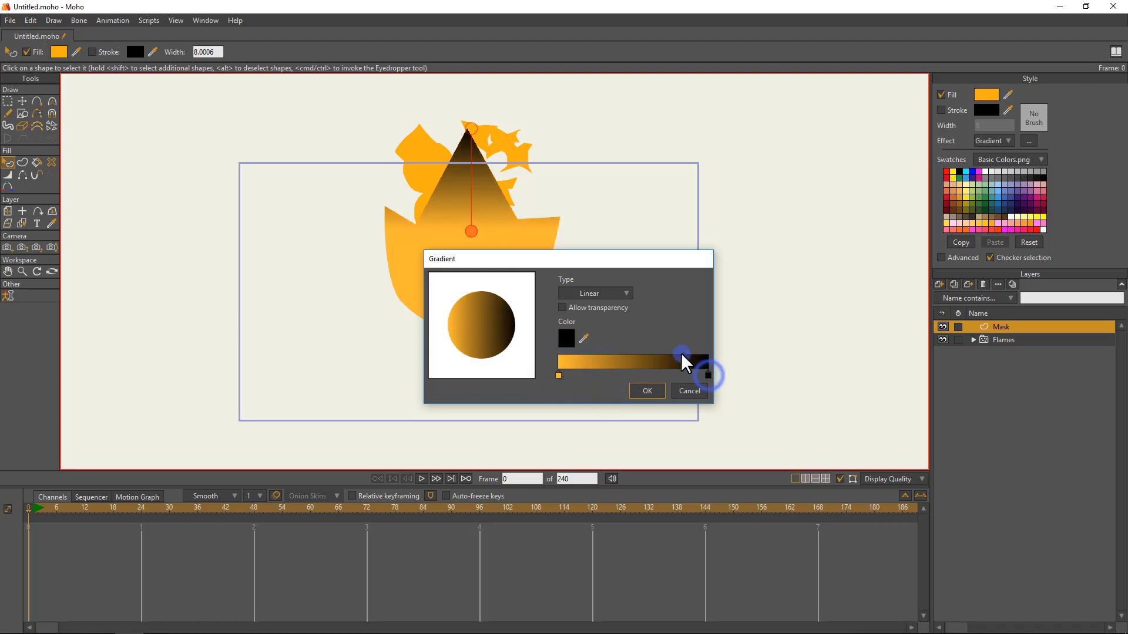
{"action": "left_click", "coordinate": [565, 339]}
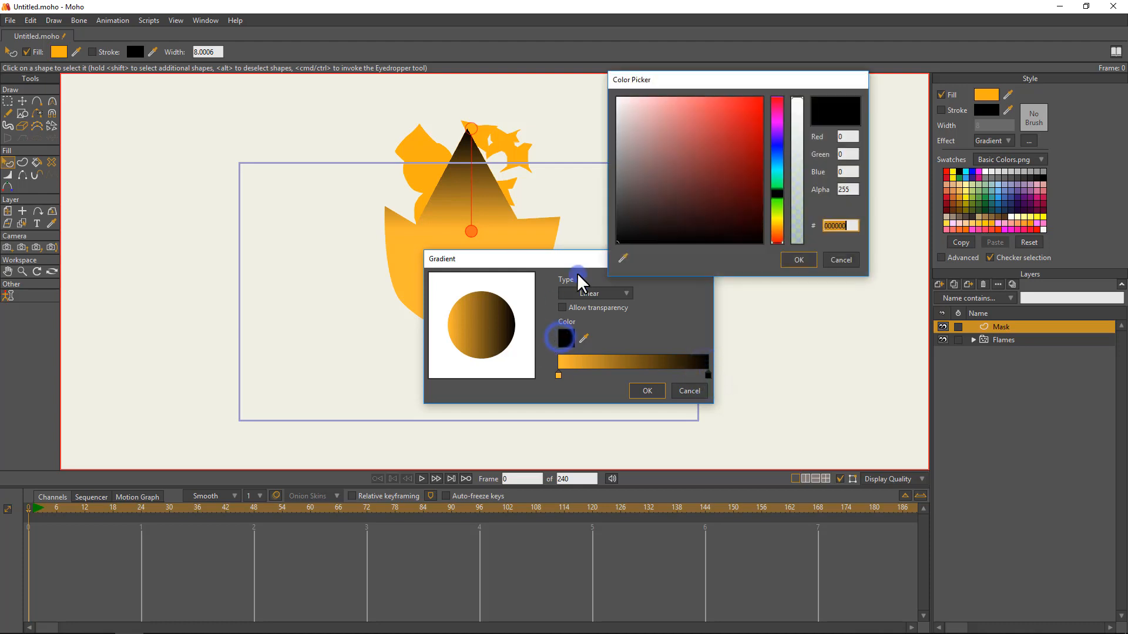
{"action": "left_click_drag", "start_coordinate": [706, 160], "coordinate": [777, 83]}
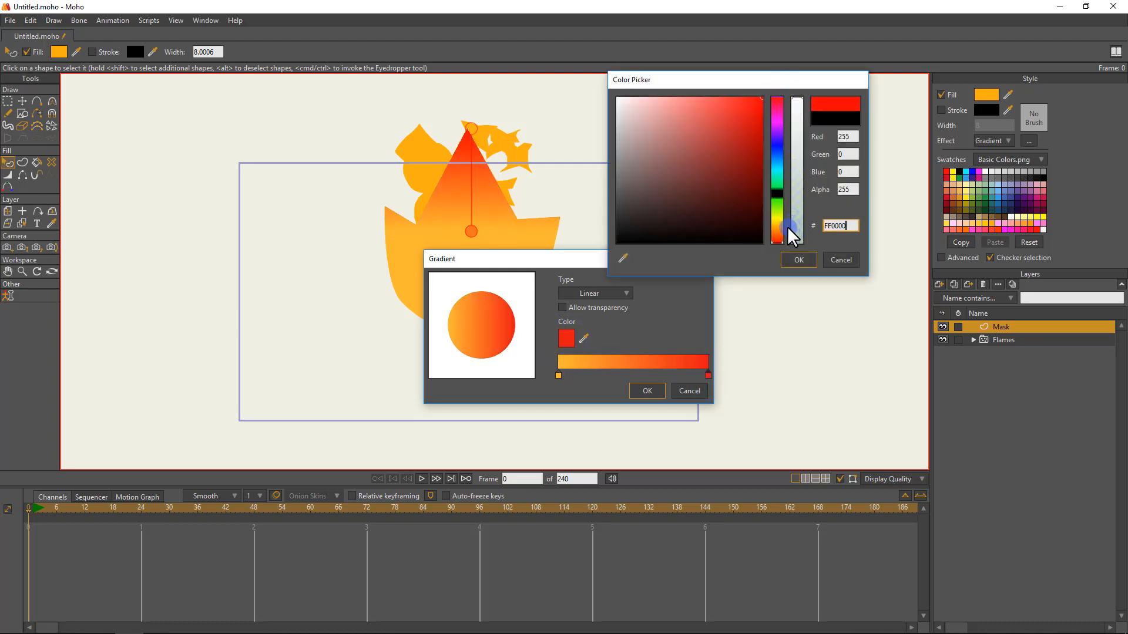
{"action": "left_click", "coordinate": [795, 262]}
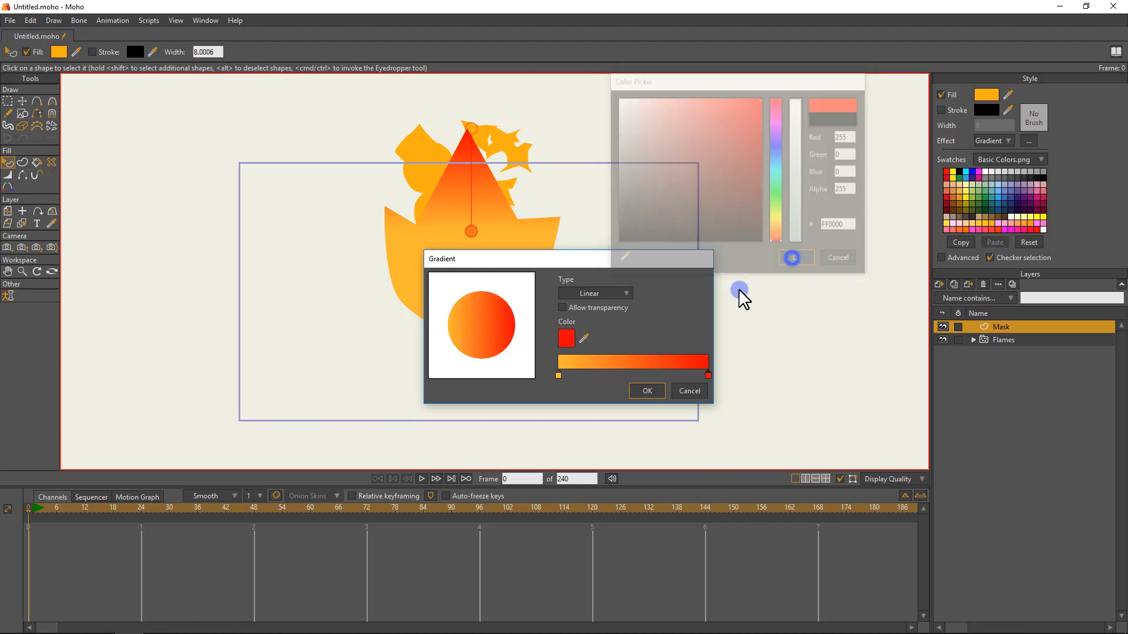
Set the gradient's orange start stop to the lighter yellow-orange FBC84E and accept the gradient settings.
{"action": "left_click", "coordinate": [558, 375]}
{"action": "left_click", "coordinate": [566, 337]}
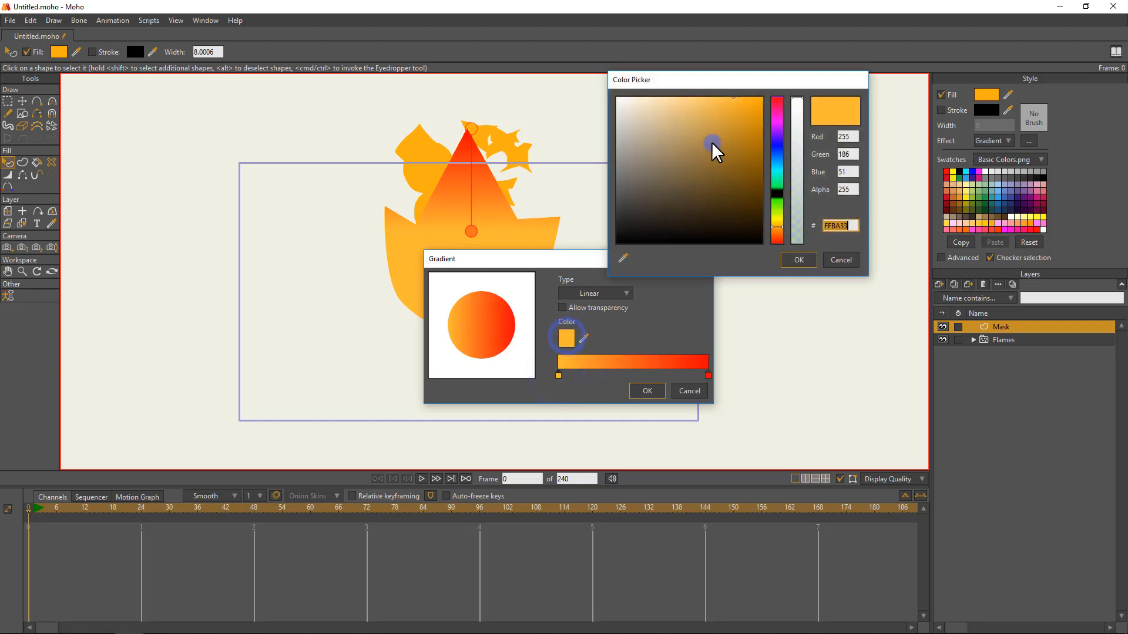
{"action": "left_click_drag", "start_coordinate": [725, 102], "coordinate": [715, 94]}
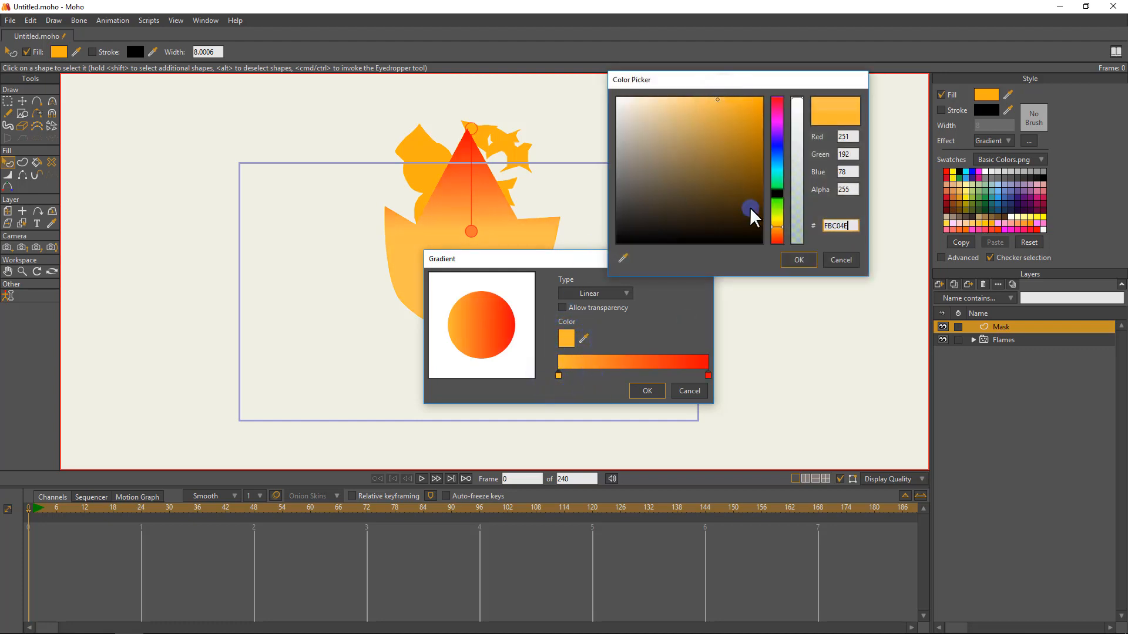
{"action": "mouse_move", "coordinate": [773, 232]}
{"action": "left_mouse_down"}
{"action": "mouse_move", "coordinate": [761, 211]}
{"action": "mouse_move", "coordinate": [776, 228]}
{"action": "left_mouse_up"}
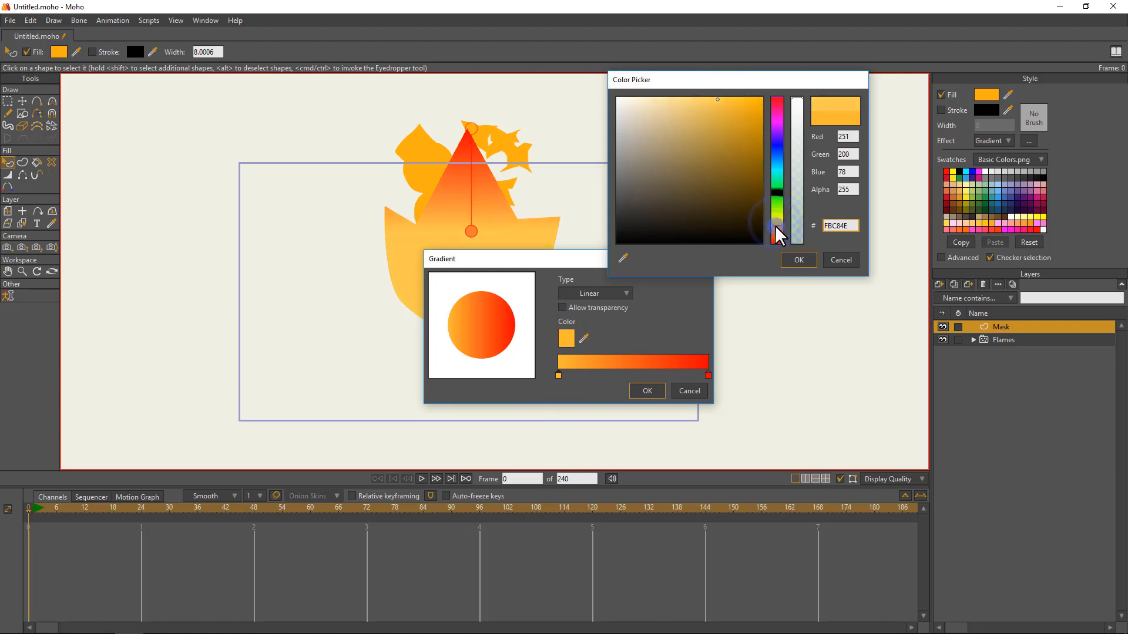
{"action": "left_click", "coordinate": [796, 261]}
{"action": "left_click", "coordinate": [645, 391]}
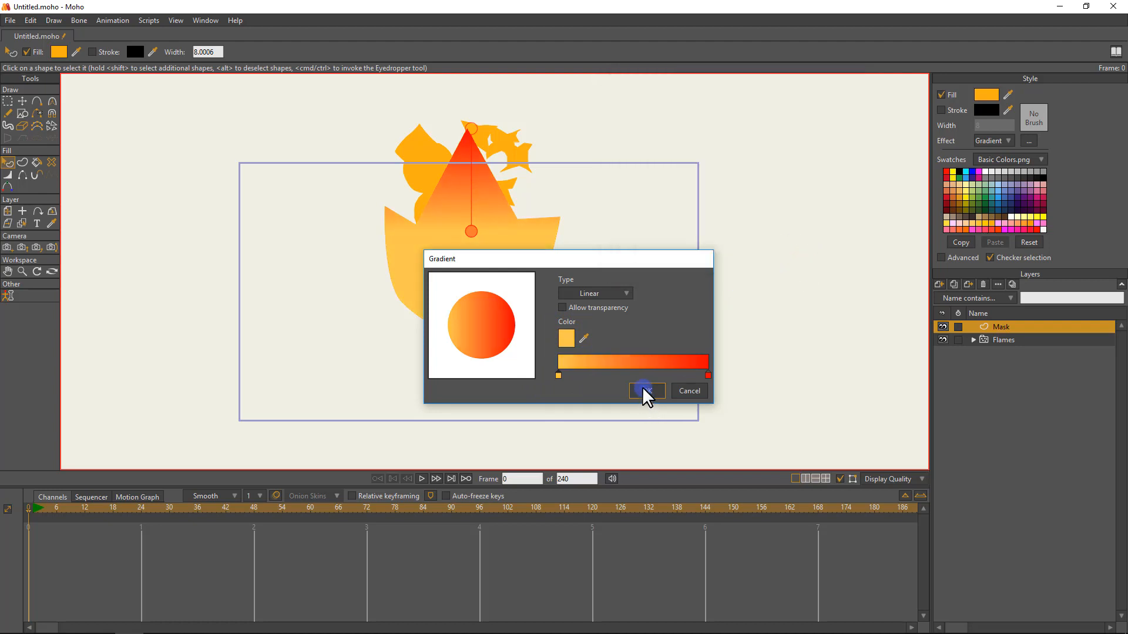
Deselect the mask shape and stretch its gradient vertically, from just above the flame's base to just above its central tip.
{"action": "left_click", "coordinate": [542, 177]}
{"action": "left_click", "coordinate": [101, 171]}
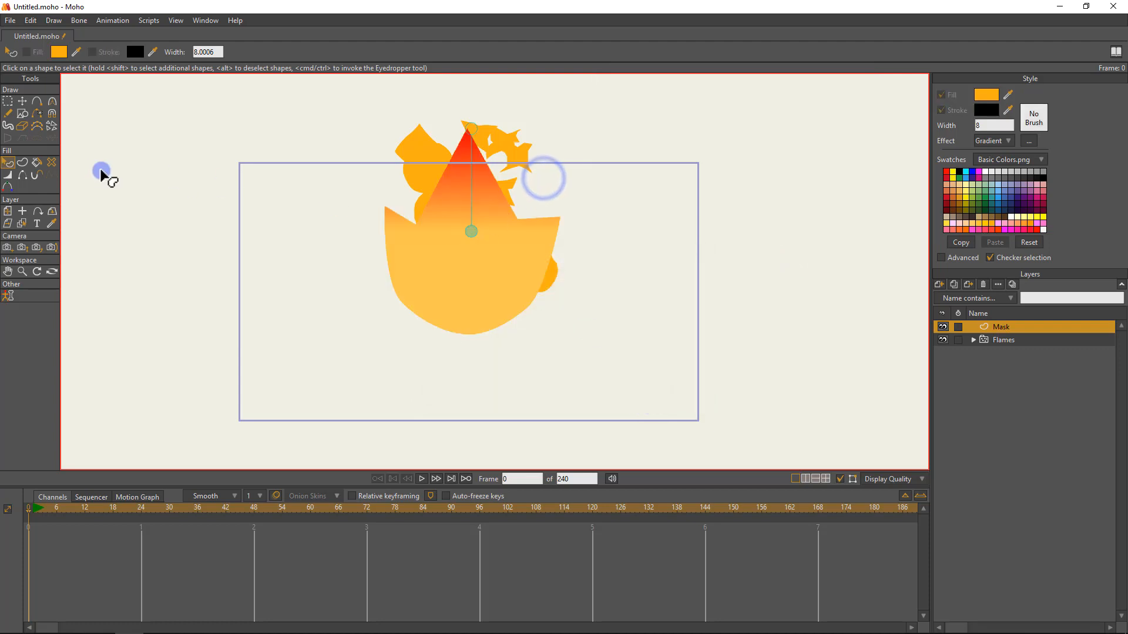
{"action": "left_click_drag", "start_coordinate": [471, 232], "coordinate": [468, 335]}
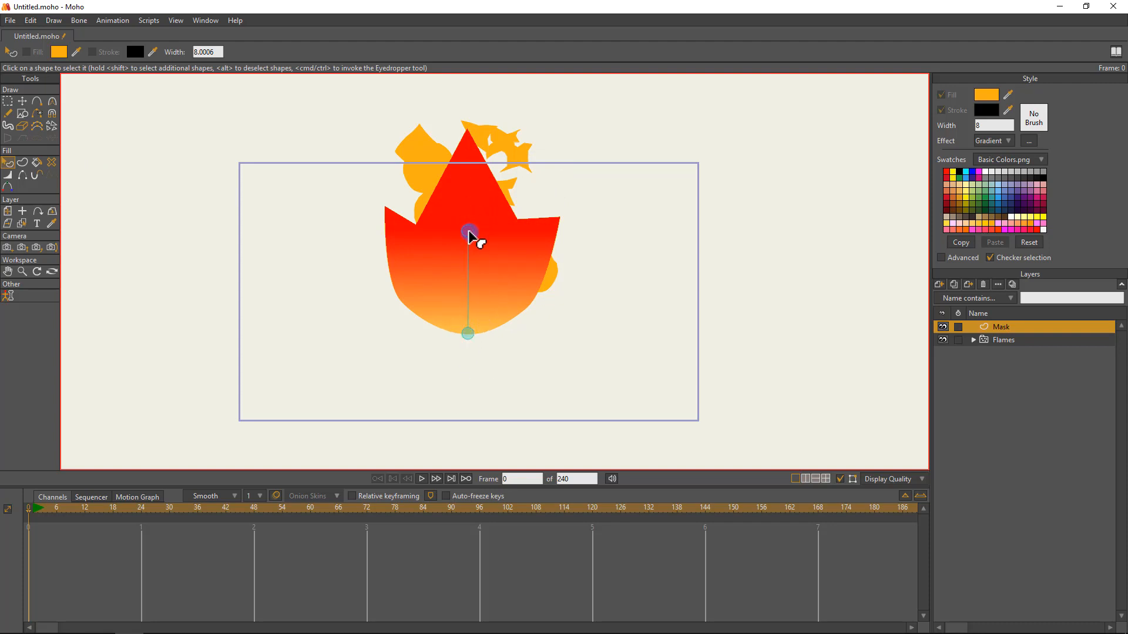
{"action": "left_click_drag", "start_coordinate": [468, 232], "coordinate": [472, 106]}
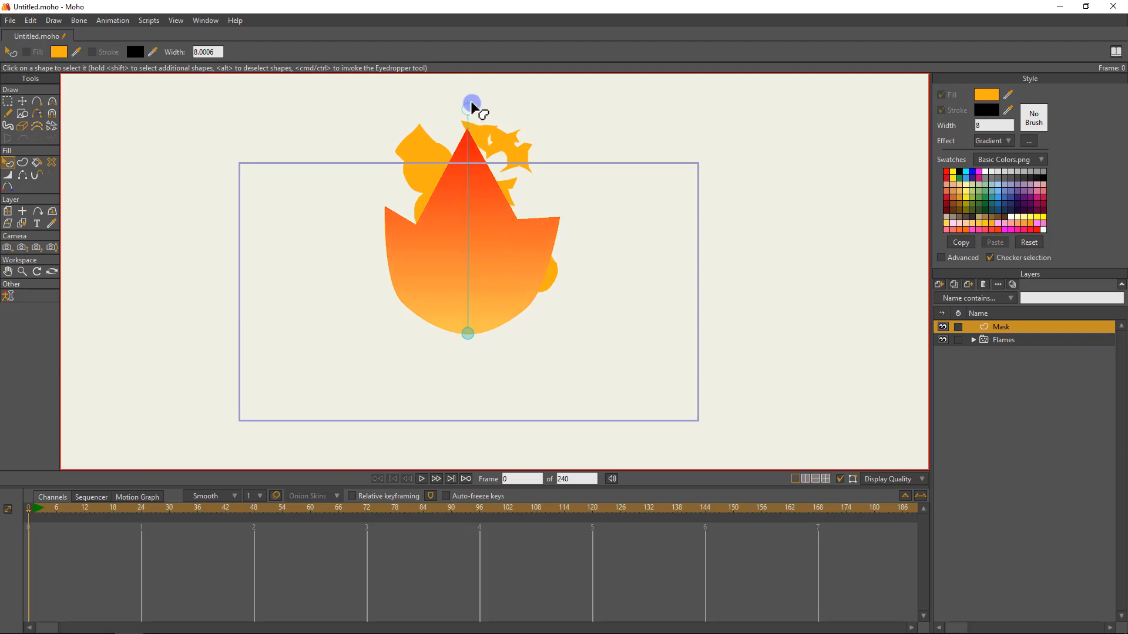
{"action": "left_click_drag", "start_coordinate": [467, 329], "coordinate": [468, 313]}
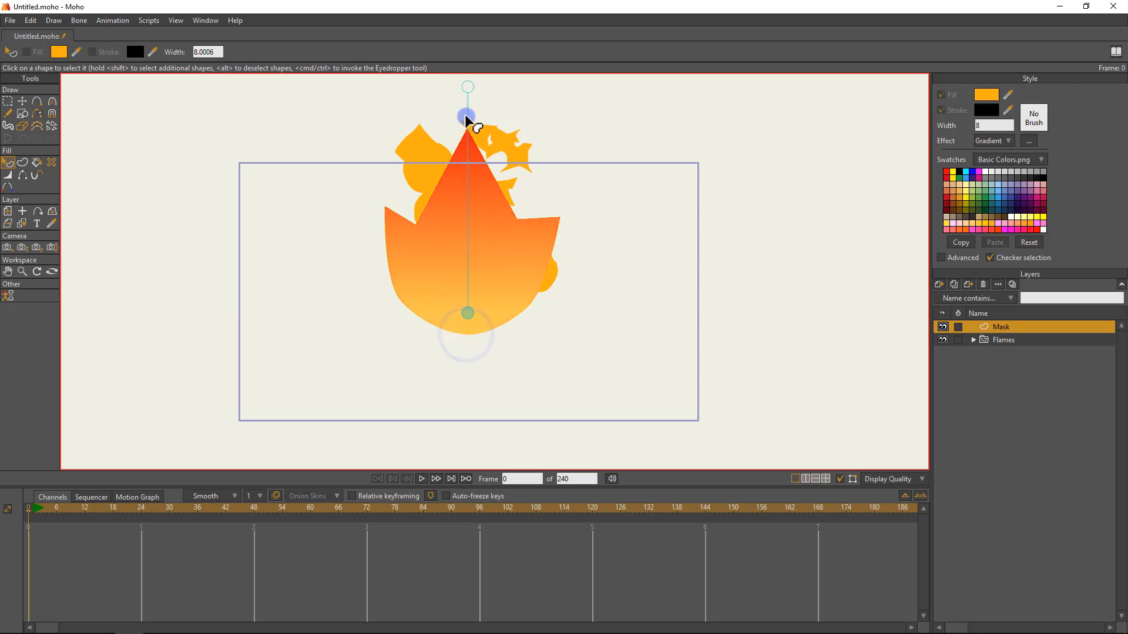
{"action": "left_click_drag", "start_coordinate": [468, 86], "coordinate": [467, 109]}
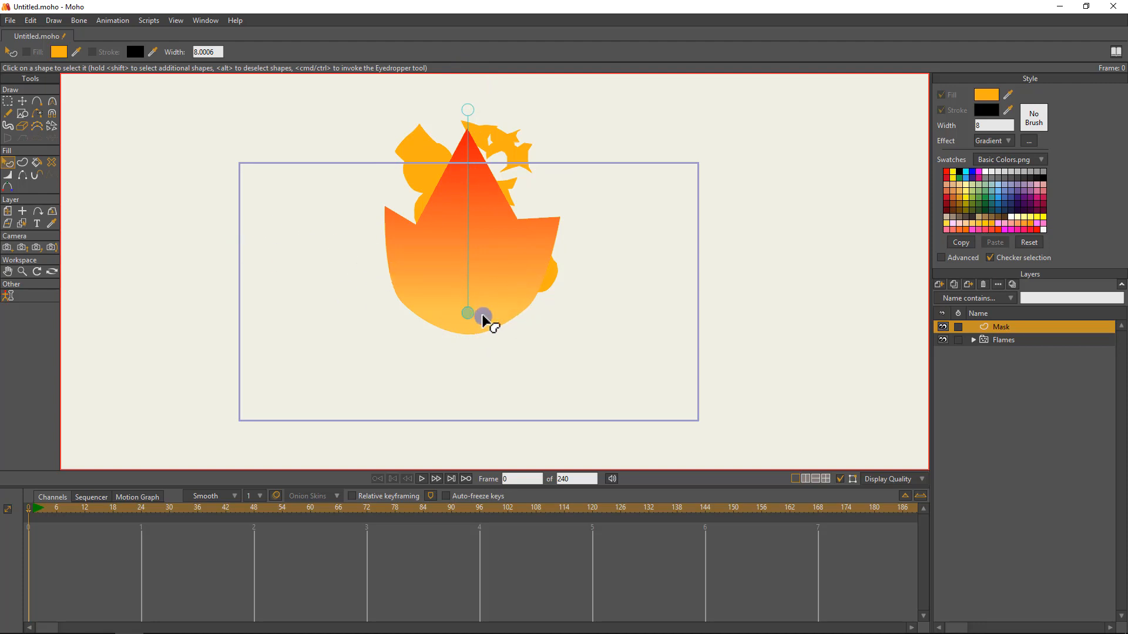
Try other positions for the gradient's two handles on the mask and undo each move.
{"action": "mouse_move", "coordinate": [470, 312]}
{"action": "left_mouse_down"}
{"action": "mouse_move", "coordinate": [292, 300]}
{"action": "mouse_move", "coordinate": [475, 306]}
{"action": "mouse_move", "coordinate": [466, 317]}
{"action": "left_mouse_up"}
{"action": "key", "text": "ctrl+z"}
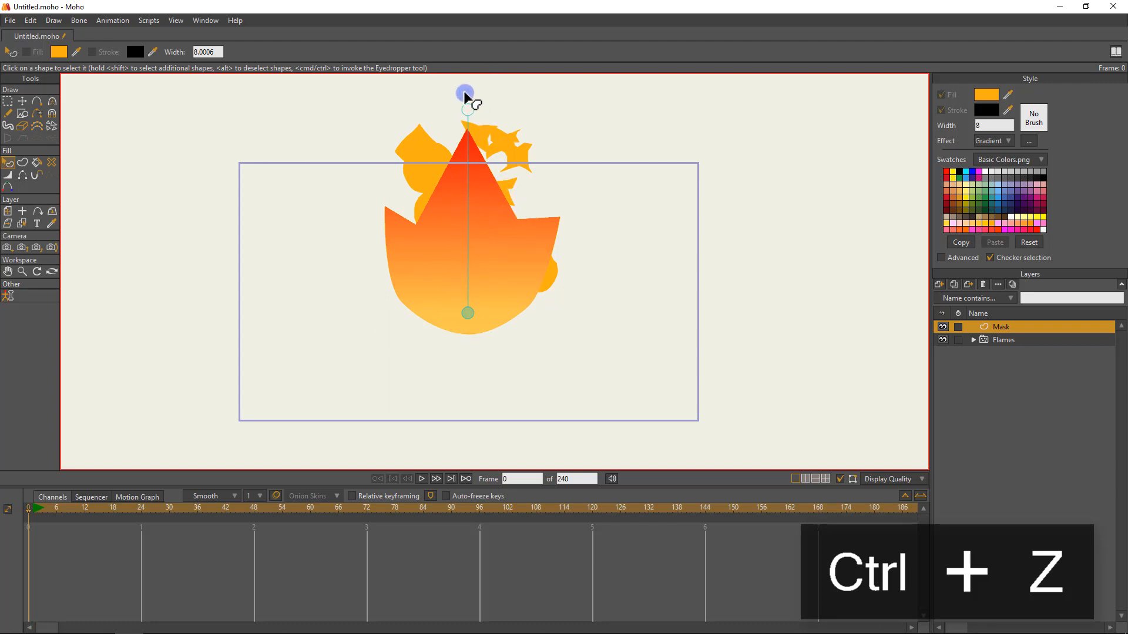
{"action": "left_click_drag", "start_coordinate": [468, 110], "coordinate": [493, 179]}
{"action": "key", "text": "ctrl+z"}
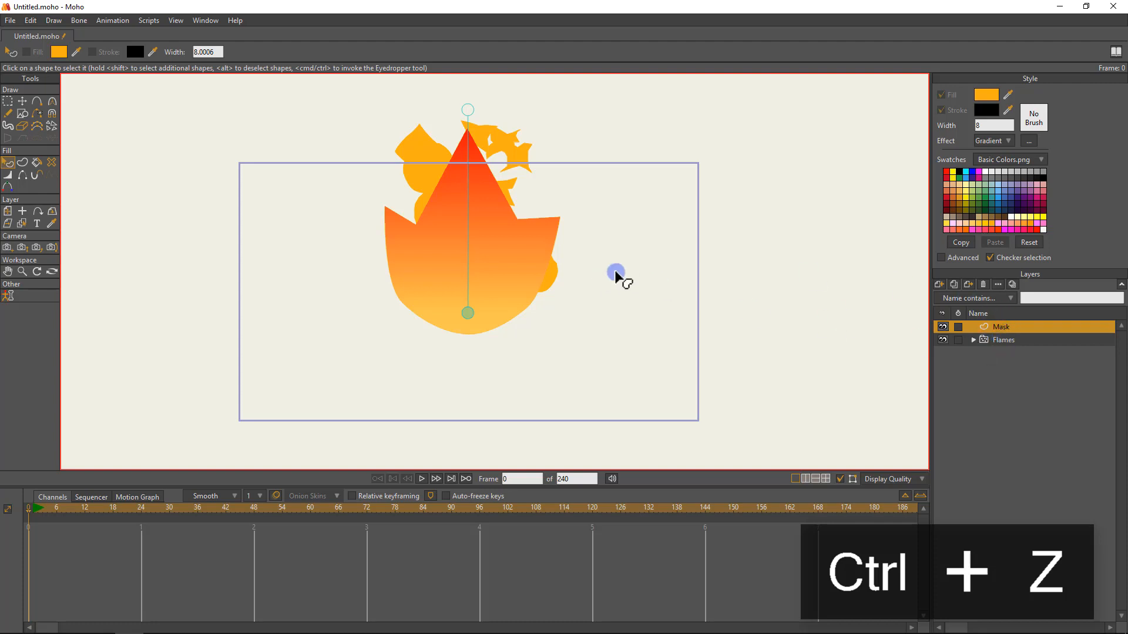
Examine the layers inside Flames and the mask's placement among the particles by orbiting the workspace, and reset the view.
{"action": "left_click", "coordinate": [1001, 340]}
{"action": "left_click", "coordinate": [974, 340]}
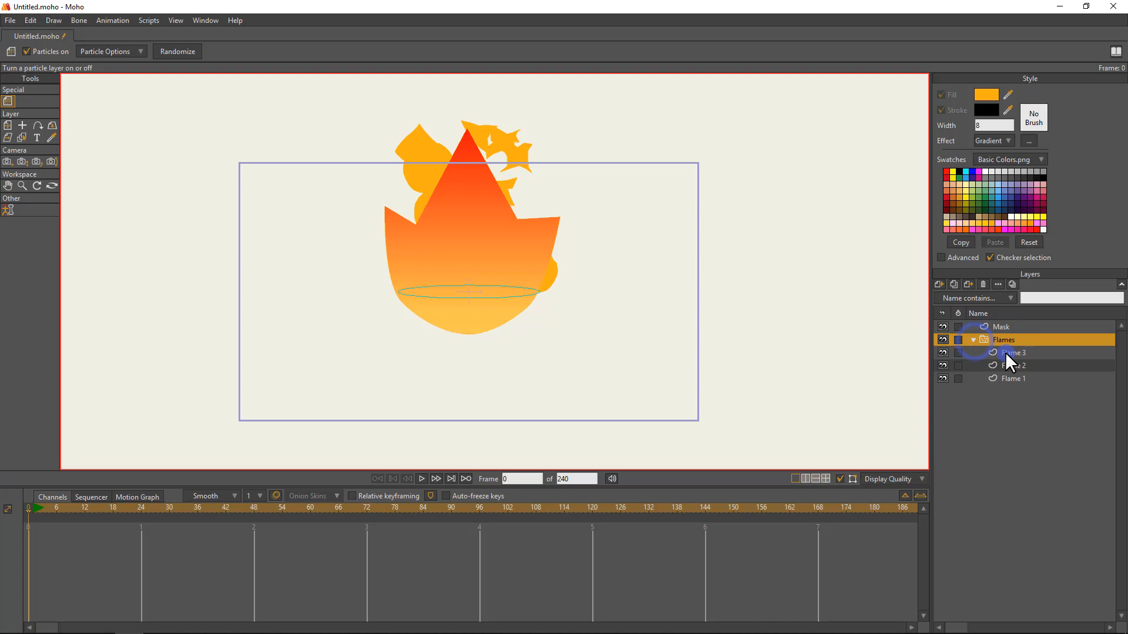
{"action": "left_click", "coordinate": [974, 340]}
{"action": "left_click", "coordinate": [50, 180]}
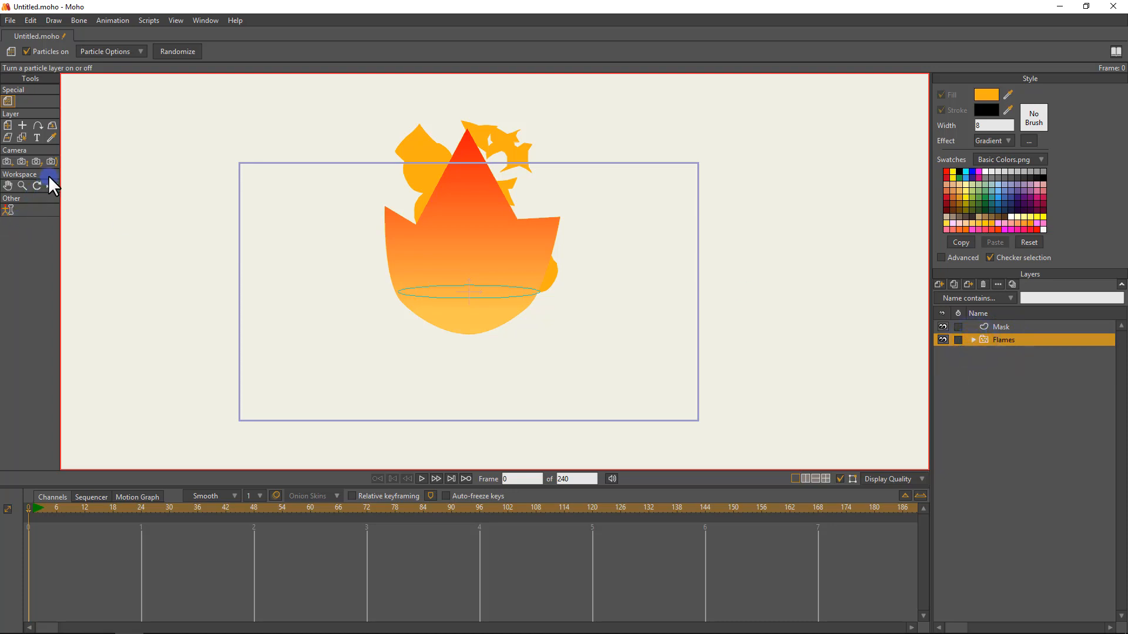
{"action": "left_click", "coordinate": [50, 183]}
{"action": "left_click_drag", "start_coordinate": [491, 224], "coordinate": [528, 176]}
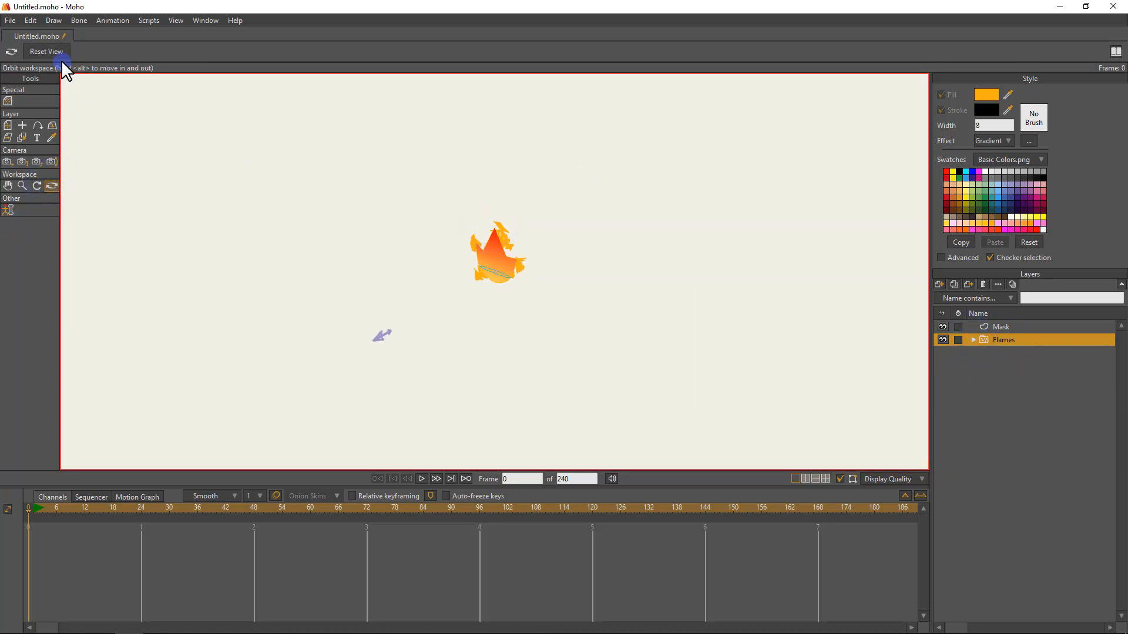
{"action": "left_click", "coordinate": [47, 52]}
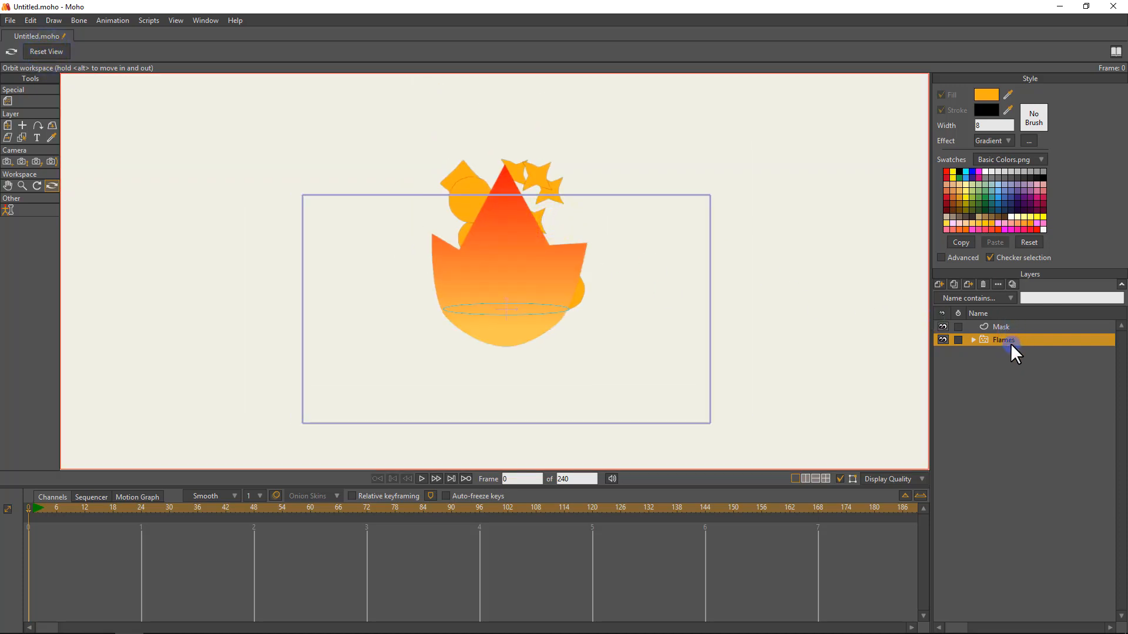
Group the Mask and Flames layers together and name the new group Flames V1.
{"action": "left_click", "coordinate": [1006, 326]}
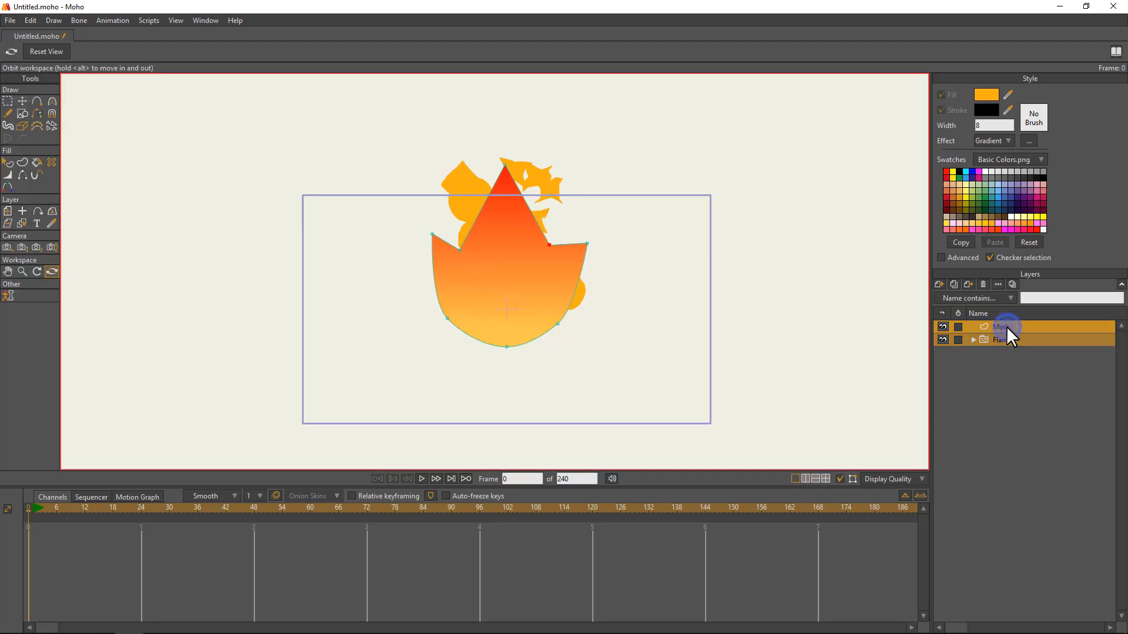
{"action": "right_click", "coordinate": [1006, 326]}
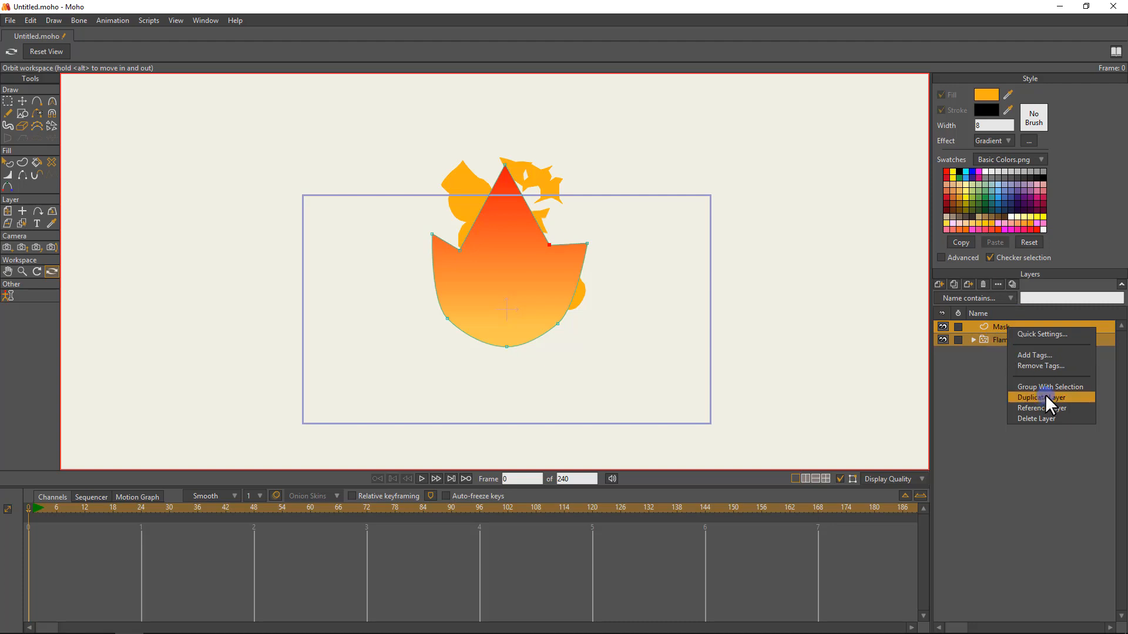
{"action": "left_click", "coordinate": [1051, 378]}
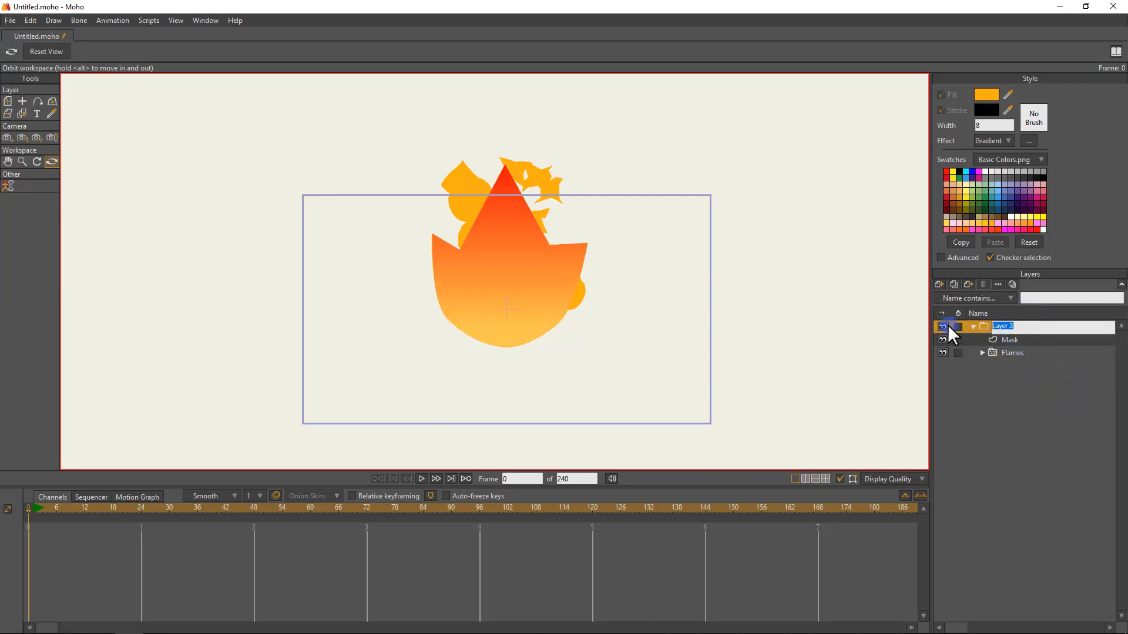
{"action": "type", "text": "Flames V1"}
{"action": "key", "text": "Return"}
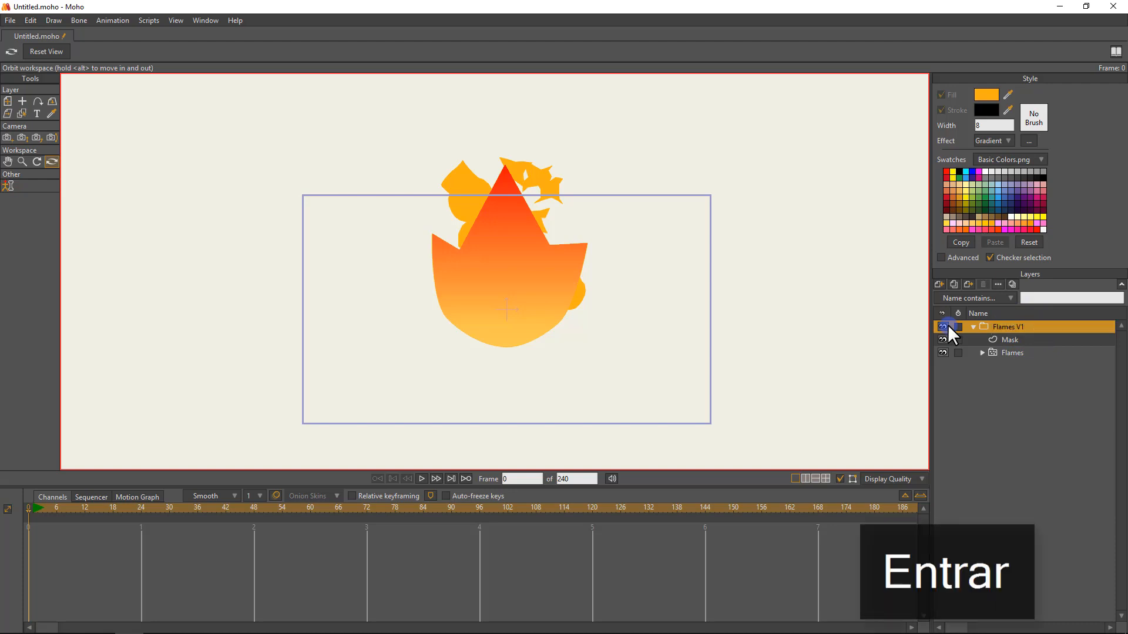
Rename the group holding Mask and Flames as Flames V2.
{"action": "double_click", "coordinate": [1012, 327]}
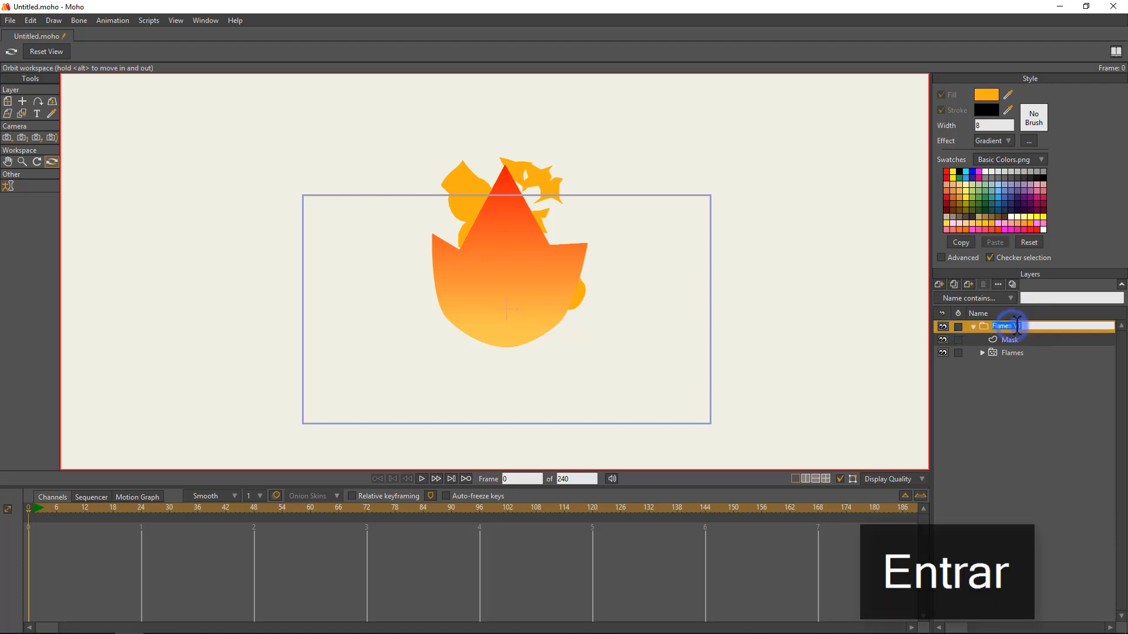
{"action": "left_click", "coordinate": [1040, 330]}
{"action": "key", "text": "BackSpace"}
{"action": "type", "text": "2"}
{"action": "key", "text": "Return"}
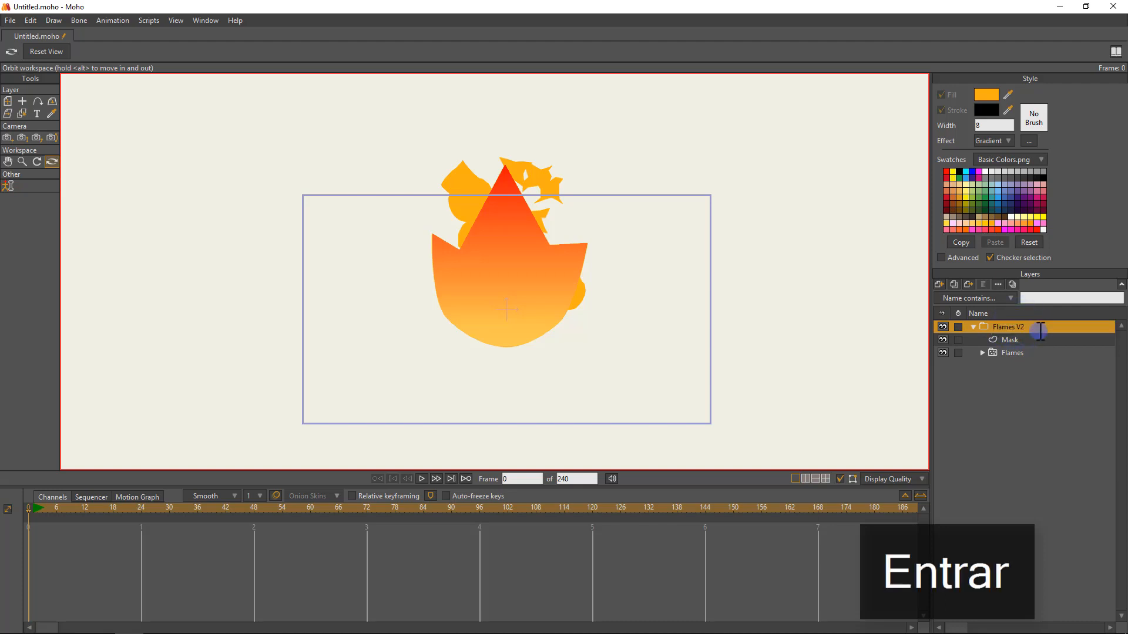
Set the group mask of Flames V2 to Hide all and accept the layer settings.
{"action": "double_click", "coordinate": [1005, 326]}
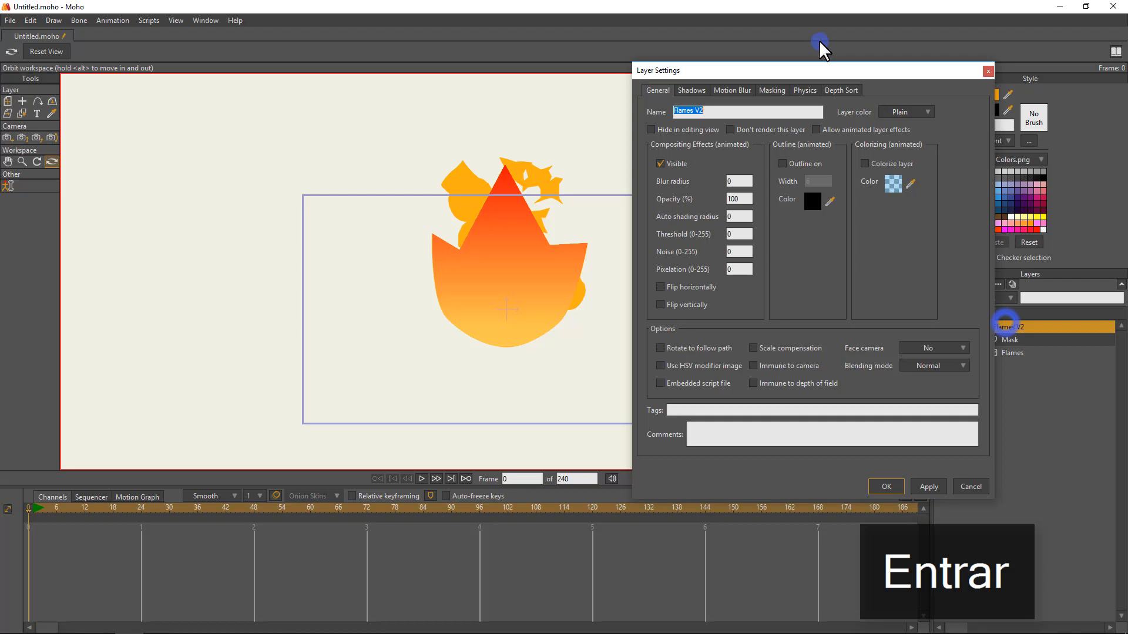
{"action": "left_click", "coordinate": [771, 90]}
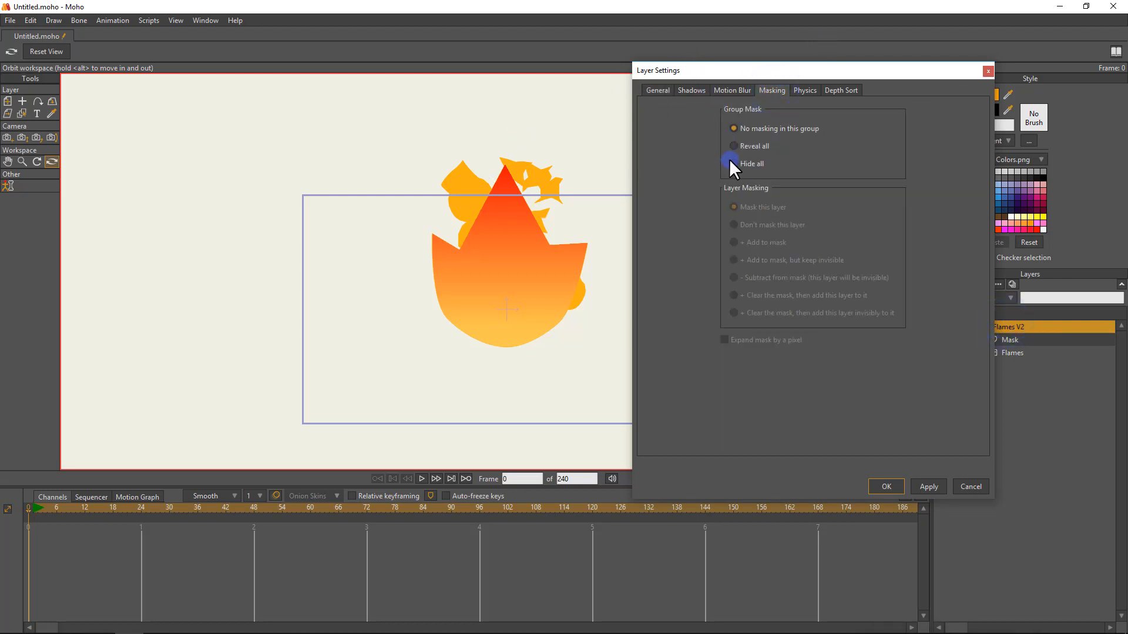
{"action": "left_click", "coordinate": [930, 486]}
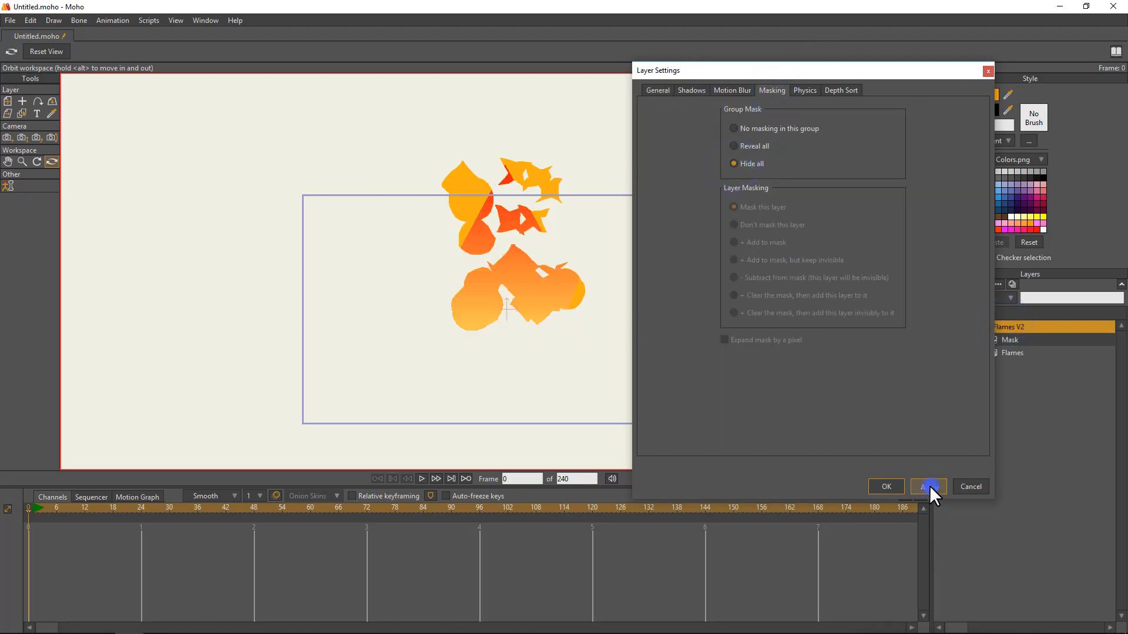
{"action": "left_click", "coordinate": [887, 487]}
{"action": "left_click", "coordinate": [890, 487]}
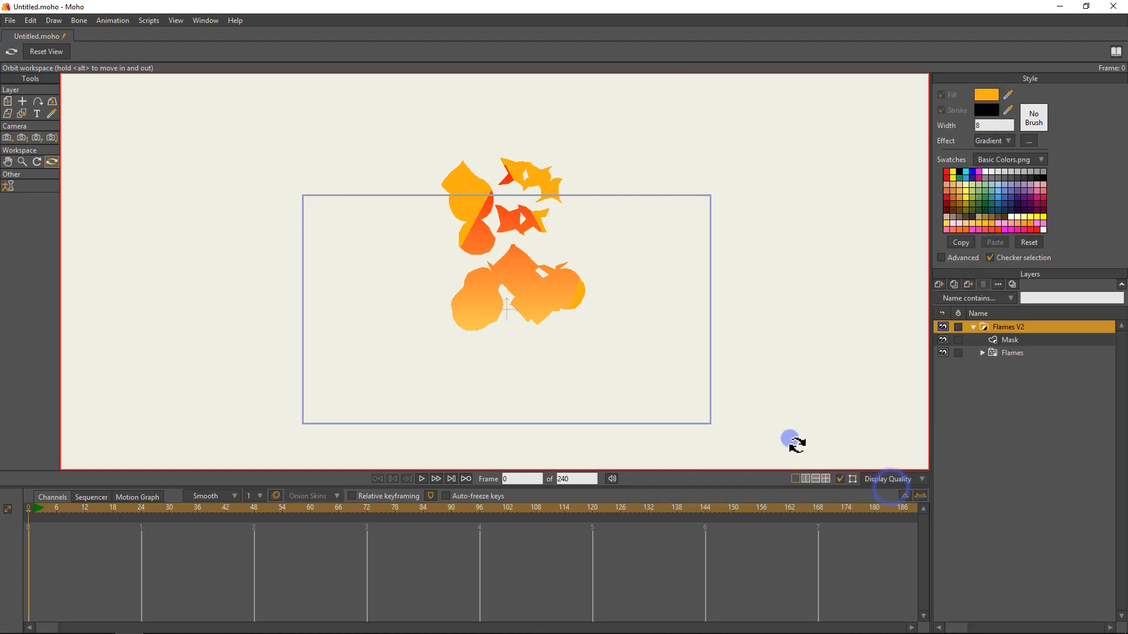
Advance through the timeline to frame 26 to check how the masked flames animate.
{"action": "key", "text": "Right"}
{"action": "key", "text": "Right"}
{"action": "key", "text": "Right"}
{"action": "key", "text": "Right"}
{"action": "key", "text": "Right"}
{"action": "key", "text": "Right"}
{"action": "key", "text": "Right"}
{"action": "key", "text": "Right"}
{"action": "key", "text": "Right"}
{"action": "key", "text": "Right"}
{"action": "key", "text": "Right"}
{"action": "key", "text": "Right"}
{"action": "key", "text": "Right"}
{"action": "key", "text": "Right"}
{"action": "key", "text": "Right"}
{"action": "key", "text": "Right"}
{"action": "key", "text": "Right"}
{"action": "key", "text": "Right"}
{"action": "key", "text": "Right"}
{"action": "key", "text": "Right"}
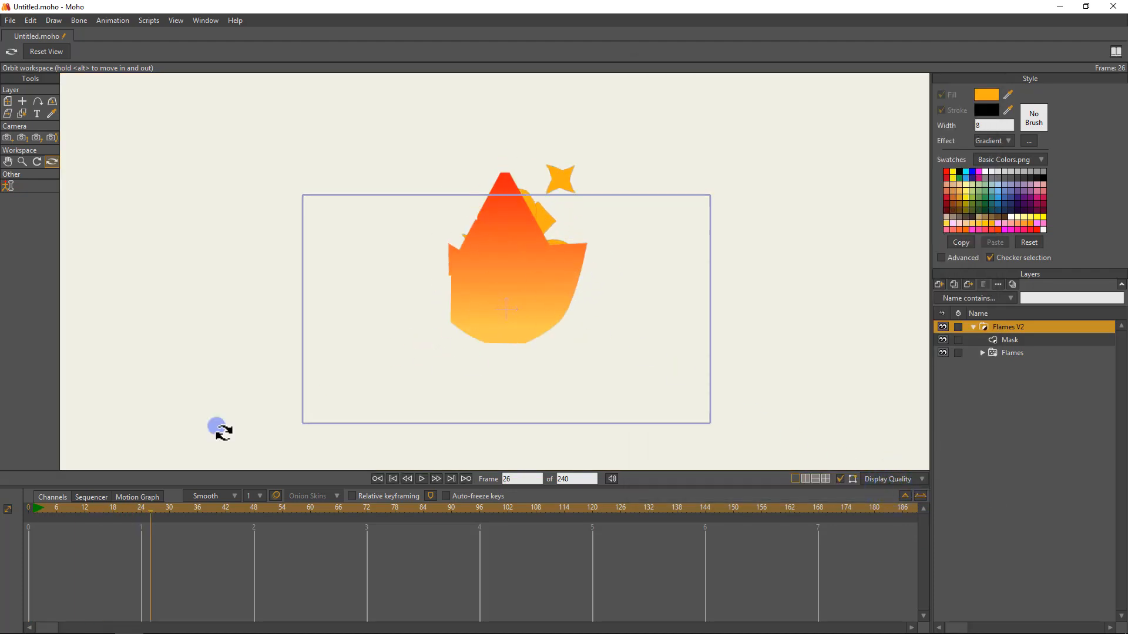
Move the timeline to frame 14 and render that frame to inspect the masked flames.
{"action": "mouse_move", "coordinate": [93, 506]}
{"action": "left_mouse_down"}
{"action": "mouse_move", "coordinate": [3, 512]}
{"action": "mouse_move", "coordinate": [134, 507]}
{"action": "mouse_move", "coordinate": [94, 508]}
{"action": "left_mouse_up"}
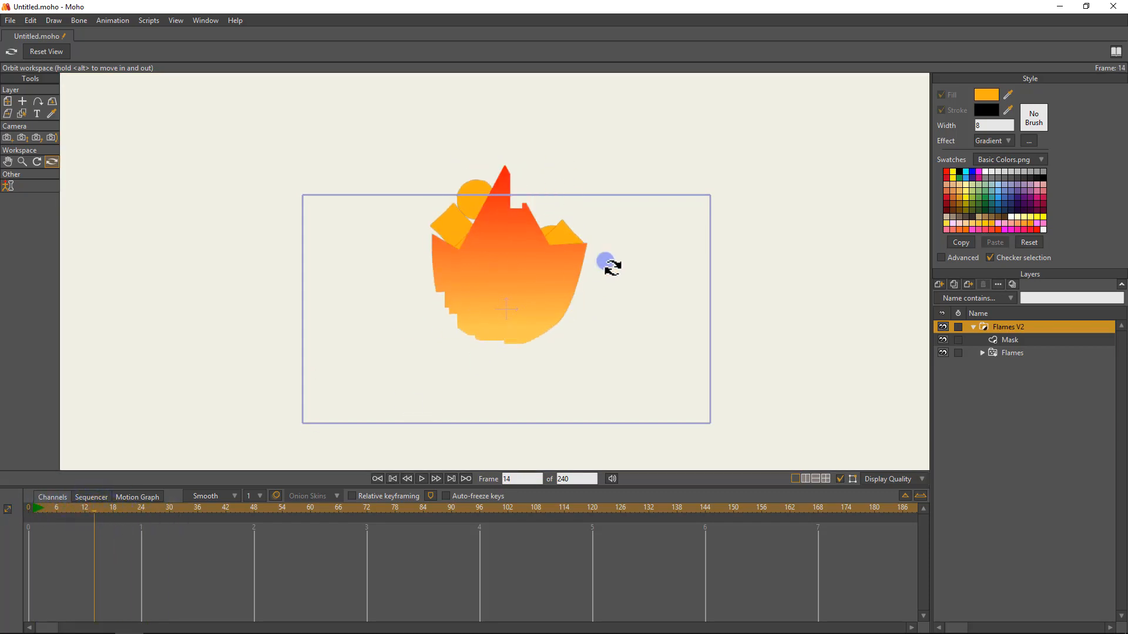
{"action": "key", "text": "ctrl+r"}
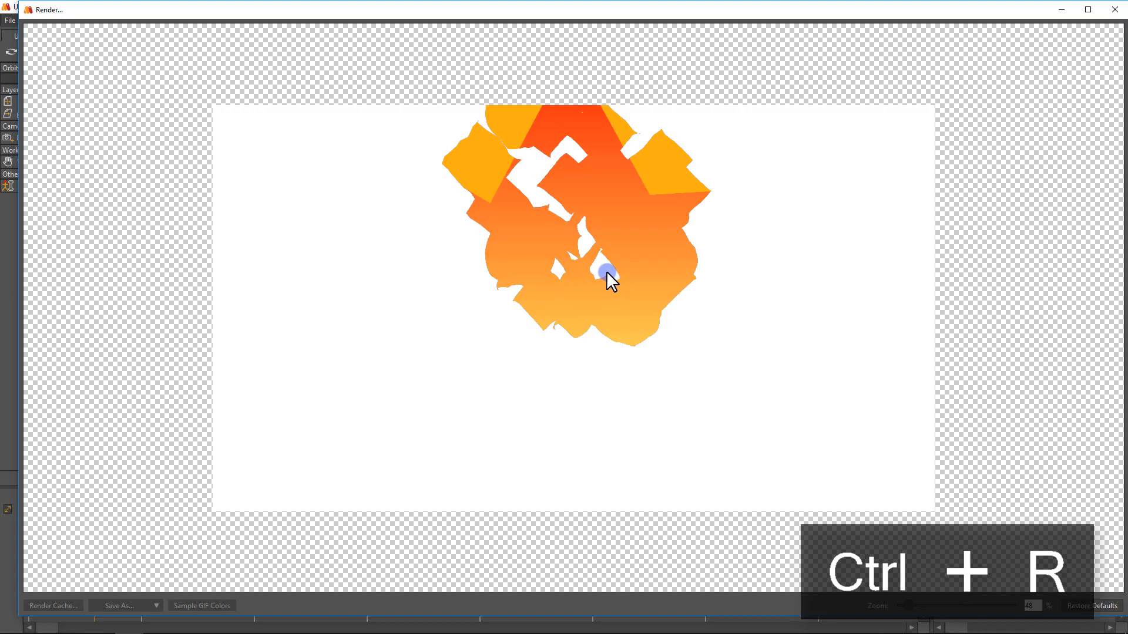
{"action": "scroll", "coordinate": [620, 280], "scroll_direction": "down", "scroll_amount": 3}
{"action": "scroll", "coordinate": [620, 280], "scroll_direction": "up", "scroll_amount": 2}
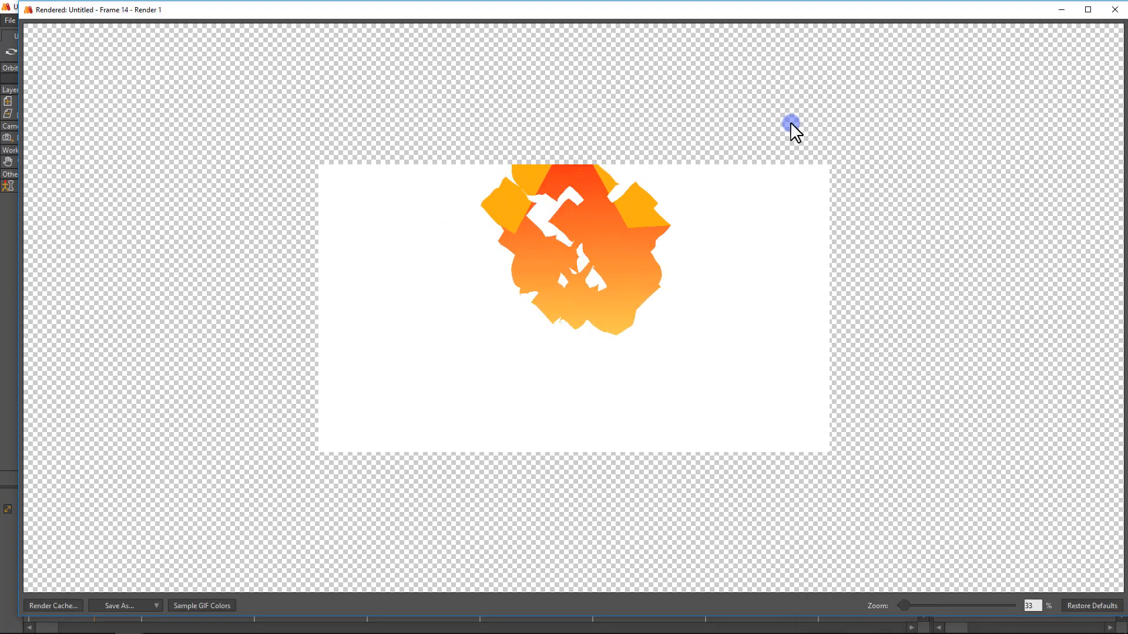
{"action": "left_click", "coordinate": [1116, 10]}
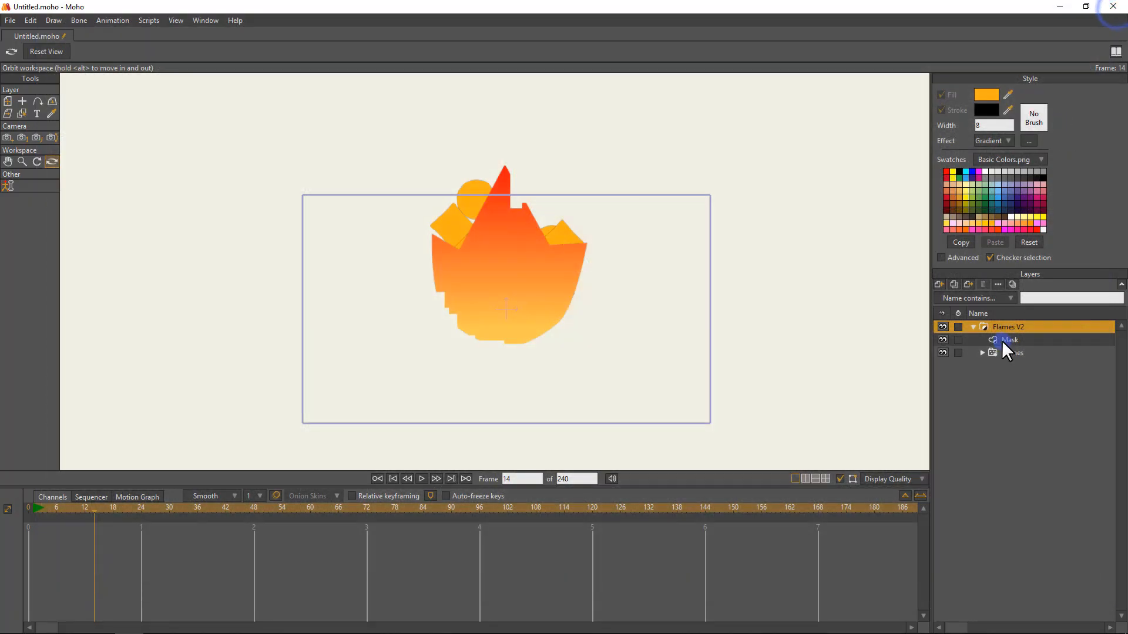
{"action": "left_click", "coordinate": [1002, 339]}
{"action": "left_click", "coordinate": [1003, 348]}
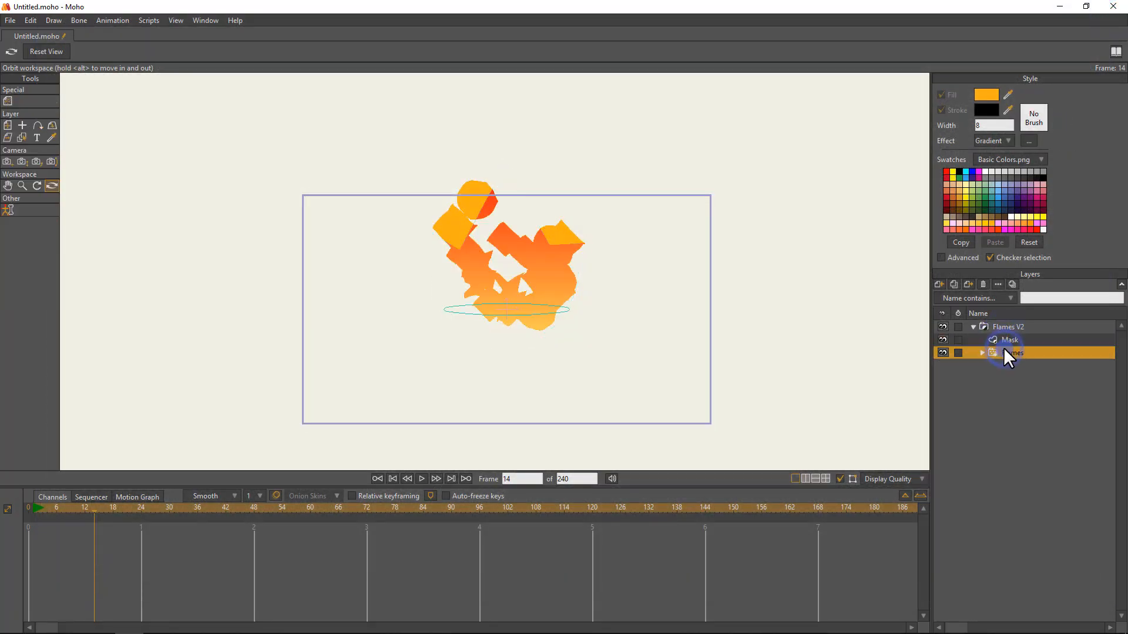
{"action": "left_click", "coordinate": [981, 350]}
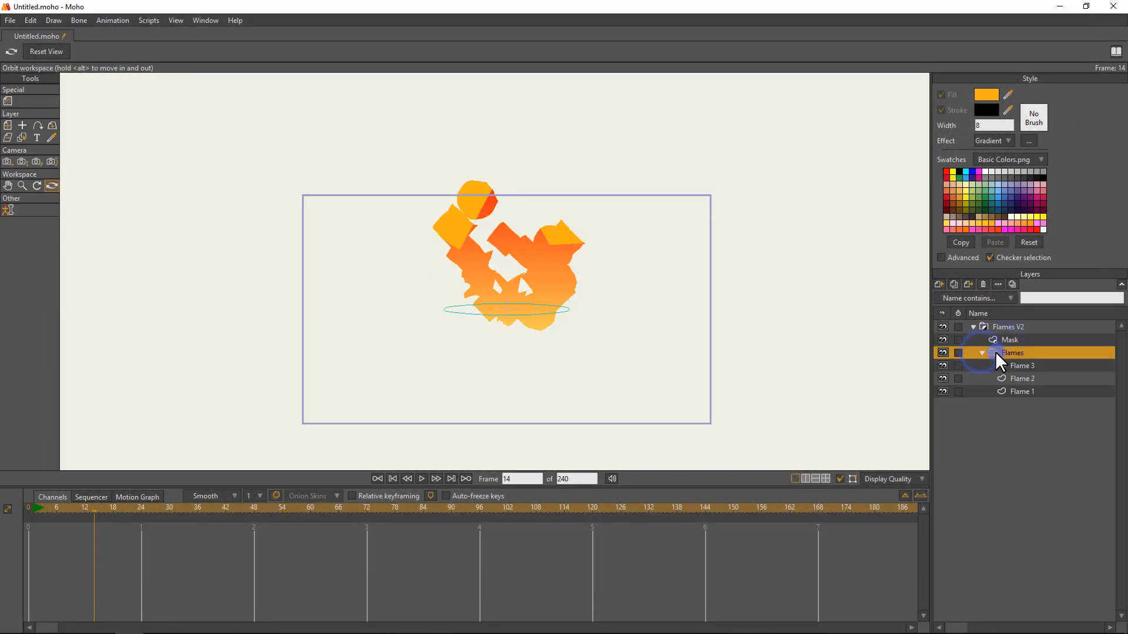
{"action": "double_click", "coordinate": [995, 351]}
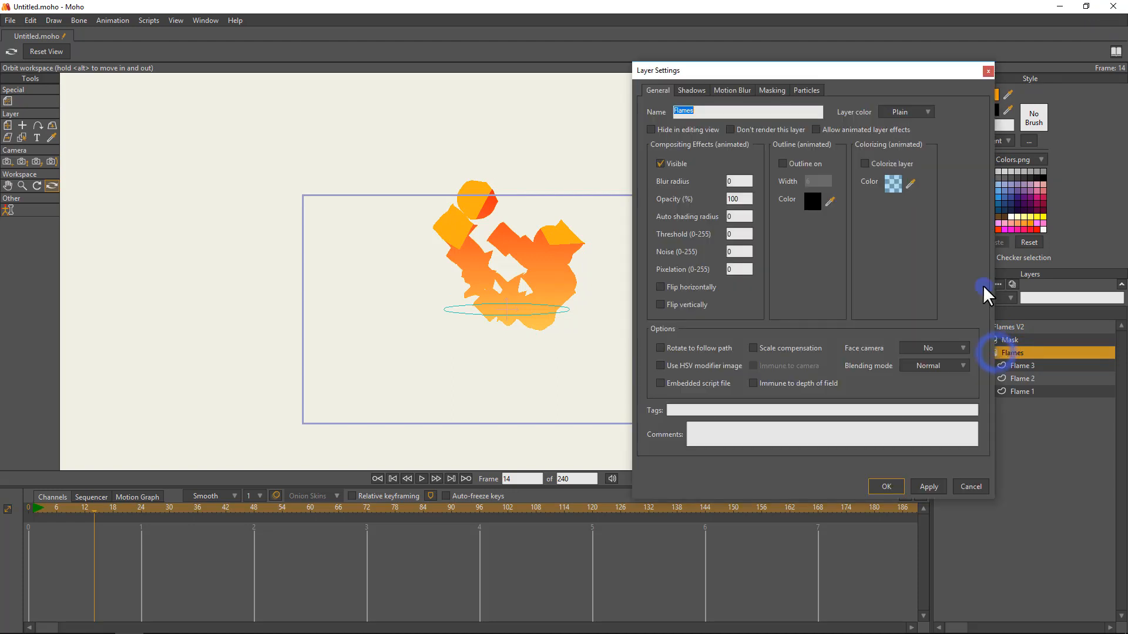
{"action": "left_click", "coordinate": [966, 486]}
{"action": "left_click", "coordinate": [982, 348]}
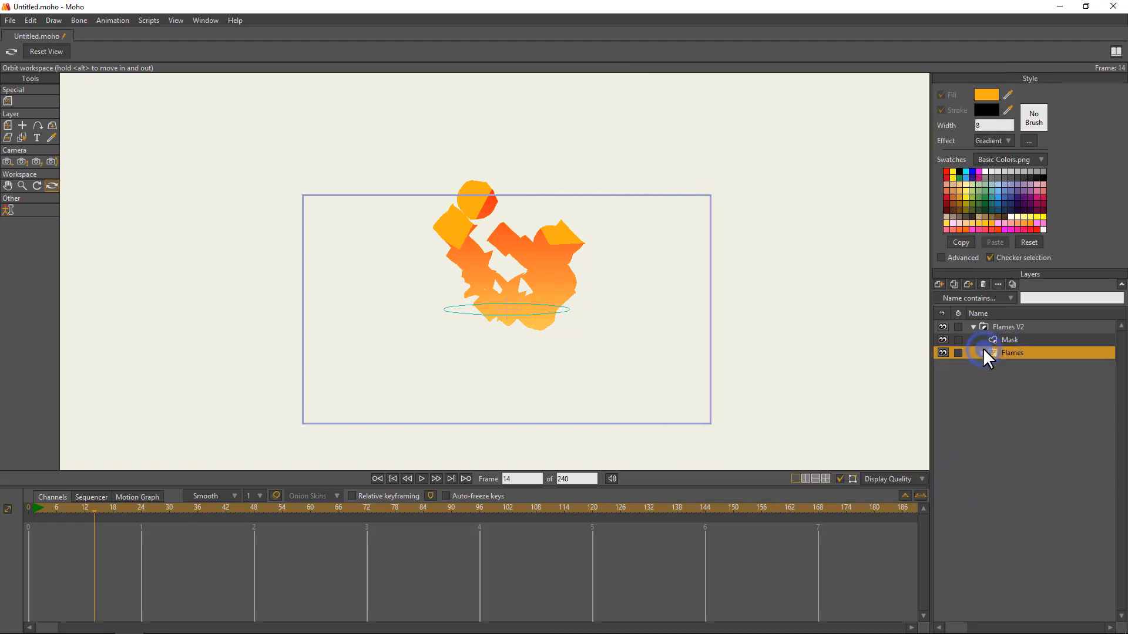
At frame 0, set the Flames layer's masking to "Add to mask, but keep invisible" and render the frame to check it.
{"action": "left_click", "coordinate": [26, 508]}
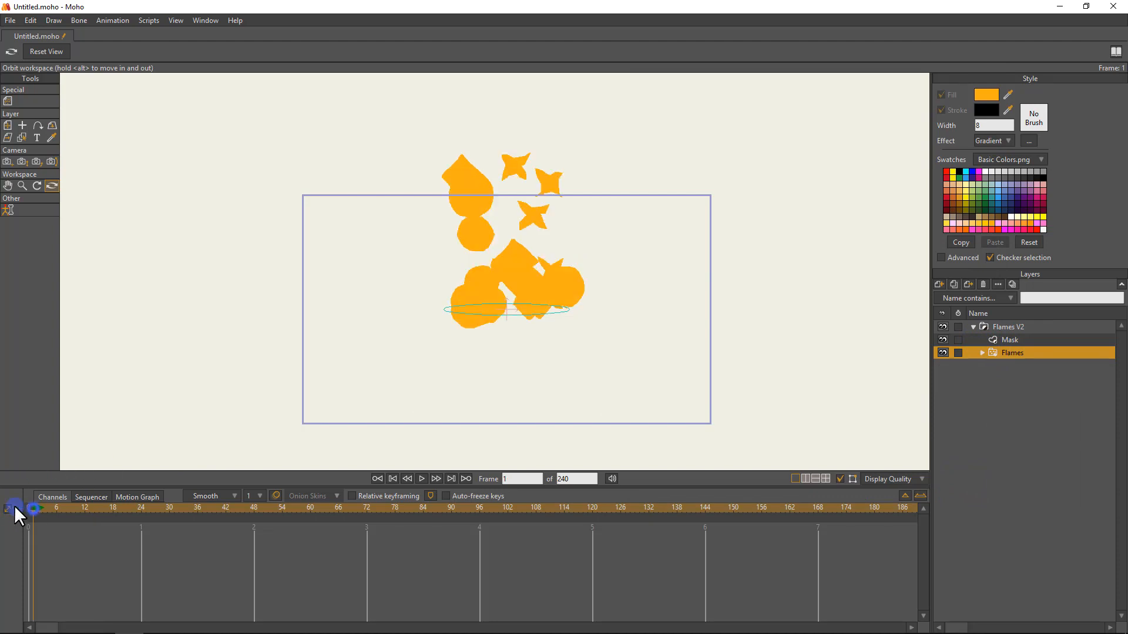
{"action": "double_click", "coordinate": [1013, 354]}
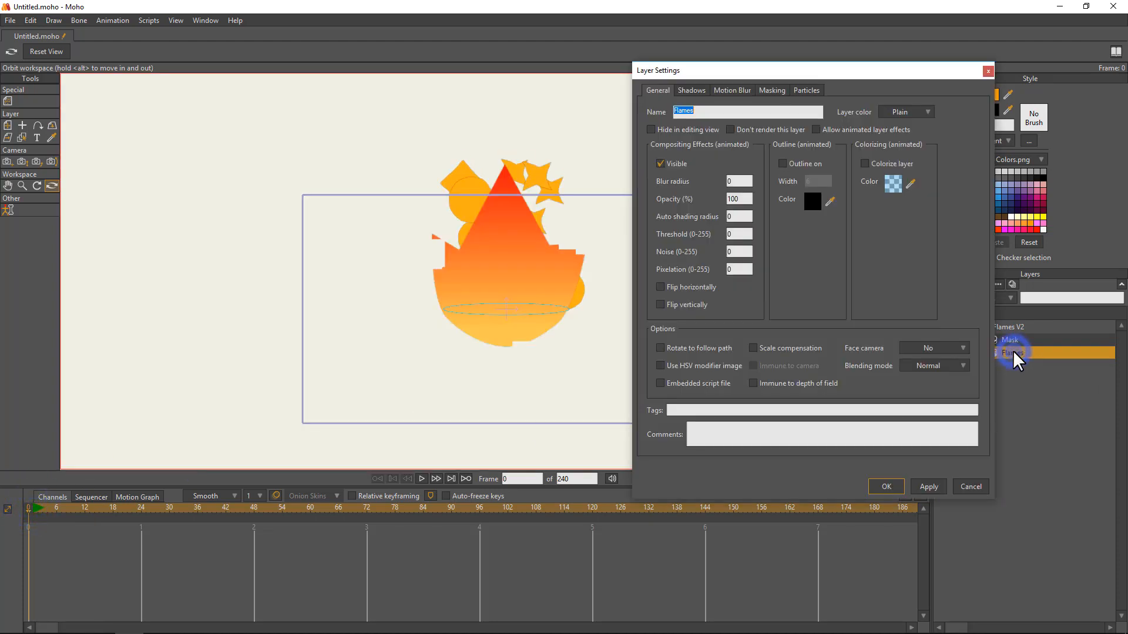
{"action": "left_click", "coordinate": [771, 89]}
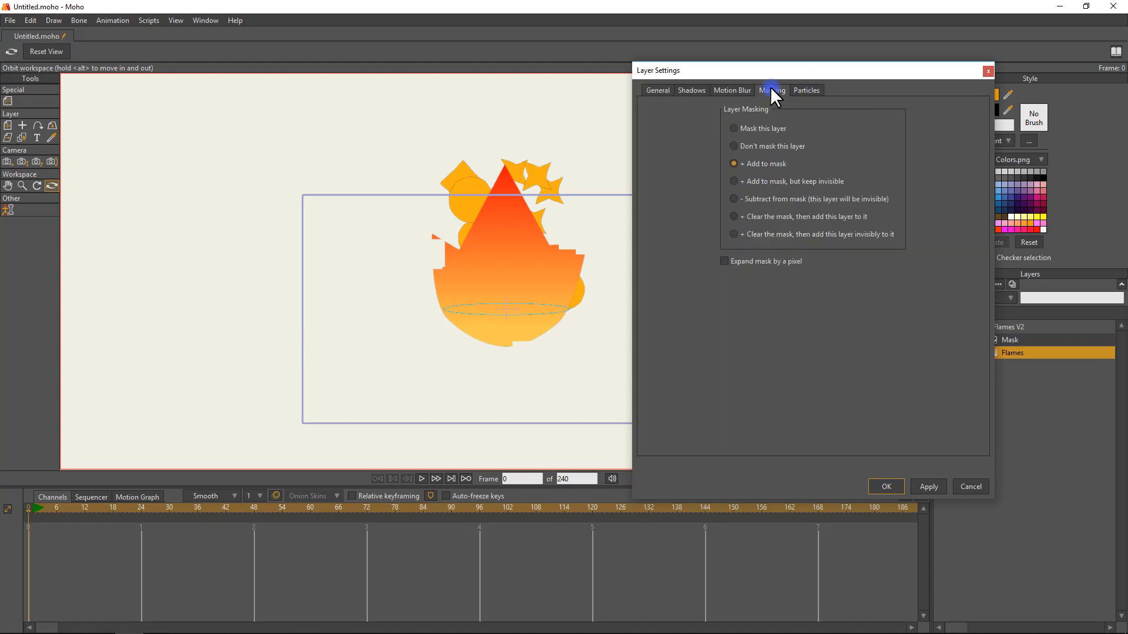
{"action": "left_click", "coordinate": [745, 182]}
{"action": "left_click", "coordinate": [926, 487]}
{"action": "left_click", "coordinate": [886, 486]}
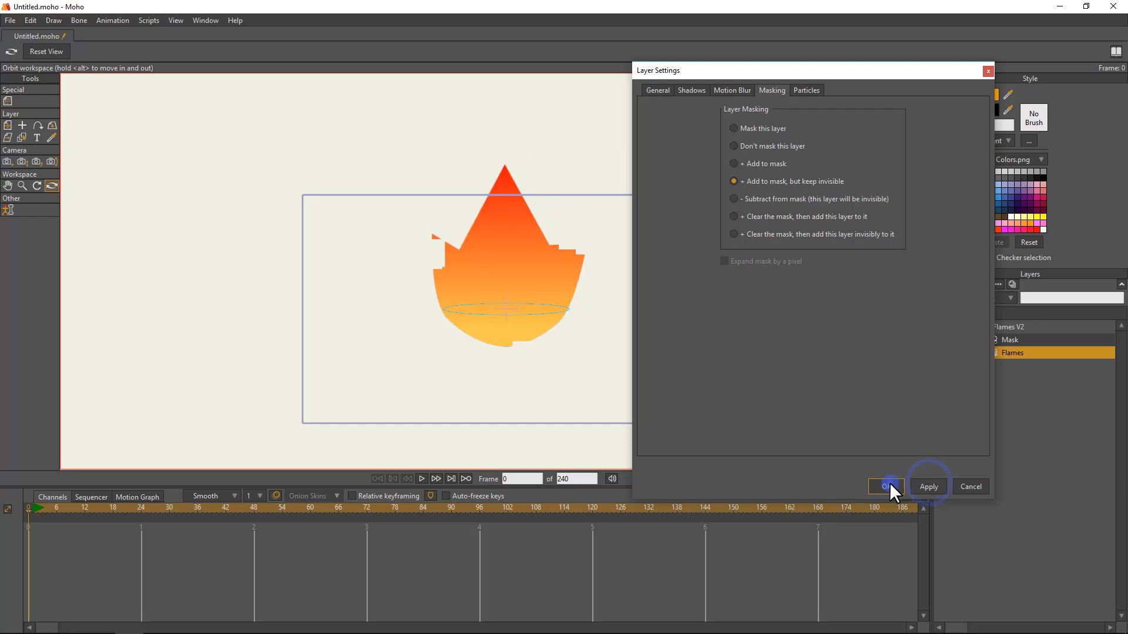
{"action": "key", "text": "ctrl+r"}
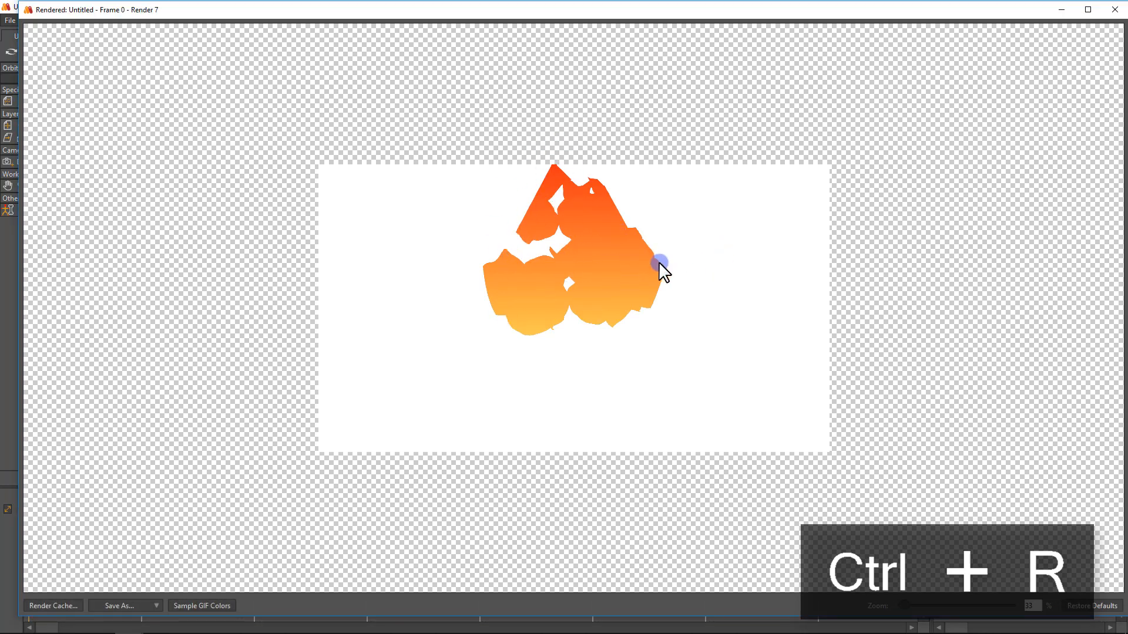
{"action": "left_click", "coordinate": [1114, 9]}
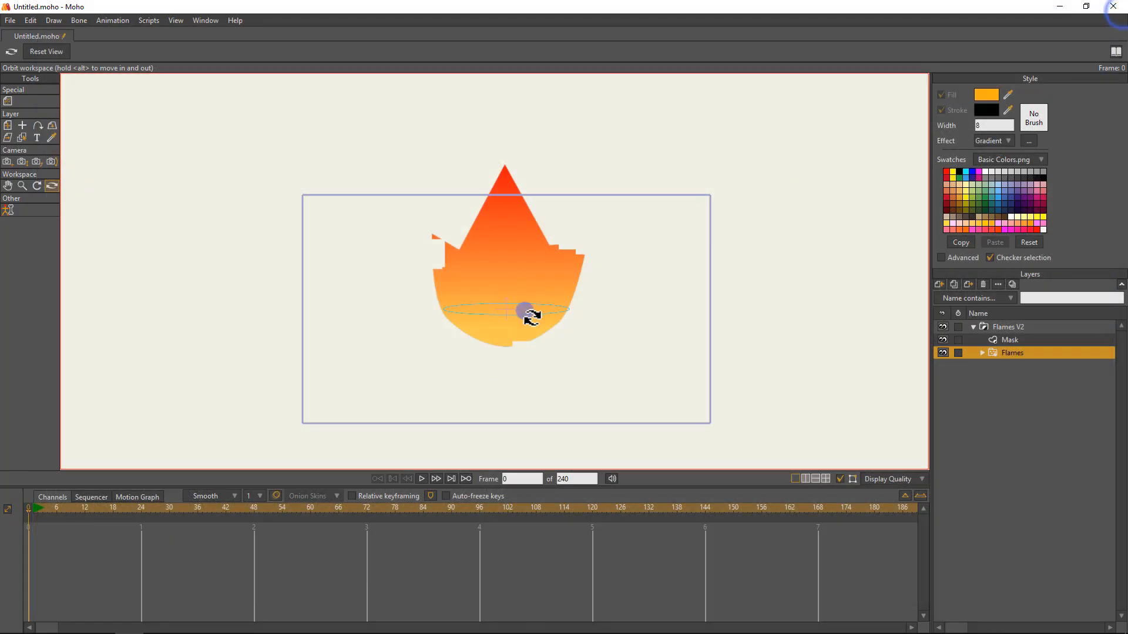
Move the Flames V2 group down inside the project frame to Y about -0.51, play the animation briefly and return to frame 0.
{"action": "left_click_drag", "start_coordinate": [582, 254], "coordinate": [604, 229]}
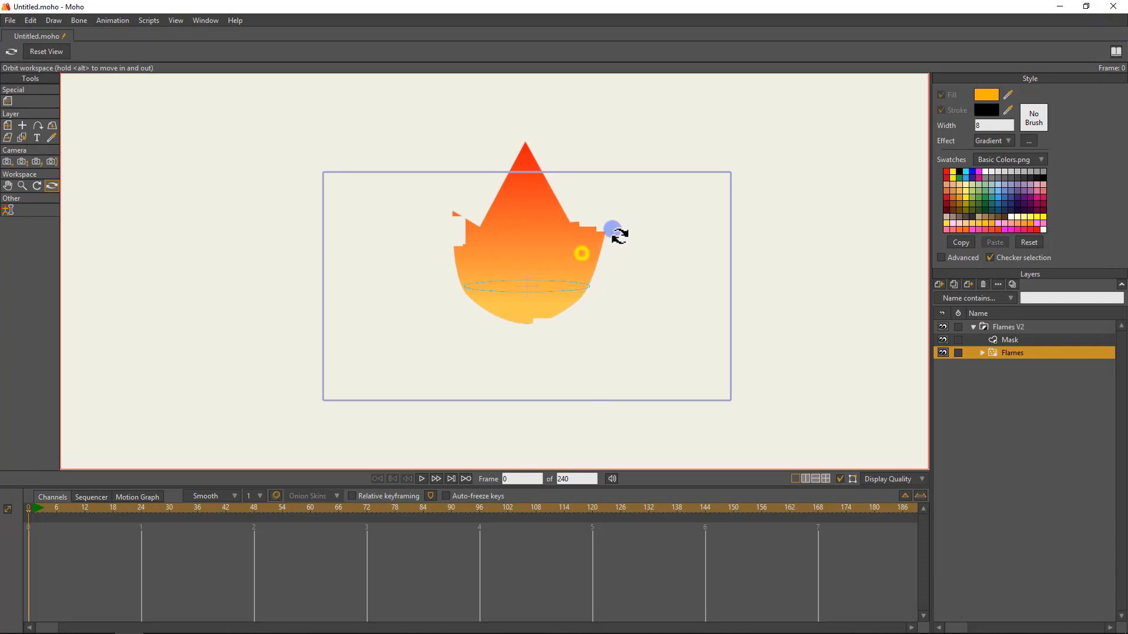
{"action": "left_click", "coordinate": [978, 327]}
{"action": "key", "text": "t"}
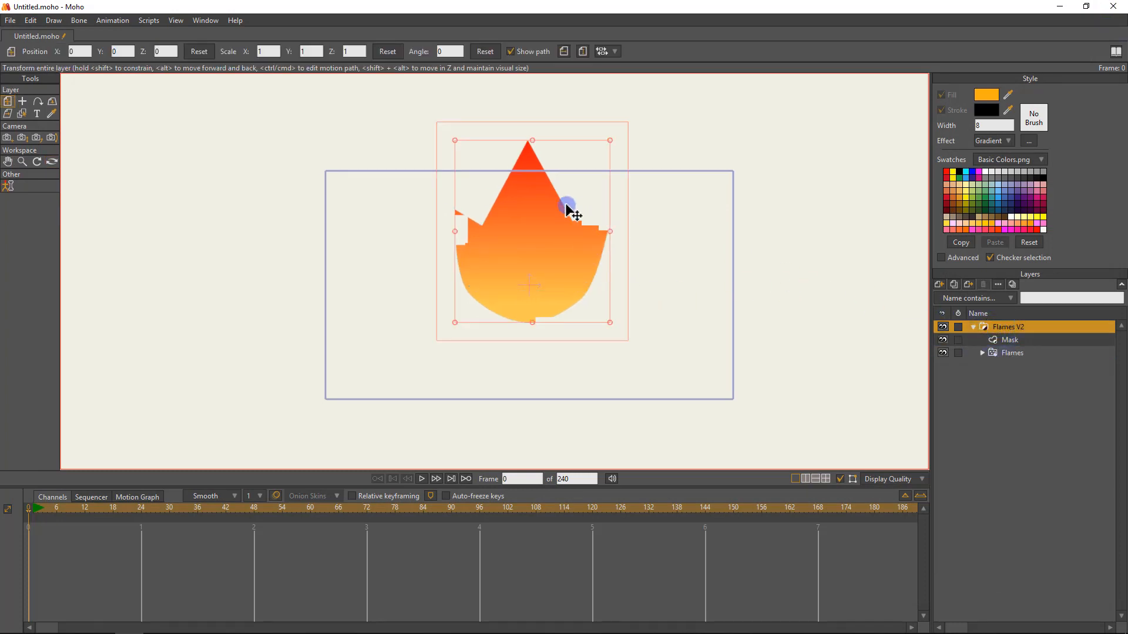
{"action": "left_click_drag", "start_coordinate": [566, 204], "coordinate": [560, 262]}
{"action": "key", "text": "space"}
{"action": "key", "text": "space"}
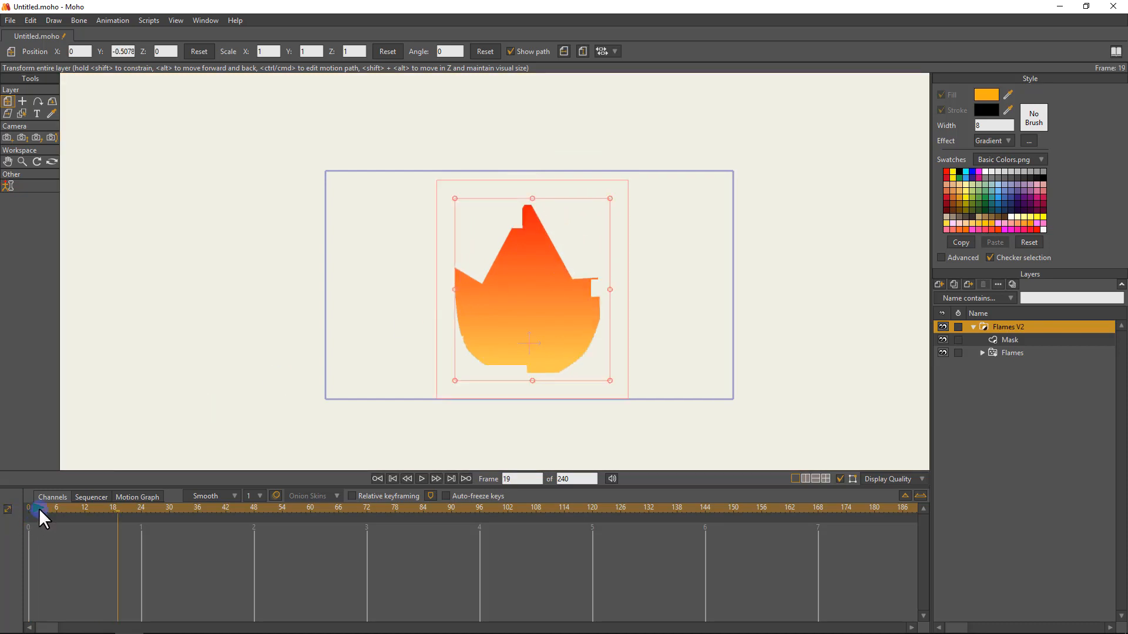
{"action": "left_click_drag", "start_coordinate": [38, 509], "coordinate": [13, 510]}
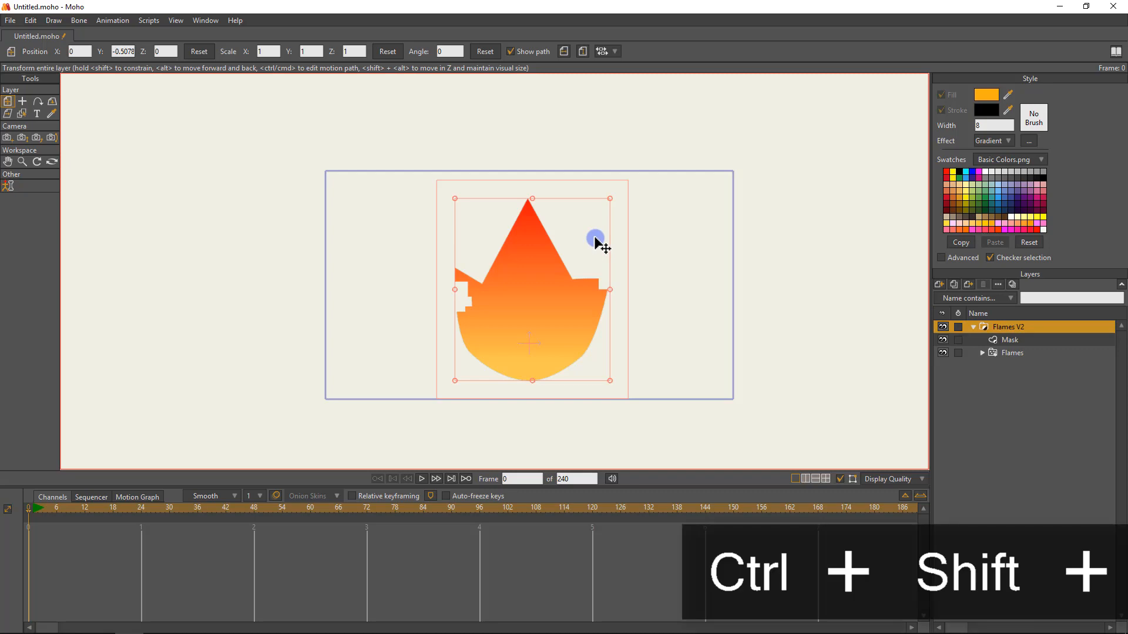
{"action": "key", "text": "ctrl+shift+p"}
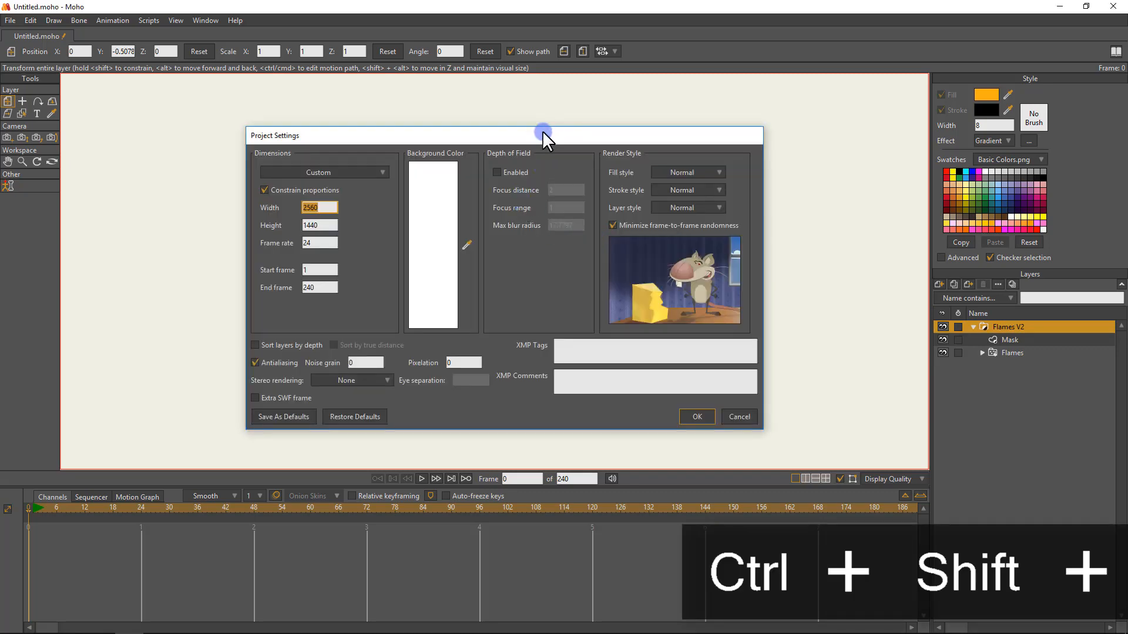
{"action": "mouse_move", "coordinate": [537, 137]}
{"action": "left_mouse_down"}
{"action": "mouse_move", "coordinate": [327, 370]}
{"action": "mouse_move", "coordinate": [634, 131]}
{"action": "mouse_move", "coordinate": [795, 115]}
{"action": "mouse_move", "coordinate": [571, 135]}
{"action": "mouse_move", "coordinate": [556, 124]}
{"action": "left_mouse_up"}
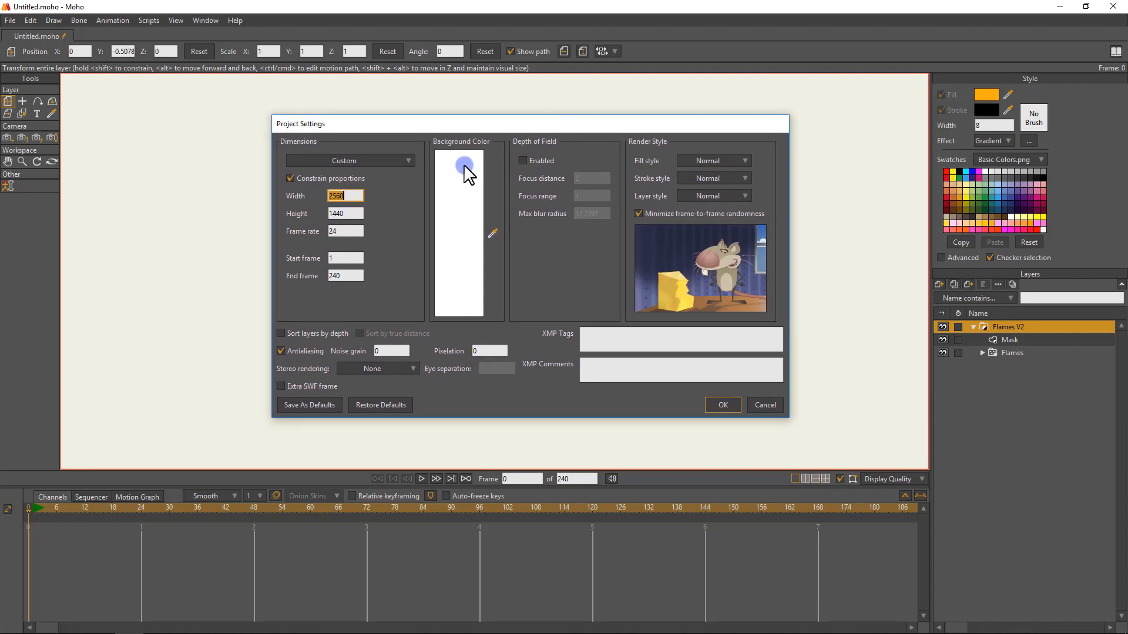
{"action": "left_click", "coordinate": [351, 197]}
{"action": "left_click", "coordinate": [353, 212]}
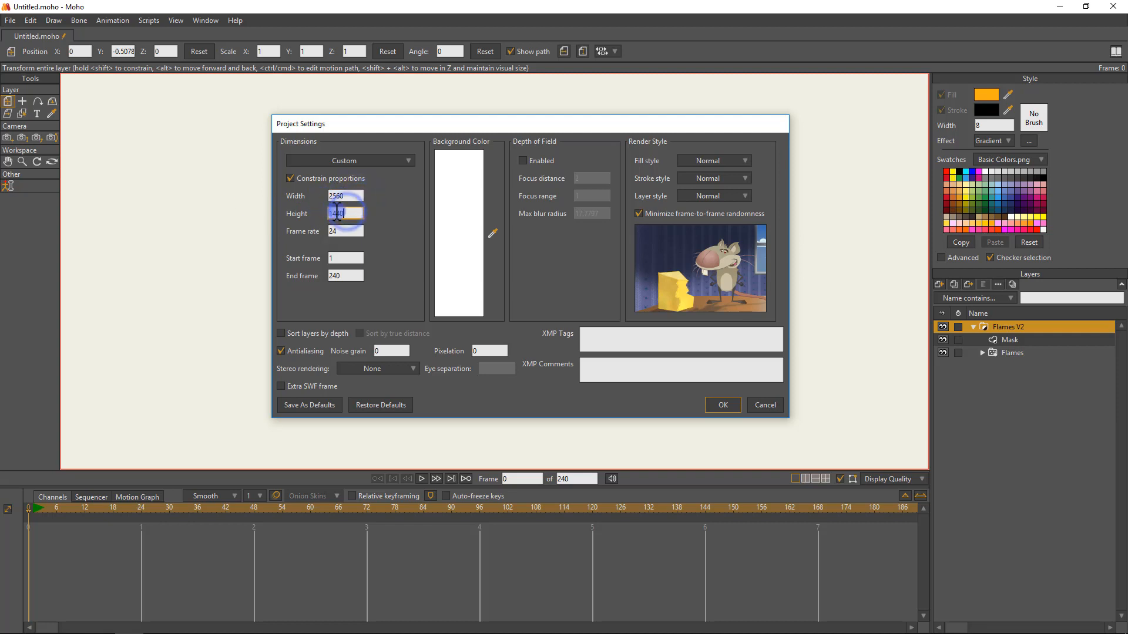
{"action": "double_click", "coordinate": [338, 194]}
{"action": "type", "text": "1920"}
{"action": "key", "text": "Escape"}
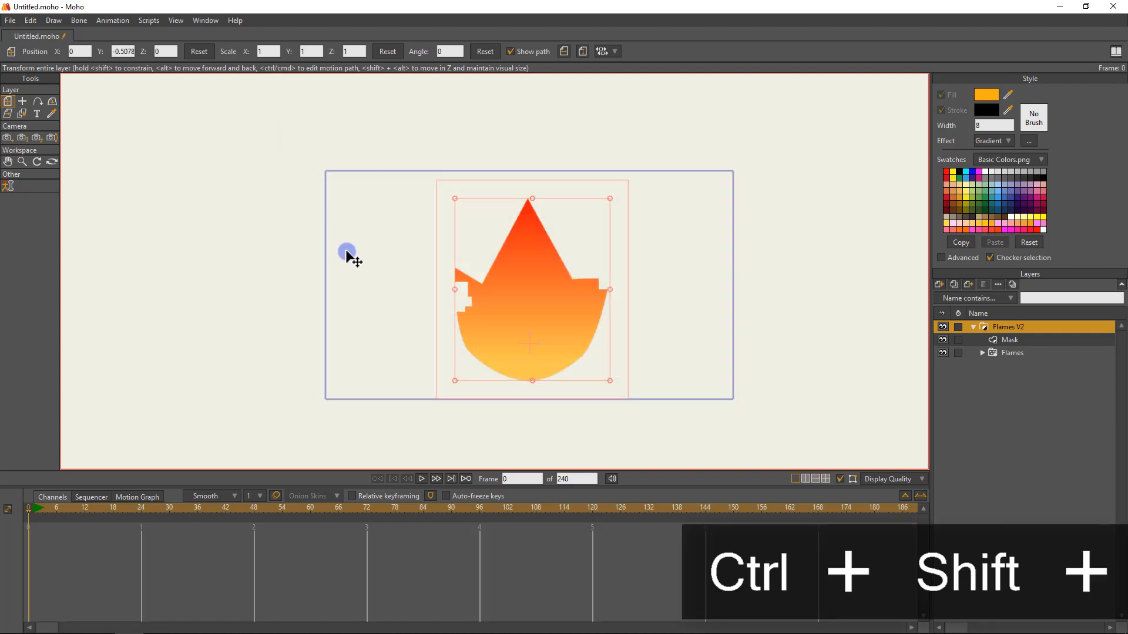
Set the project dimensions to 1920 x 1080 and the background color to black (000000).
{"action": "key", "text": "ctrl+shift+p"}
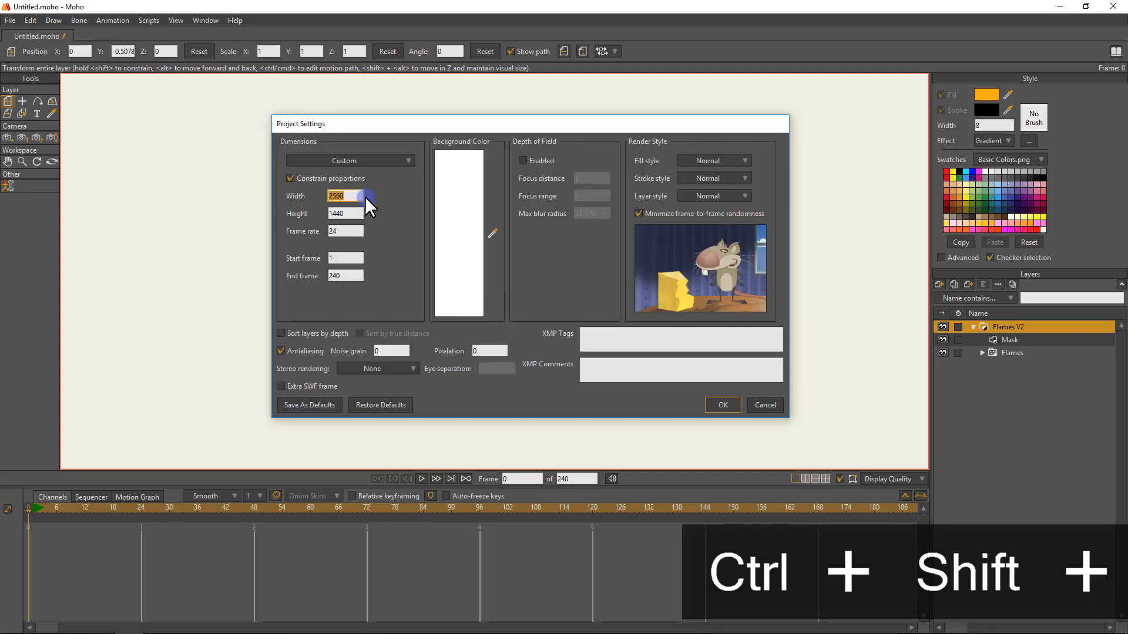
{"action": "key", "text": "Tab"}
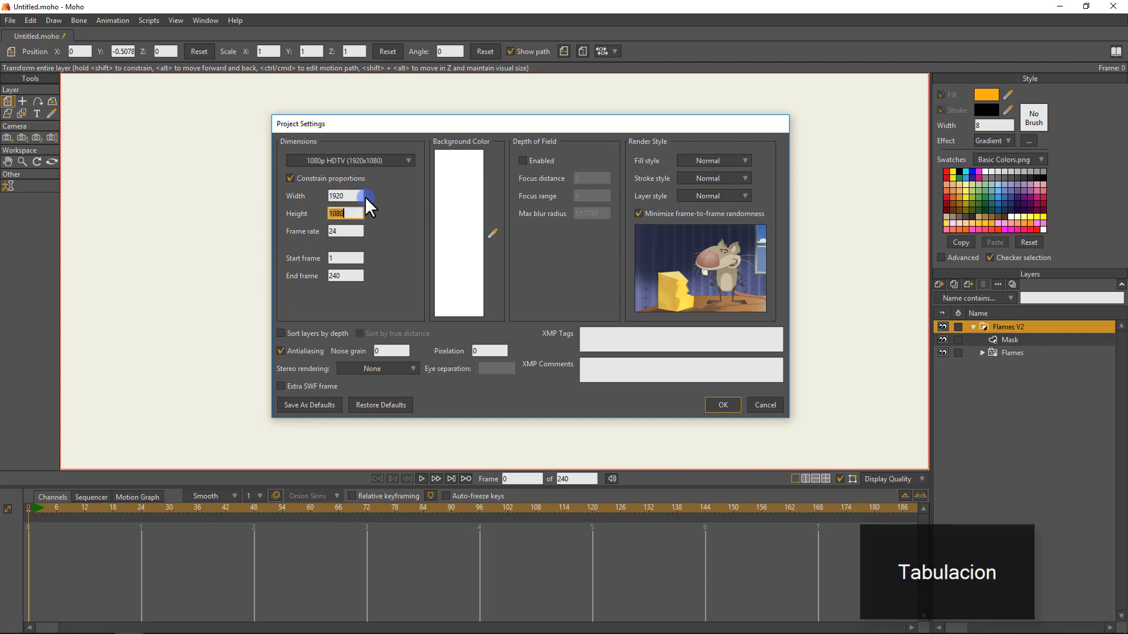
{"action": "left_click", "coordinate": [463, 185]}
{"action": "left_click_drag", "start_coordinate": [640, 175], "coordinate": [704, 206]}
{"action": "left_click", "coordinate": [793, 259]}
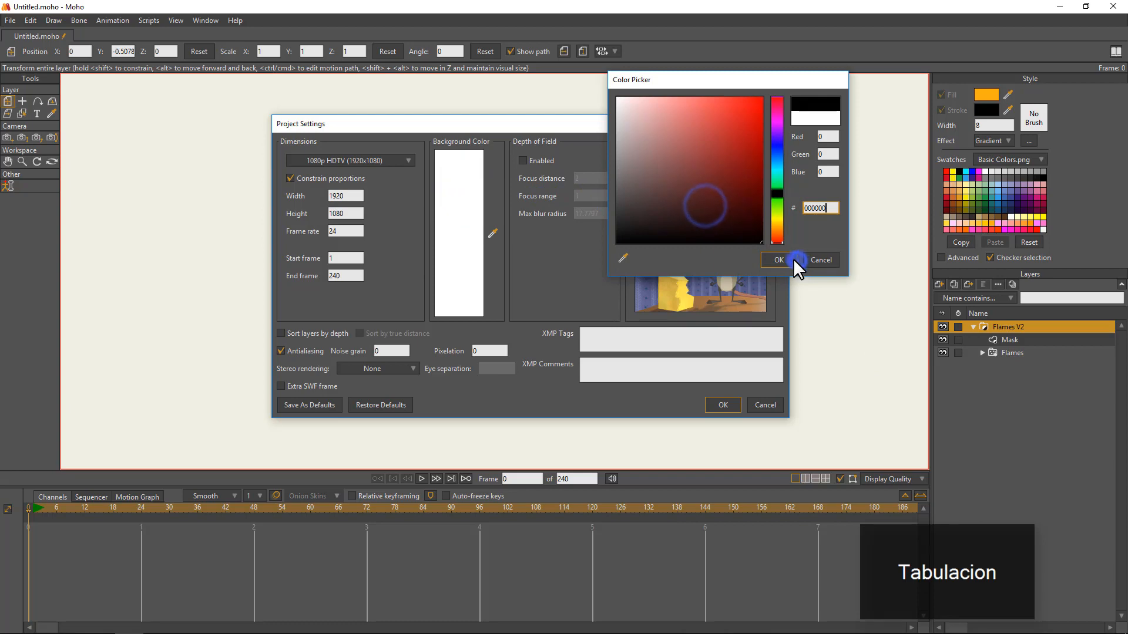
{"action": "left_click", "coordinate": [723, 404]}
Render frame 0 to check the flame against the black background.
{"action": "key", "text": "ctrl+r"}
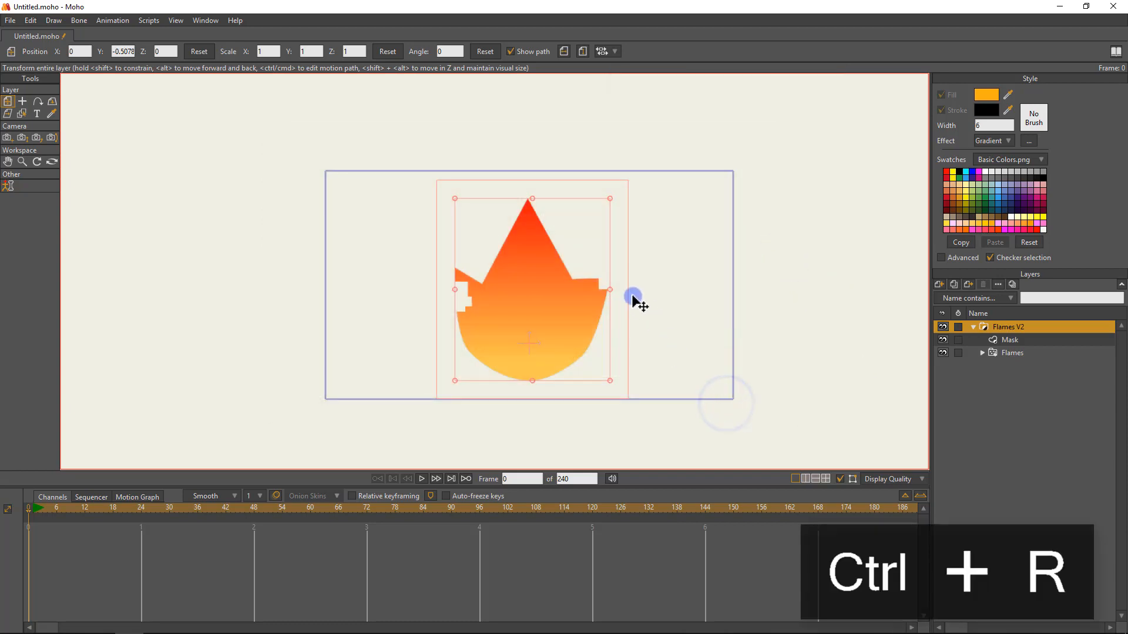
{"action": "scroll", "coordinate": [656, 284], "scroll_direction": "up", "scroll_amount": 3}
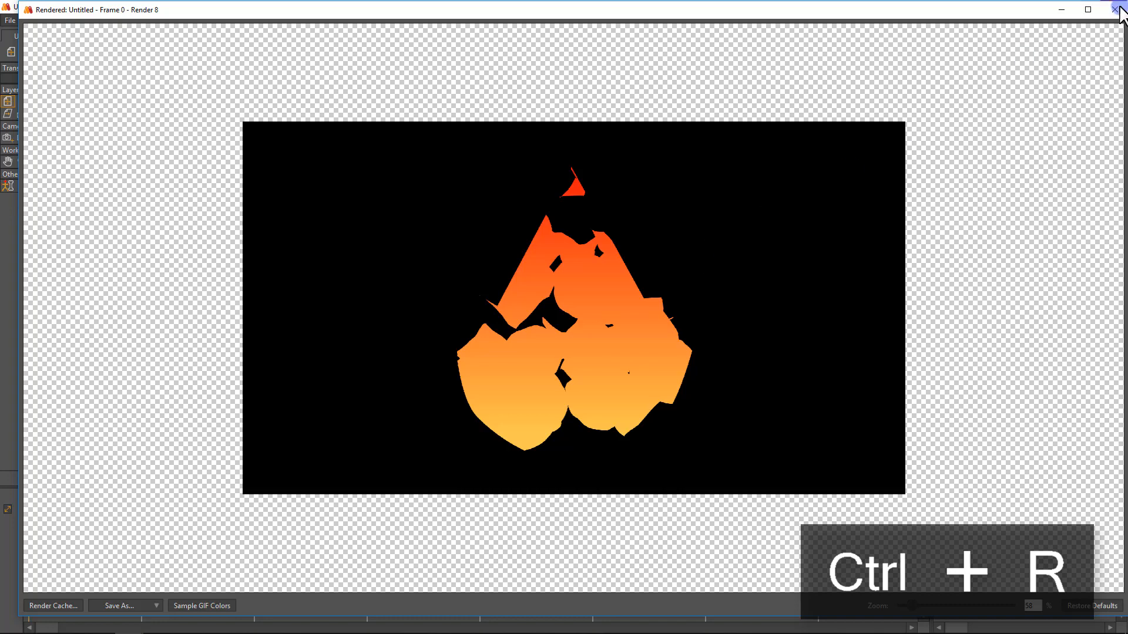
{"action": "left_click", "coordinate": [1114, 9]}
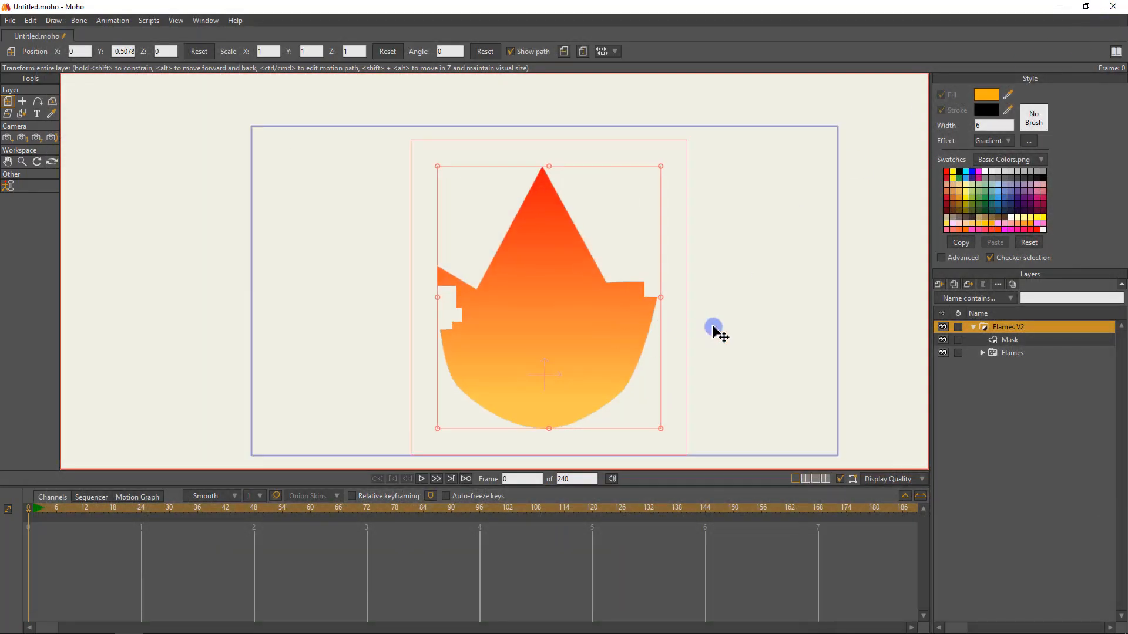
On the Mask layer, select every outline point except the bottom one and split the segments between them.
{"action": "left_click", "coordinate": [1026, 338]}
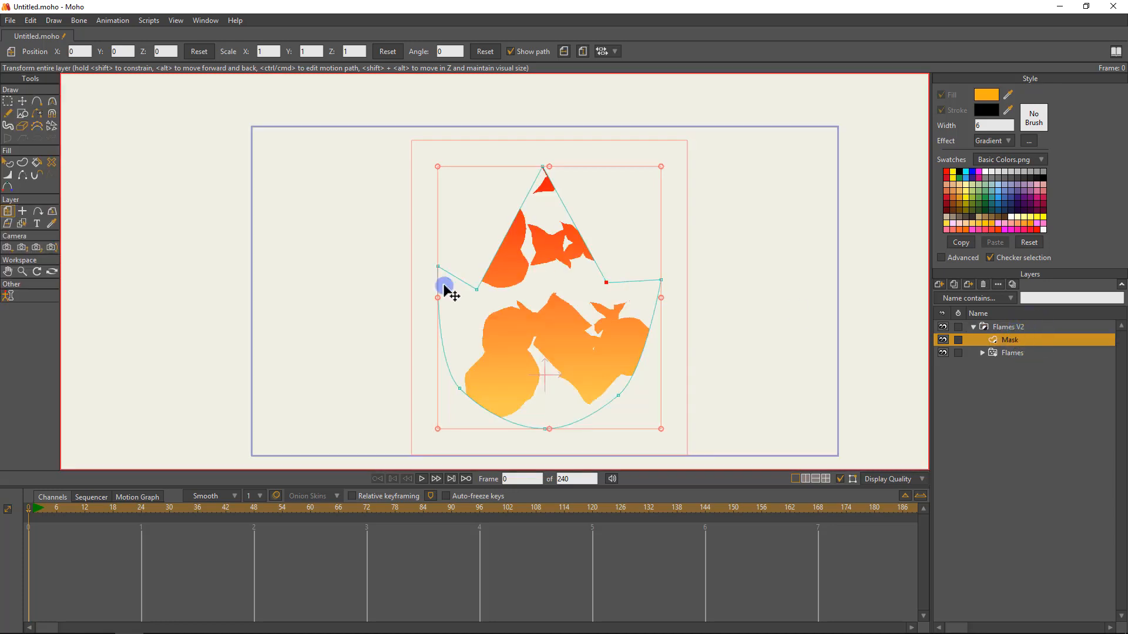
{"action": "key", "text": "g"}
{"action": "scroll", "coordinate": [689, 383], "scroll_direction": "down", "scroll_amount": 3}
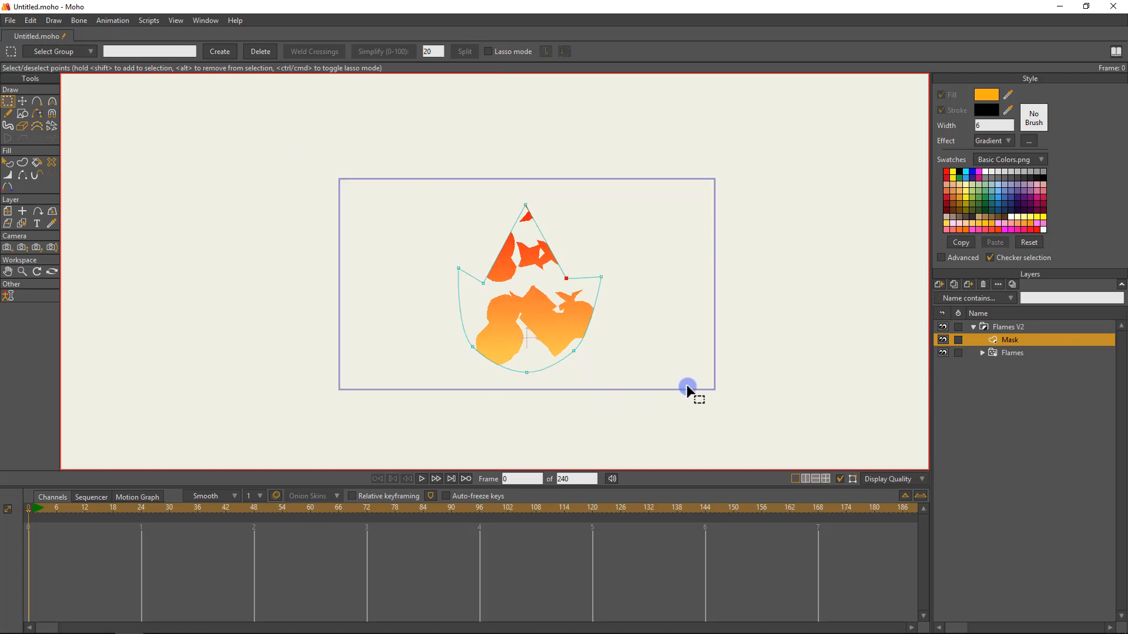
{"action": "left_click_drag", "start_coordinate": [728, 368], "coordinate": [217, 103]}
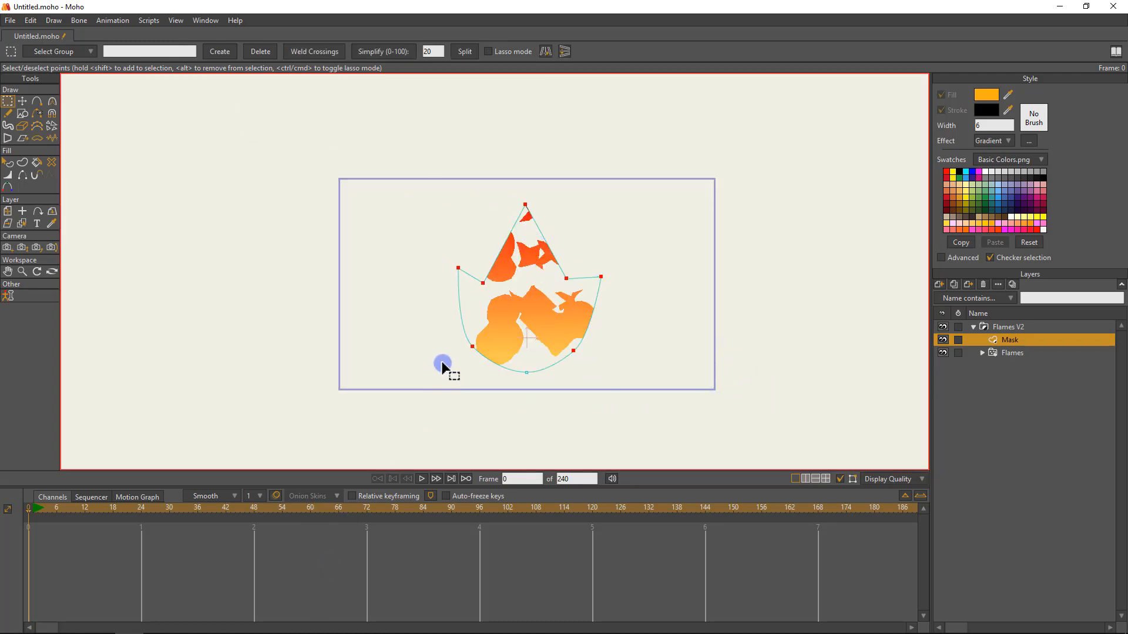
{"action": "left_click", "coordinate": [667, 358]}
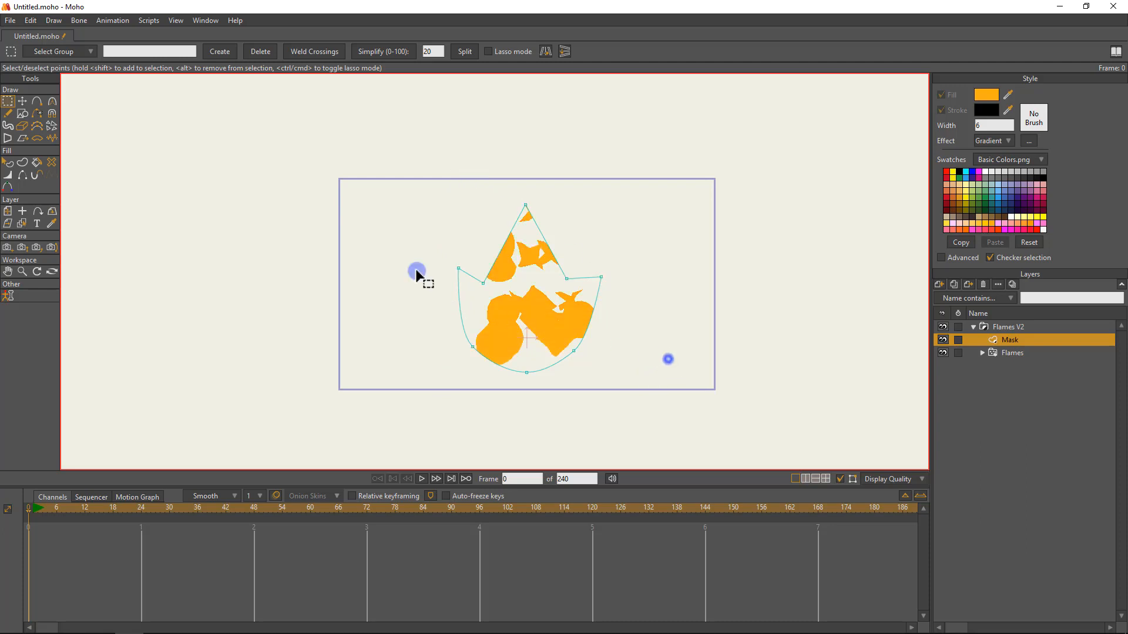
{"action": "left_click_drag", "start_coordinate": [422, 151], "coordinate": [669, 359]}
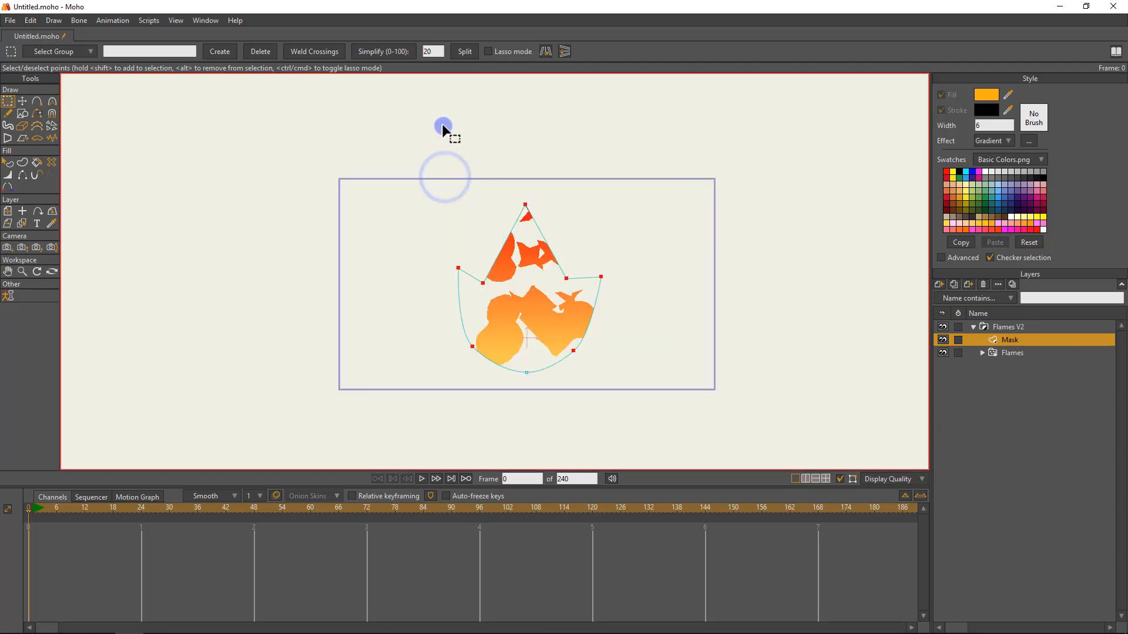
{"action": "left_click", "coordinate": [468, 51]}
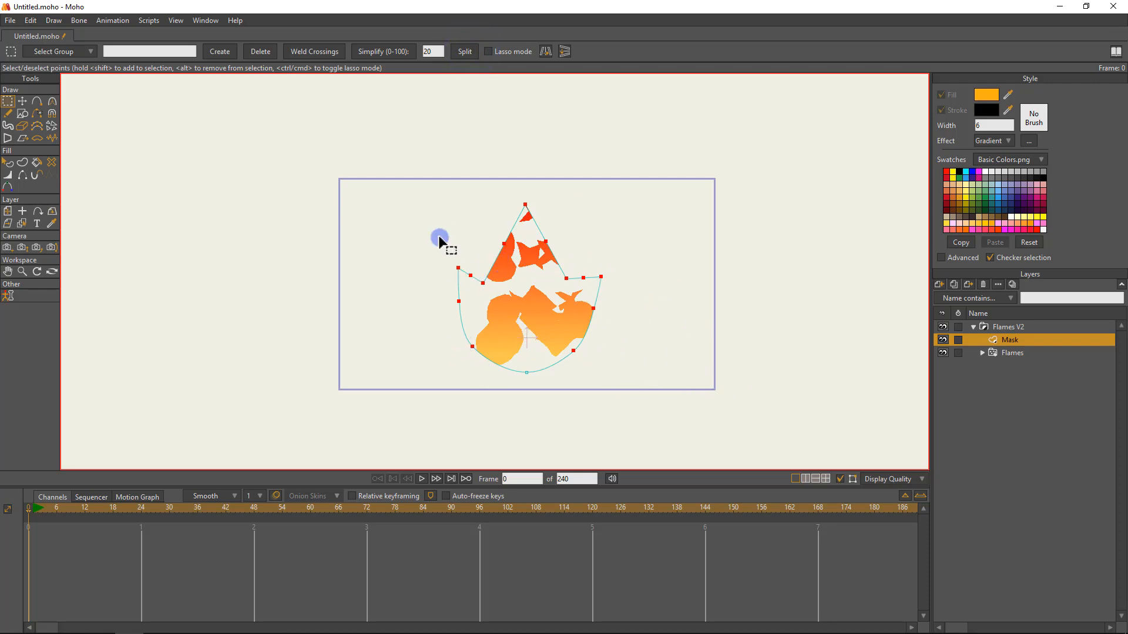
Select all points of the Mask outline and open the Wavy warp script's settings.
{"action": "left_click", "coordinate": [620, 202]}
{"action": "left_click_drag", "start_coordinate": [380, 151], "coordinate": [682, 371]}
{"action": "left_click", "coordinate": [149, 20]}
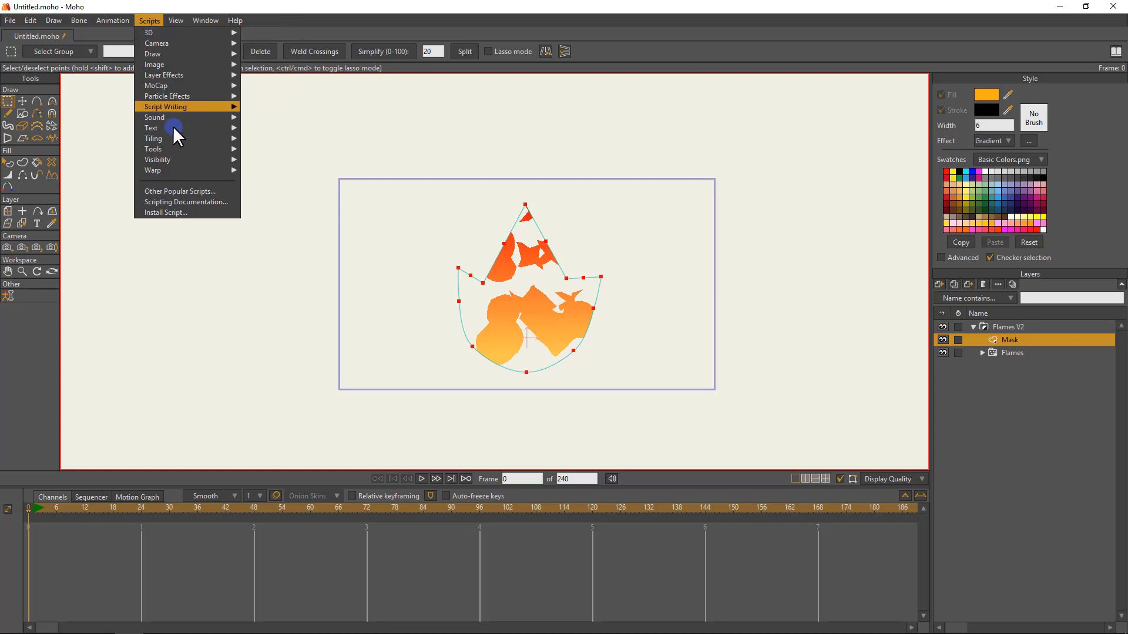
{"action": "mouse_move", "coordinate": [191, 171]}
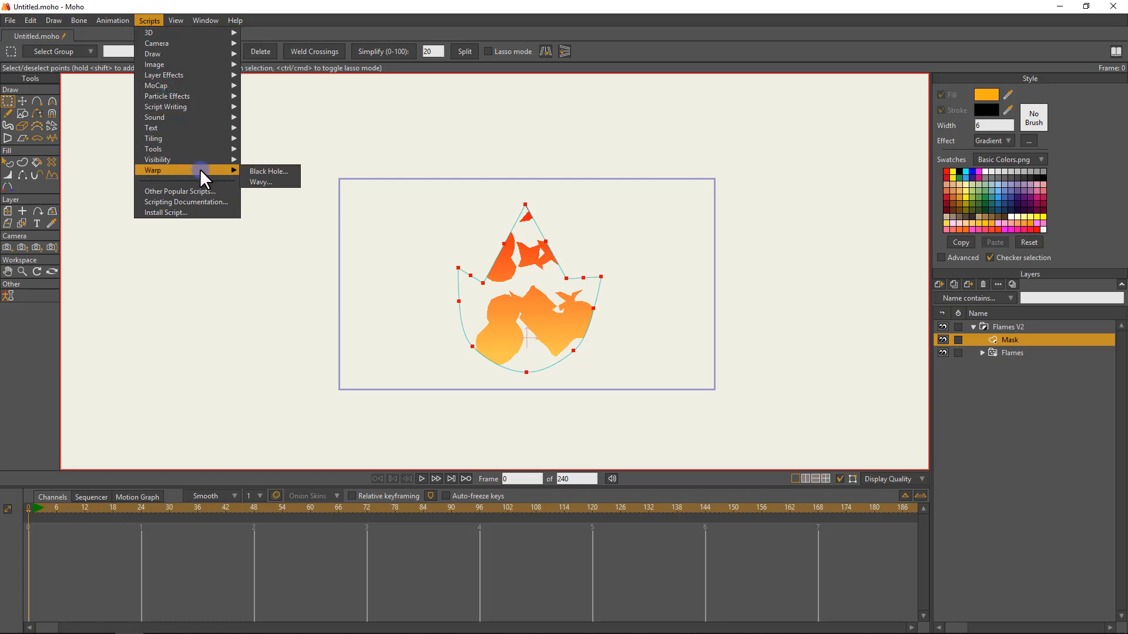
{"action": "left_click", "coordinate": [256, 181]}
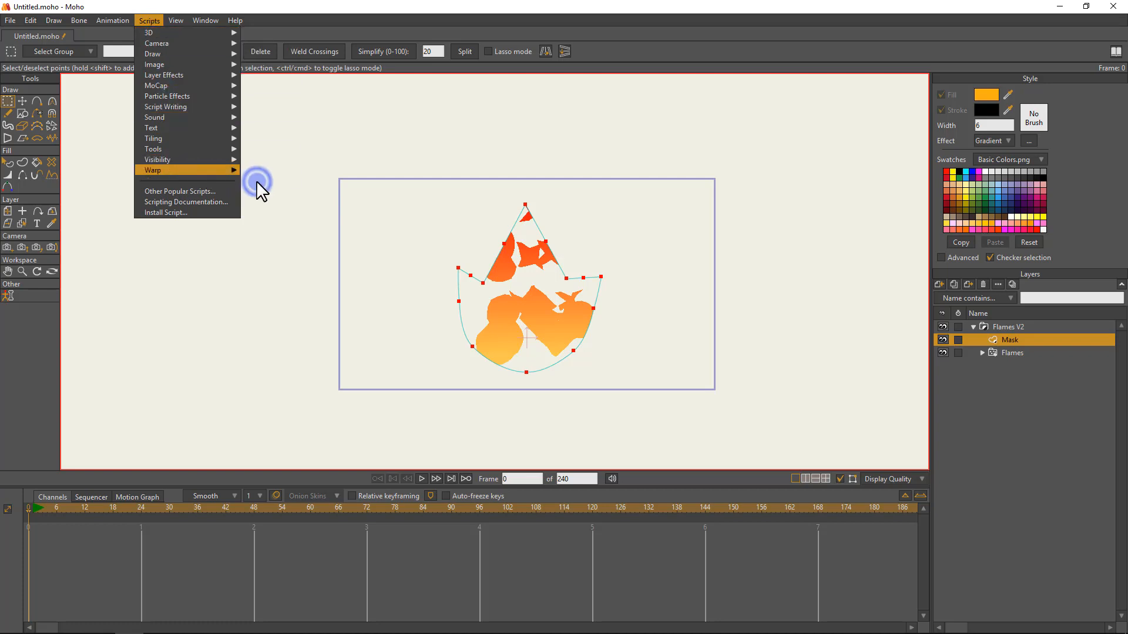
{"action": "left_click_drag", "start_coordinate": [596, 246], "coordinate": [400, 202]}
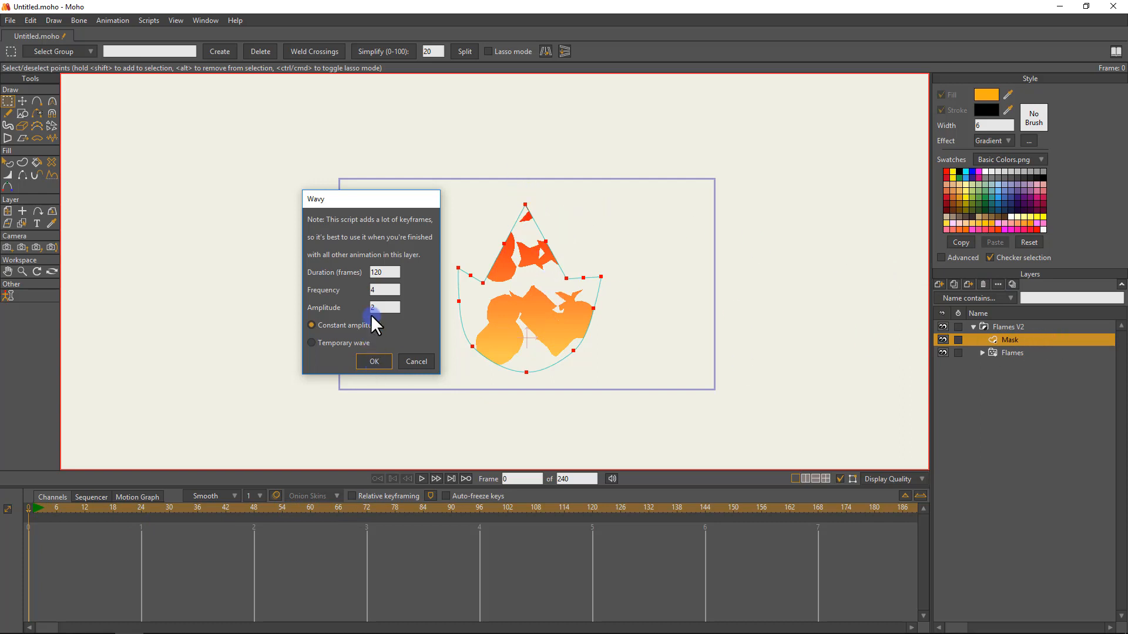
Apply the Wavy script to the Mask with a duration of 72 frames, frequency 4, amplitude 2 and constant amplitude.
{"action": "left_click", "coordinate": [392, 273]}
{"action": "left_click_drag", "start_coordinate": [392, 273], "coordinate": [368, 270]}
{"action": "type", "text": "72"}
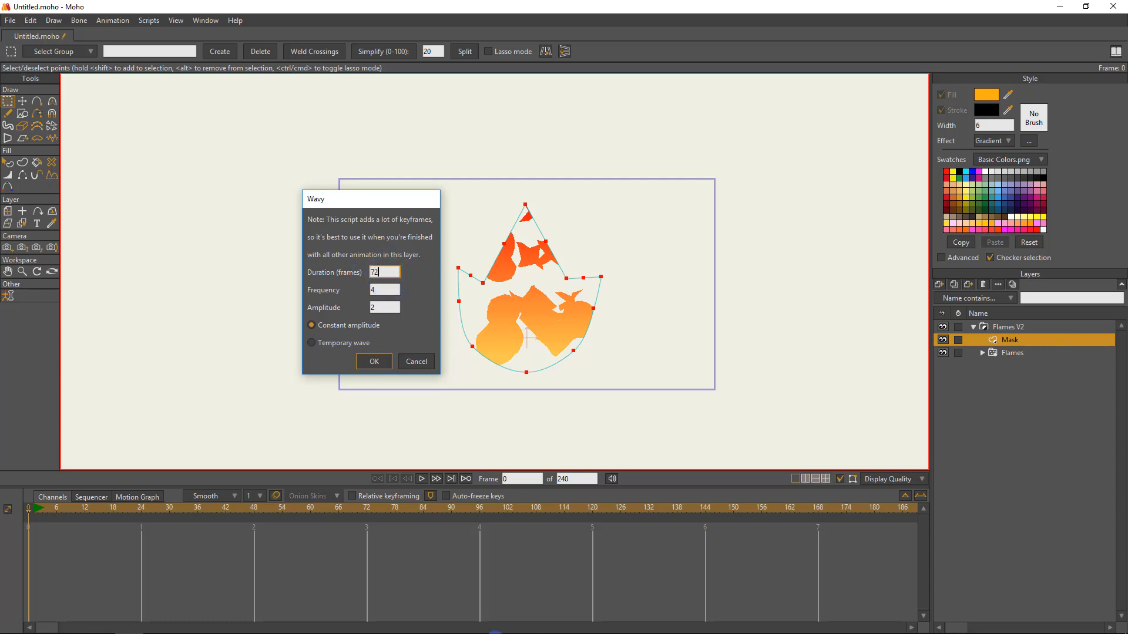
{"action": "left_click", "coordinate": [391, 289]}
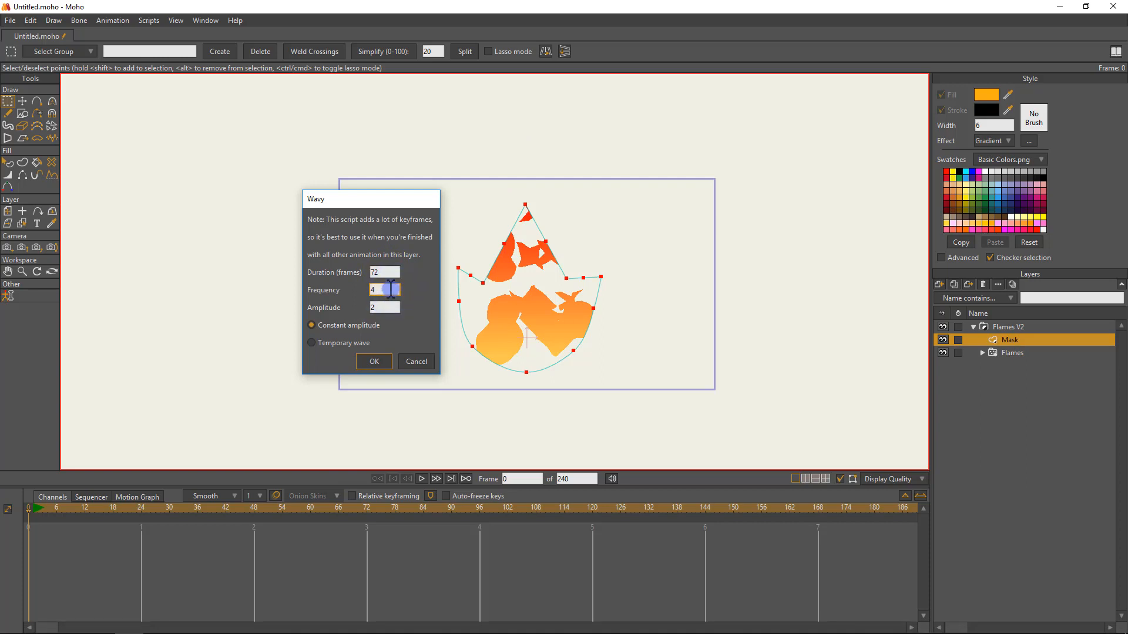
{"action": "double_click", "coordinate": [390, 290]}
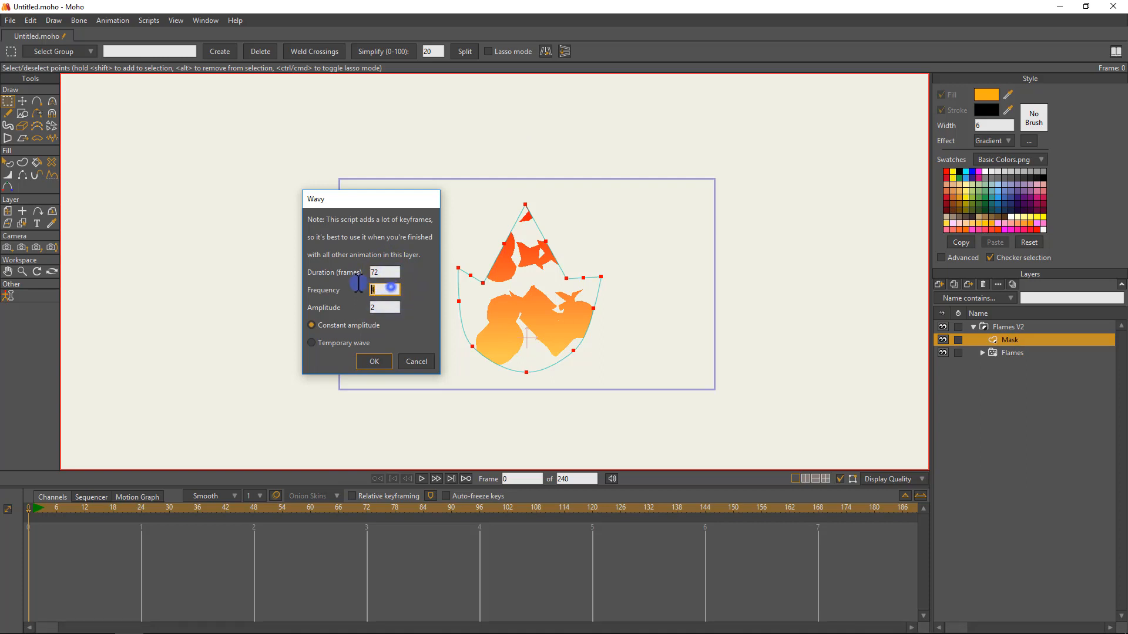
{"action": "double_click", "coordinate": [385, 307]}
{"action": "left_click", "coordinate": [392, 289]}
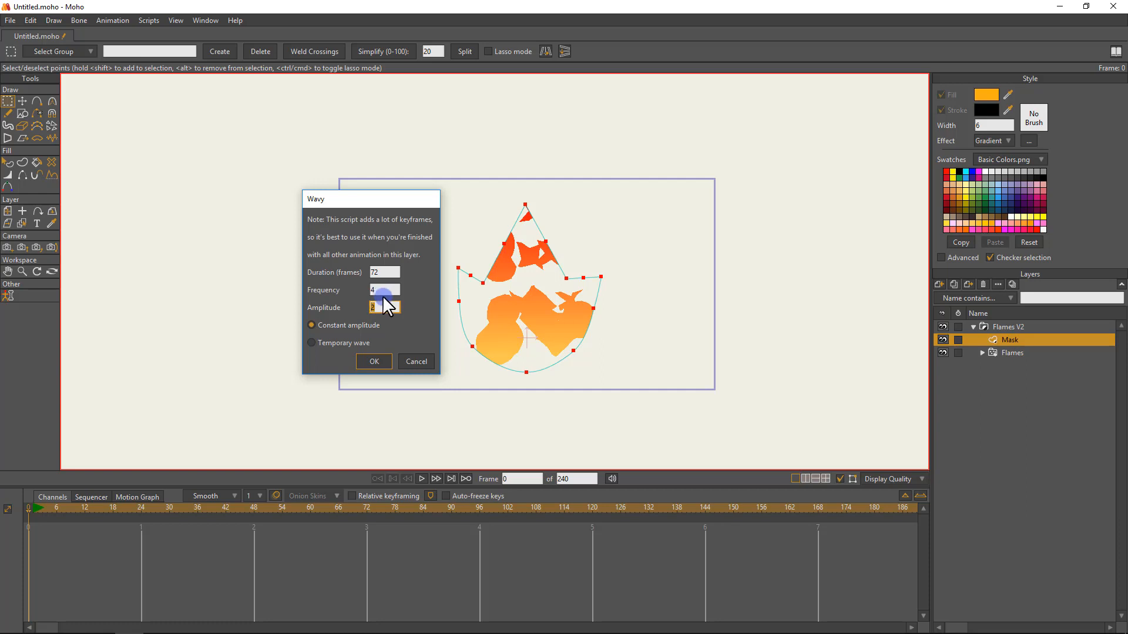
{"action": "left_click", "coordinate": [376, 309]}
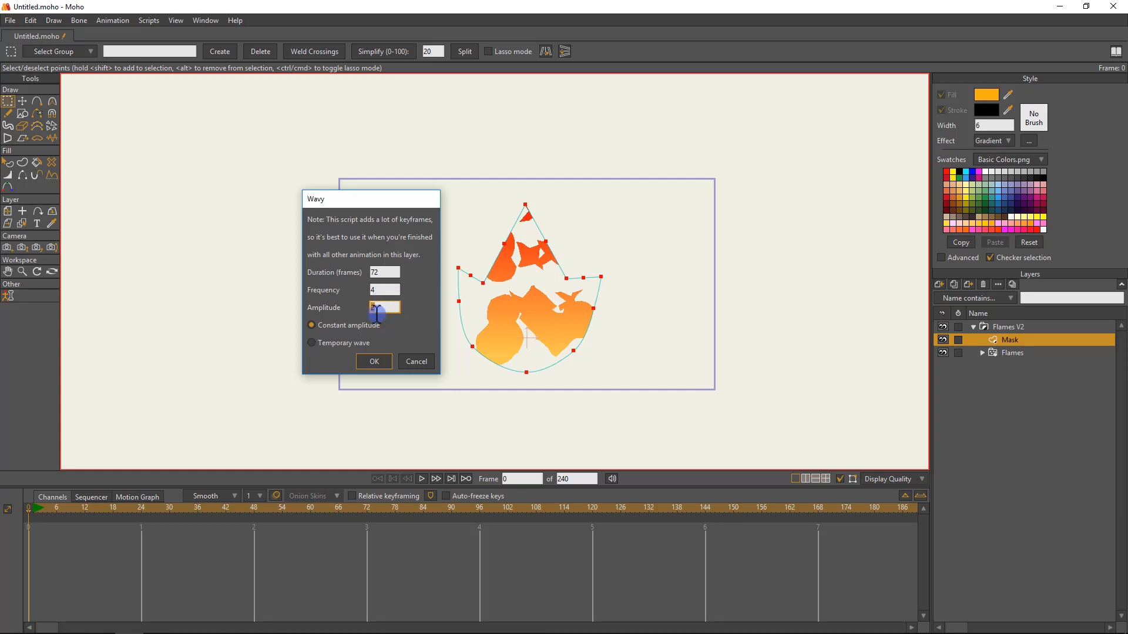
{"action": "left_click", "coordinate": [374, 360]}
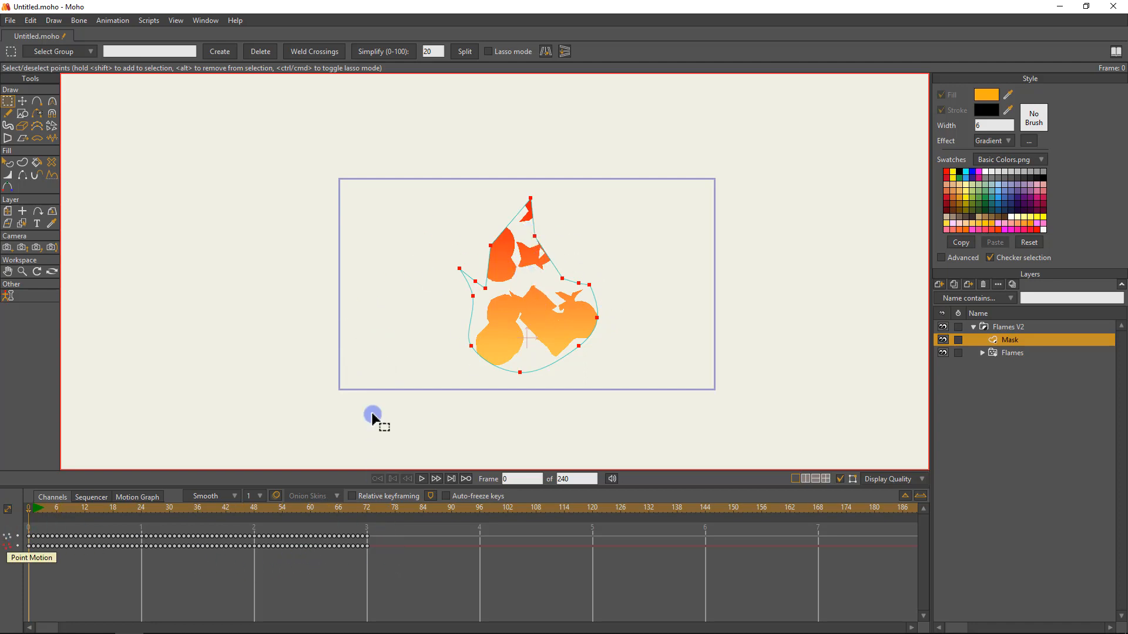
Play the waving mask animation, scrub through the timeline and return to frame 0.
{"action": "key", "text": "space"}
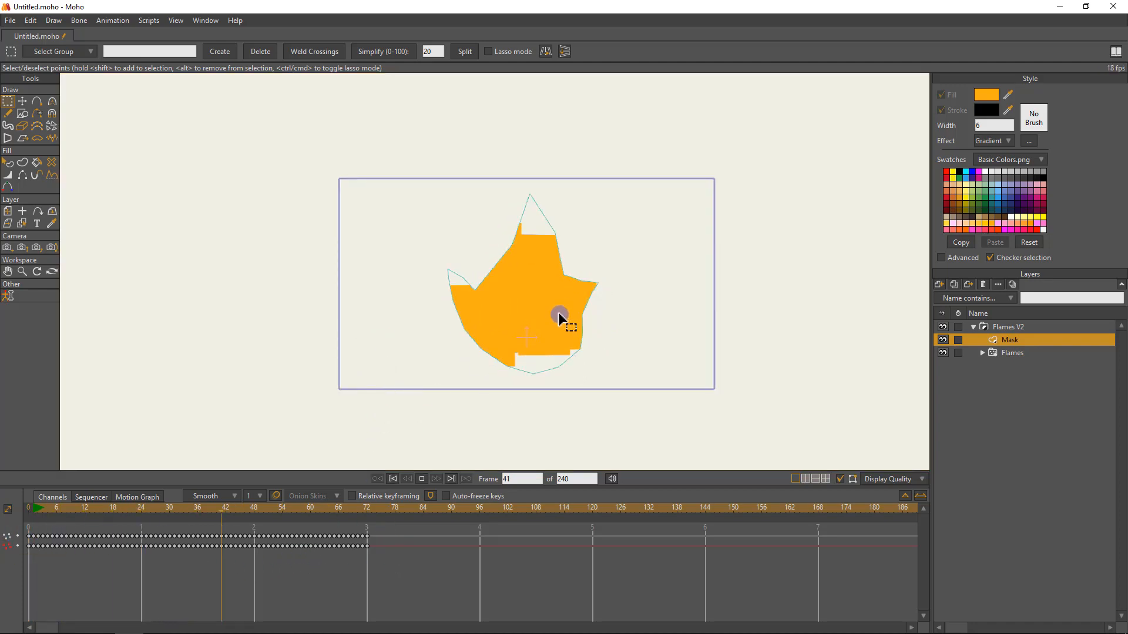
{"action": "key", "text": "space"}
{"action": "left_click_drag", "start_coordinate": [312, 509], "coordinate": [186, 497]}
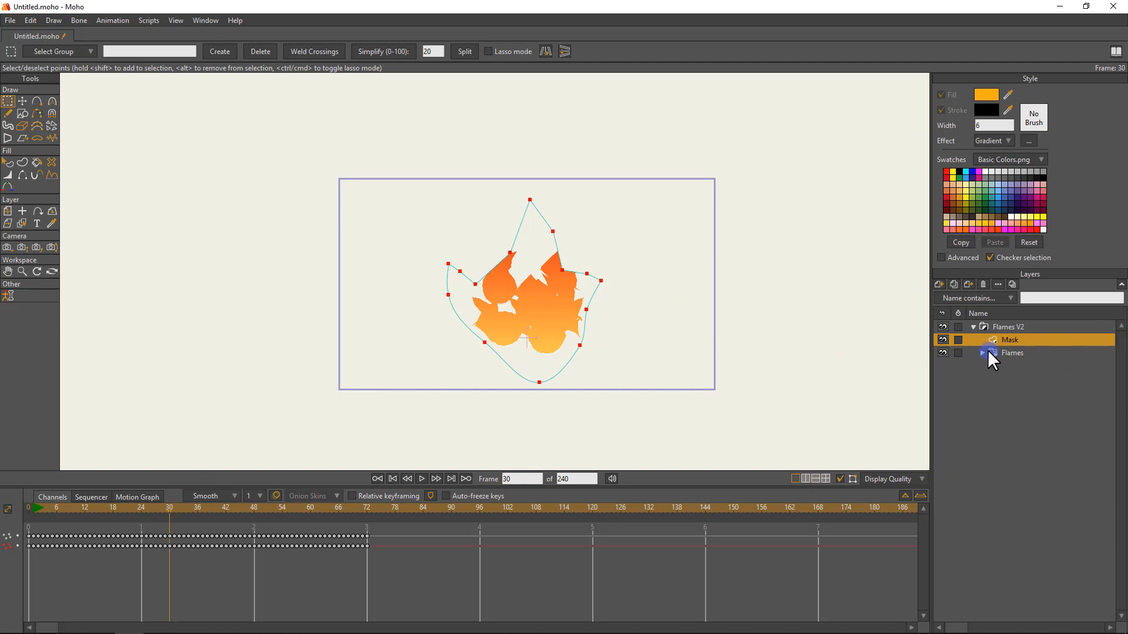
{"action": "left_click_drag", "start_coordinate": [44, 509], "coordinate": [9, 509]}
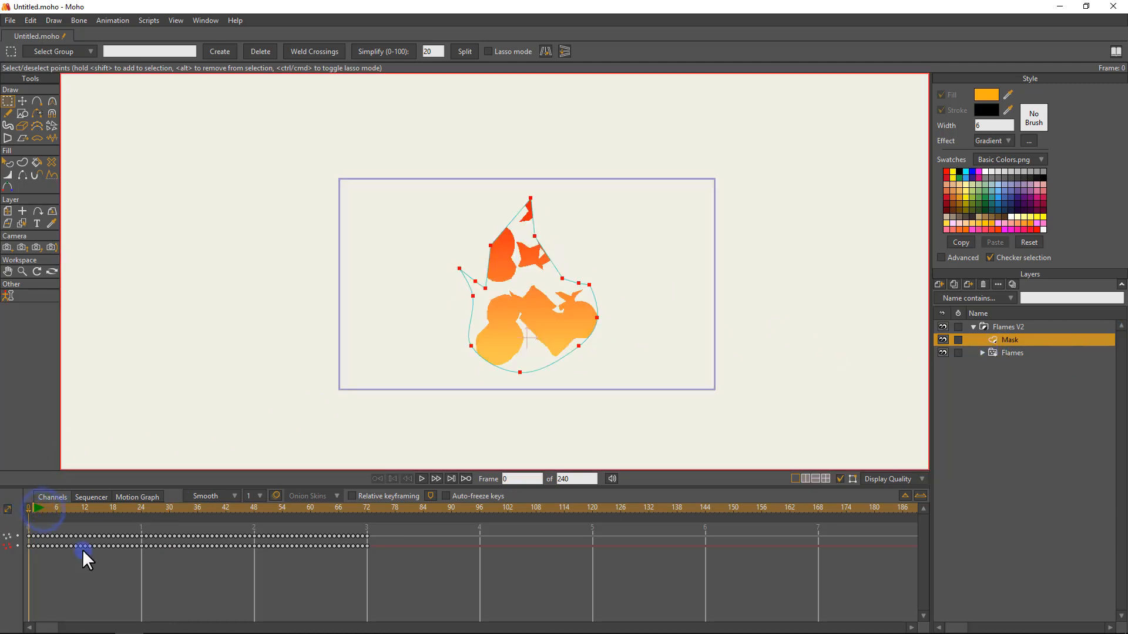
Scrub to frame 35 and render it to check the waving flame, then close the render.
{"action": "left_click", "coordinate": [577, 457]}
{"action": "left_click", "coordinate": [974, 337]}
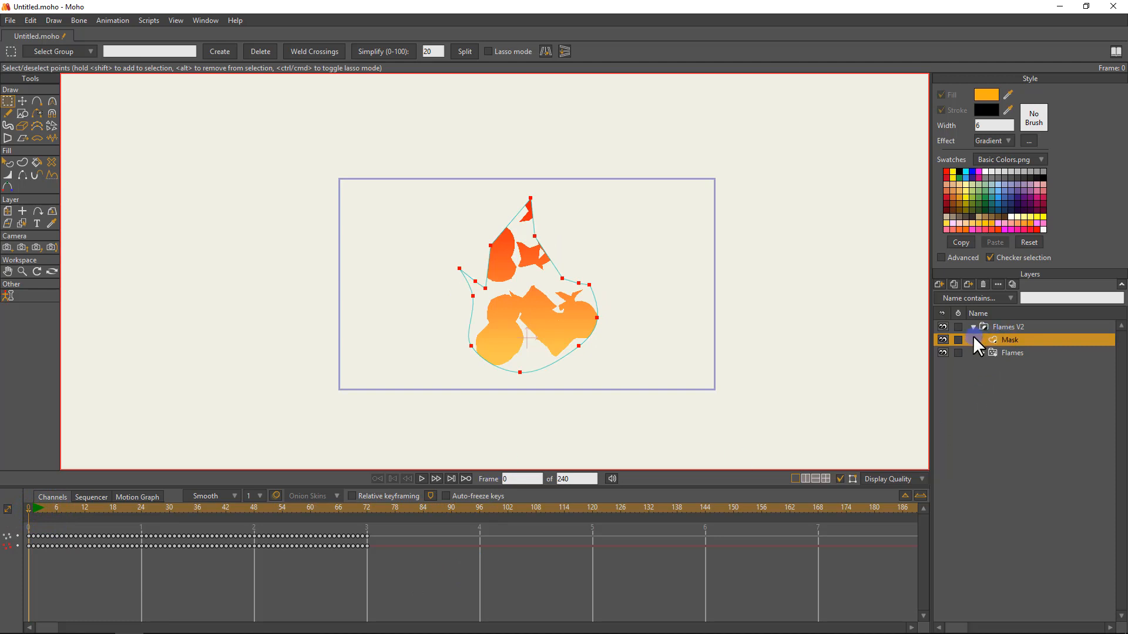
{"action": "left_click", "coordinate": [942, 340]}
{"action": "left_click", "coordinate": [943, 339]}
{"action": "left_click_drag", "start_coordinate": [154, 515], "coordinate": [190, 513]}
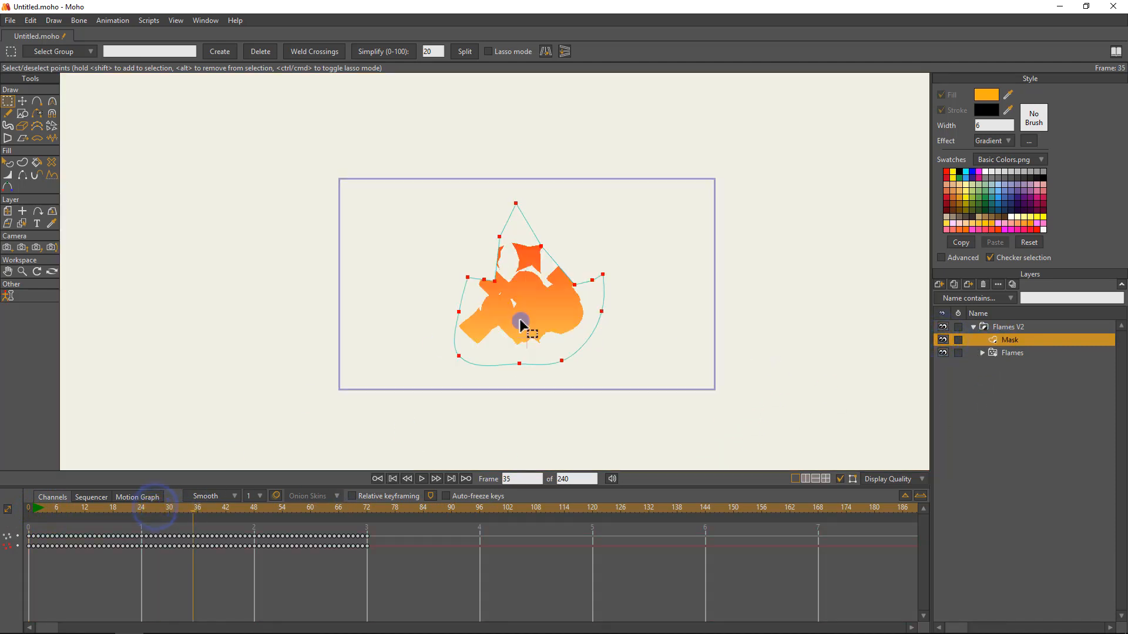
{"action": "key", "text": "ctrl+r"}
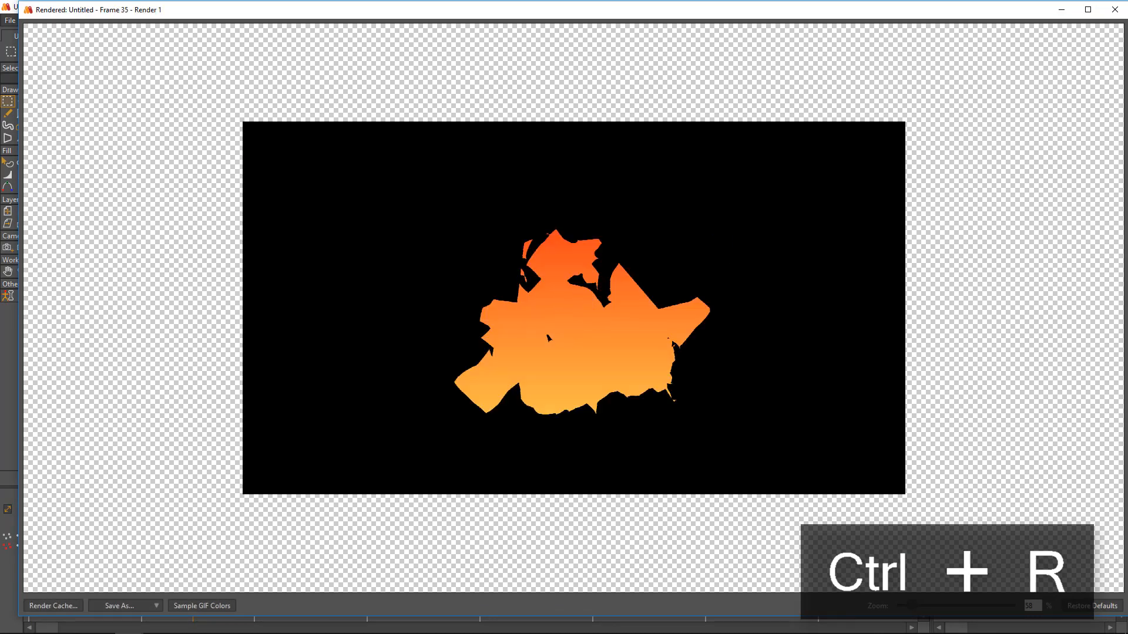
{"action": "left_click", "coordinate": [1115, 7]}
Return to the start and play the animation past frame 72 to examine the mask's motion after its last keyframes.
{"action": "left_click", "coordinate": [49, 506]}
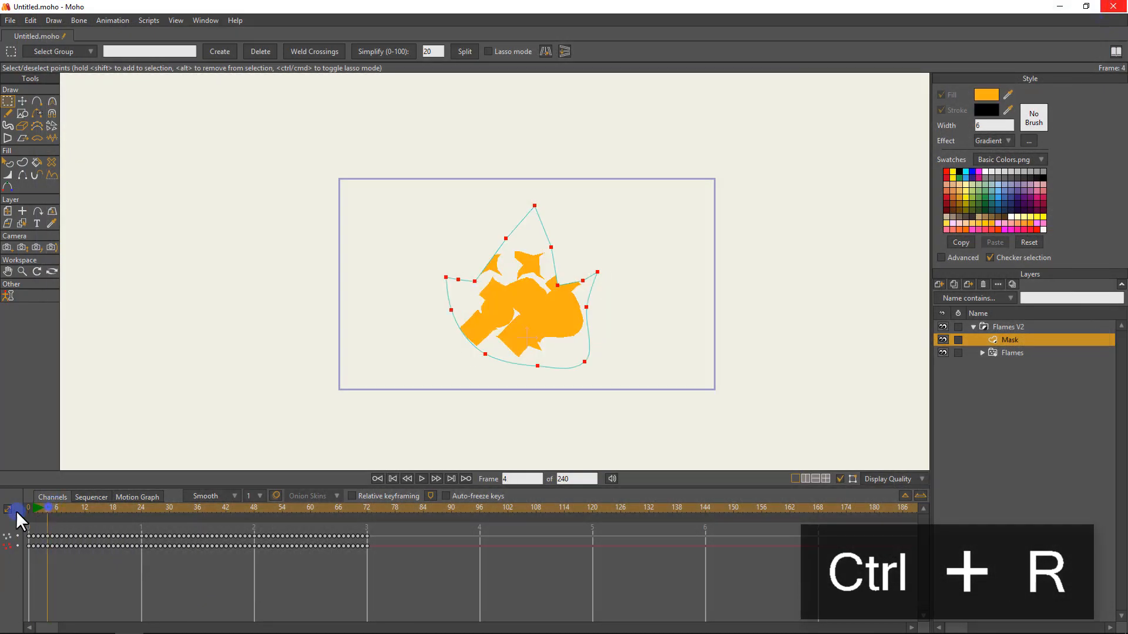
{"action": "key", "text": "space"}
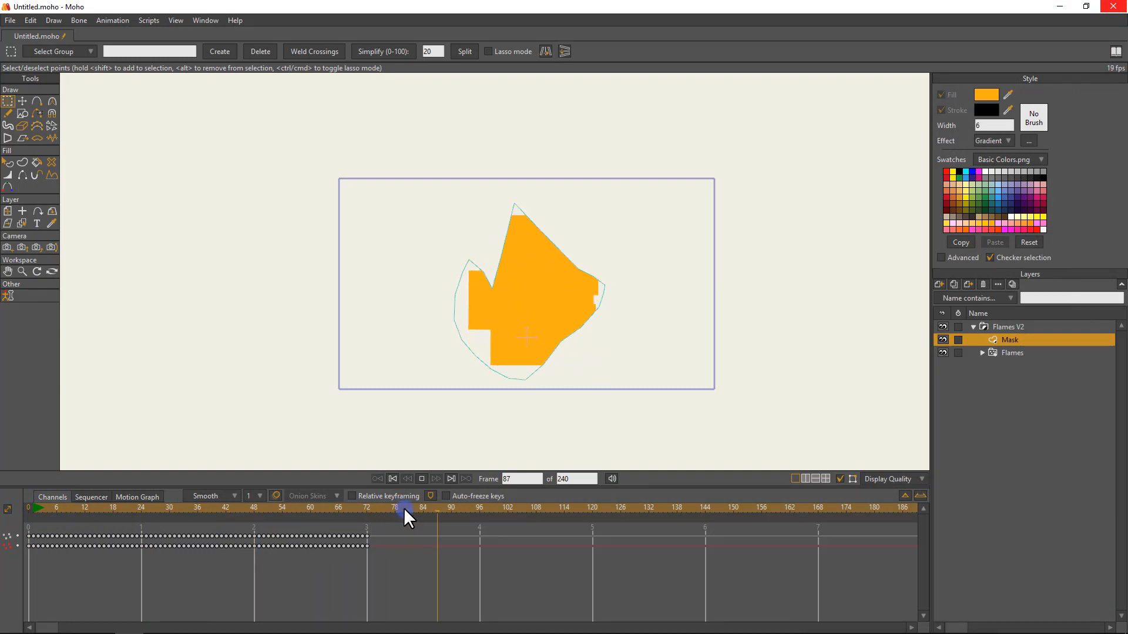
{"action": "key", "text": "space"}
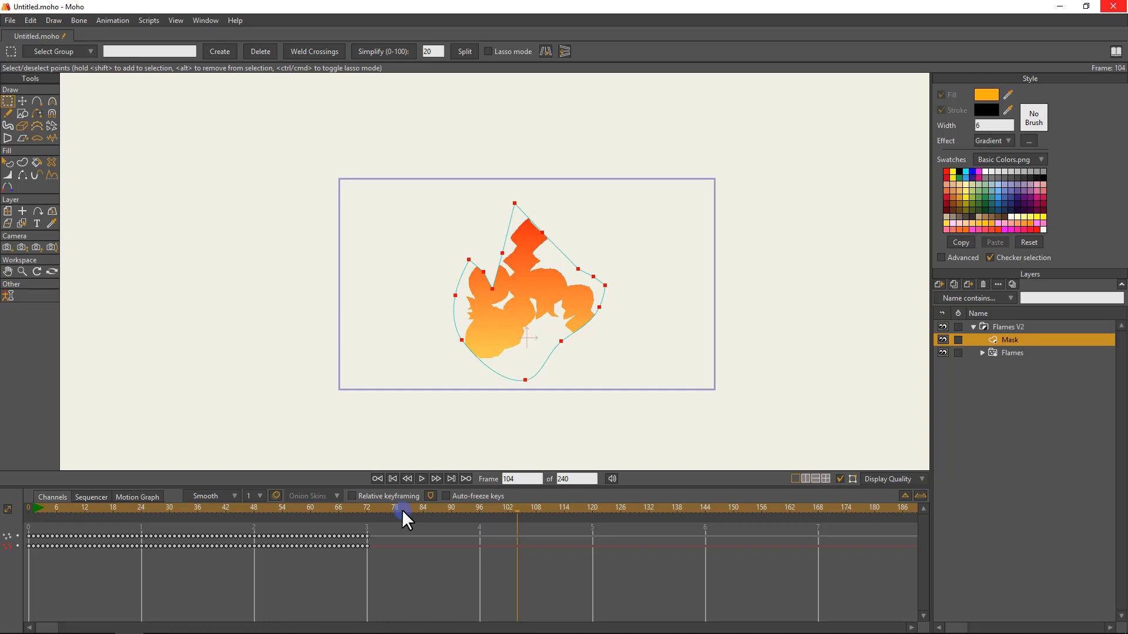
Set the Mask's point motion keyframes at frame 72 to Cycle interpolation, going back to absolute frame 1.
{"action": "left_click_drag", "start_coordinate": [401, 512], "coordinate": [367, 512]}
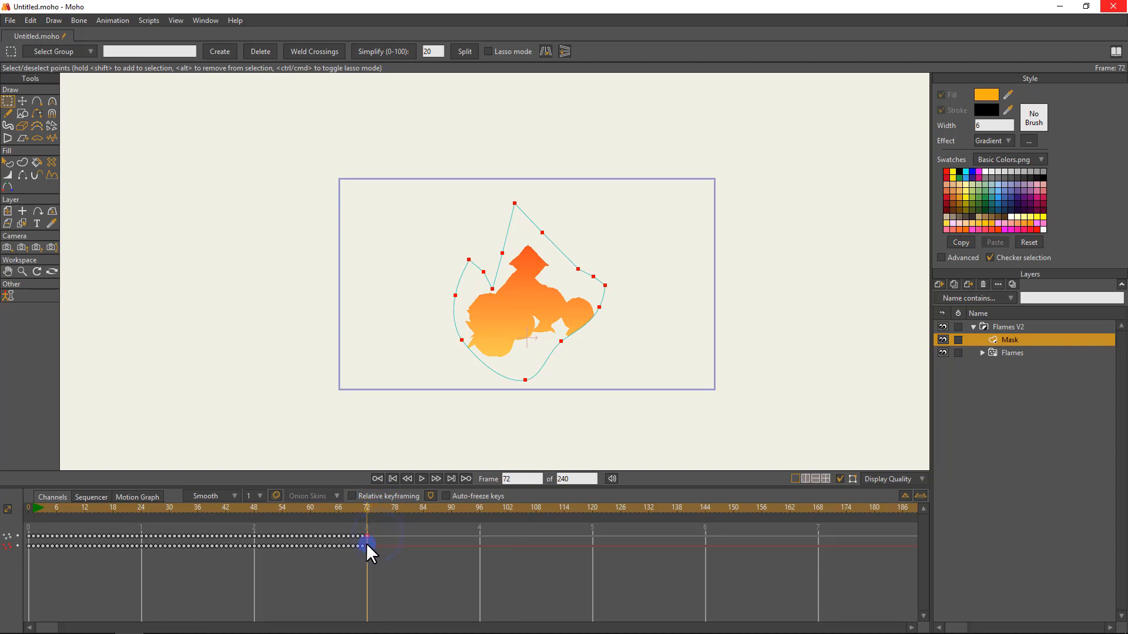
{"action": "right_click", "coordinate": [365, 536]}
{"action": "left_click", "coordinate": [491, 557]}
{"action": "left_click_drag", "start_coordinate": [387, 536], "coordinate": [363, 544]}
{"action": "right_click", "coordinate": [368, 536]}
{"action": "left_click", "coordinate": [387, 533]}
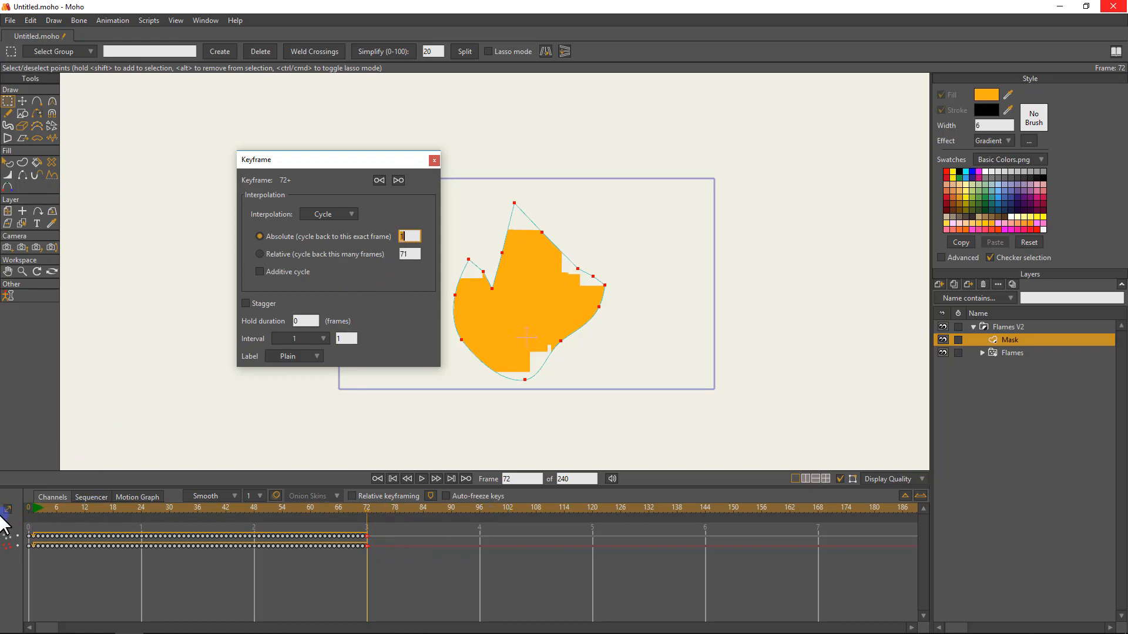
{"action": "left_click", "coordinate": [434, 159]}
Play the cycled mask animation past frame 72, scrub back through it and return to frame 0.
{"action": "key", "text": "space"}
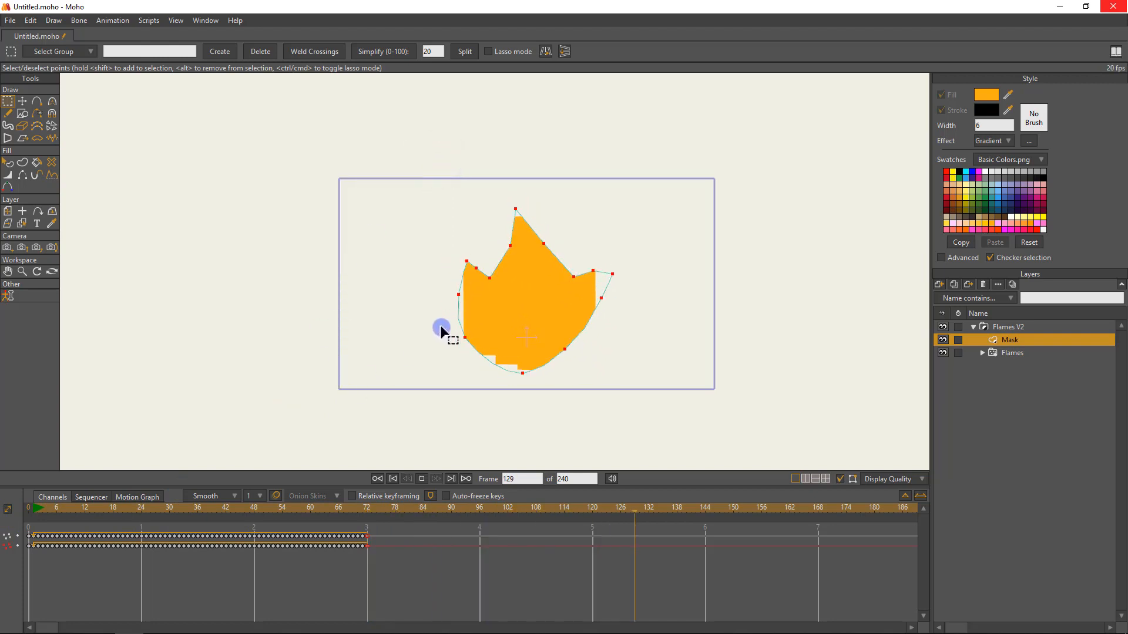
{"action": "key", "text": "space"}
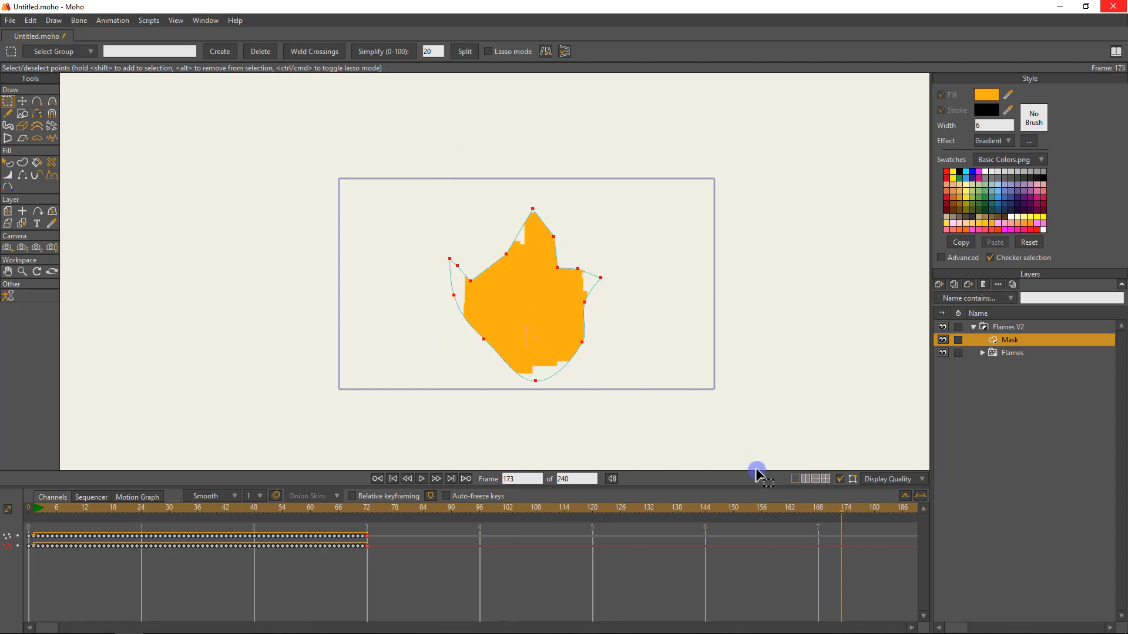
{"action": "left_click_drag", "start_coordinate": [805, 510], "coordinate": [575, 504]}
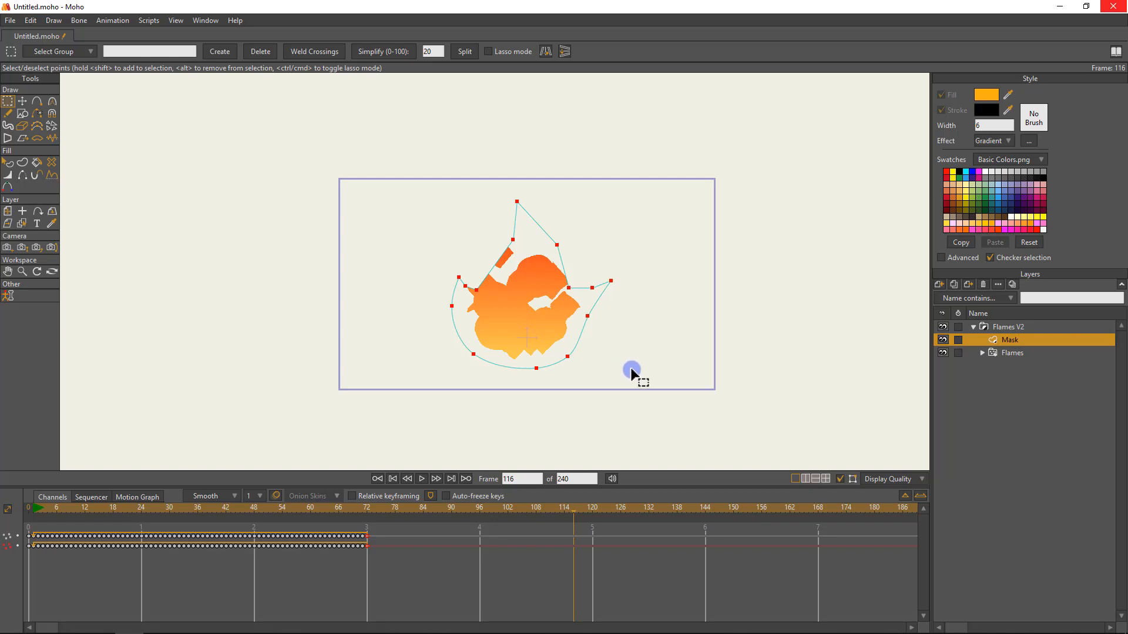
{"action": "left_click", "coordinate": [35, 510]}
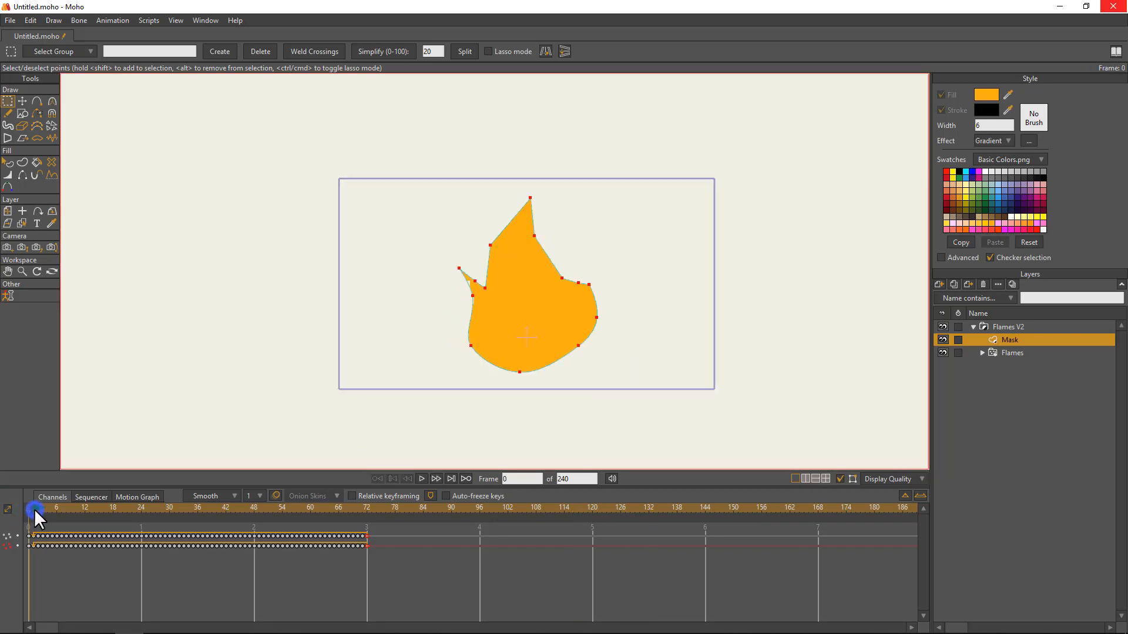
Expand the Flames particle layer and select all points of the star shape on the Flame 3 layer.
{"action": "left_click", "coordinate": [982, 353]}
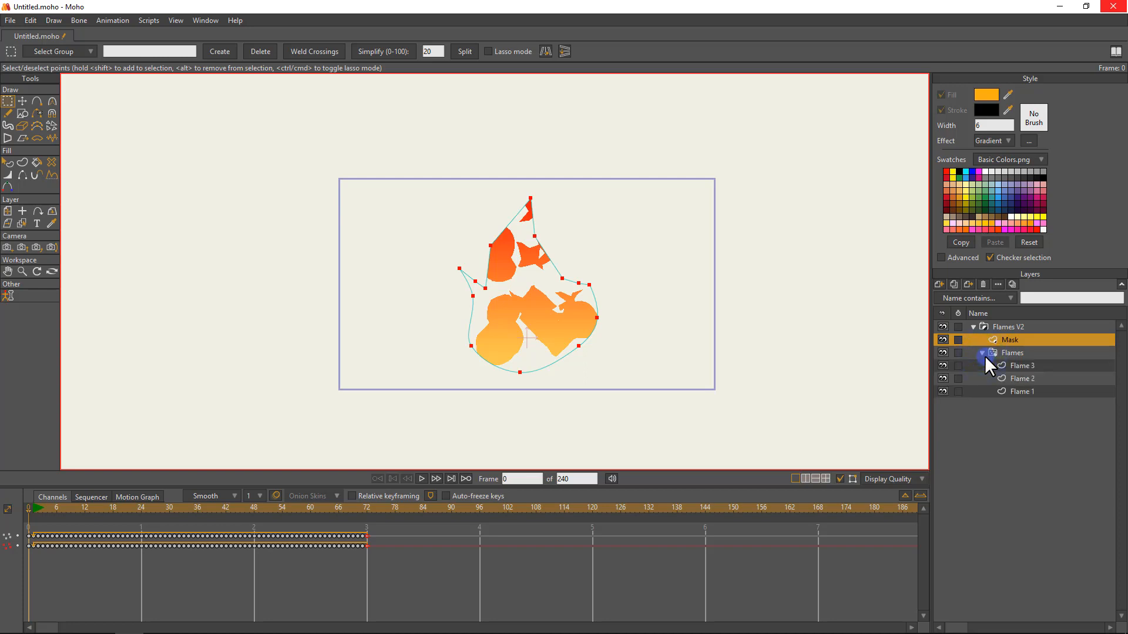
{"action": "left_click", "coordinate": [1048, 365]}
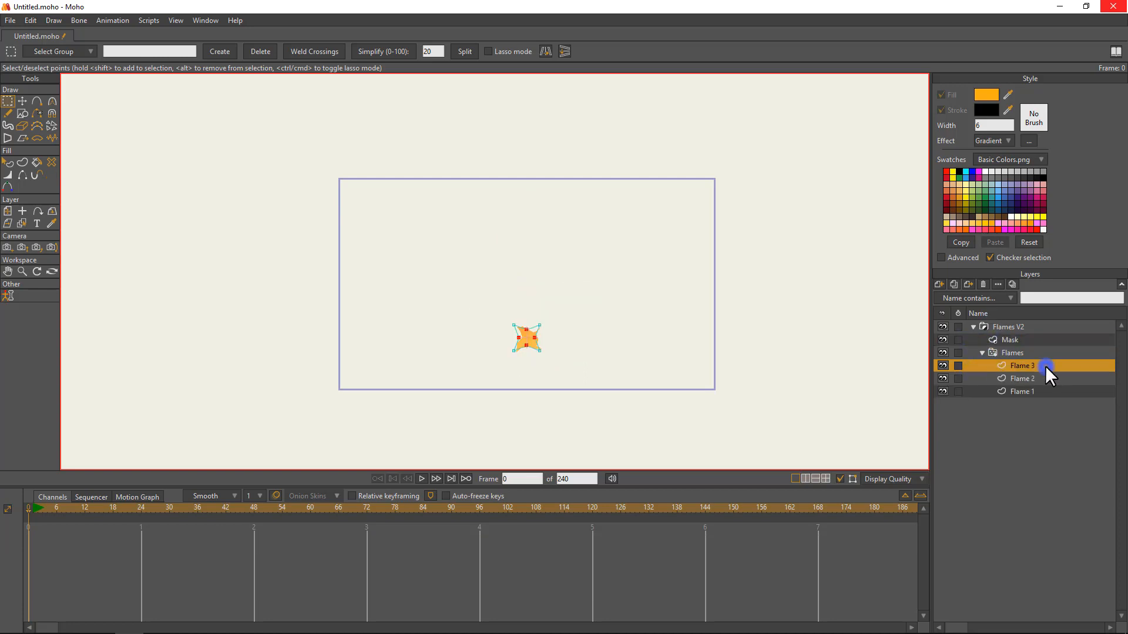
{"action": "scroll", "coordinate": [617, 405], "scroll_direction": "up", "scroll_amount": 4}
{"action": "left_click_drag", "start_coordinate": [617, 405], "coordinate": [578, 289]}
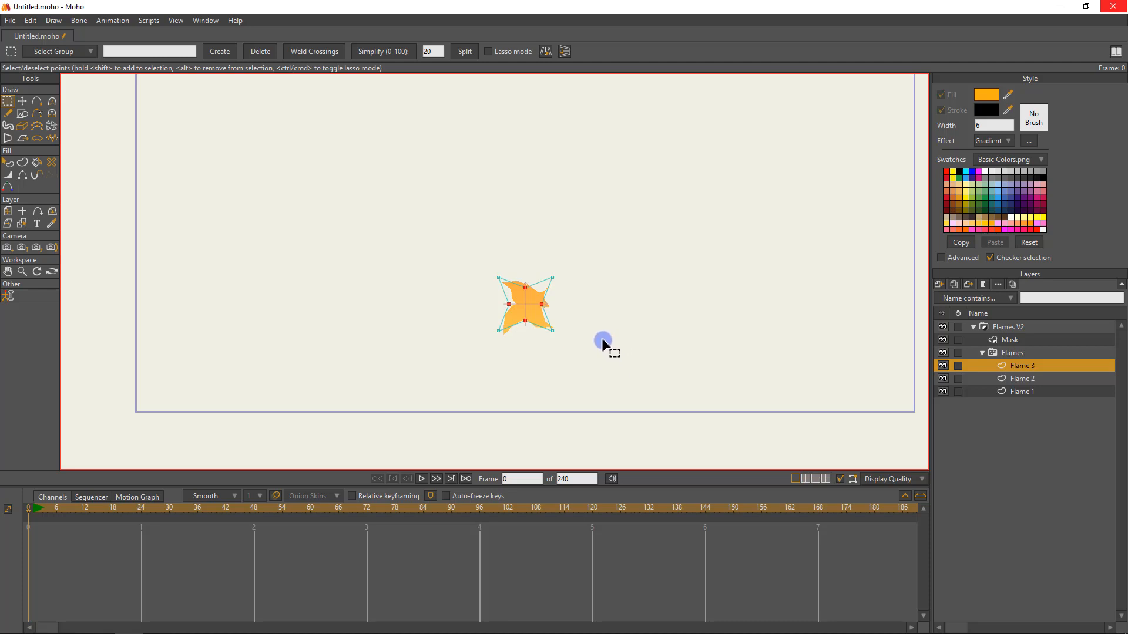
{"action": "left_click_drag", "start_coordinate": [470, 248], "coordinate": [608, 349]}
At frame 96, move the Flame 3 star's points individually to deform it into a rough, irregular block shape.
{"action": "left_click", "coordinate": [480, 508]}
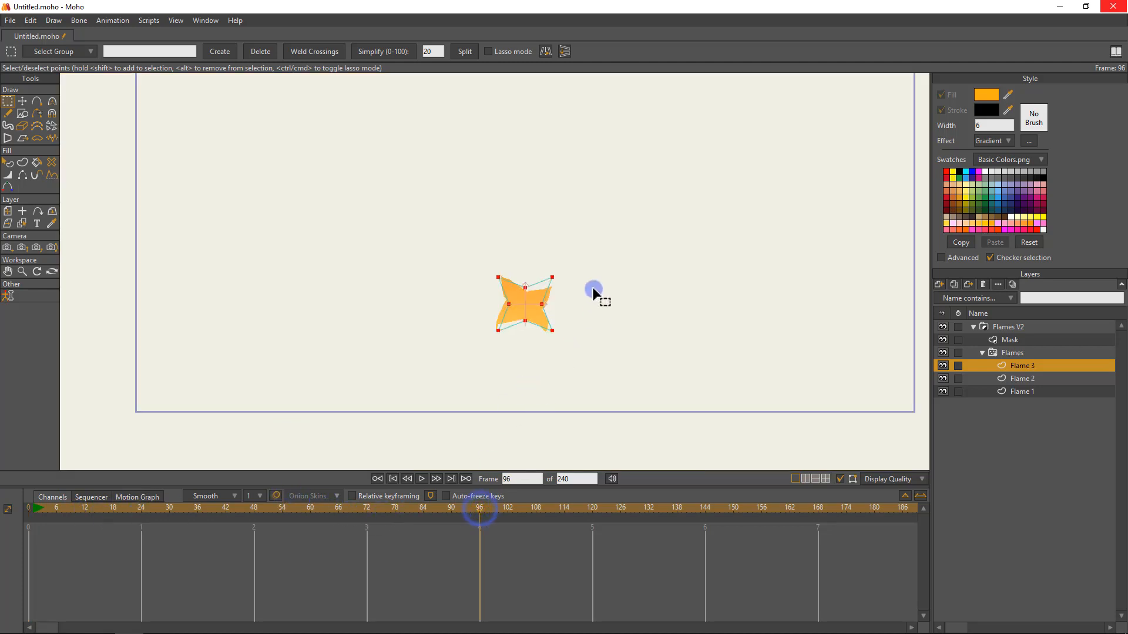
{"action": "key", "text": "r"}
{"action": "key", "text": "t"}
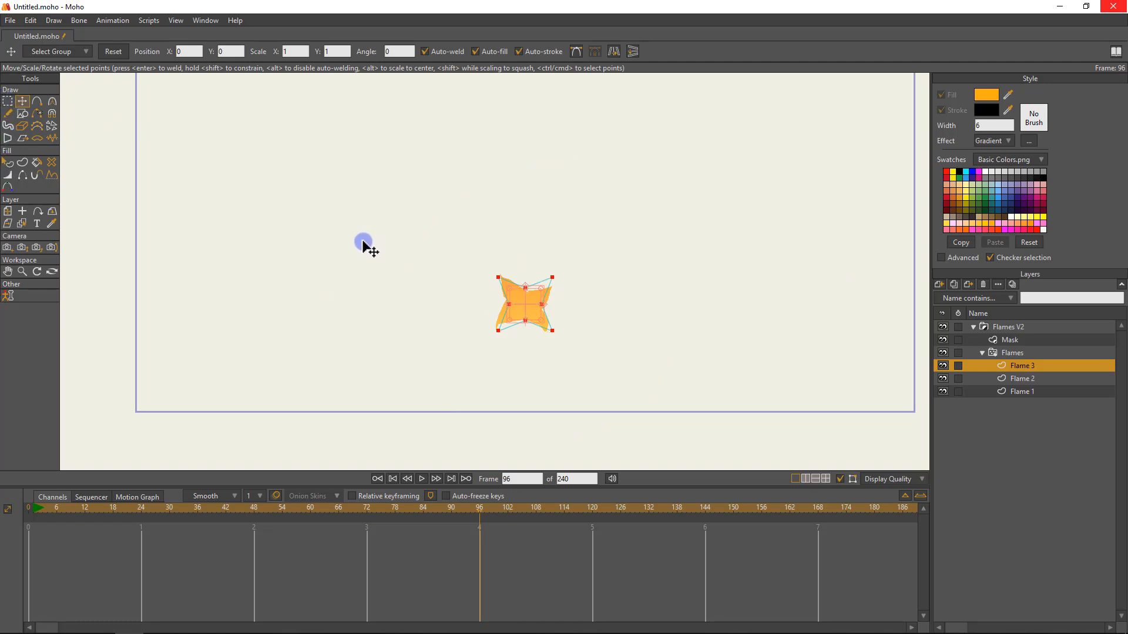
{"action": "scroll", "coordinate": [534, 344], "scroll_direction": "up", "scroll_amount": 2}
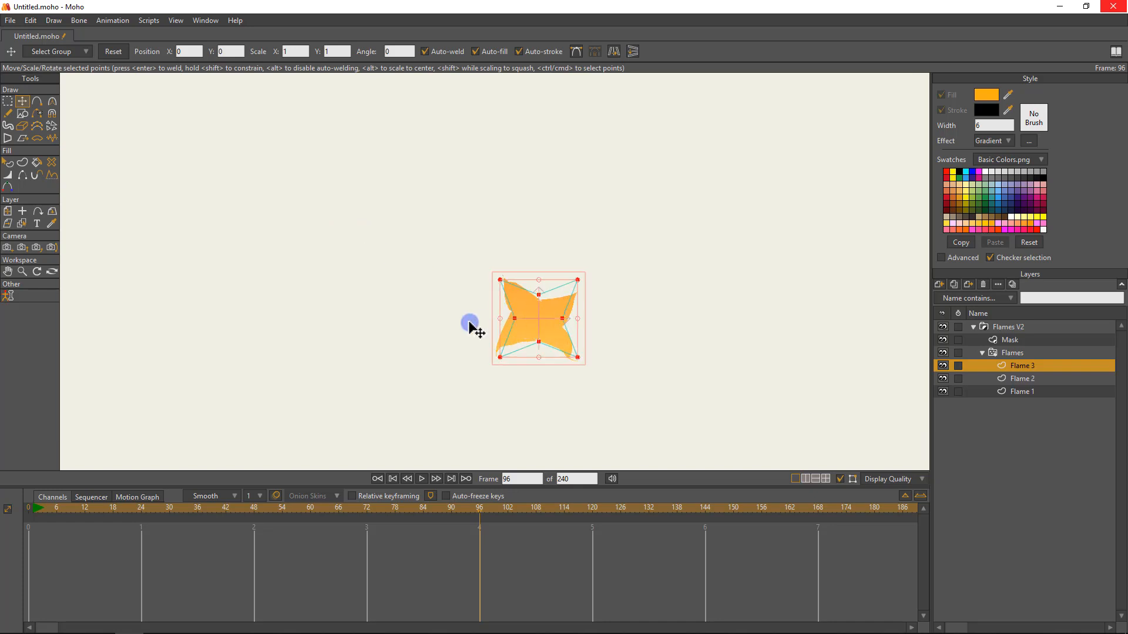
{"action": "left_click", "coordinate": [582, 284]}
{"action": "left_click_drag", "start_coordinate": [587, 278], "coordinate": [586, 309]}
{"action": "left_click", "coordinate": [610, 299]}
{"action": "mouse_move", "coordinate": [499, 272]}
{"action": "left_mouse_down"}
{"action": "mouse_move", "coordinate": [505, 285]}
{"action": "mouse_move", "coordinate": [504, 274]}
{"action": "left_mouse_up"}
{"action": "left_click_drag", "start_coordinate": [489, 351], "coordinate": [497, 347]}
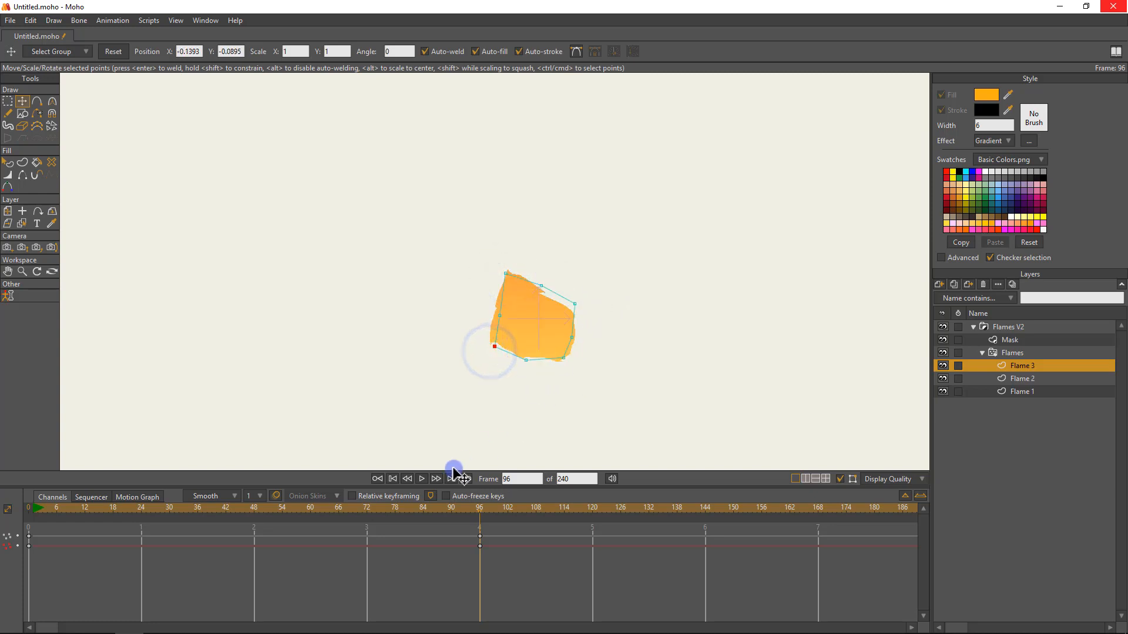
Scrub Flame 3's shape animation between frames 96 and 0 to check the deformation.
{"action": "left_click_drag", "start_coordinate": [473, 506], "coordinate": [6, 529]}
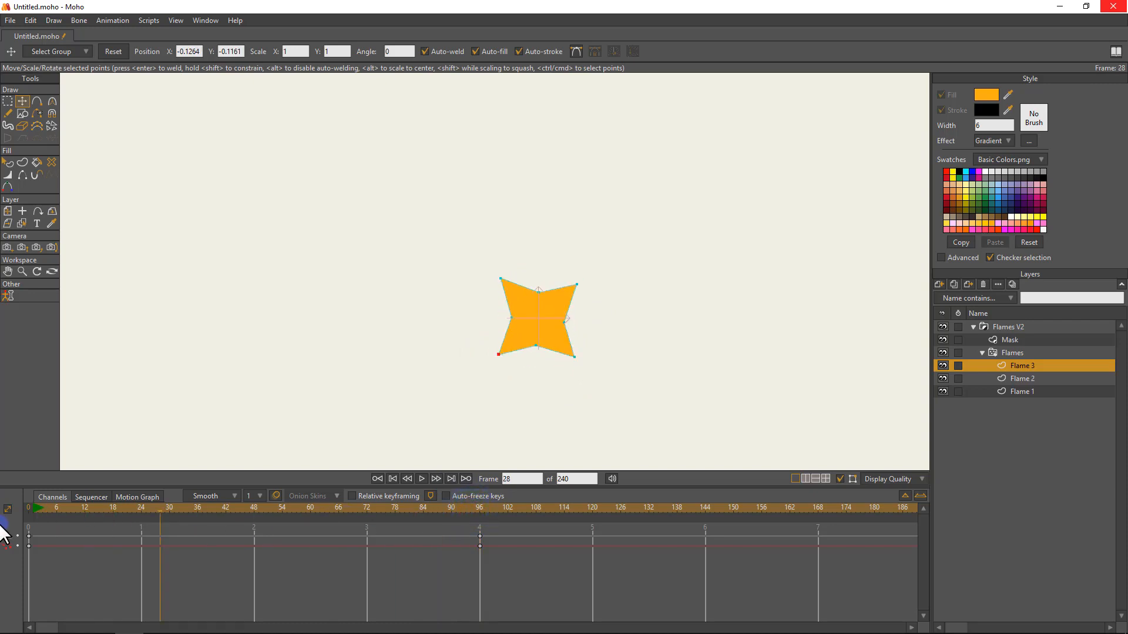
{"action": "left_click", "coordinate": [438, 551]}
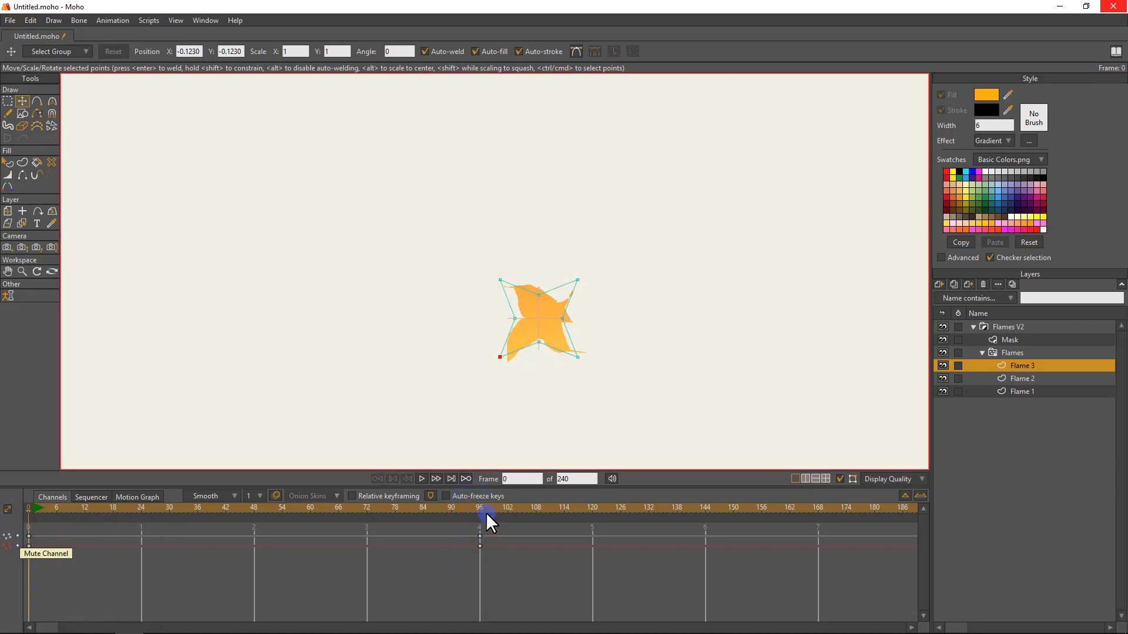
{"action": "left_click_drag", "start_coordinate": [481, 505], "coordinate": [27, 512]}
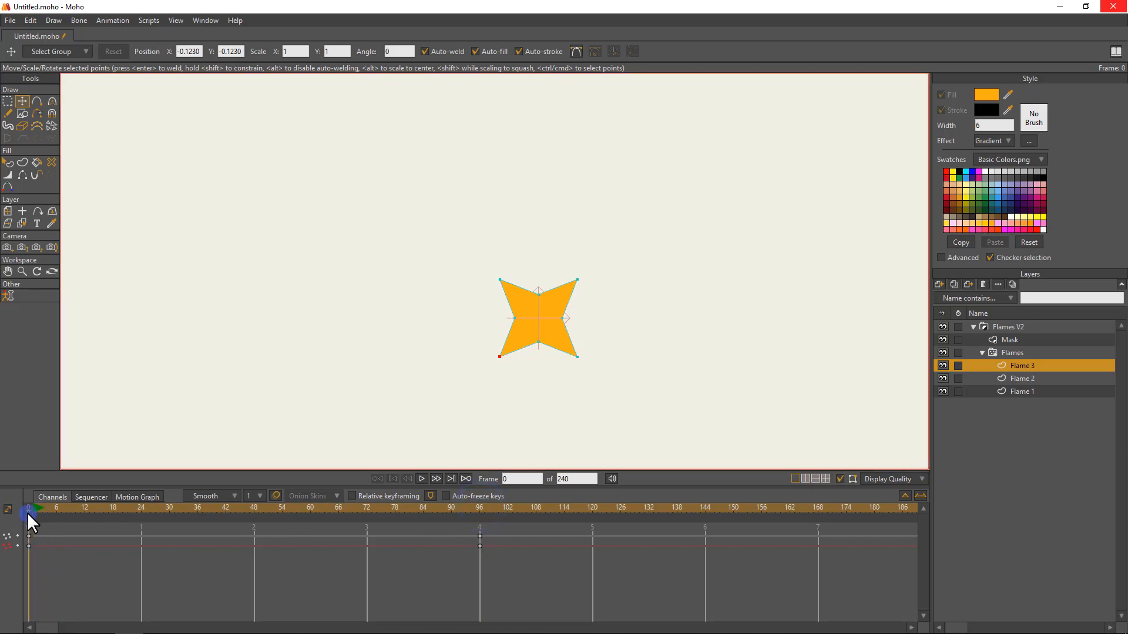
Give Flame 3's frame 0 keyframes Noisy interpolation with amplitude 0.10 and scale 0.30, and preview the playback.
{"action": "left_click", "coordinate": [507, 552]}
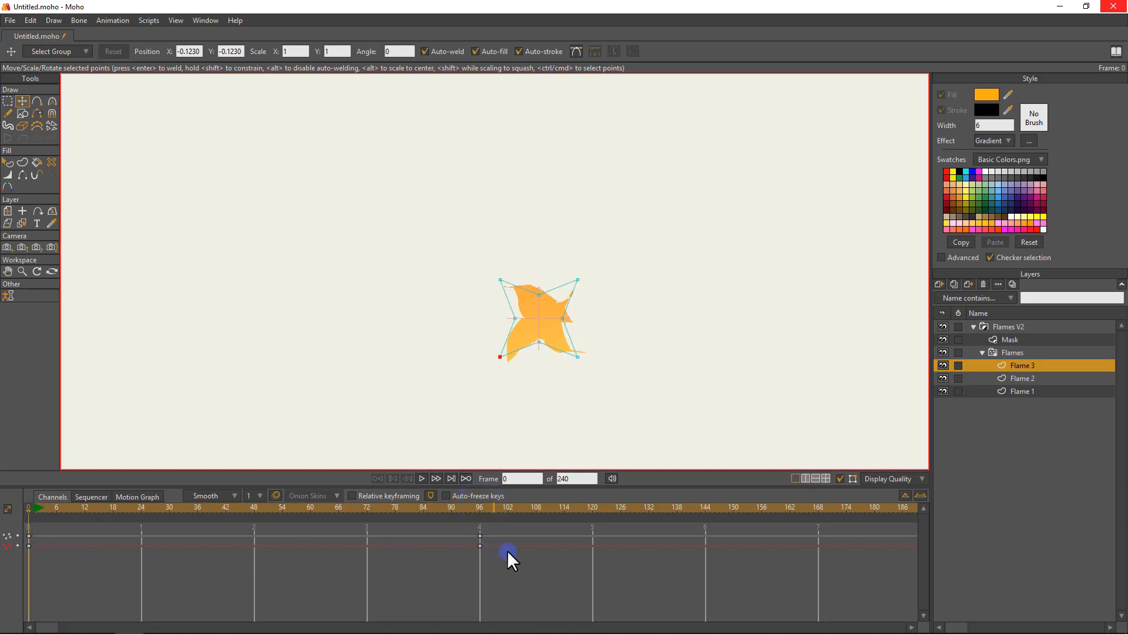
{"action": "right_click", "coordinate": [27, 533]}
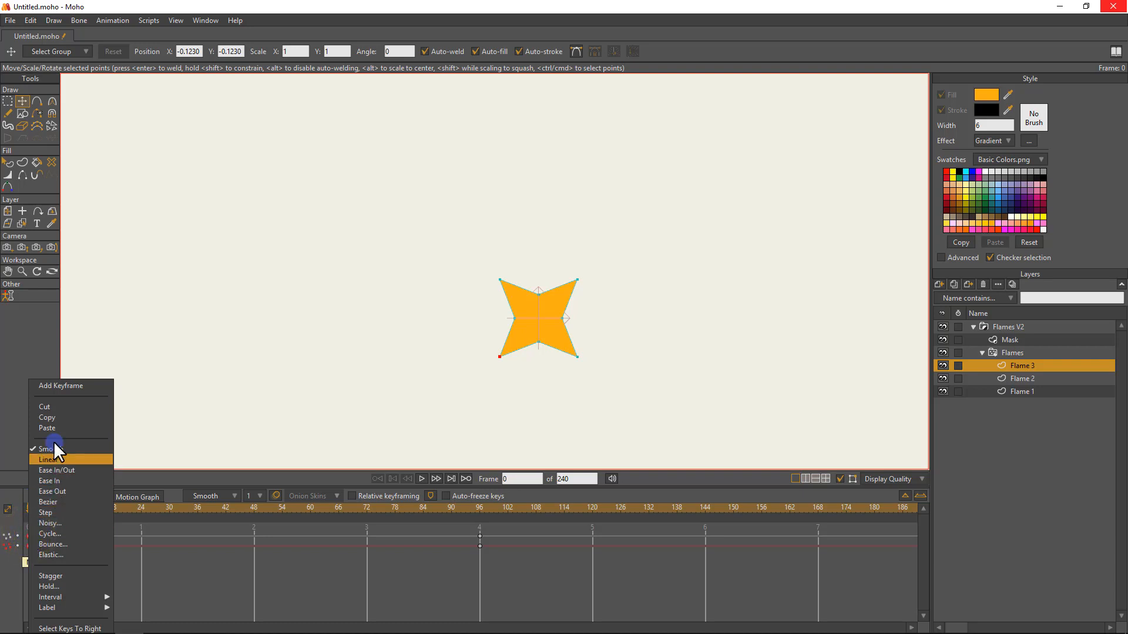
{"action": "left_click", "coordinate": [63, 523]}
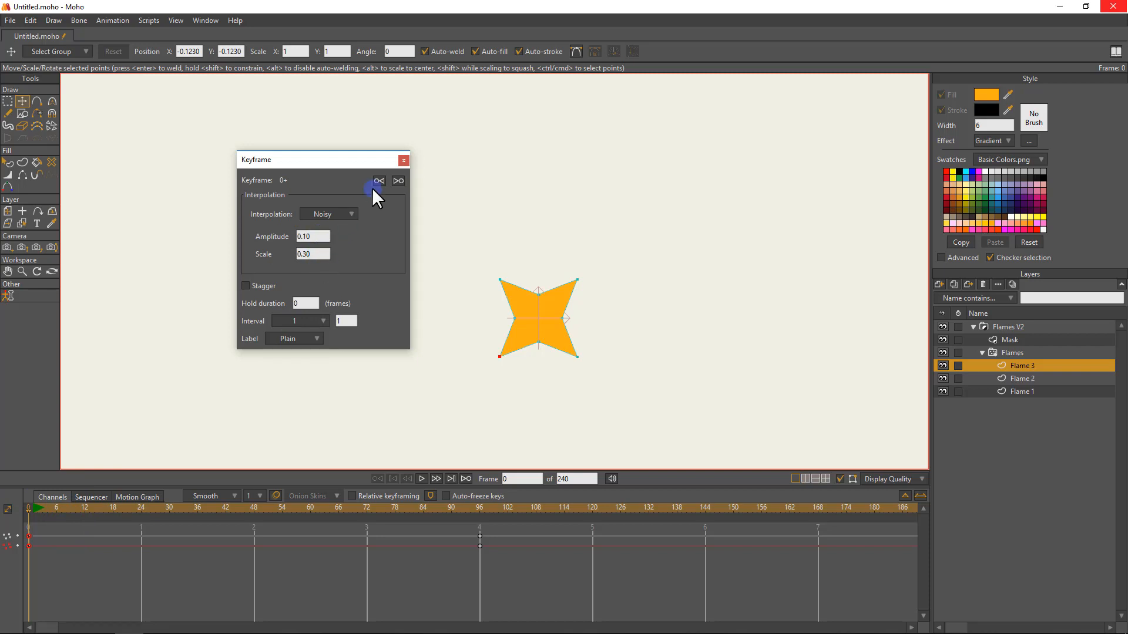
{"action": "left_click", "coordinate": [403, 160]}
{"action": "key", "text": "space"}
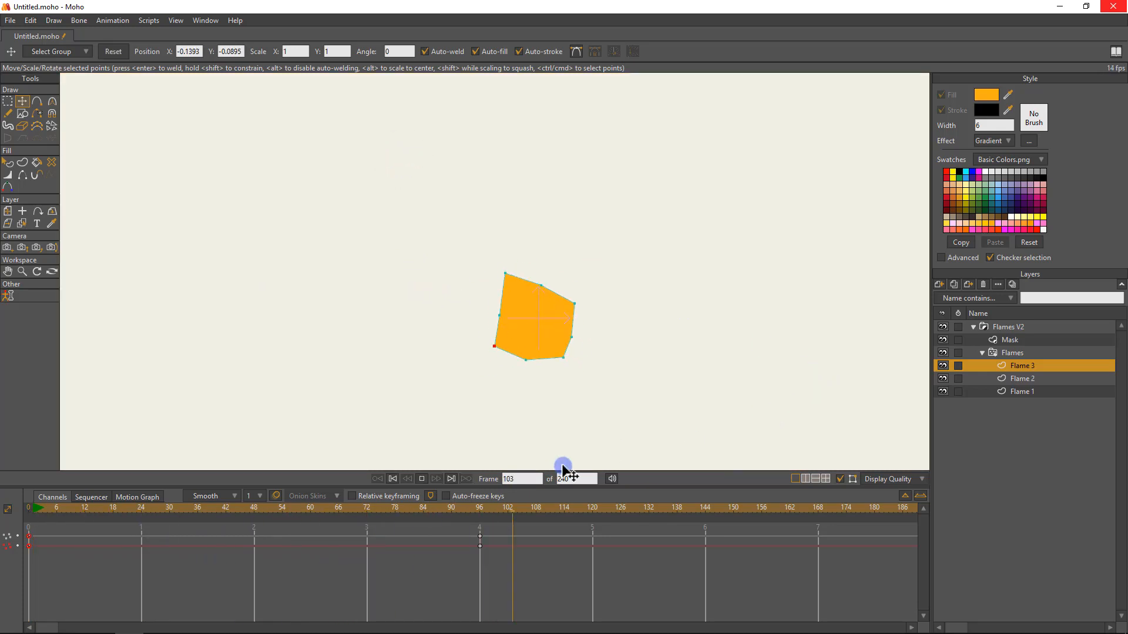
{"action": "key", "text": "space"}
Move Flame 3's frame 96 keyframes to frame 72 and copy the frame 0 keyframes to frame 132.
{"action": "left_click_drag", "start_coordinate": [505, 569], "coordinate": [480, 534]}
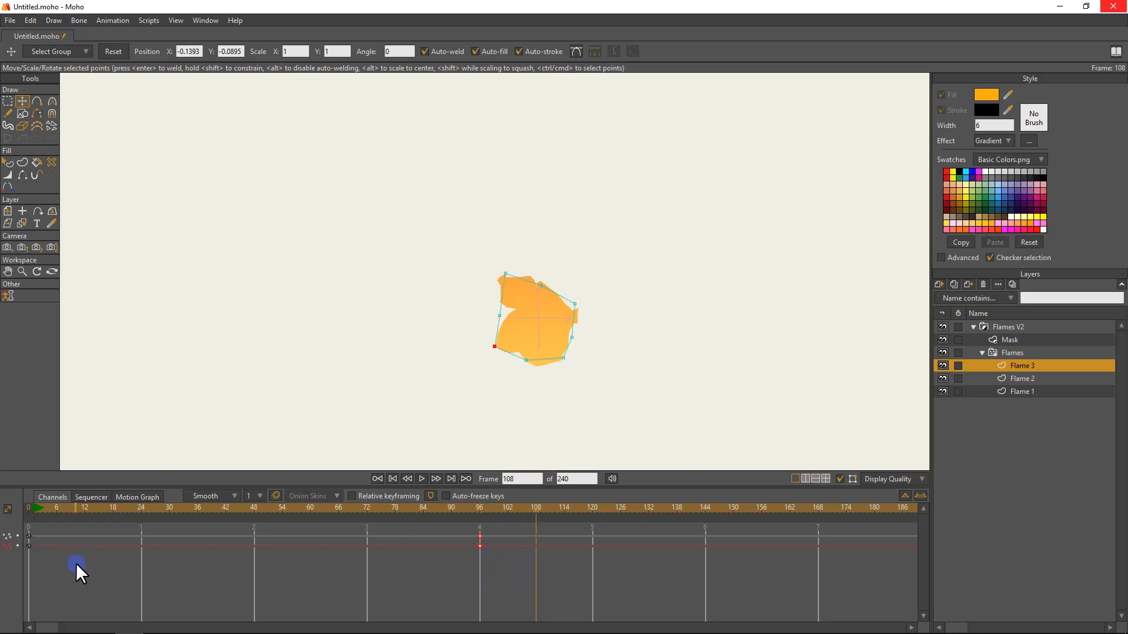
{"action": "left_click_drag", "start_coordinate": [74, 561], "coordinate": [57, 529]}
{"action": "key", "text": "ctrl+c"}
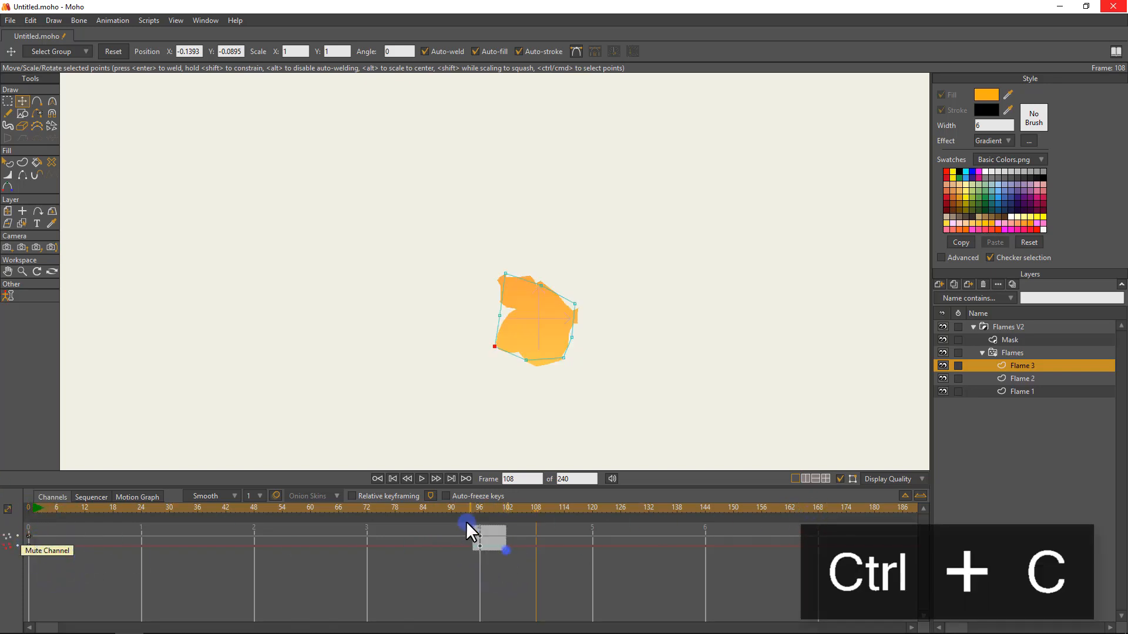
{"action": "left_click_drag", "start_coordinate": [467, 520], "coordinate": [365, 542]}
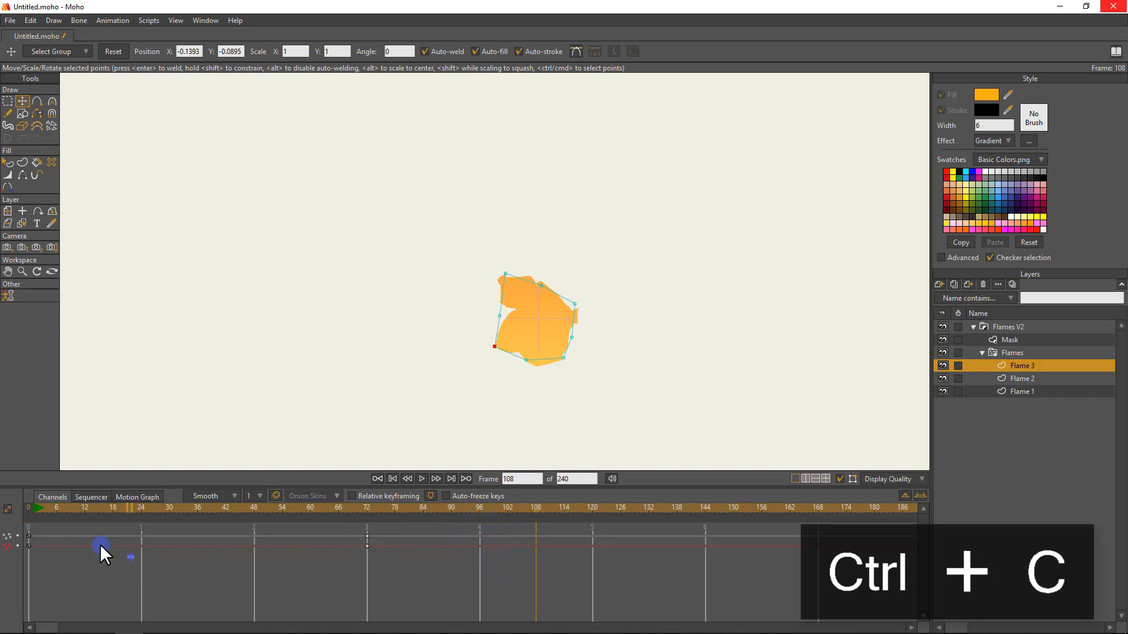
{"action": "left_click_drag", "start_coordinate": [100, 544], "coordinate": [17, 528]}
{"action": "left_click_drag", "start_coordinate": [643, 504], "coordinate": [649, 506]}
{"action": "key", "text": "ctrl+v"}
Set Flame 3's frame 72 keyframes to Noisy interpolation with amplitude 0.10 and scale 0.10.
{"action": "left_click_drag", "start_coordinate": [373, 509], "coordinate": [428, 509]}
{"action": "left_click_drag", "start_coordinate": [374, 548], "coordinate": [358, 534]}
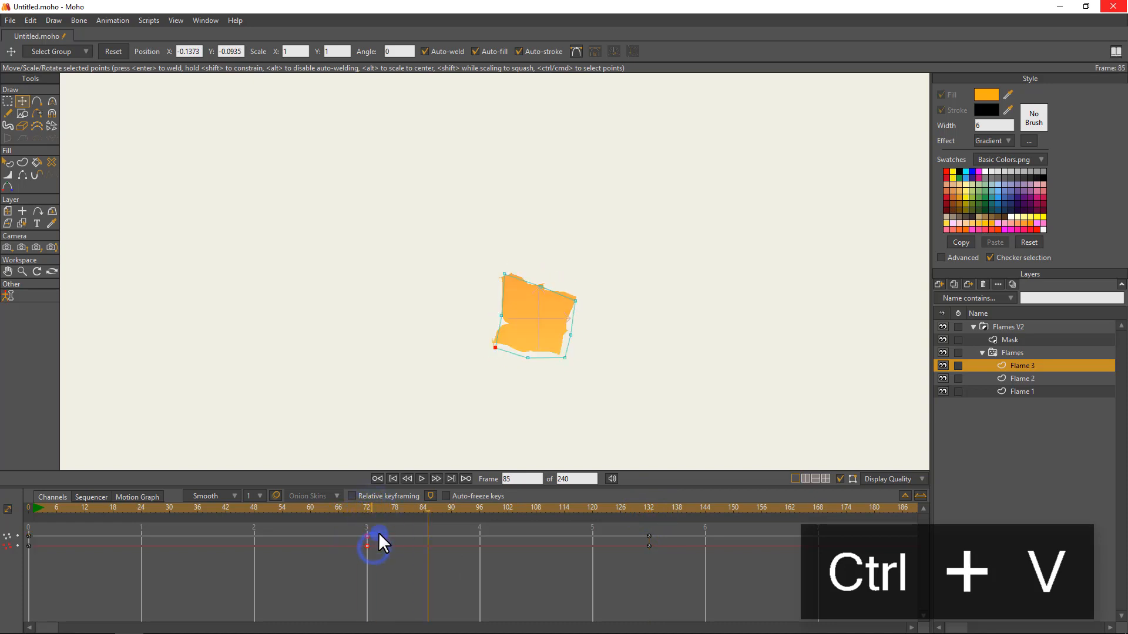
{"action": "right_click", "coordinate": [367, 537]}
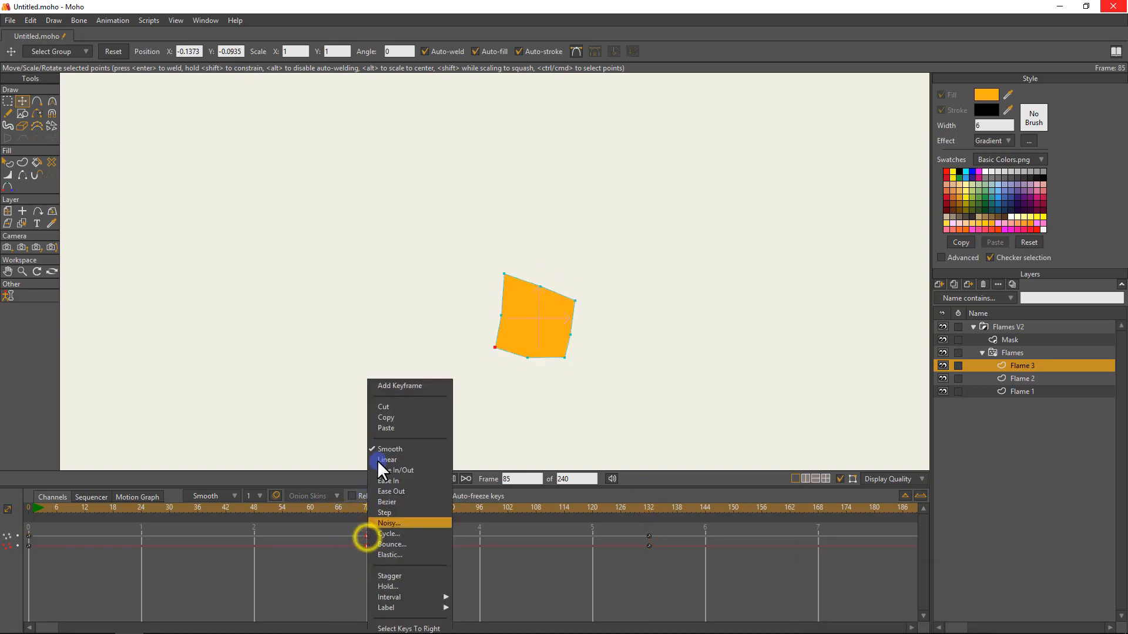
{"action": "left_click", "coordinate": [396, 523]}
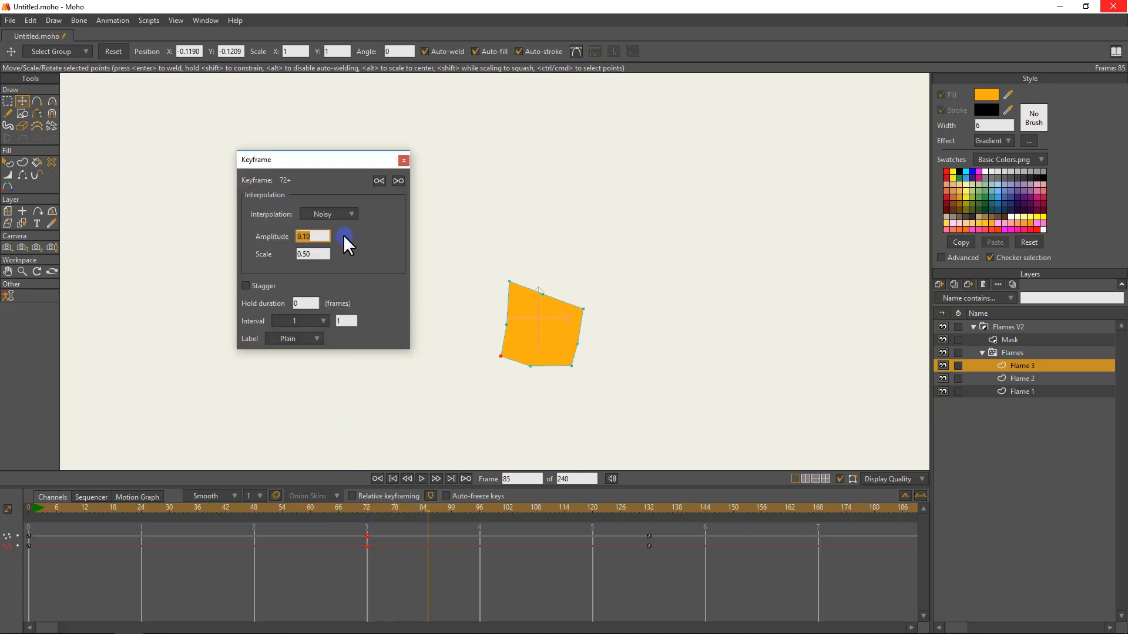
{"action": "scroll", "coordinate": [322, 255], "scroll_direction": "down", "scroll_amount": 4}
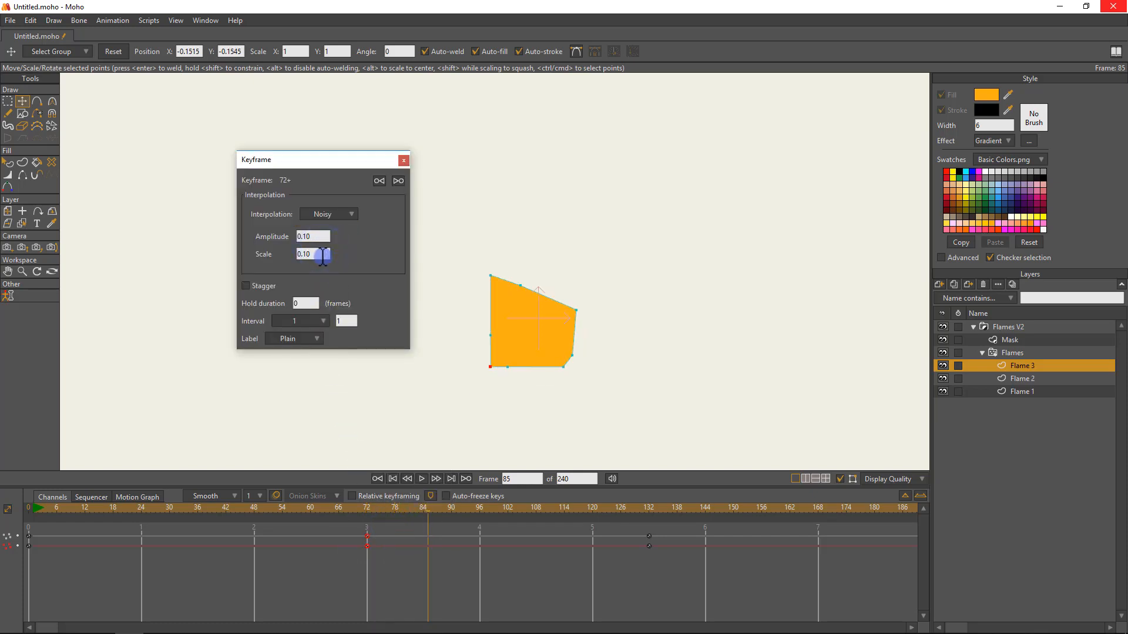
{"action": "left_click", "coordinate": [403, 160]}
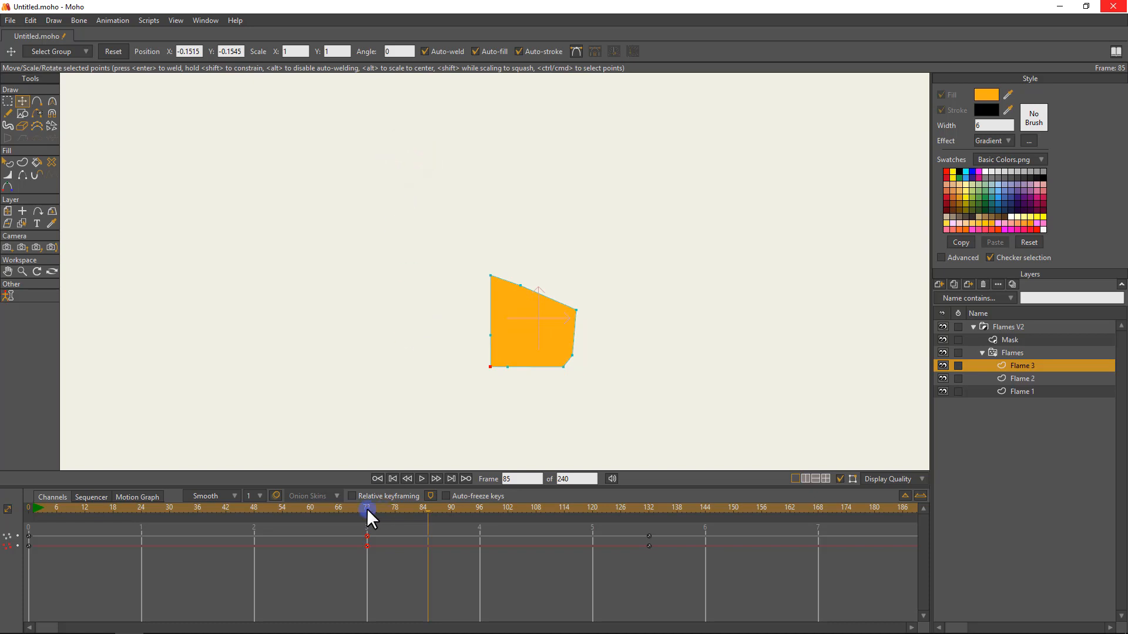
Play Flame 3's noisy shape animation past frame 132, pausing along the way to check the motion.
{"action": "key", "text": "space"}
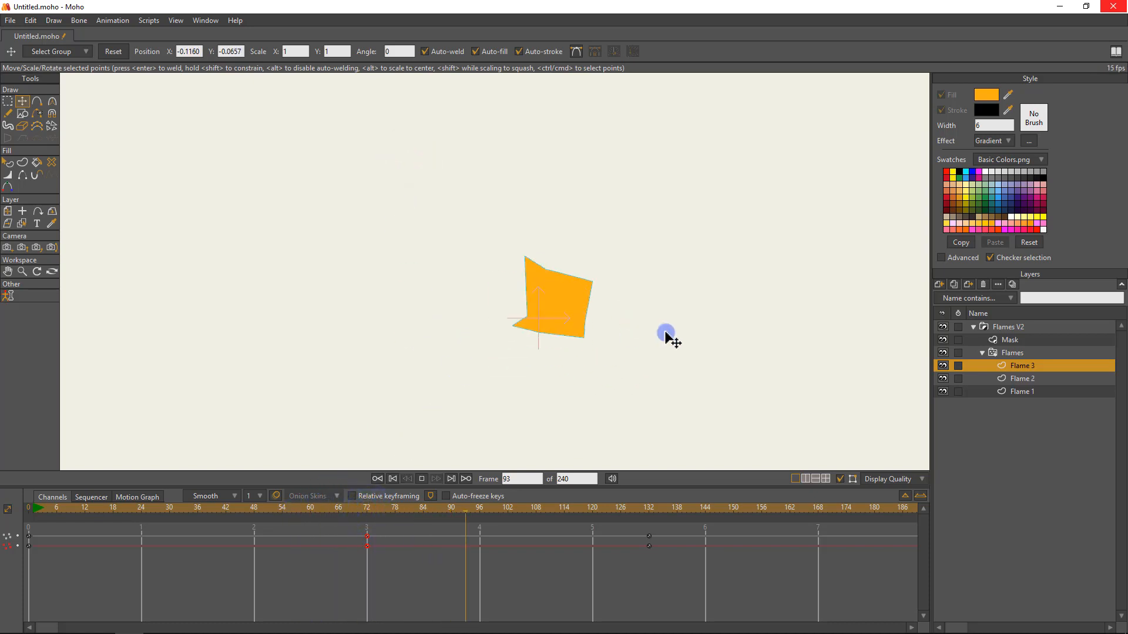
{"action": "key", "text": "space"}
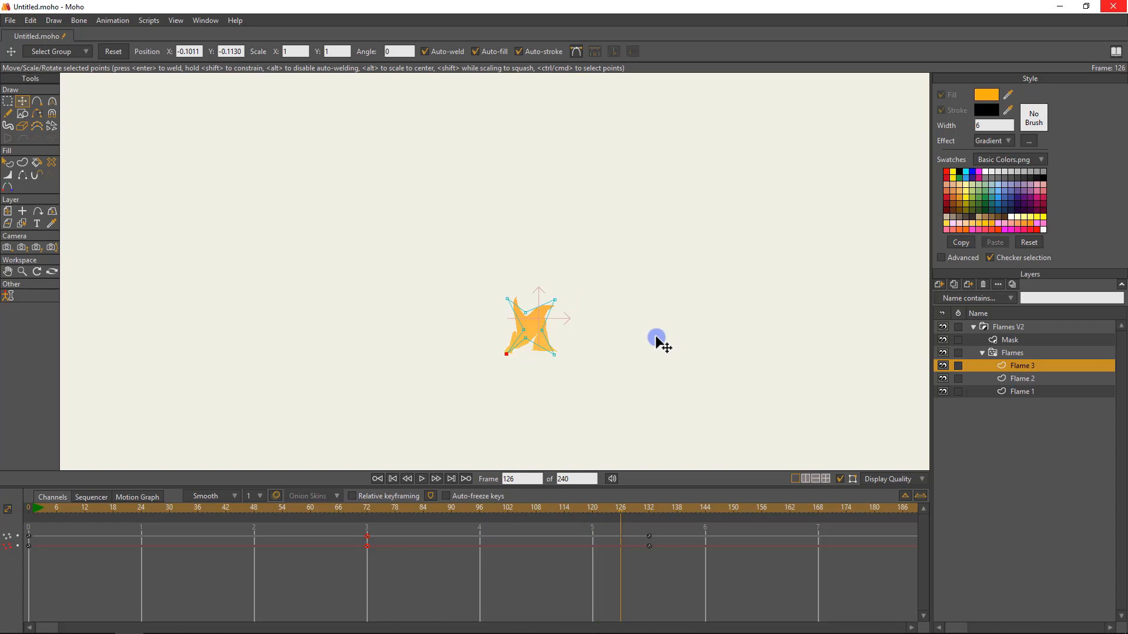
{"action": "key", "text": "space"}
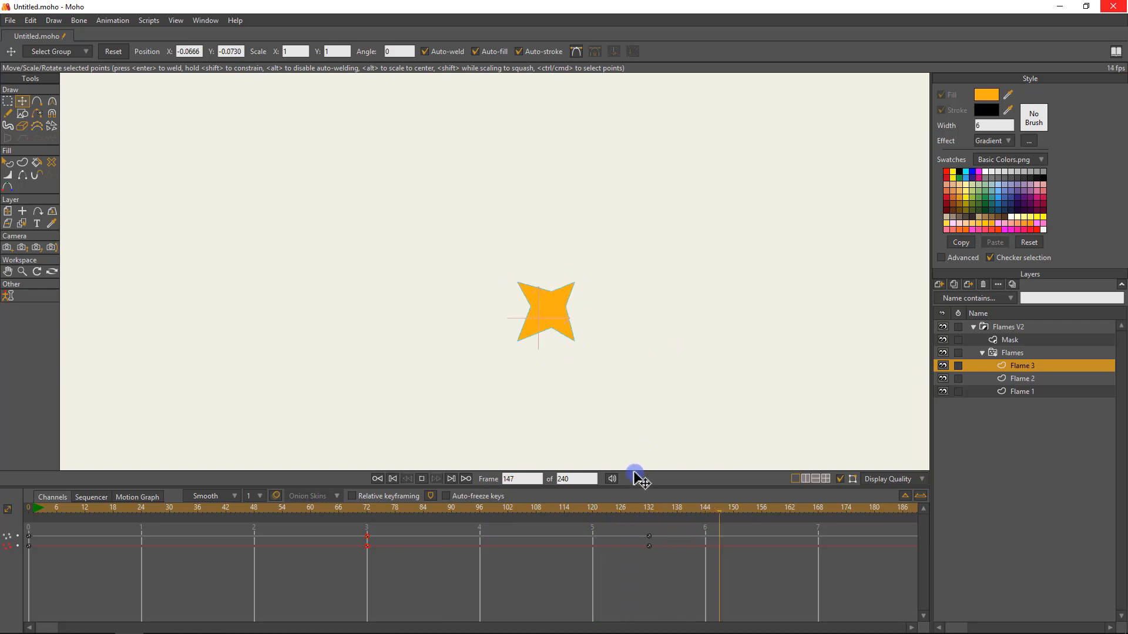
{"action": "key", "text": "space"}
{"action": "key", "text": "space"}
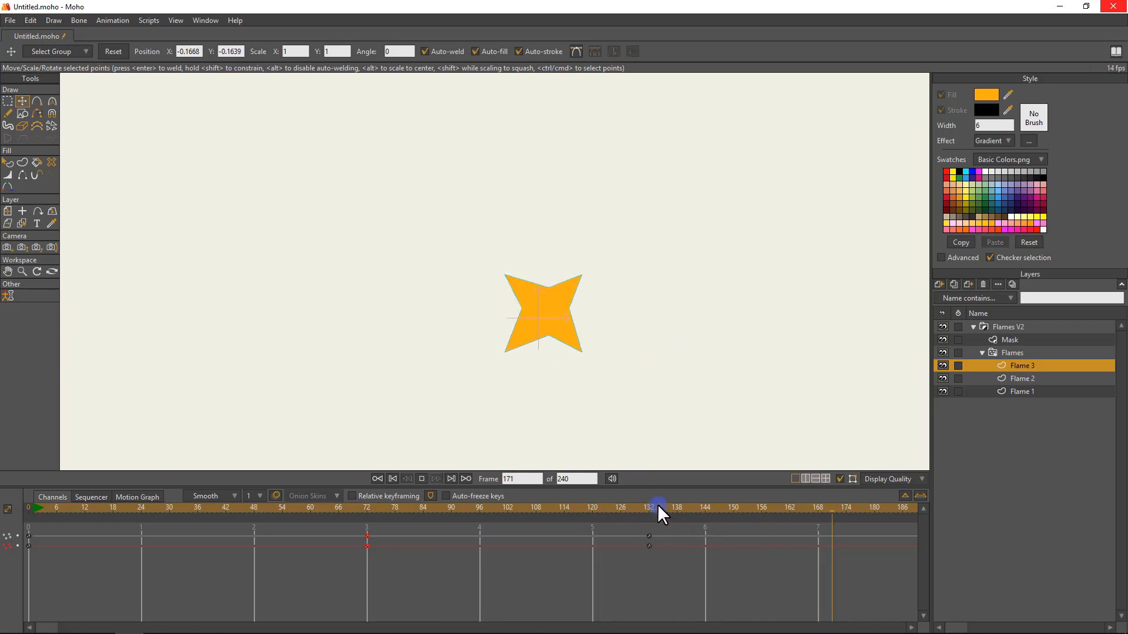
{"action": "key", "text": "space"}
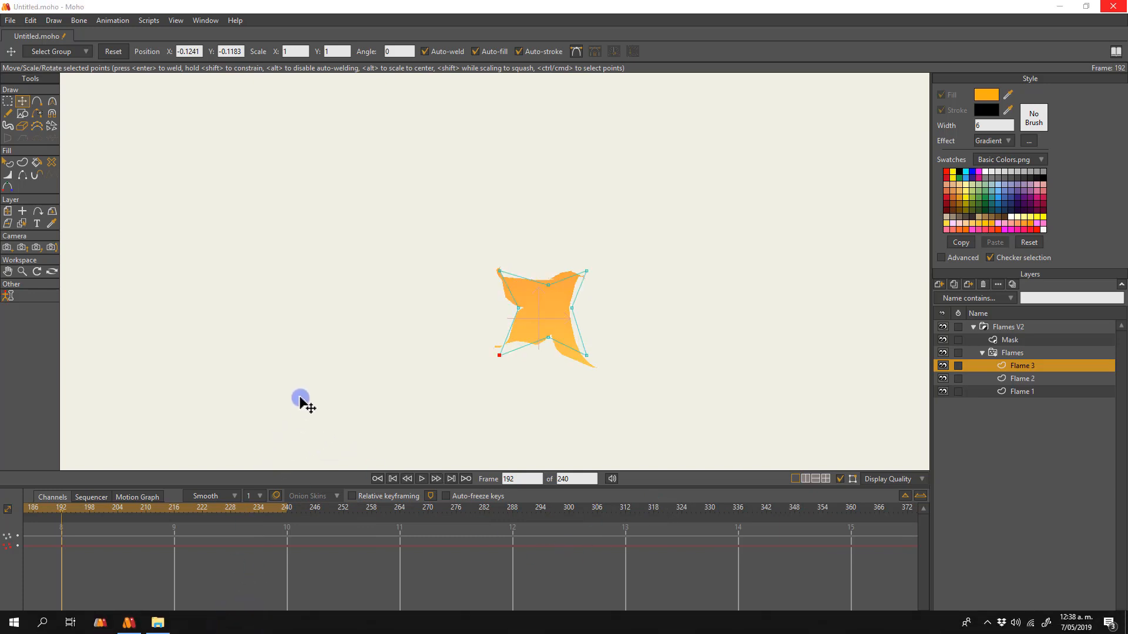
Set Flame 3's frame 132 keyframes to Cycle interpolation so the shape animation loops.
{"action": "left_click", "coordinate": [292, 574]}
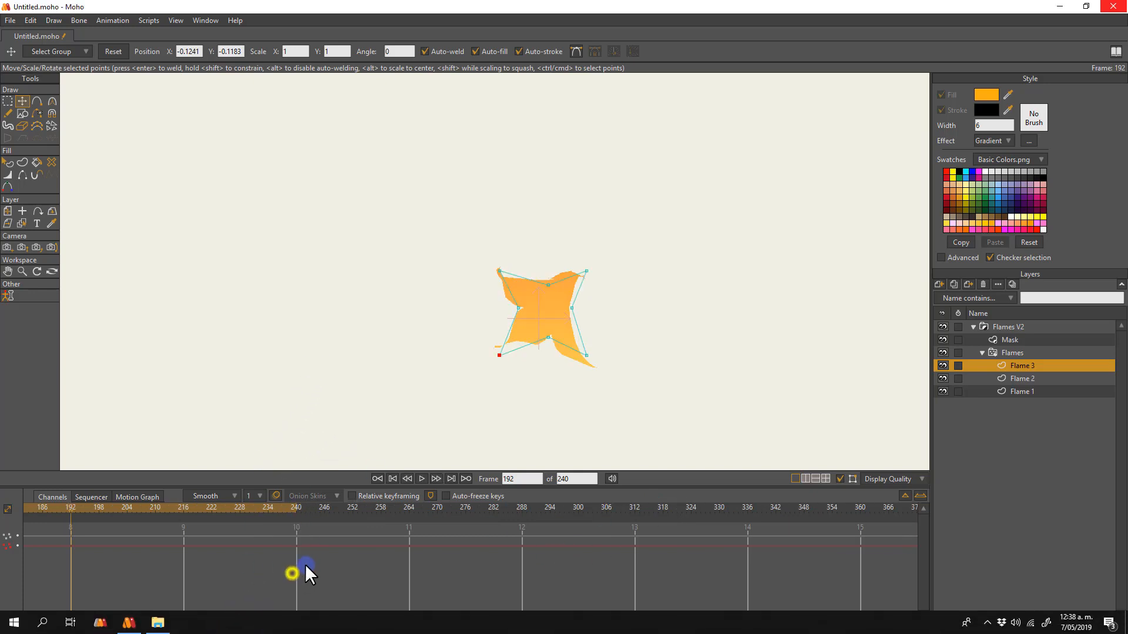
{"action": "left_click", "coordinate": [238, 598]}
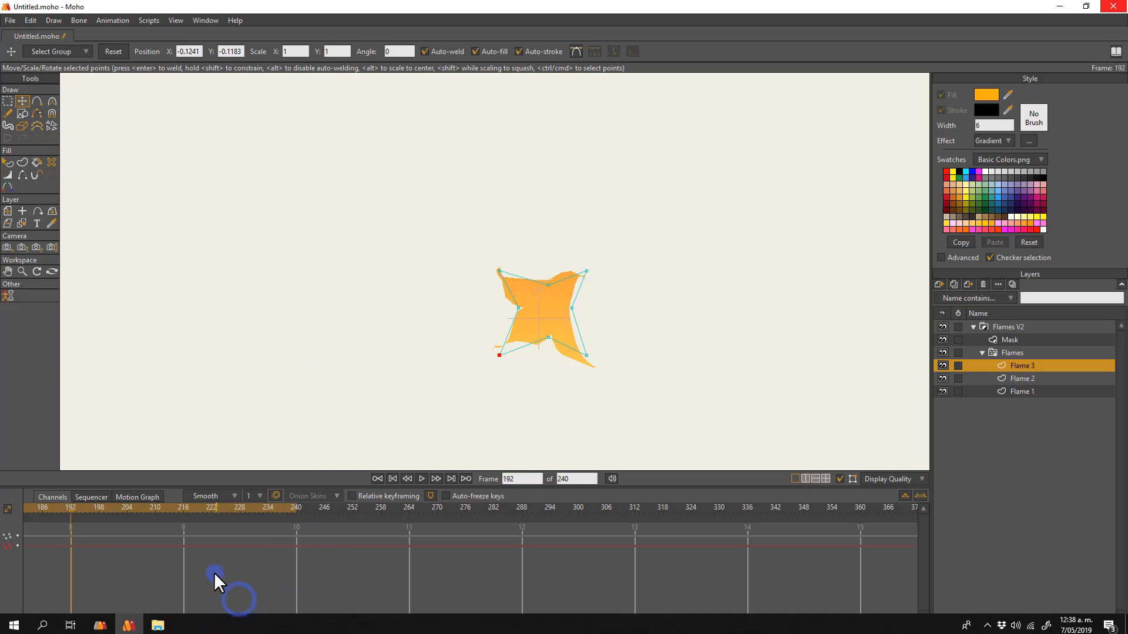
{"action": "left_click_drag", "start_coordinate": [231, 573], "coordinate": [666, 548]}
{"action": "left_click_drag", "start_coordinate": [385, 546], "coordinate": [529, 547]}
{"action": "left_click_drag", "start_coordinate": [416, 574], "coordinate": [669, 576]}
{"action": "left_click", "coordinate": [649, 507]}
{"action": "left_click", "coordinate": [821, 506]}
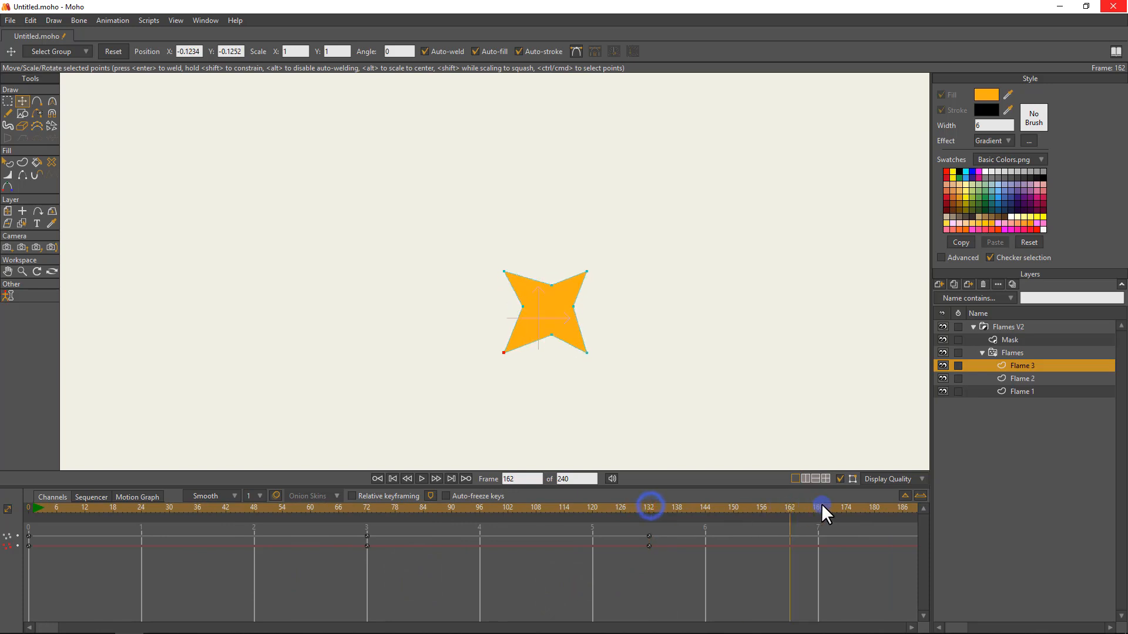
{"action": "left_click", "coordinate": [820, 506]}
{"action": "left_click", "coordinate": [656, 559]}
{"action": "left_click_drag", "start_coordinate": [639, 529], "coordinate": [642, 530]}
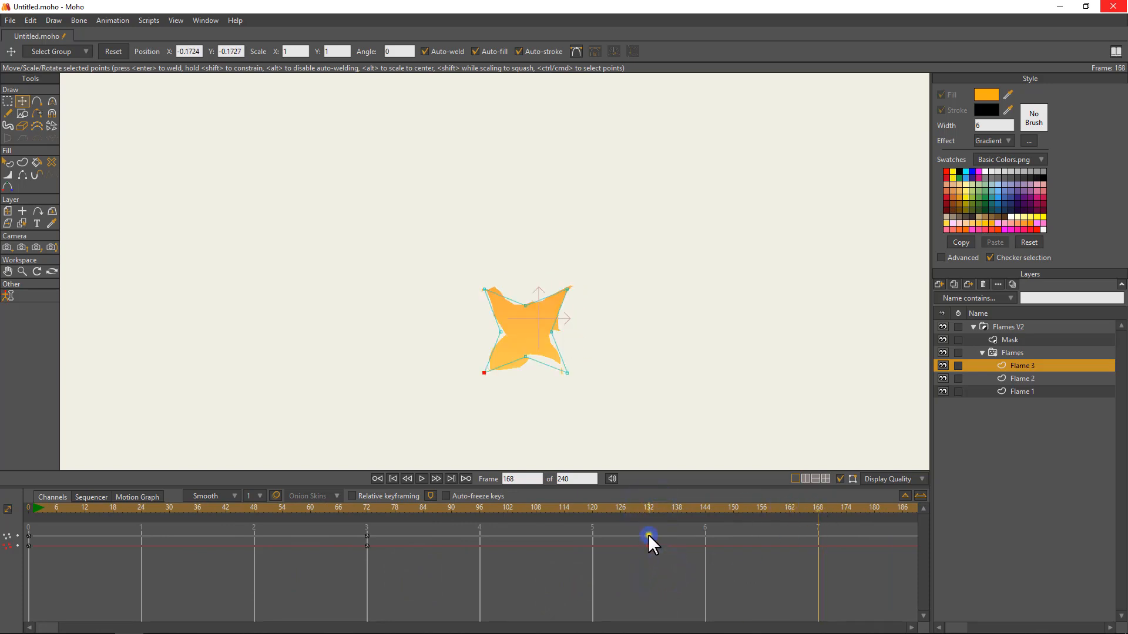
{"action": "right_click", "coordinate": [648, 536]}
{"action": "left_click", "coordinate": [676, 528]}
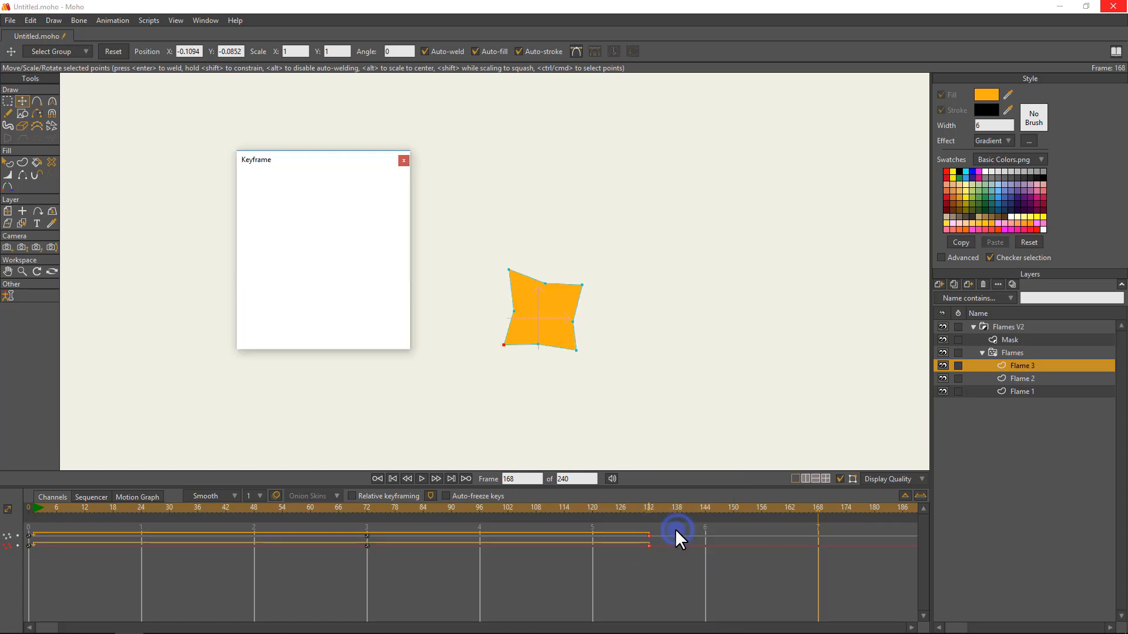
{"action": "left_click", "coordinate": [433, 159]}
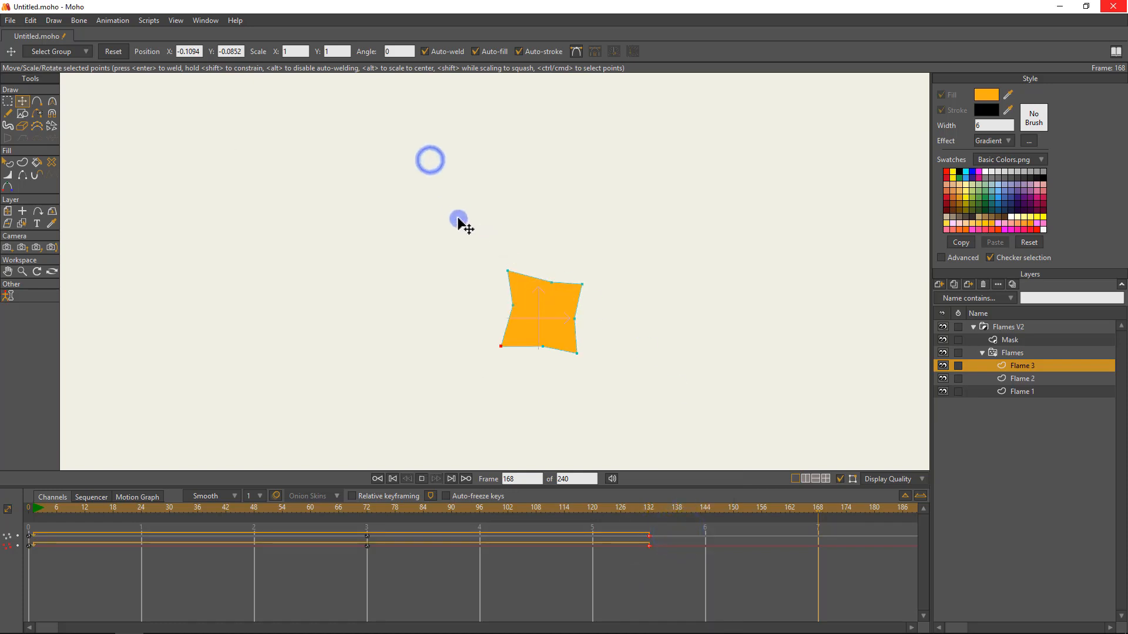
Copy all of Flame 3's keyframes, paste them onto Flame 2 at frame 0 and preview the result.
{"action": "left_click_drag", "start_coordinate": [379, 509], "coordinate": [438, 549]}
{"action": "left_click_drag", "start_coordinate": [682, 553], "coordinate": [2, 549]}
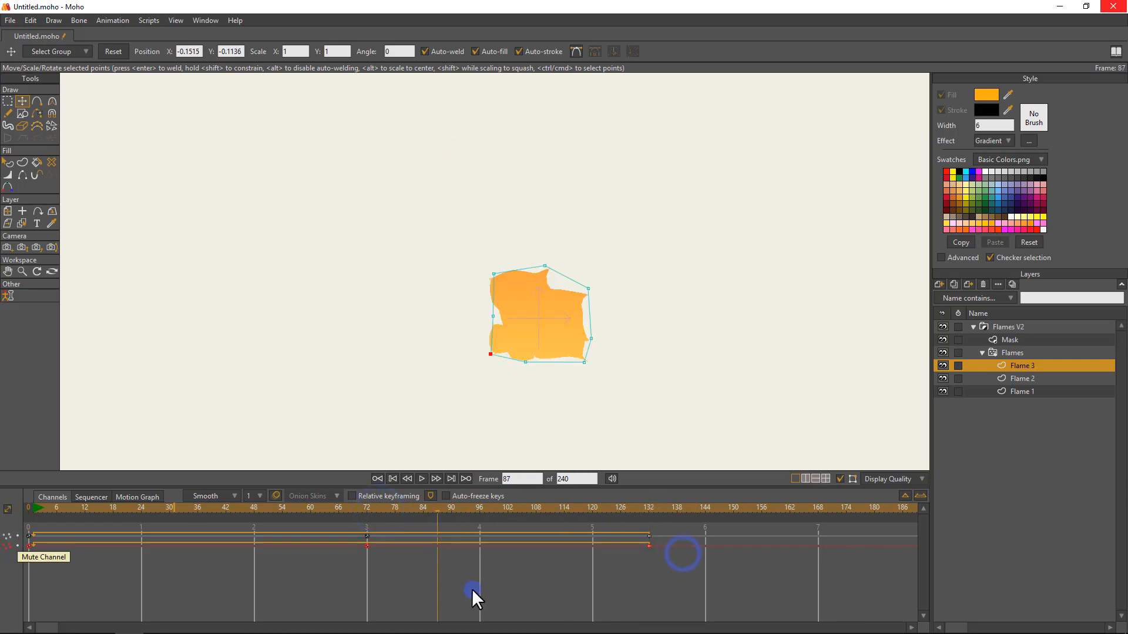
{"action": "left_click_drag", "start_coordinate": [657, 555], "coordinate": [88, 524]}
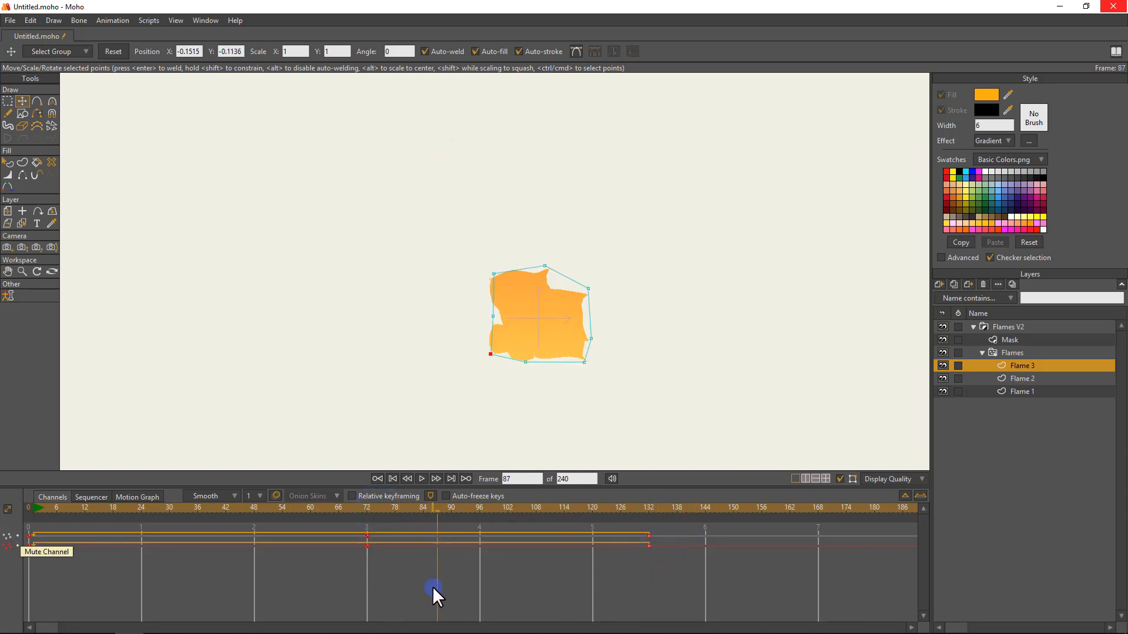
{"action": "left_click_drag", "start_coordinate": [612, 547], "coordinate": [108, 533]}
{"action": "key", "text": "ctrl+c"}
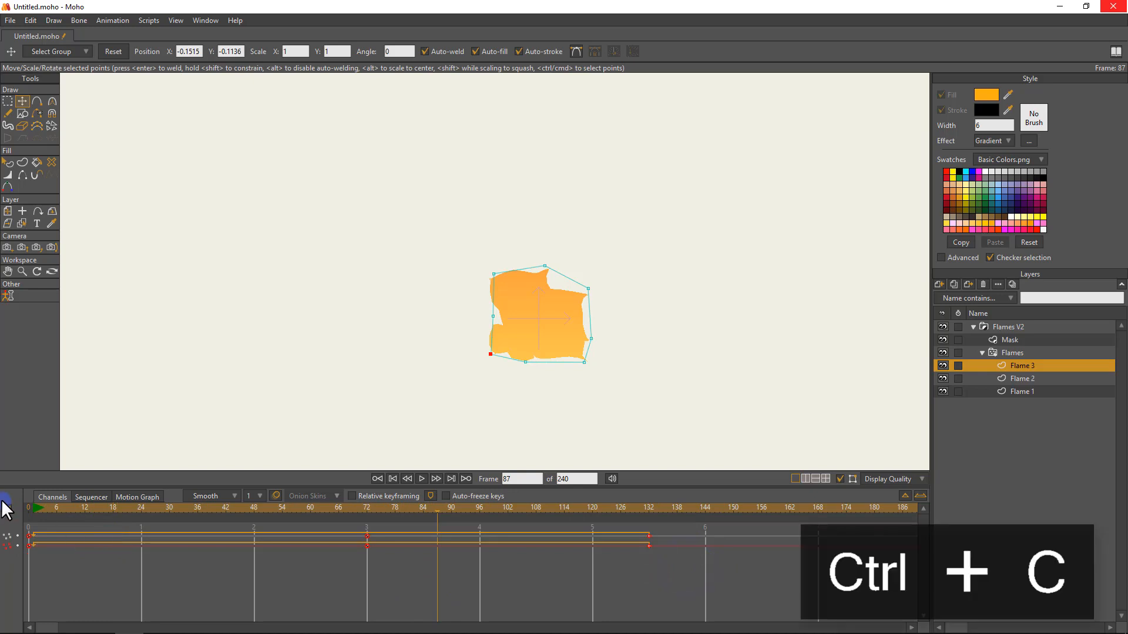
{"action": "left_click", "coordinate": [30, 509]}
{"action": "left_click", "coordinate": [1006, 379]}
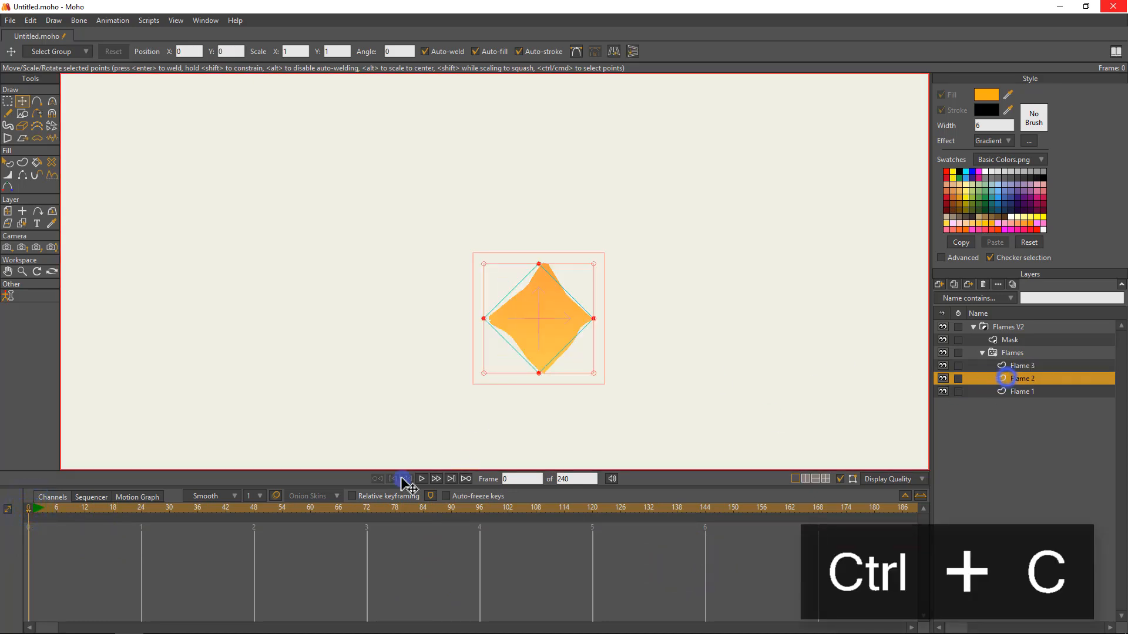
{"action": "key", "text": "ctrl+v"}
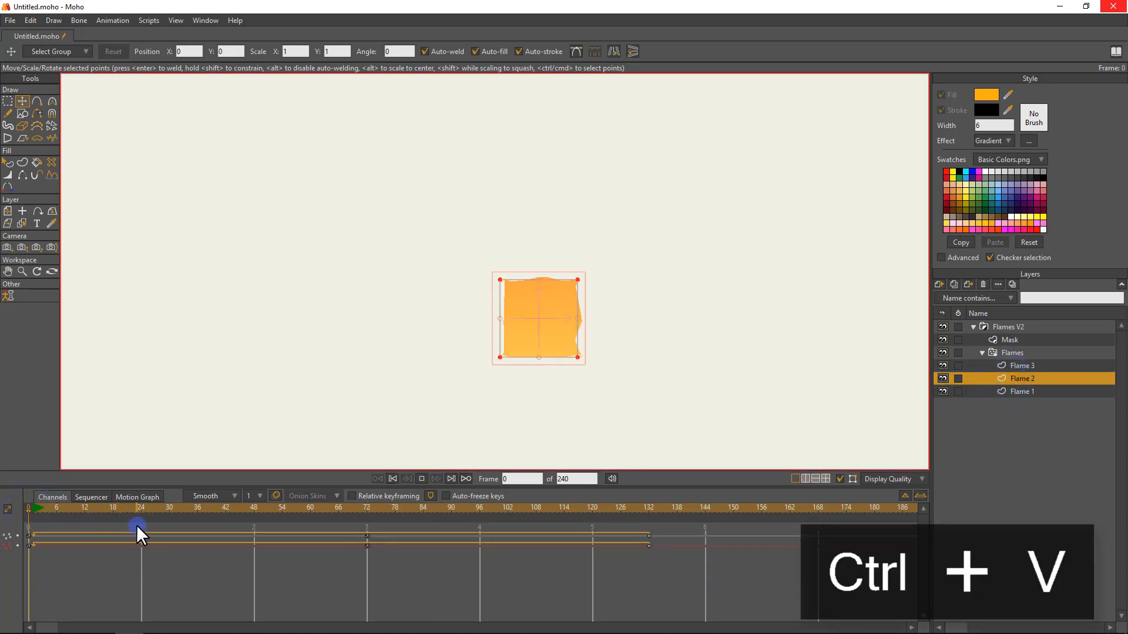
{"action": "key", "text": "space"}
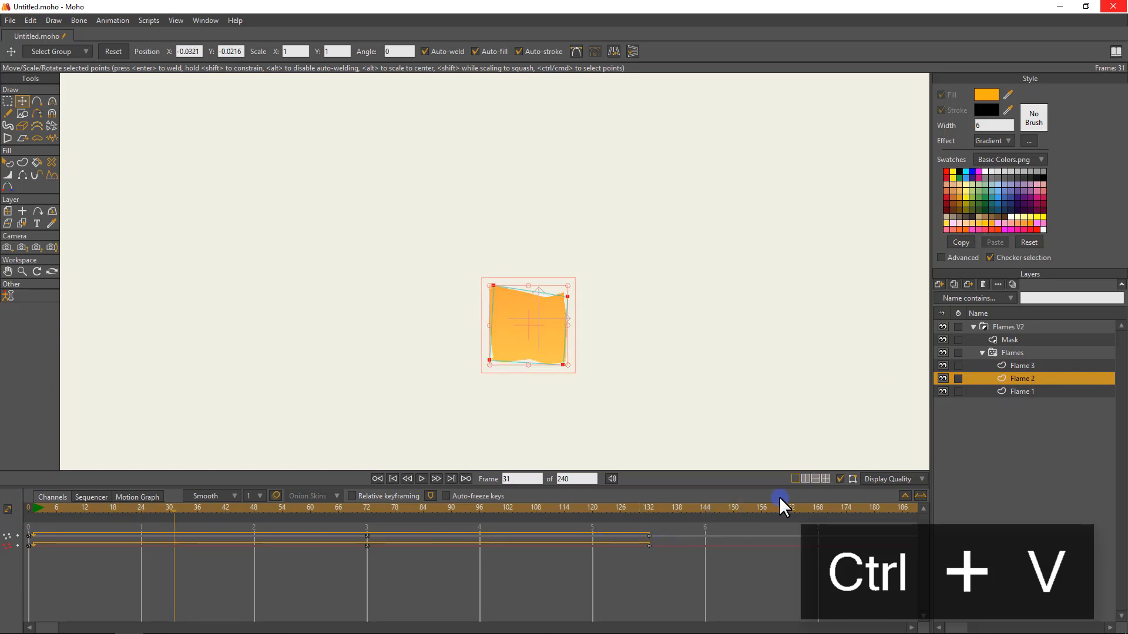
Paste the copied keyframes onto Flame 1 from frame 0 and play its animation.
{"action": "left_click", "coordinate": [1025, 391]}
{"action": "left_click", "coordinate": [44, 510]}
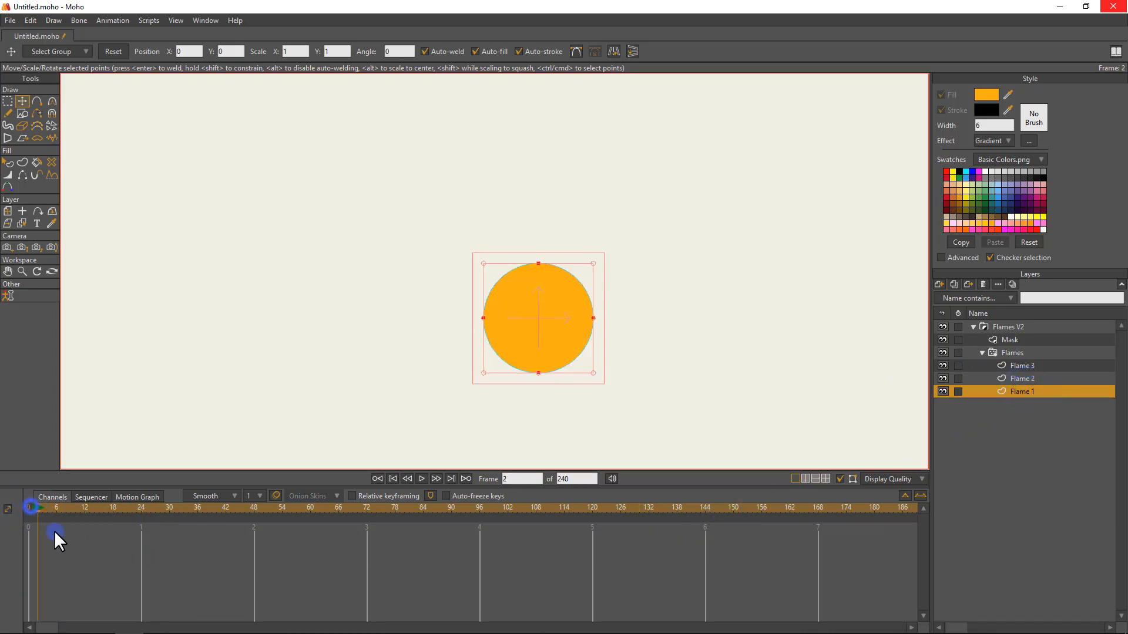
{"action": "key", "text": "ctrl+v"}
{"action": "key", "text": "space"}
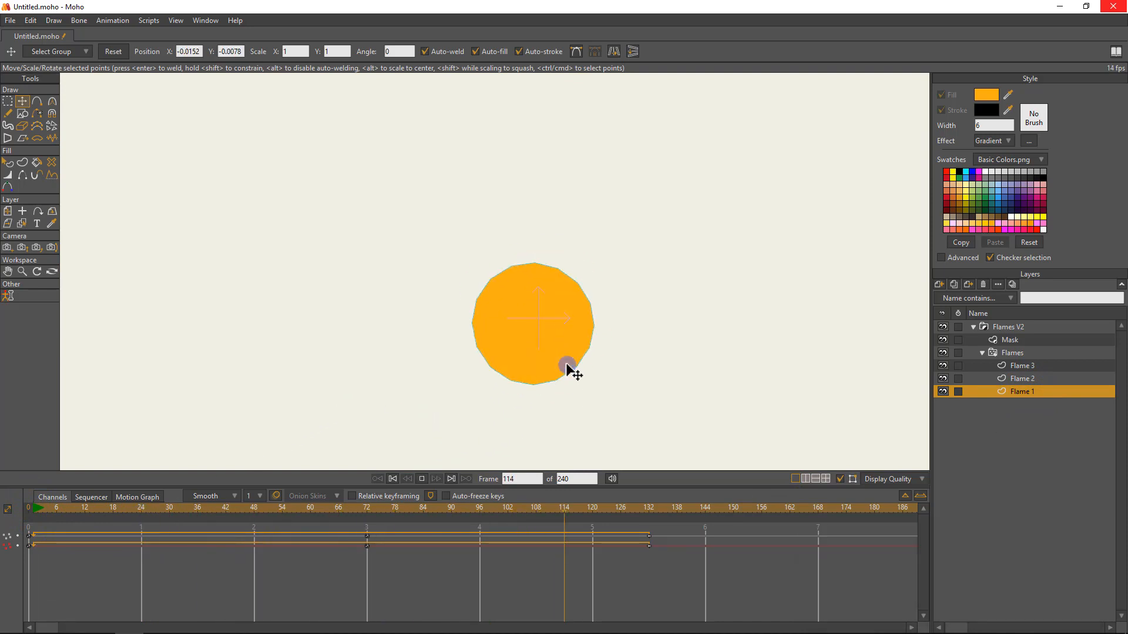
{"action": "key", "text": "space"}
Select the Flames V2 group, render a preview of frame 33 and close the render.
{"action": "left_click", "coordinate": [1014, 327]}
{"action": "left_click_drag", "start_coordinate": [247, 509], "coordinate": [184, 509]}
{"action": "key", "text": "ctrl+r"}
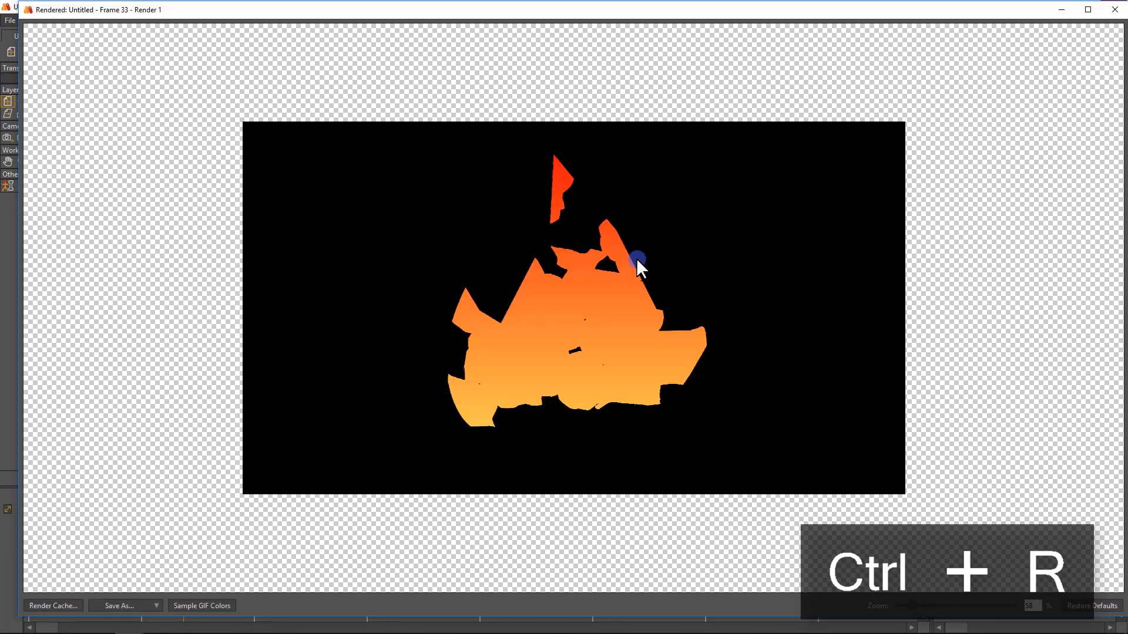
{"action": "left_click", "coordinate": [1115, 9]}
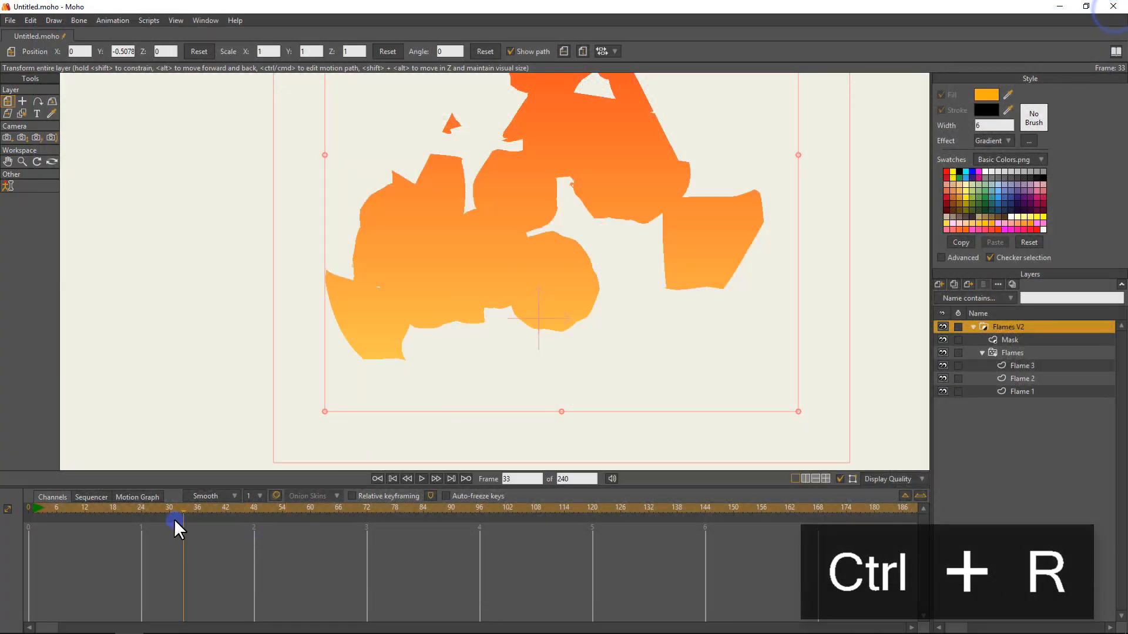
At frame 0, smooth the curvature of the Mask shape's upper points around the central flame tip.
{"action": "left_click_drag", "start_coordinate": [170, 505], "coordinate": [28, 520]}
{"action": "left_click", "coordinate": [1005, 340]}
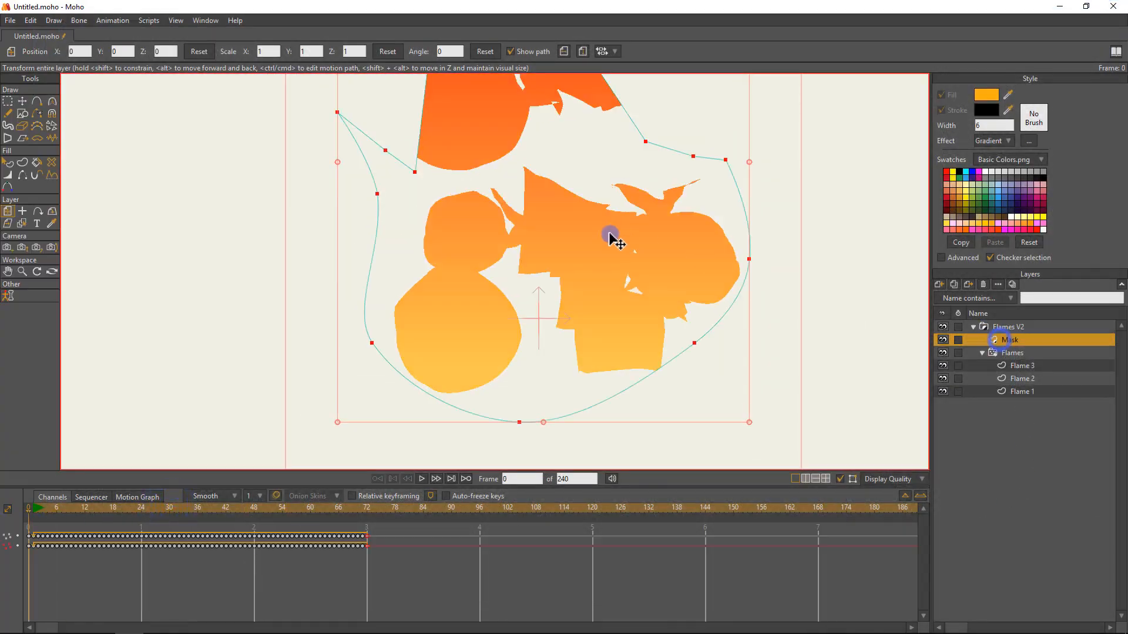
{"action": "left_click_drag", "start_coordinate": [533, 204], "coordinate": [523, 211]}
{"action": "key", "text": "g"}
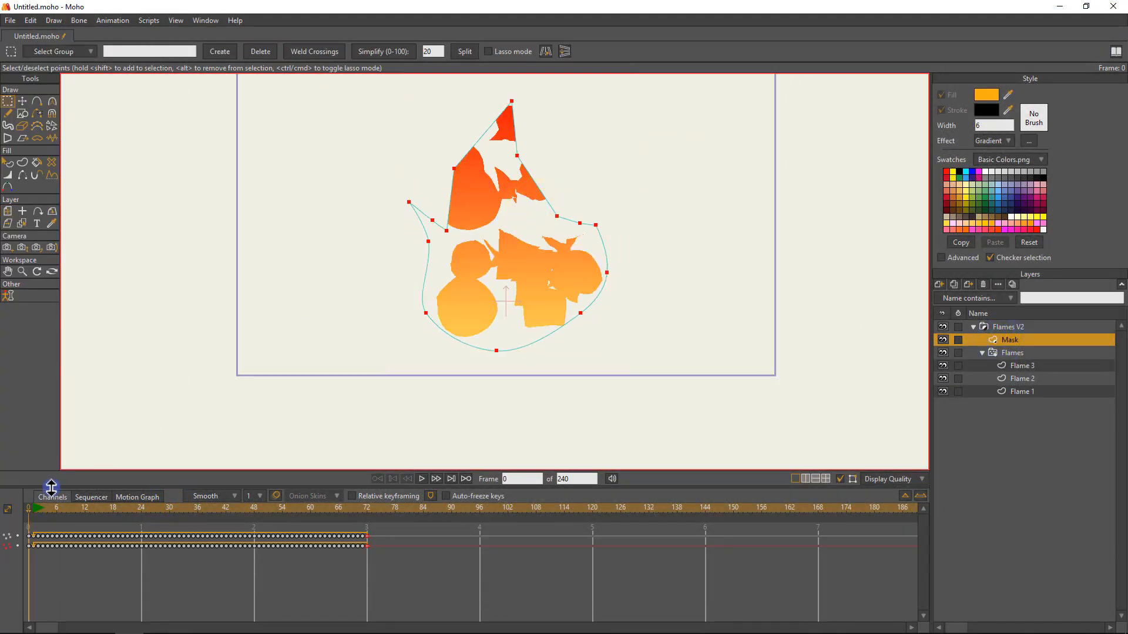
{"action": "left_click_drag", "start_coordinate": [597, 129], "coordinate": [428, 194]}
{"action": "key", "text": "c"}
{"action": "left_click_drag", "start_coordinate": [506, 168], "coordinate": [578, 221]}
Set the curvature of the Mask's point beside the left flame tip to 0.2534, preview the animation and return to frame 0.
{"action": "key", "text": "g"}
{"action": "key", "text": "c"}
{"action": "left_click_drag", "start_coordinate": [428, 239], "coordinate": [658, 249]}
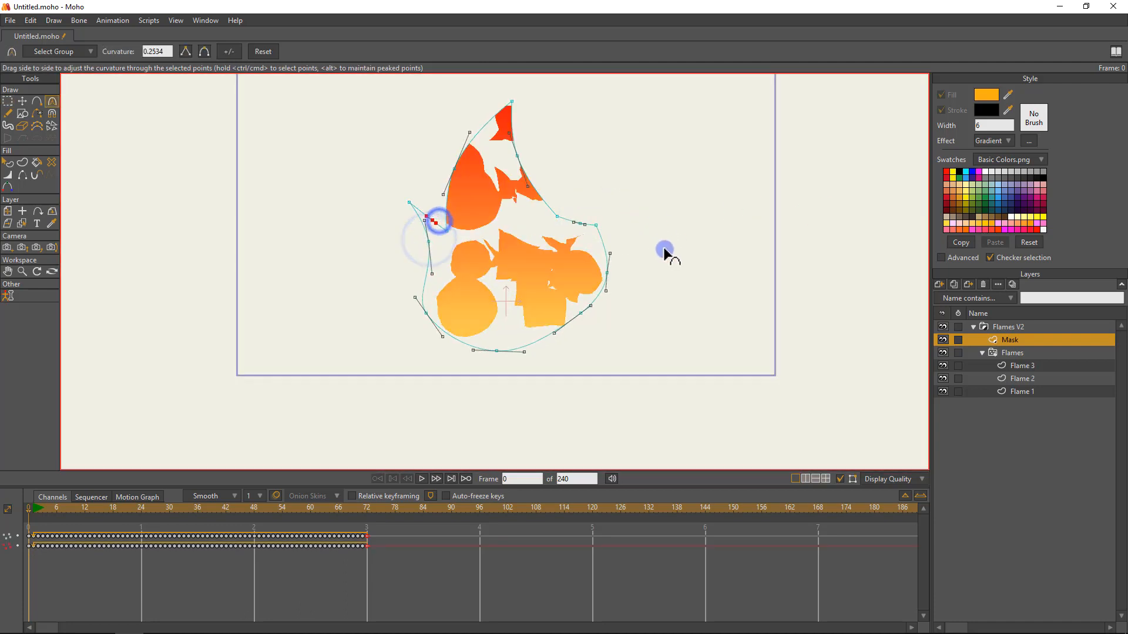
{"action": "key", "text": "space"}
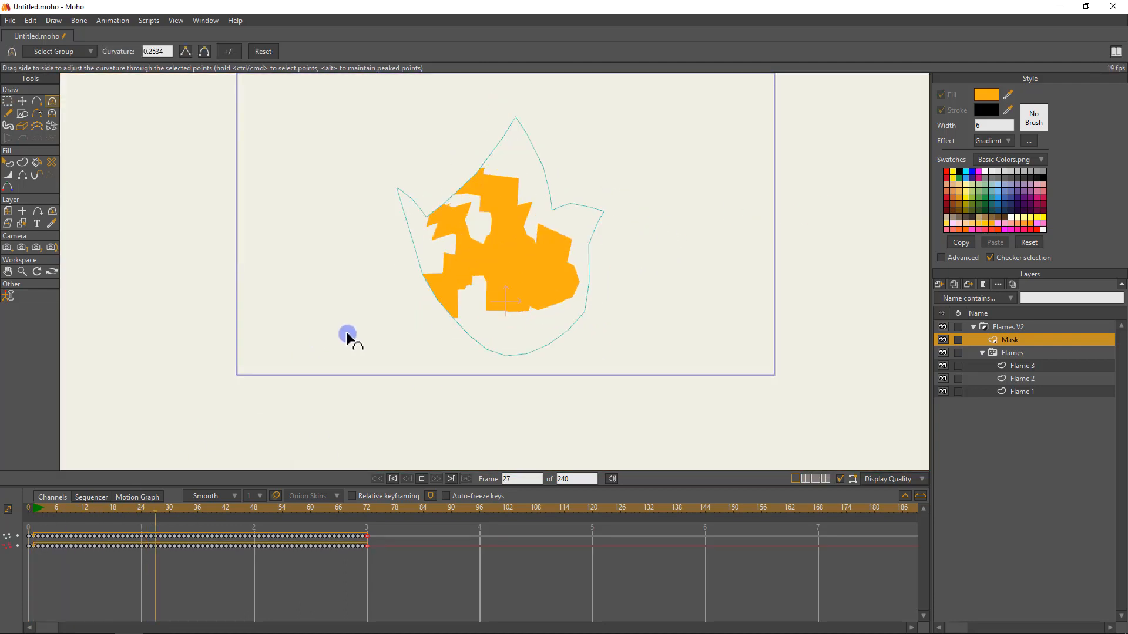
{"action": "key", "text": "space"}
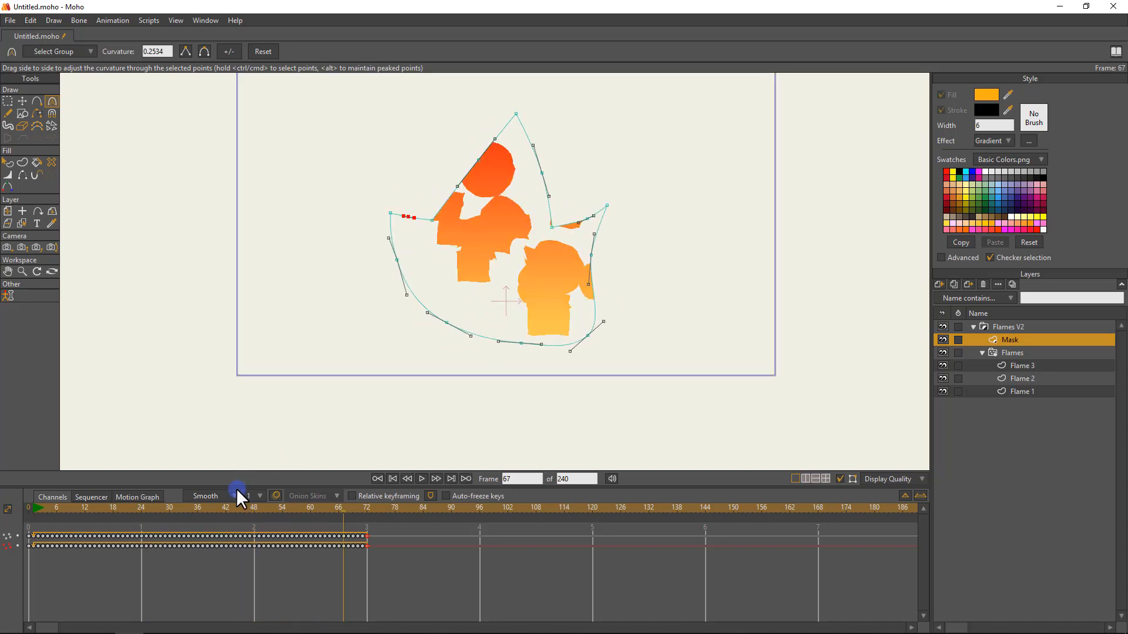
{"action": "left_click_drag", "start_coordinate": [240, 508], "coordinate": [2, 529]}
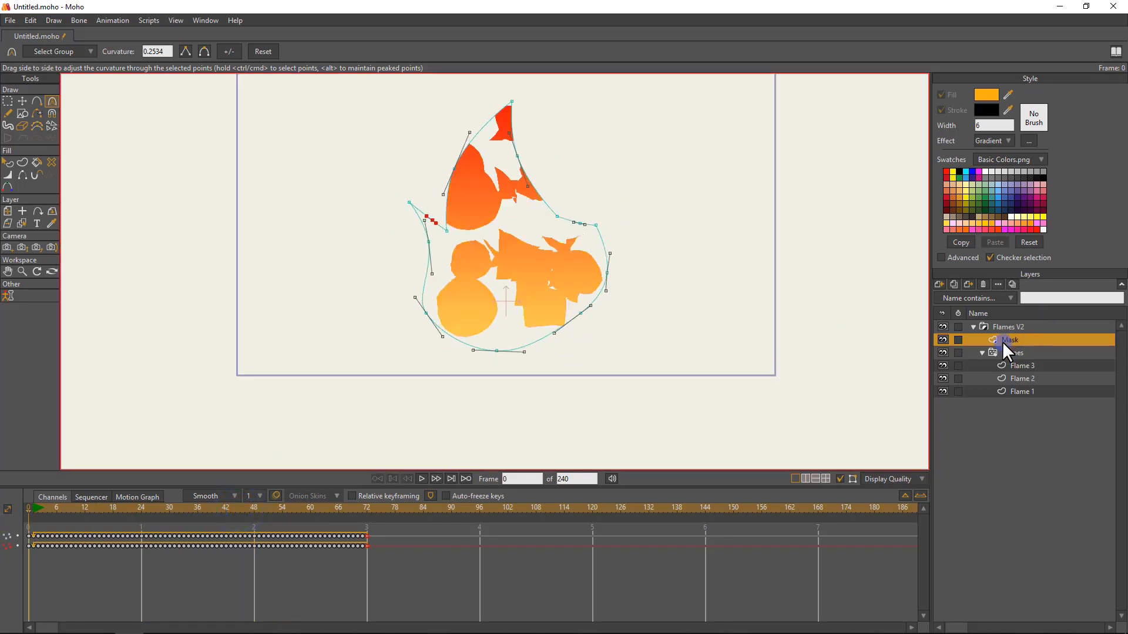
Play the Flames V2 group's animation, render a preview of frame 24 and return to frame 0.
{"action": "left_click", "coordinate": [982, 352]}
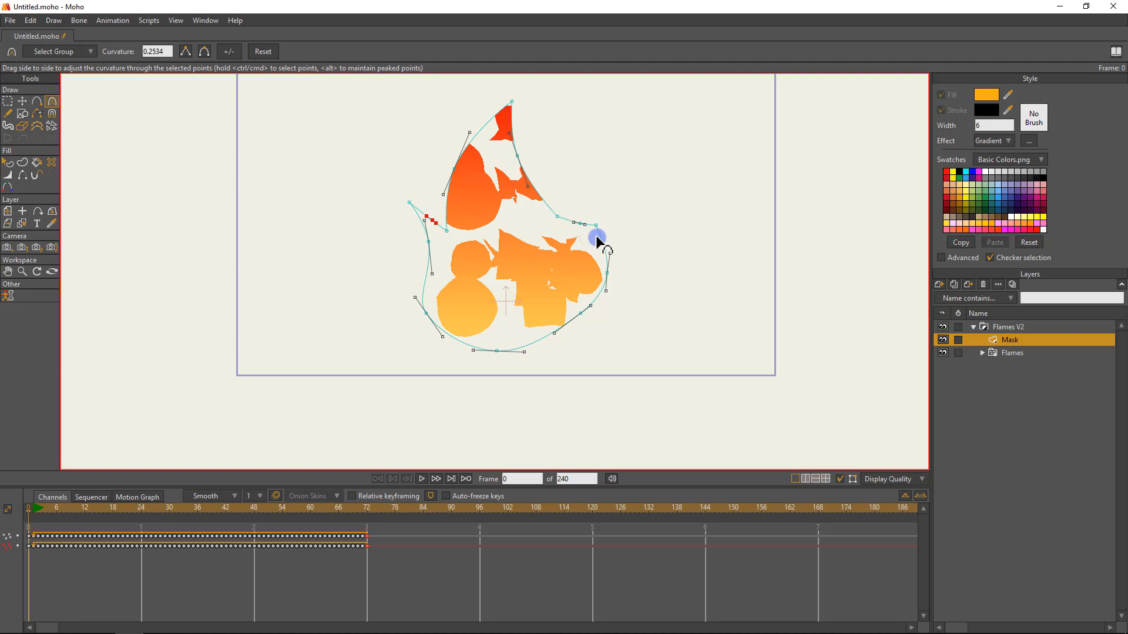
{"action": "left_click", "coordinate": [1040, 327]}
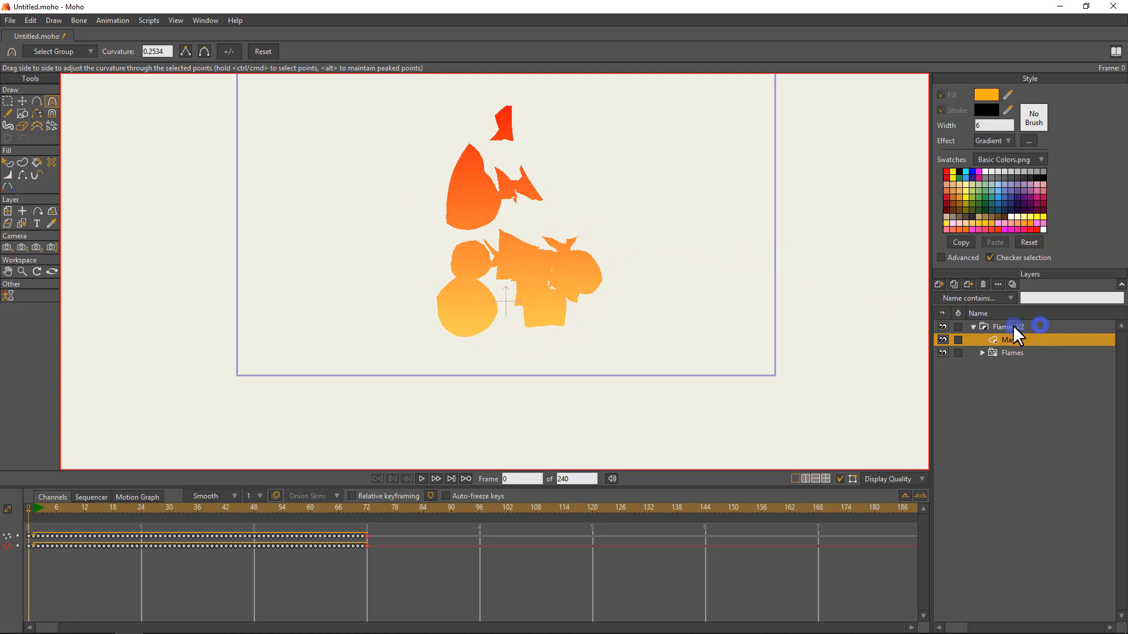
{"action": "key", "text": "space"}
{"action": "key", "text": "space"}
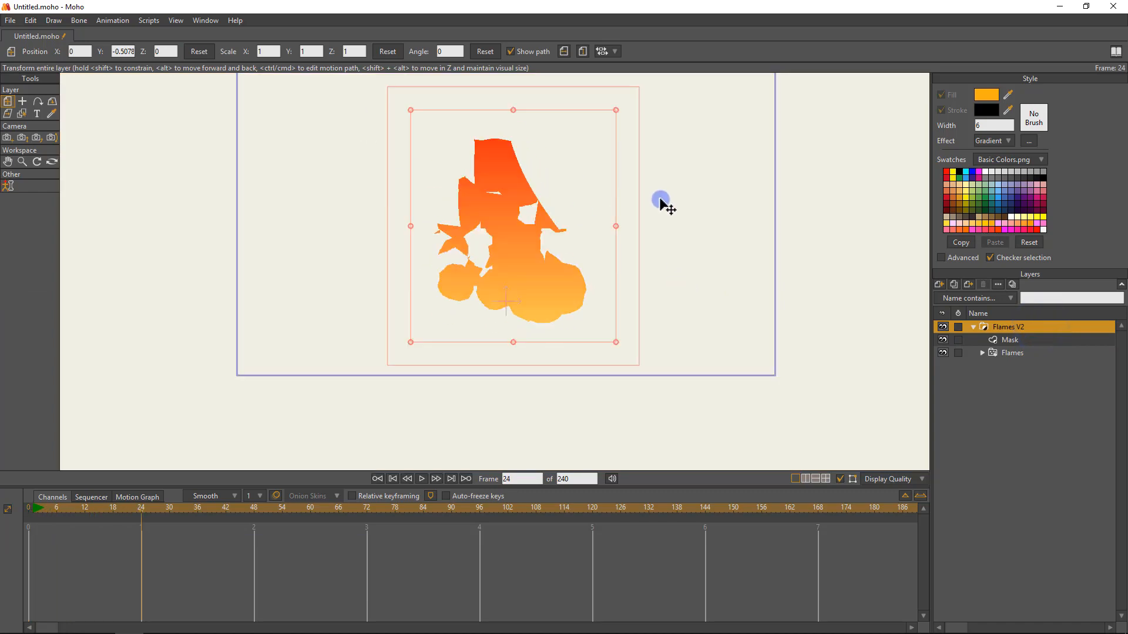
{"action": "key", "text": "ctrl+r"}
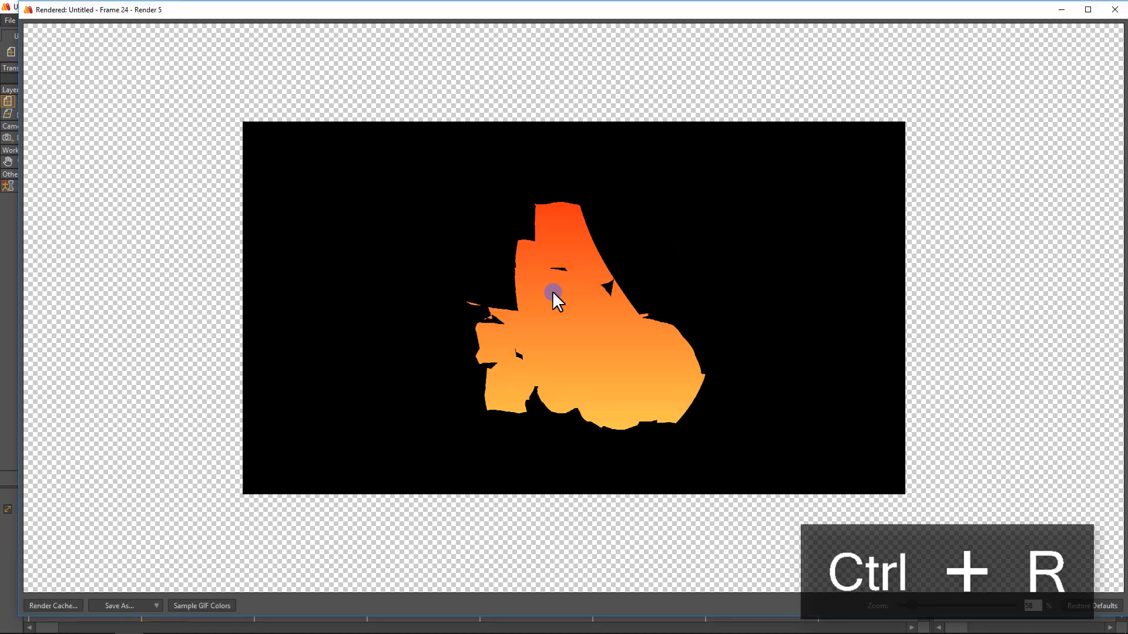
{"action": "left_click", "coordinate": [1113, 11]}
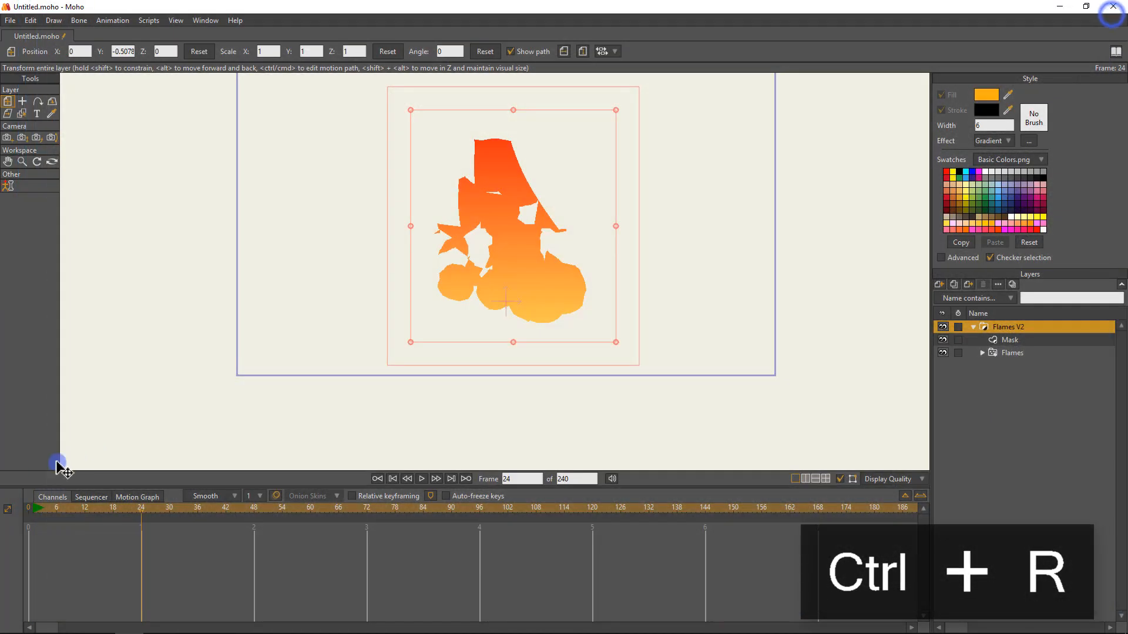
{"action": "left_click_drag", "start_coordinate": [51, 509], "coordinate": [29, 508]}
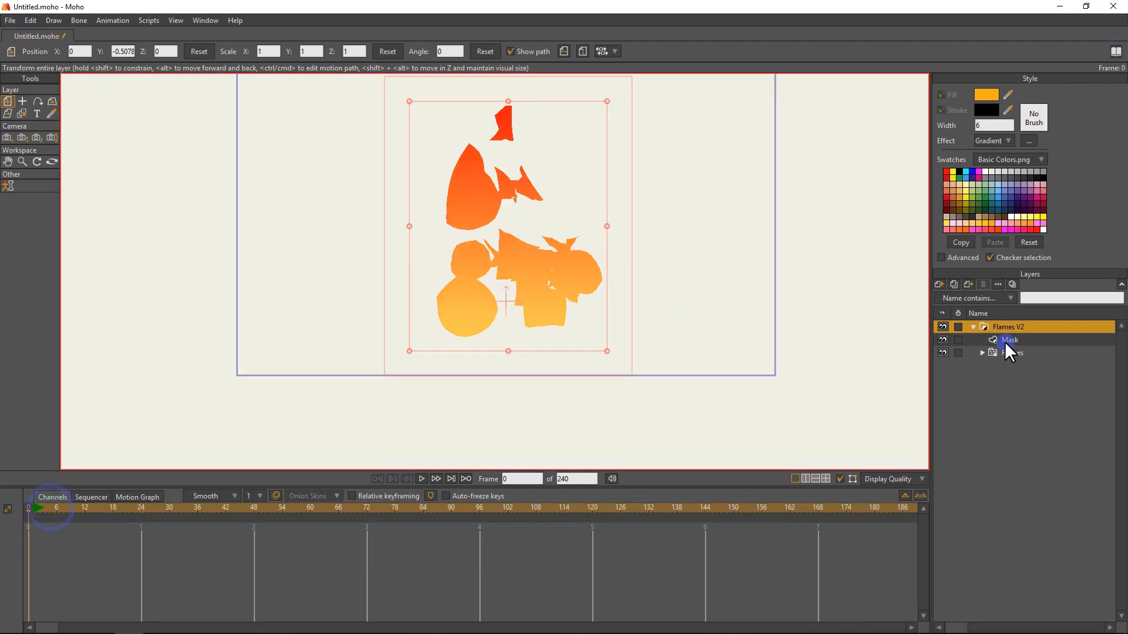
Enable the layer shadow and layer shading effects on the Flames V2 group.
{"action": "double_click", "coordinate": [1007, 327]}
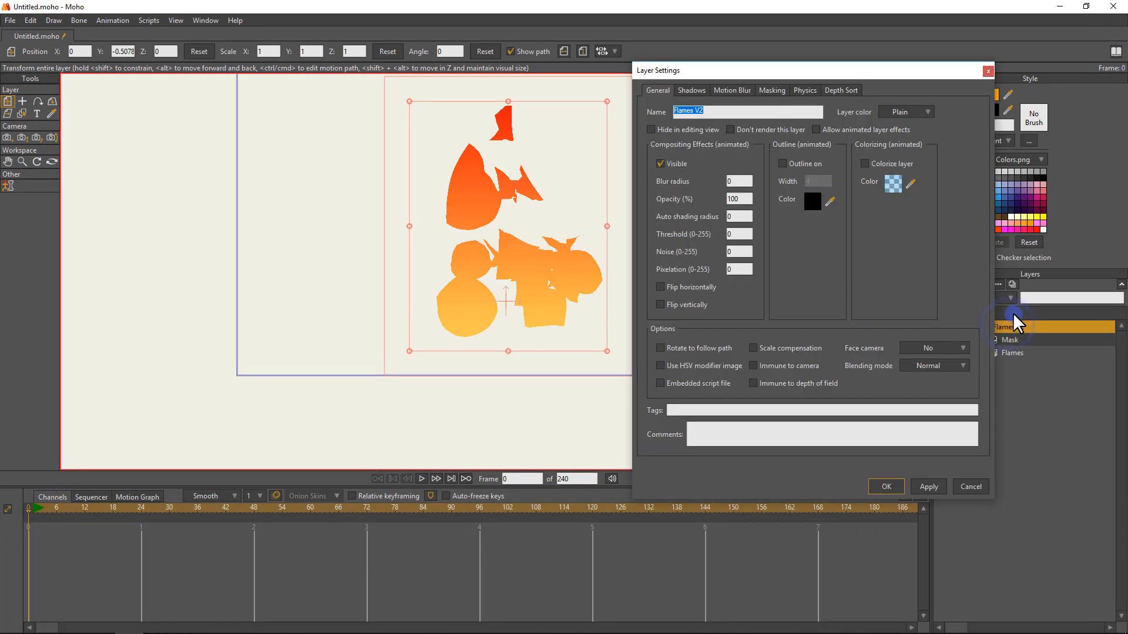
{"action": "left_click_drag", "start_coordinate": [854, 76], "coordinate": [564, 93]}
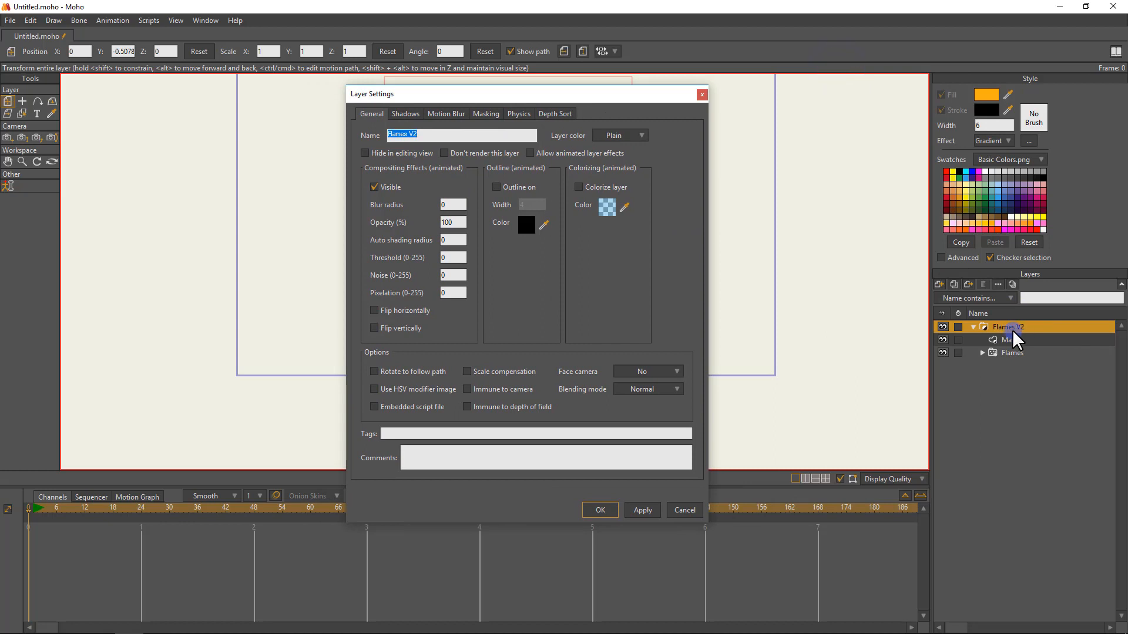
{"action": "left_click_drag", "start_coordinate": [471, 91], "coordinate": [547, 63]}
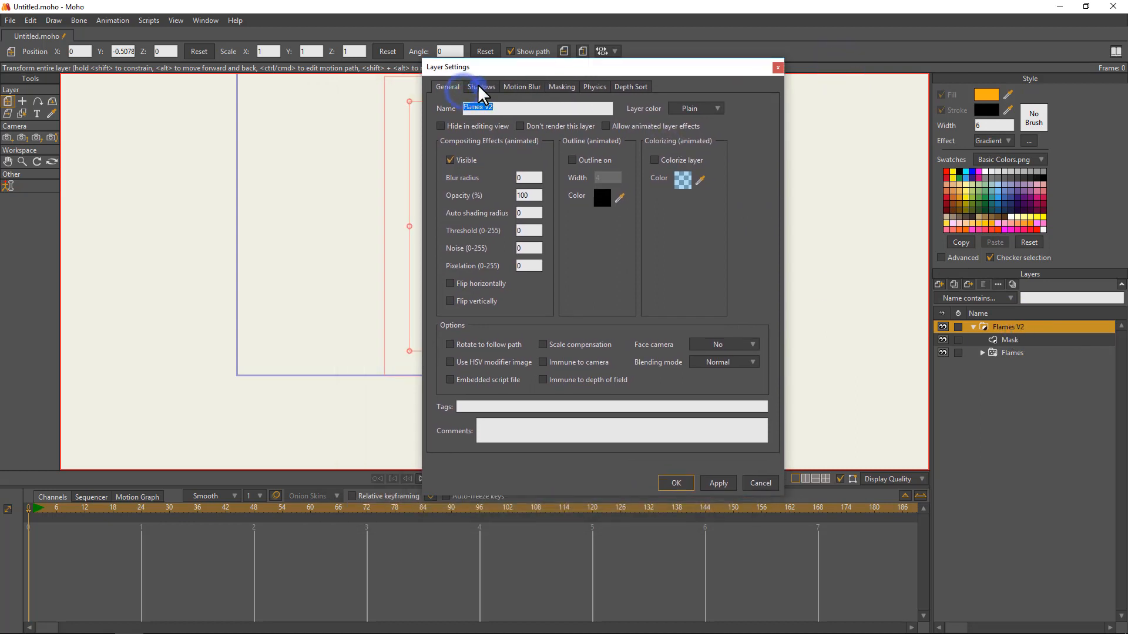
{"action": "left_click", "coordinate": [479, 86]}
{"action": "left_click", "coordinate": [467, 123]}
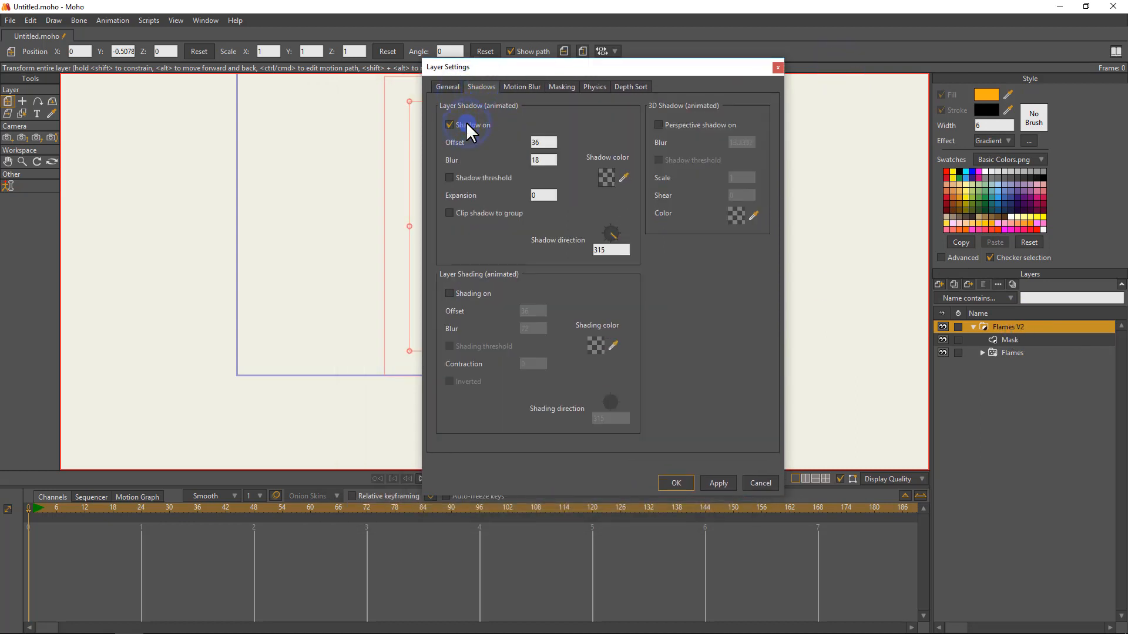
{"action": "left_click", "coordinate": [451, 293]}
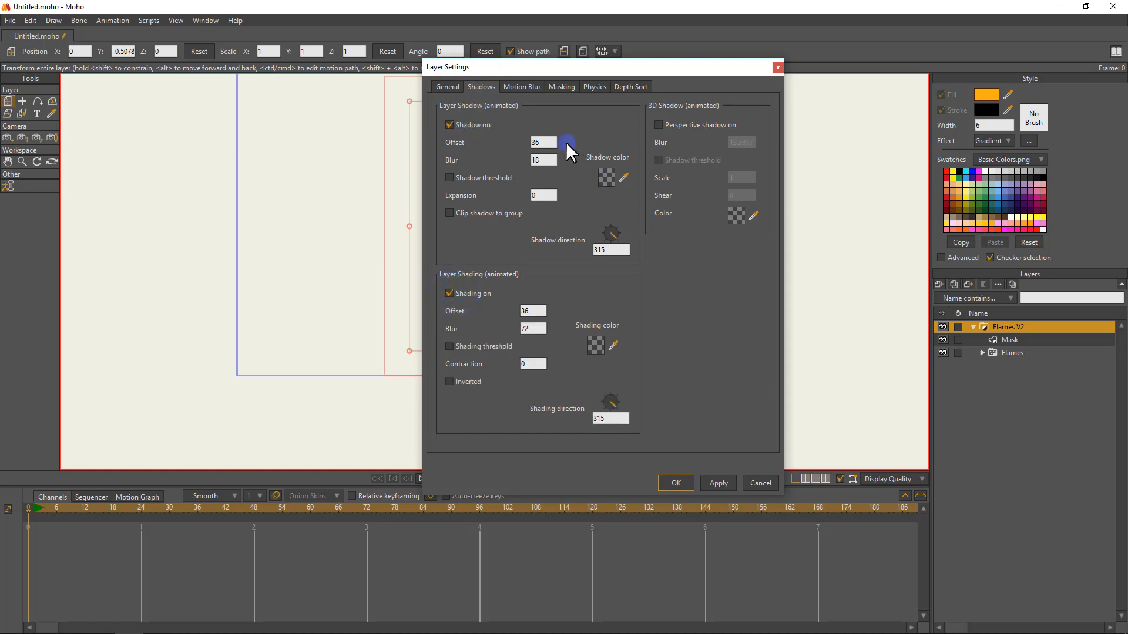
Set the layer shadow's offset to 0 and its expansion to 20.
{"action": "double_click", "coordinate": [543, 142]}
{"action": "key", "text": "Delete"}
{"action": "key", "text": "BackSpace"}
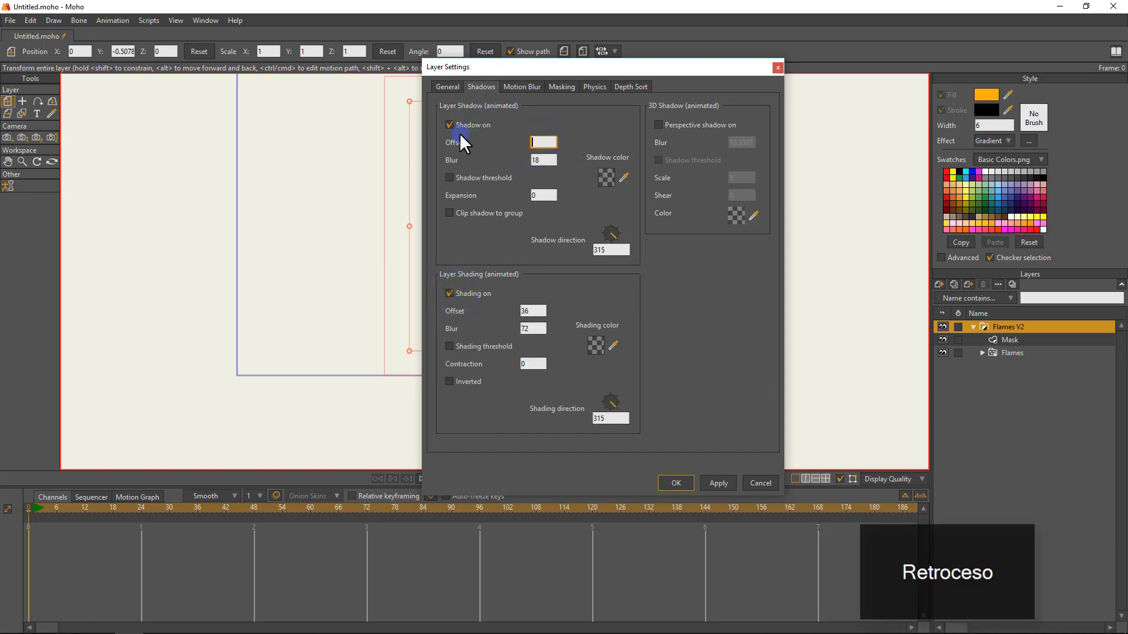
{"action": "type", "text": "0"}
{"action": "double_click", "coordinate": [541, 194]}
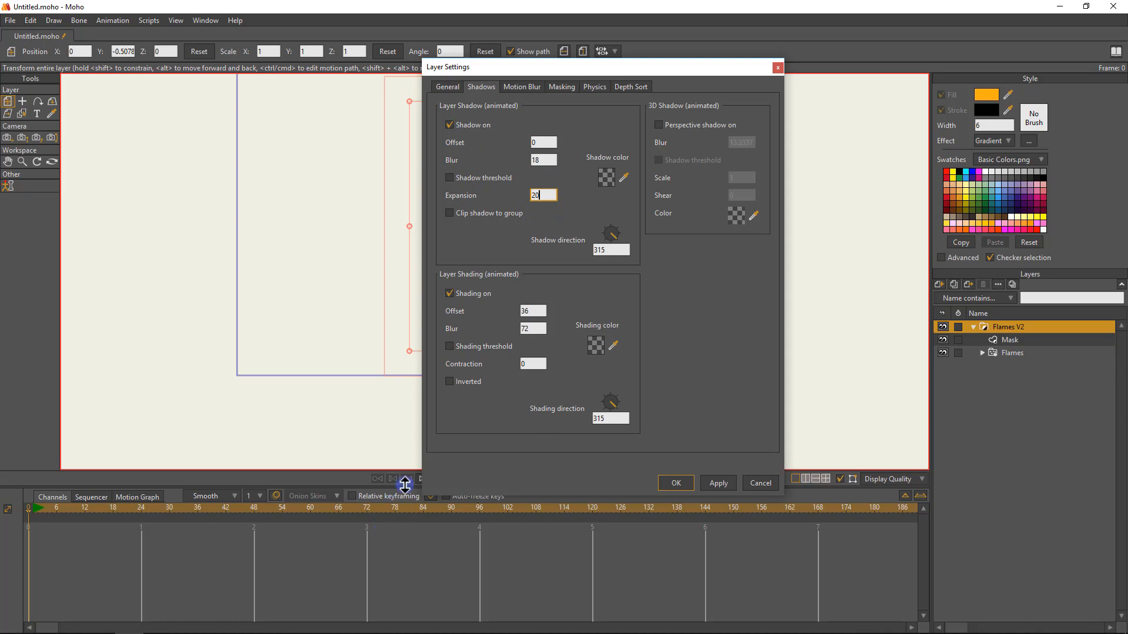
Set the layer shading's contraction to 20 and offset to 0, with blur at 30 for the shadow and 20 for the shading.
{"action": "left_click", "coordinate": [537, 362]}
{"action": "type", "text": "20"}
{"action": "left_click", "coordinate": [535, 309]}
{"action": "type", "text": "0"}
{"action": "double_click", "coordinate": [541, 159]}
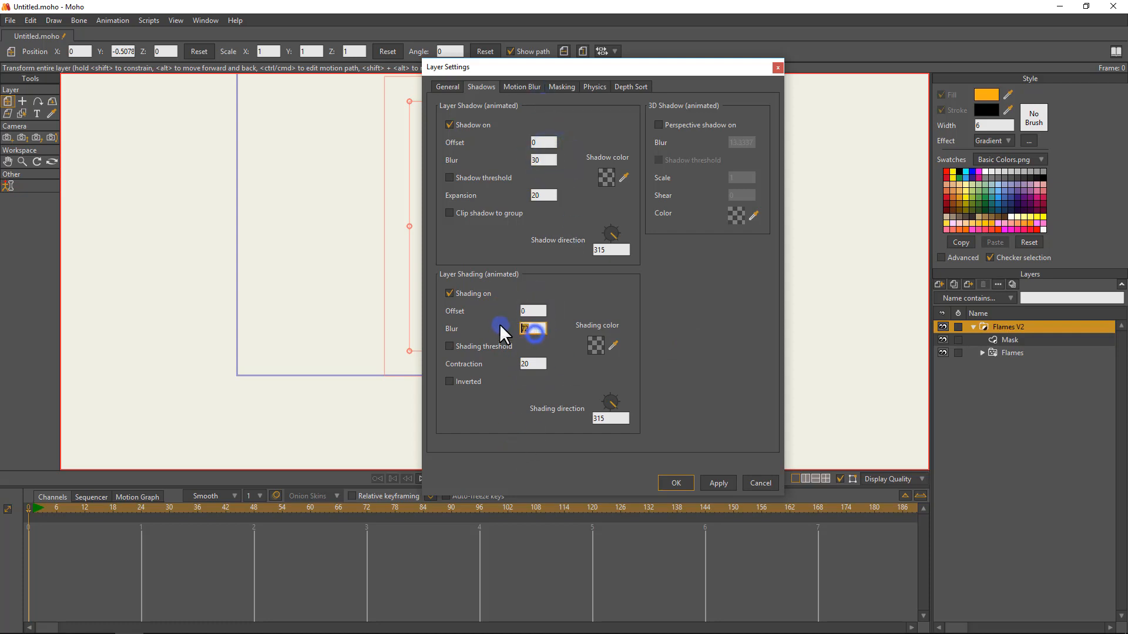
{"action": "type", "text": "2"}
{"action": "key", "text": "BackSpace"}
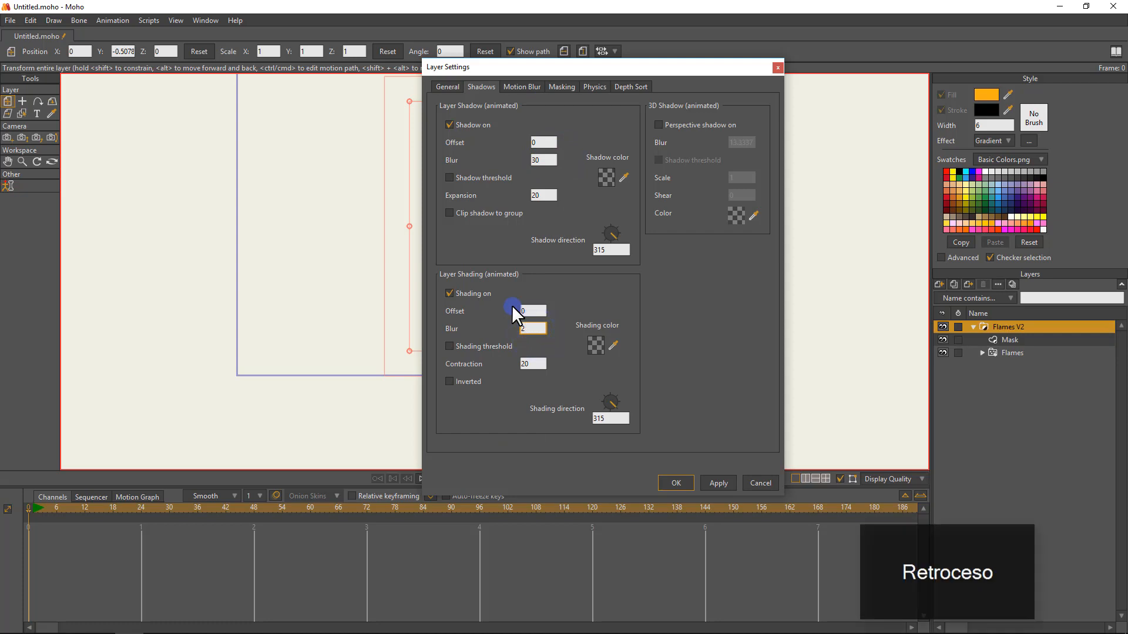
Set the layer shadow color to the light yellow FDFF38 with an alpha of 128.
{"action": "left_click", "coordinate": [598, 178]}
{"action": "left_click", "coordinate": [778, 217]}
{"action": "left_click_drag", "start_coordinate": [687, 117], "coordinate": [730, 81]}
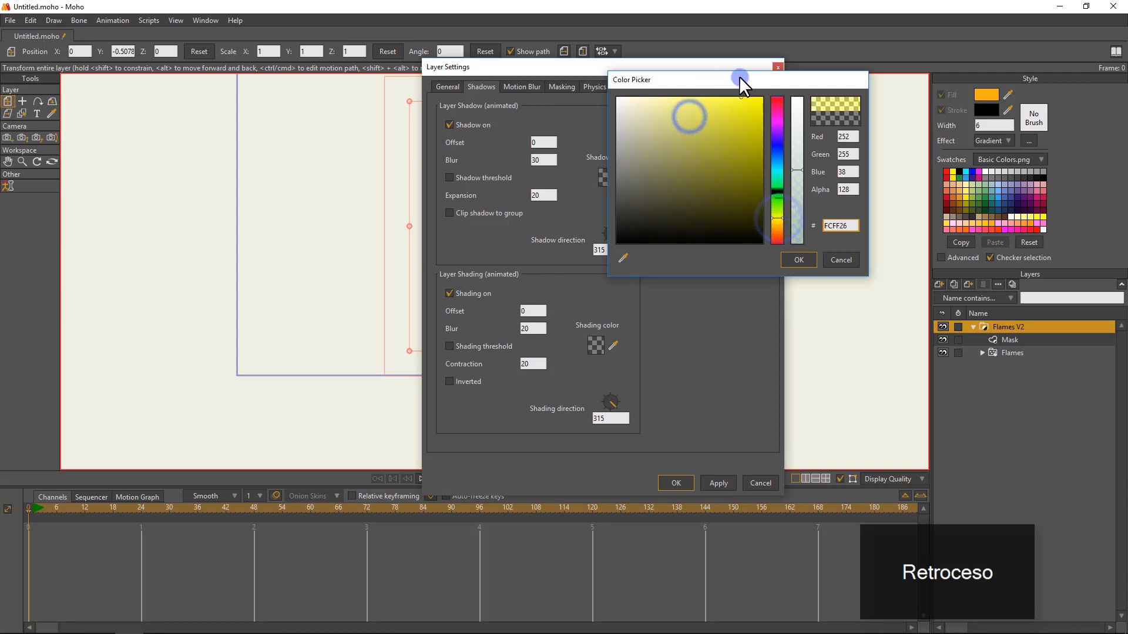
{"action": "left_click", "coordinate": [796, 255]}
Set the layer shading color to golden yellow FFDE00, apply the layer settings and render a preview of frame 0.
{"action": "left_click", "coordinate": [600, 347]}
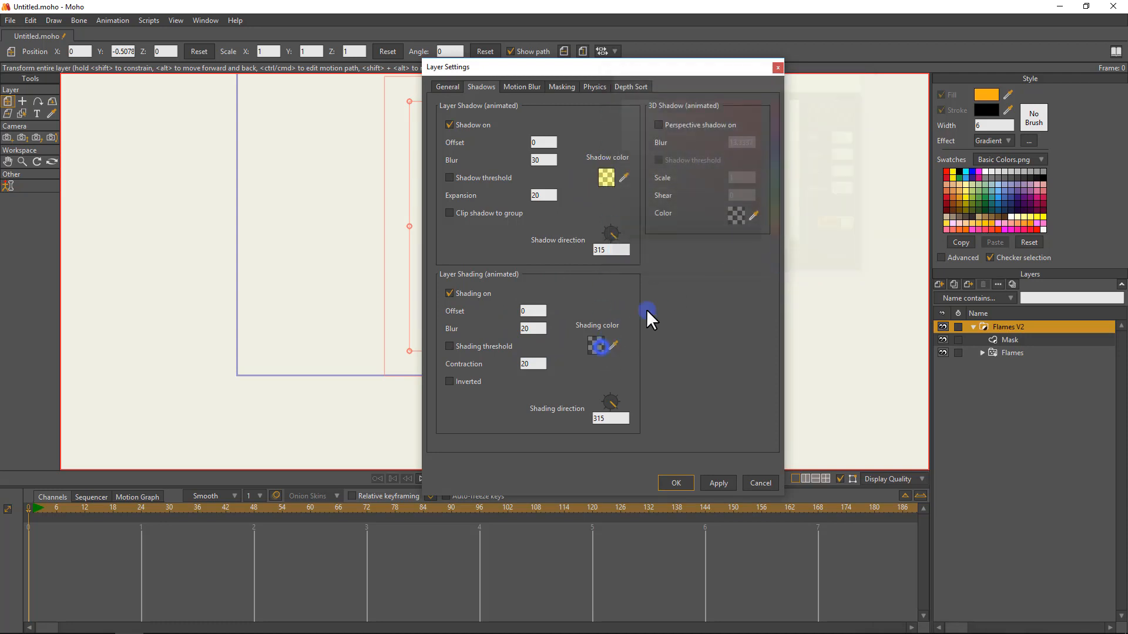
{"action": "left_click", "coordinate": [776, 219]}
{"action": "left_click", "coordinate": [745, 131]}
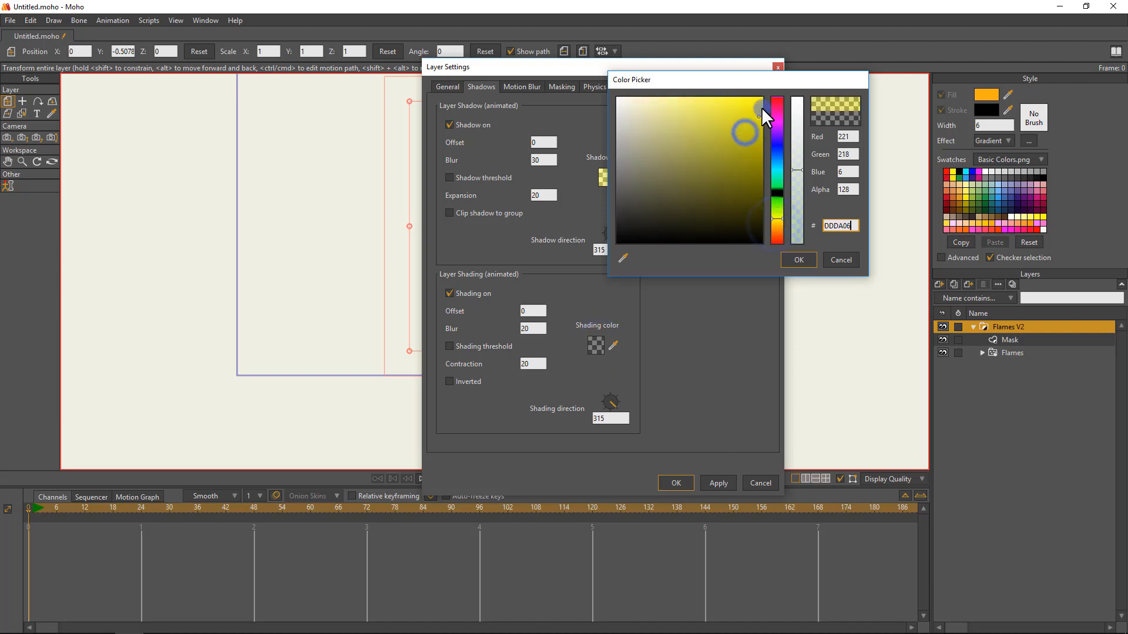
{"action": "left_click", "coordinate": [776, 221]}
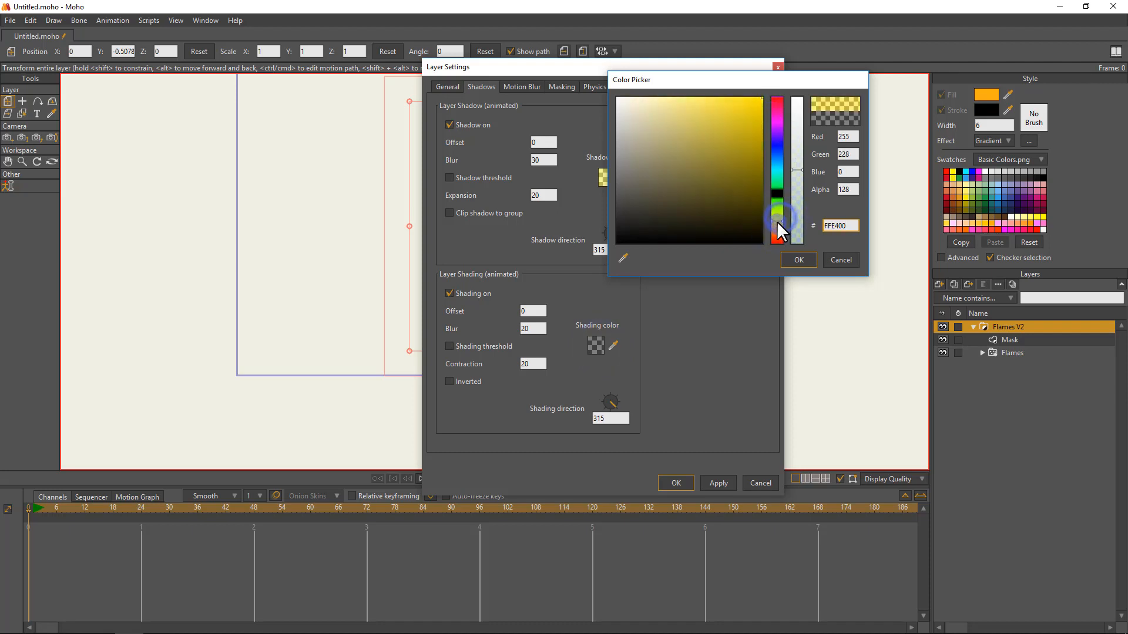
{"action": "left_click", "coordinate": [797, 257]}
{"action": "left_click", "coordinate": [719, 479]}
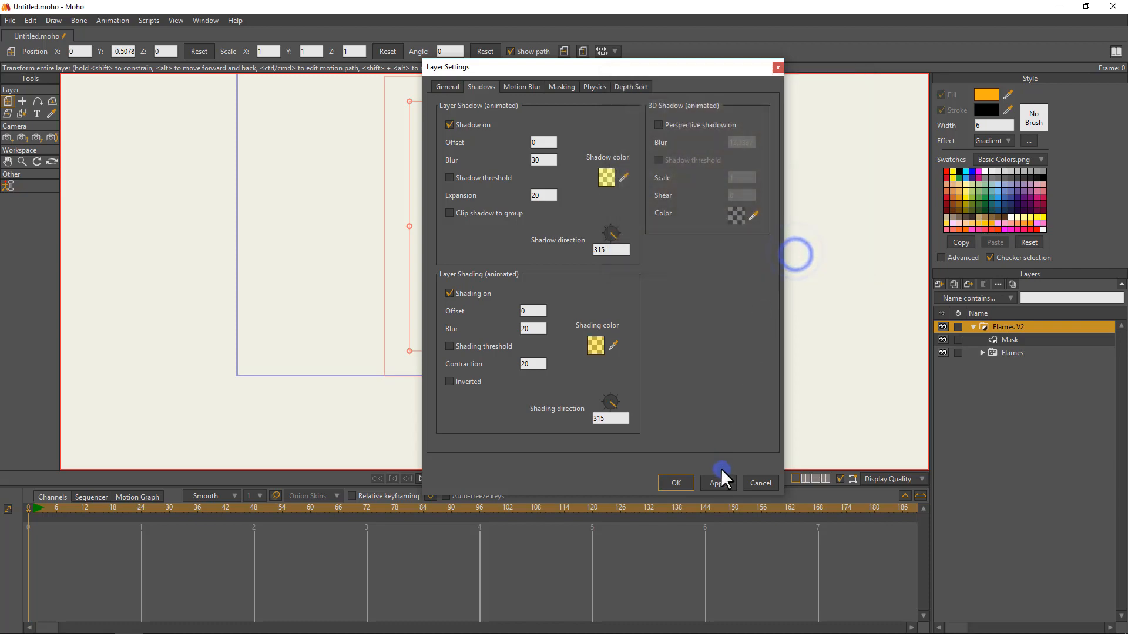
{"action": "left_click", "coordinate": [679, 480]}
{"action": "key", "text": "ctrl+r"}
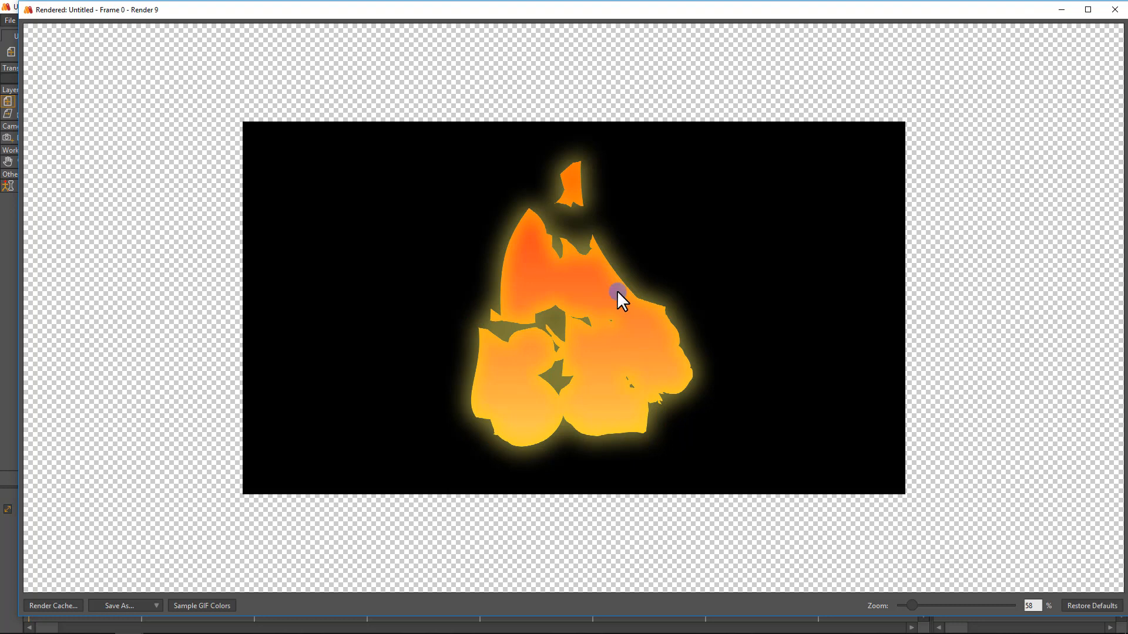
{"action": "left_click", "coordinate": [1115, 10]}
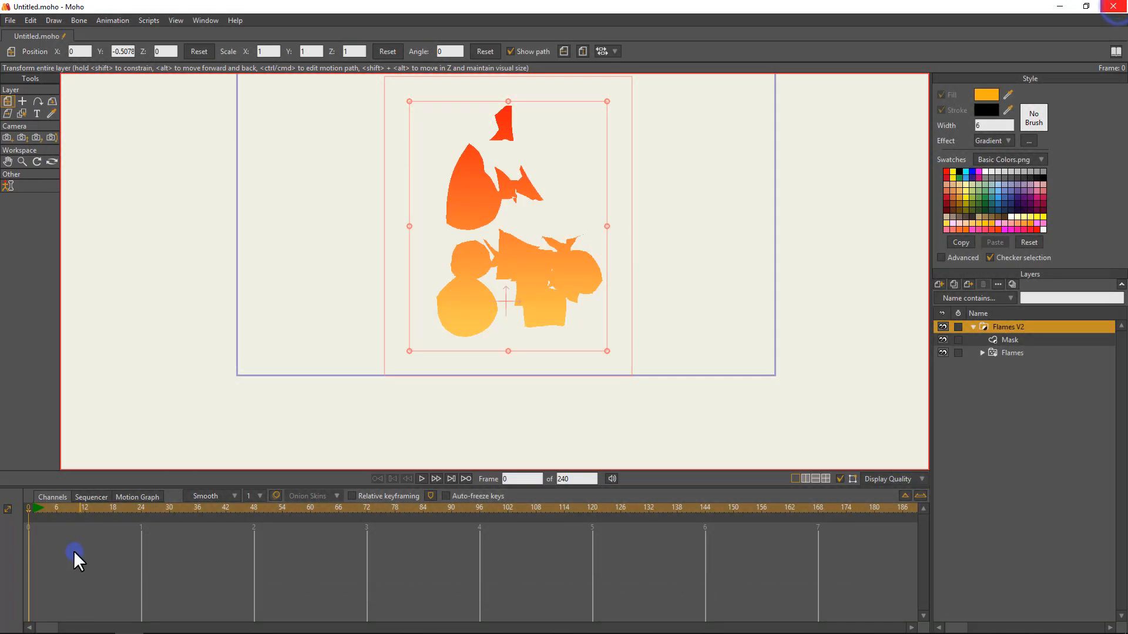
Enable noisy outlines, noisy fills, animated noise and extra sketchy for the Mask layer.
{"action": "double_click", "coordinate": [1032, 339]}
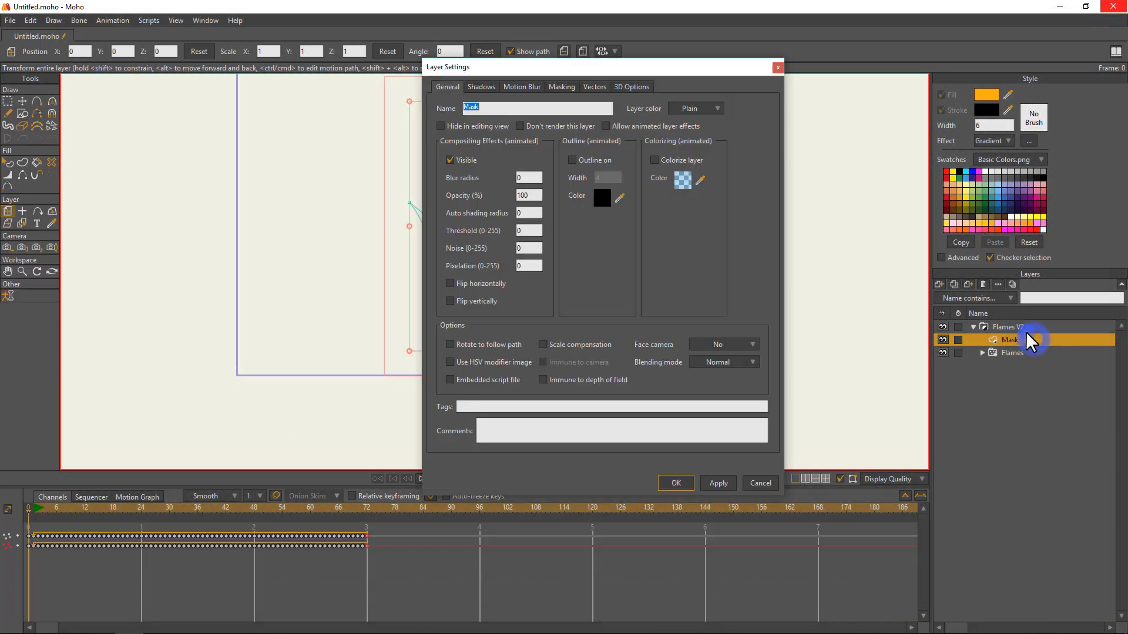
{"action": "left_click", "coordinate": [593, 87]}
{"action": "left_click", "coordinate": [554, 123]}
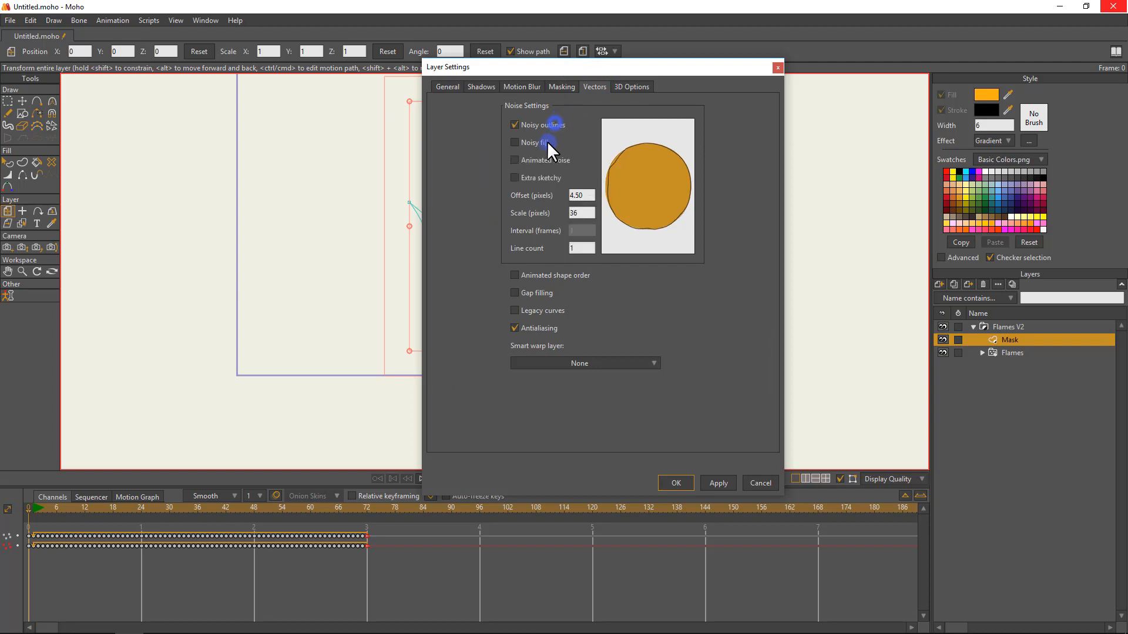
{"action": "left_click", "coordinate": [543, 143]}
{"action": "left_click", "coordinate": [539, 167]}
{"action": "left_click", "coordinate": [561, 180]}
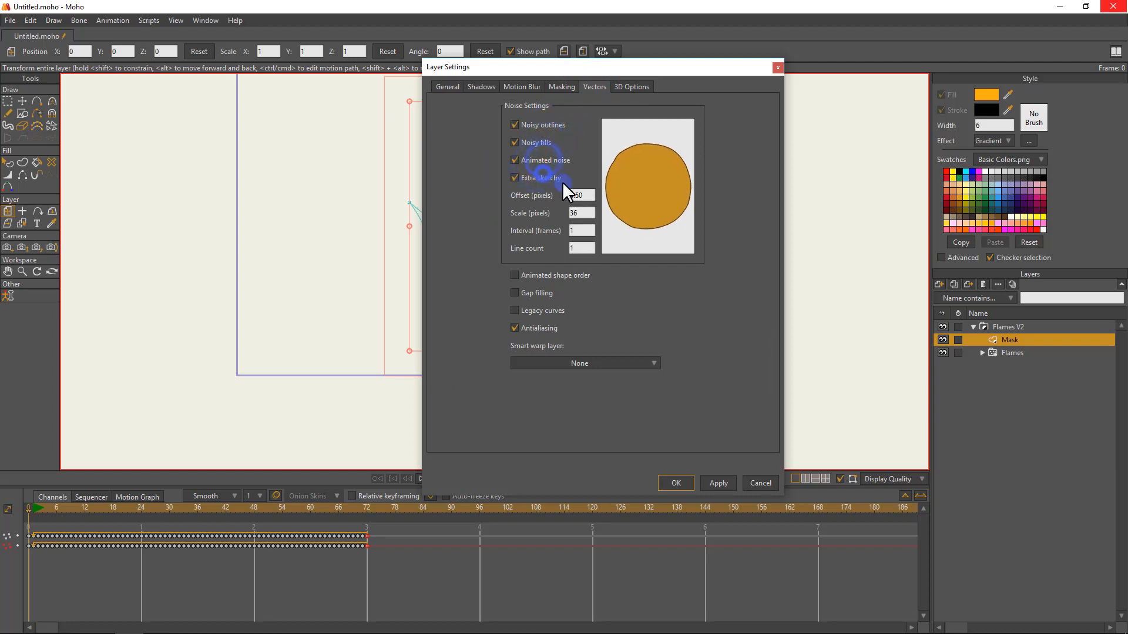
Set the Mask's noise offset to 20 pixels, scale to 100 pixels and interval to 2 frames, and confirm the layer settings.
{"action": "left_click", "coordinate": [581, 195]}
{"action": "type", "text": "20"}
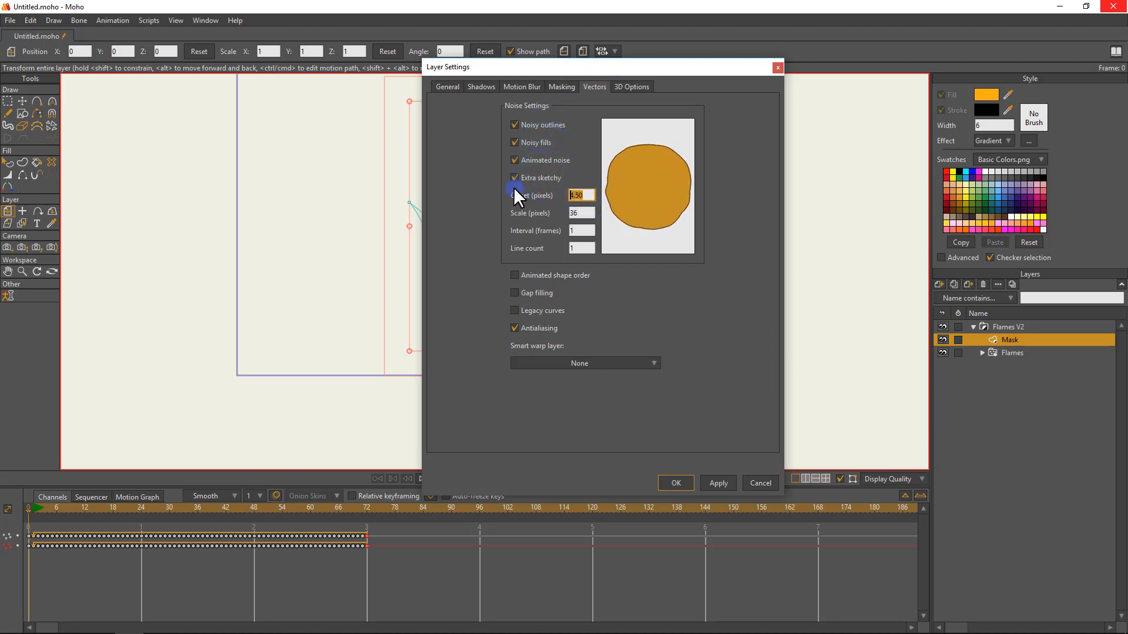
{"action": "key", "text": "Tab"}
{"action": "type", "text": "100"}
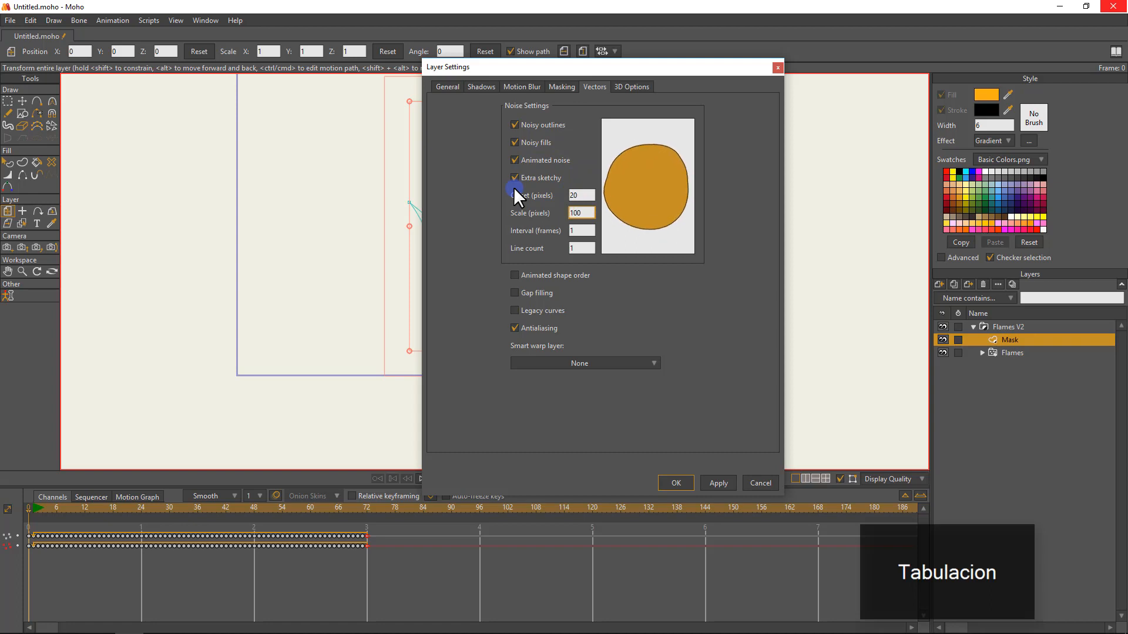
{"action": "left_click", "coordinate": [590, 231]}
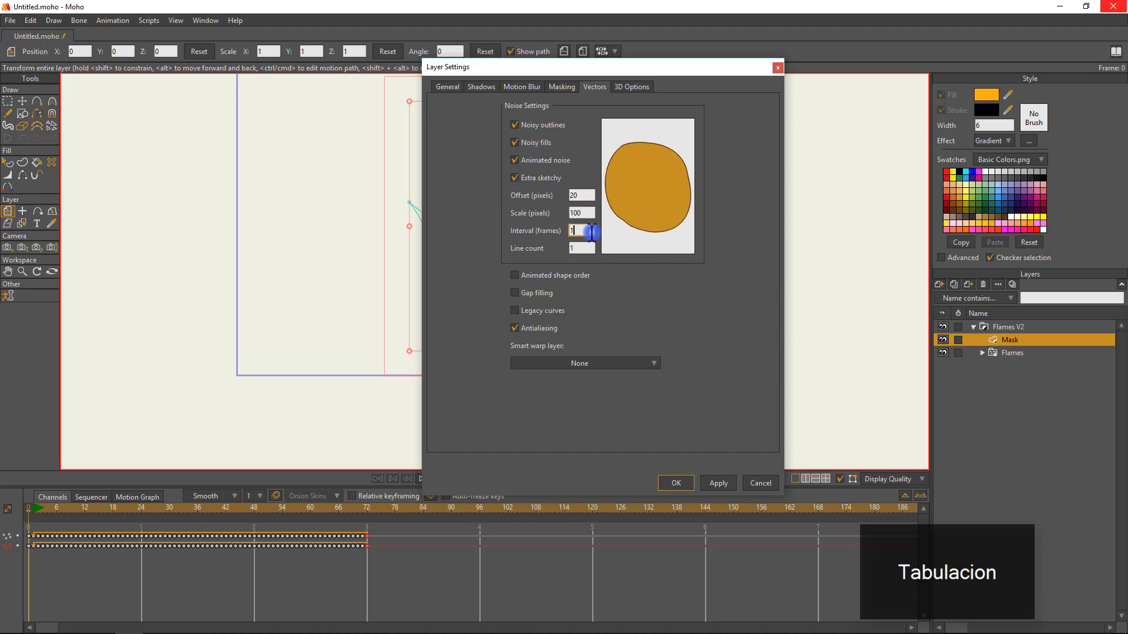
{"action": "left_click", "coordinate": [681, 481]}
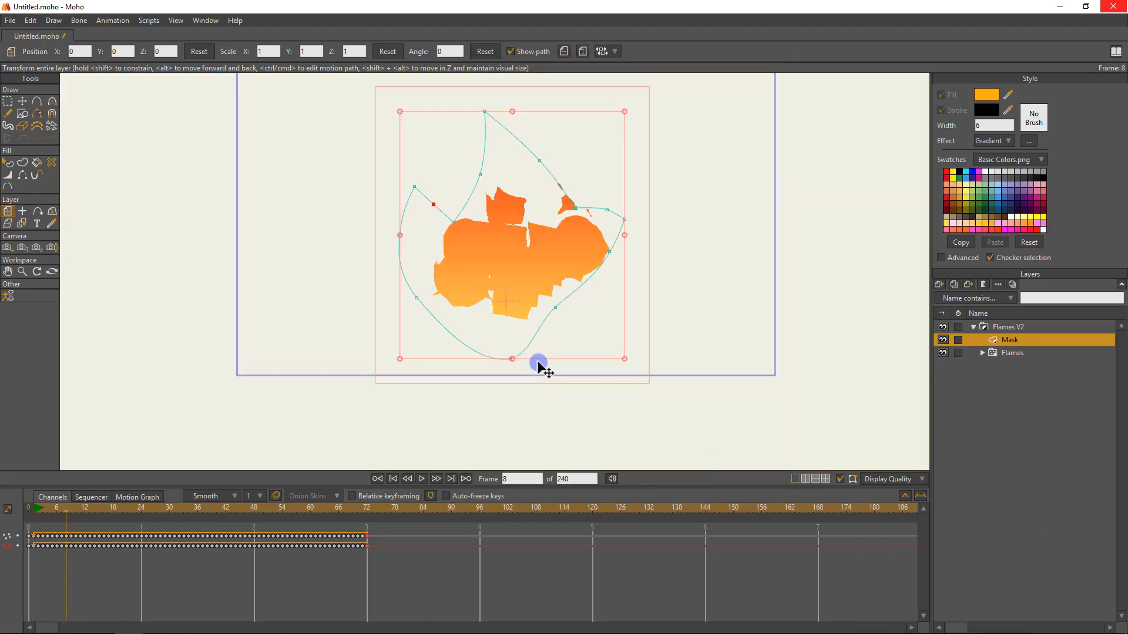
Render a preview of frame 8 to check the noisy mask with the glow, and close the render.
{"action": "key", "text": "ctrl+r"}
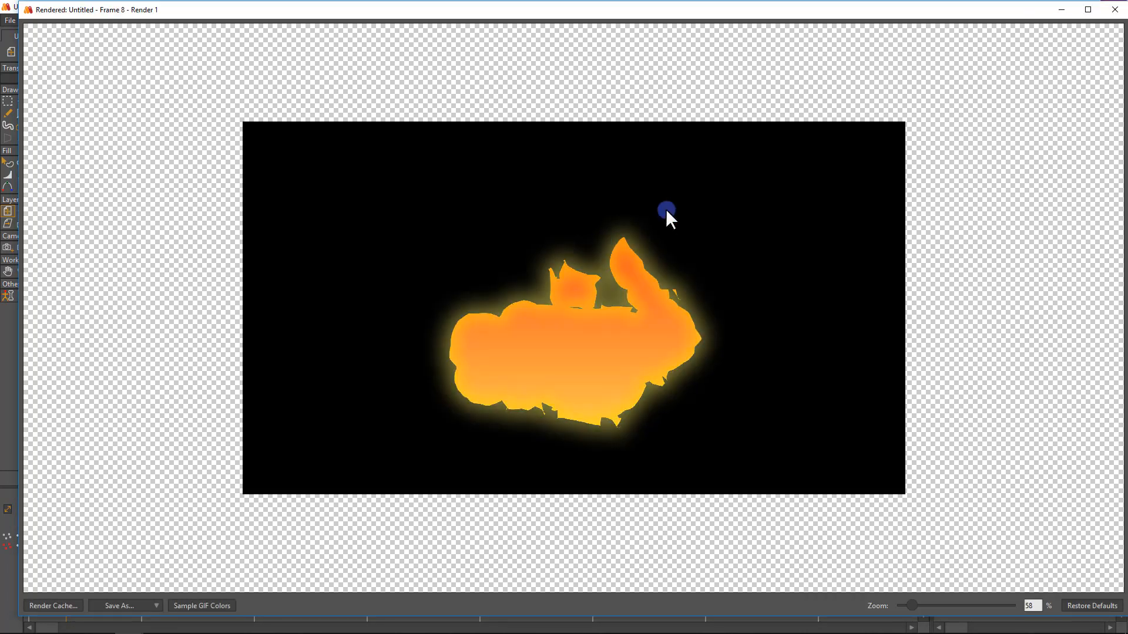
{"action": "left_click", "coordinate": [1114, 10]}
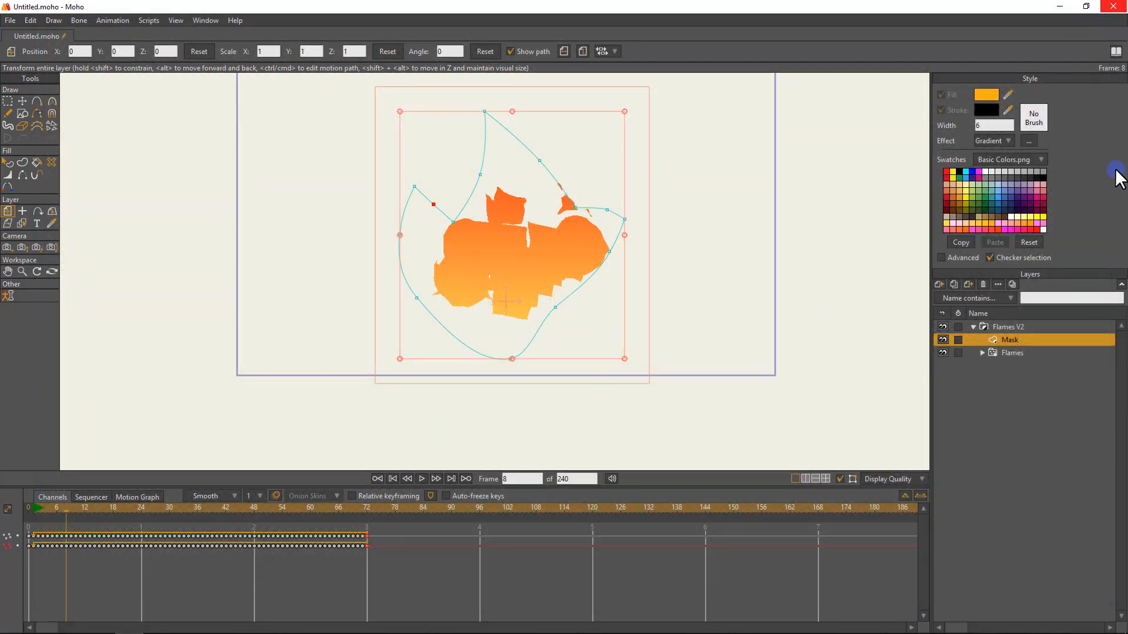
Convert the Flames V2 group into a bone layer.
{"action": "left_click", "coordinate": [988, 325]}
{"action": "mouse_move", "coordinate": [530, 630]}
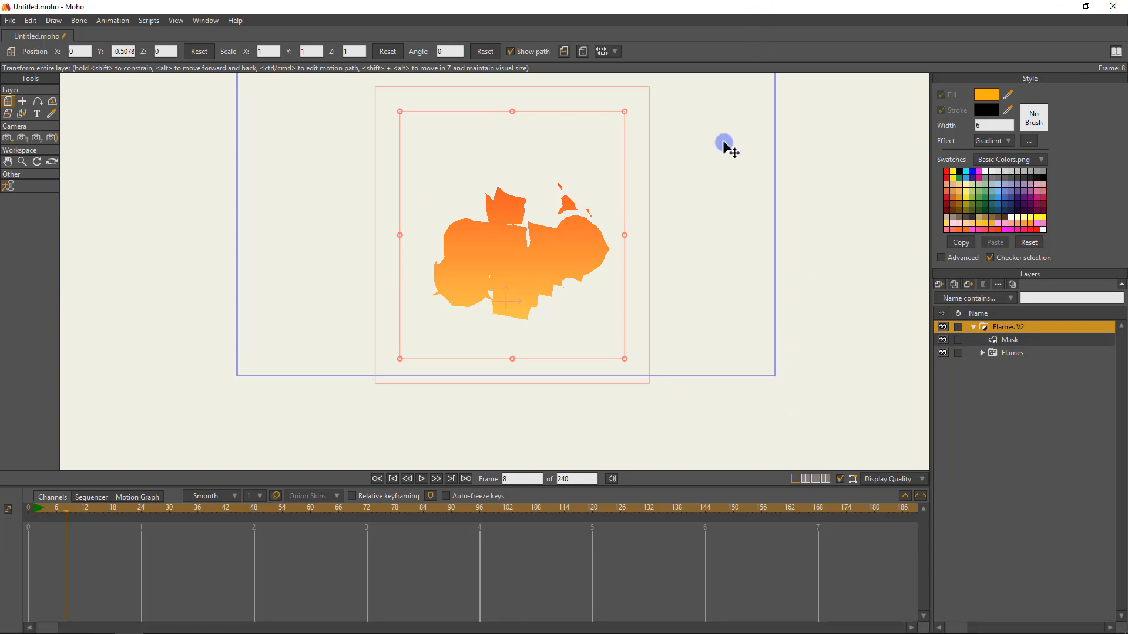
{"action": "left_click_drag", "start_coordinate": [731, 186], "coordinate": [737, 223]}
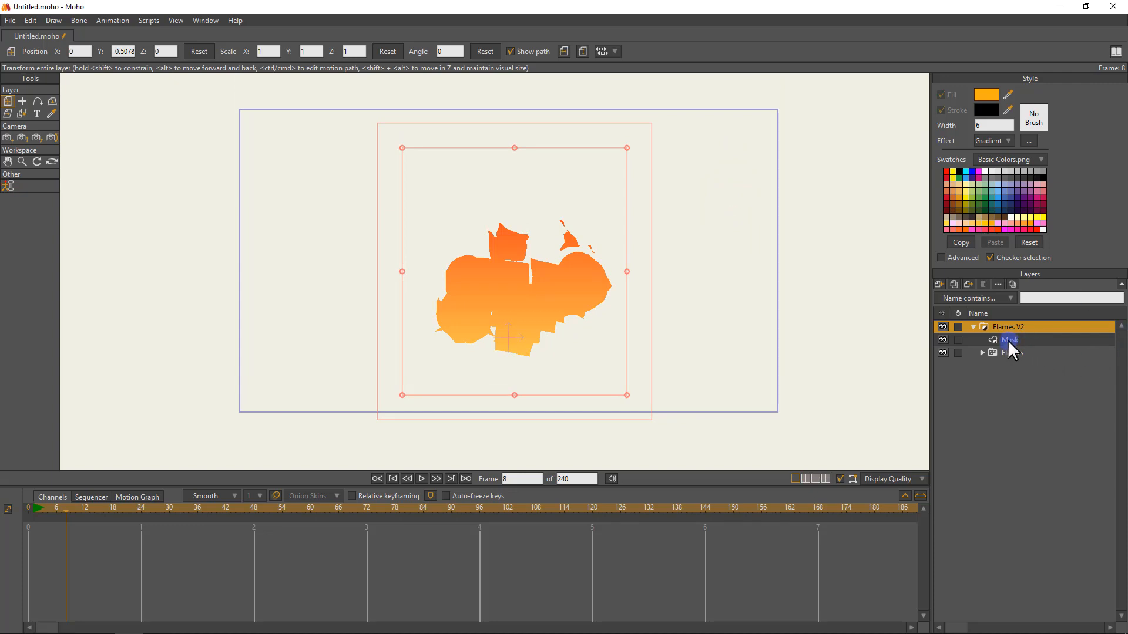
{"action": "left_click", "coordinate": [972, 327]}
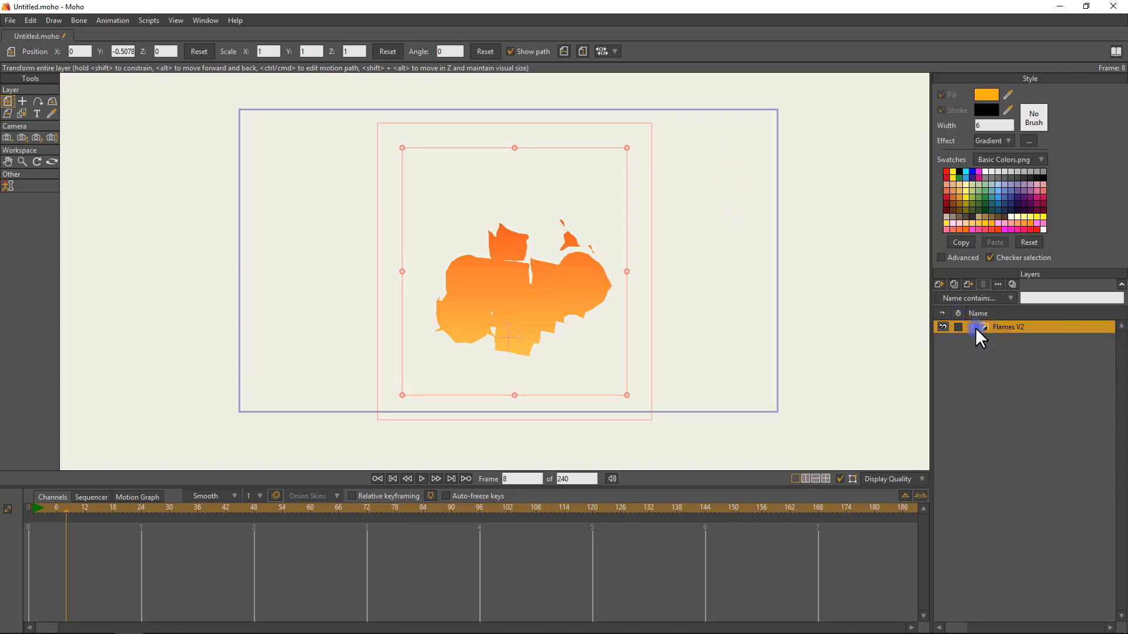
{"action": "left_click", "coordinate": [974, 327]}
{"action": "right_click", "coordinate": [995, 324]}
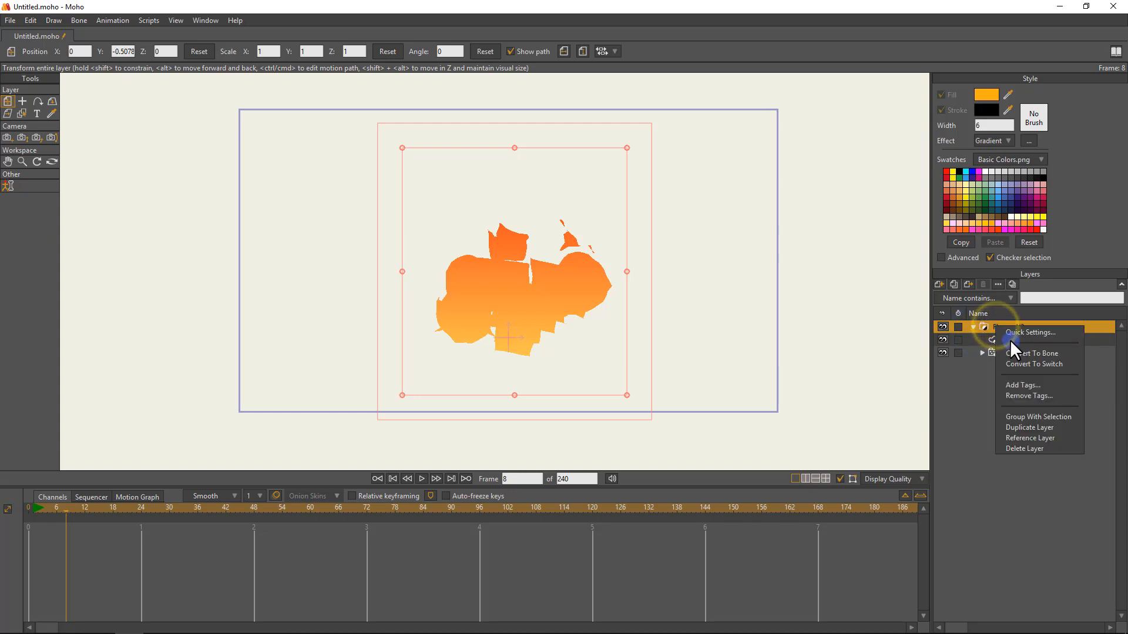
{"action": "left_click", "coordinate": [1049, 352]}
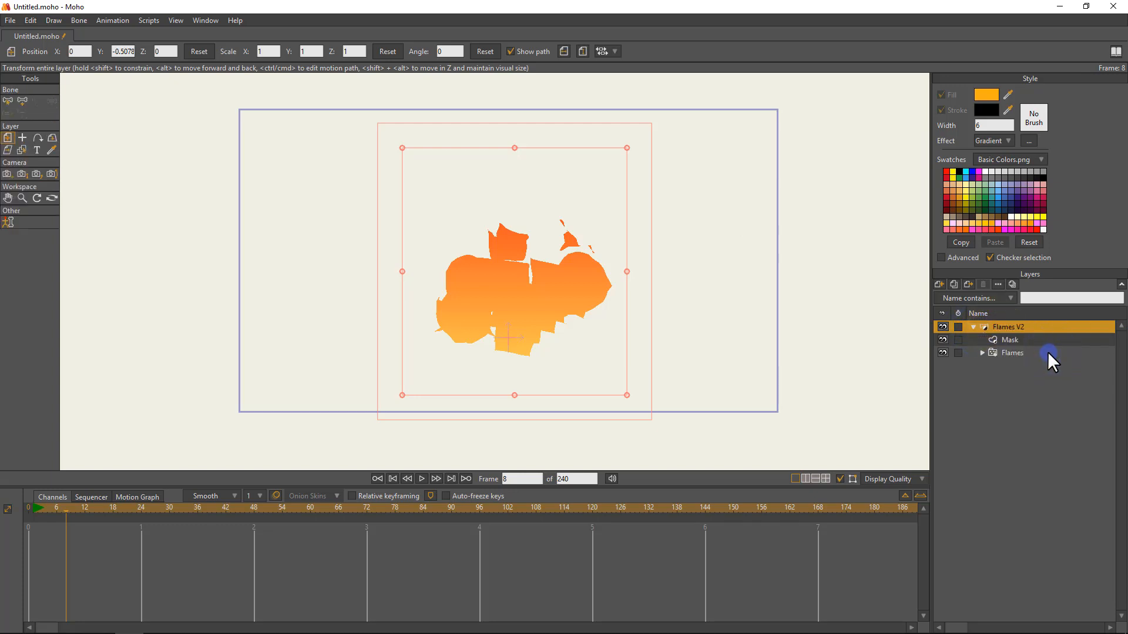
At frame 0 of the Flames V2 layer, add two chained vertical bones through the flames' centre, from base to tip.
{"action": "left_click", "coordinate": [983, 334]}
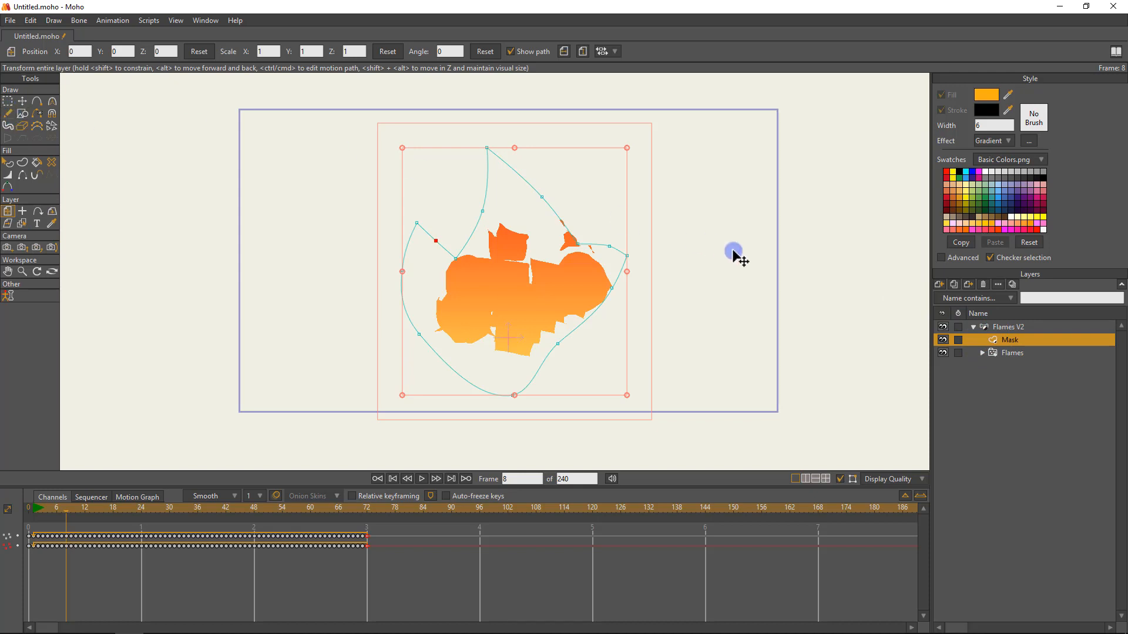
{"action": "left_click", "coordinate": [1020, 326]}
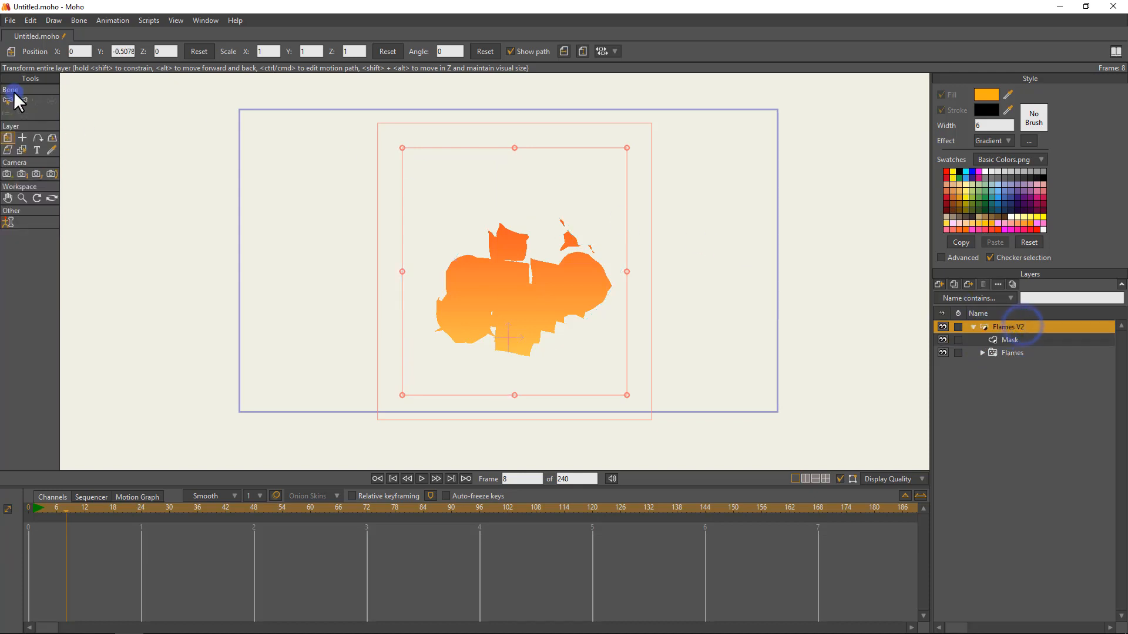
{"action": "left_click", "coordinate": [29, 509]}
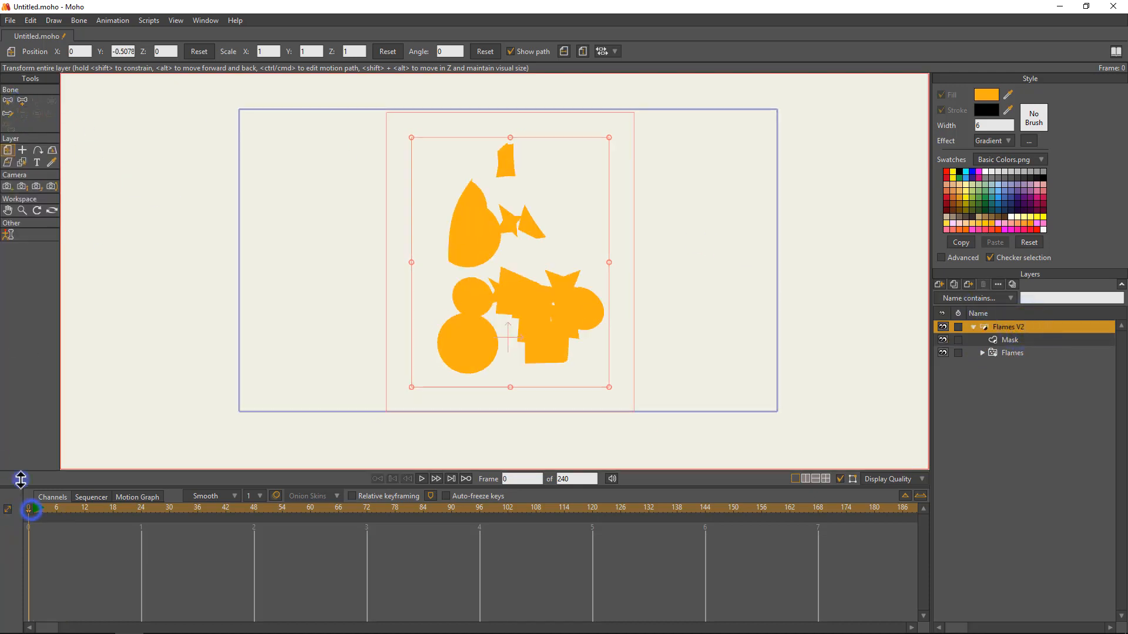
{"action": "left_click", "coordinate": [21, 101]}
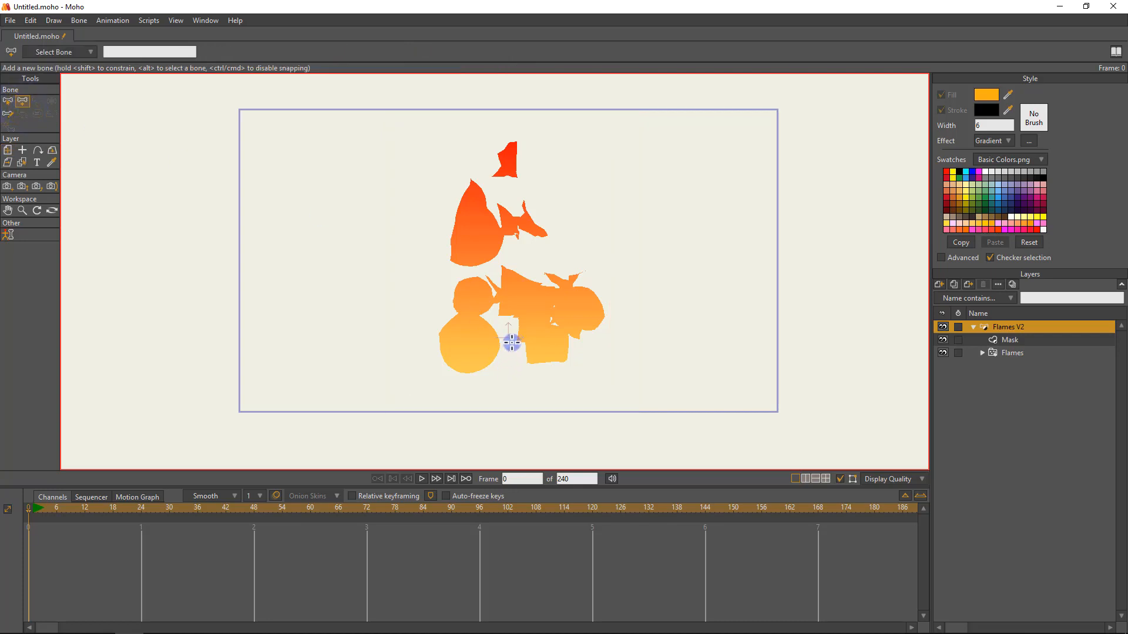
{"action": "left_click_drag", "start_coordinate": [508, 370], "coordinate": [509, 264]}
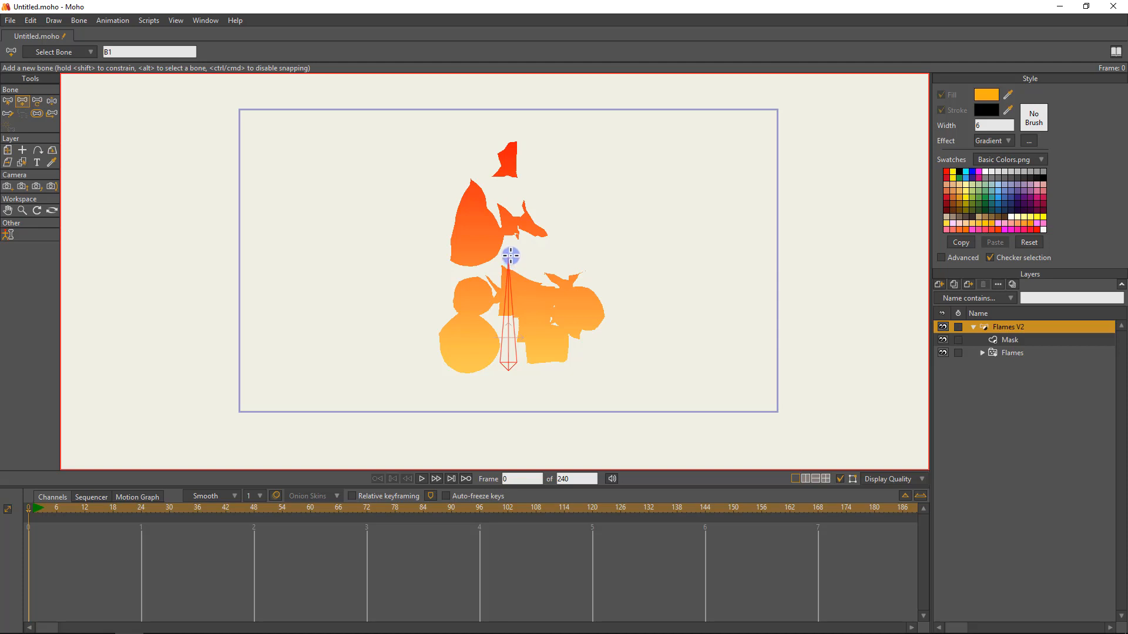
{"action": "left_click_drag", "start_coordinate": [507, 259], "coordinate": [509, 136]}
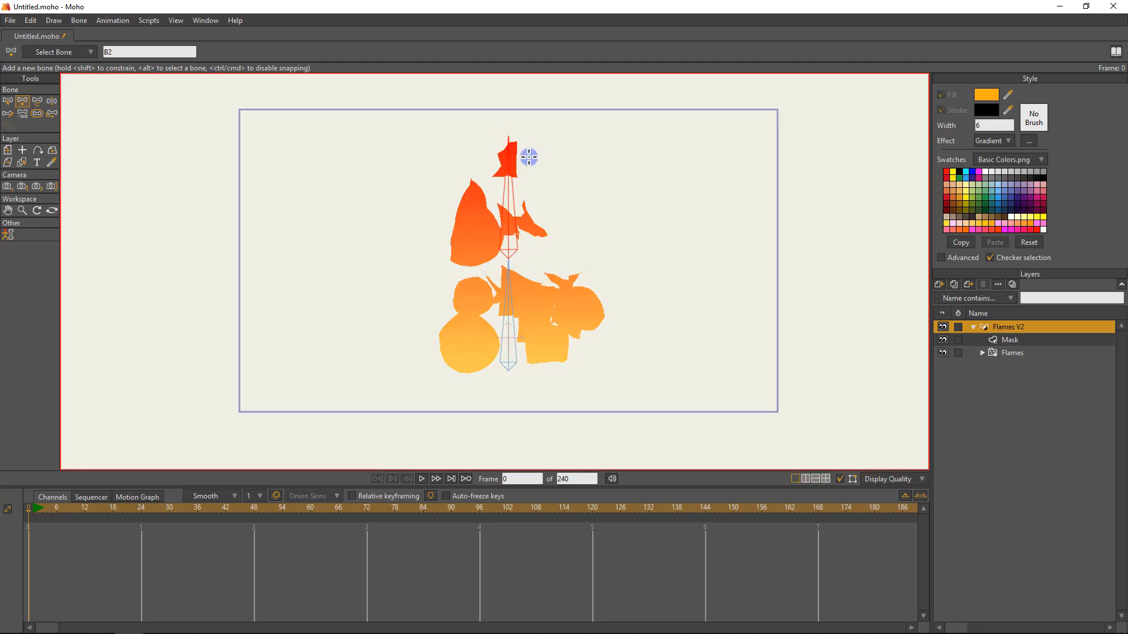
Select both bones and raise their bone strength to about 2.26 so their influence covers most of the flames.
{"action": "key", "text": "b"}
{"action": "left_click_drag", "start_coordinate": [566, 355], "coordinate": [465, 195]}
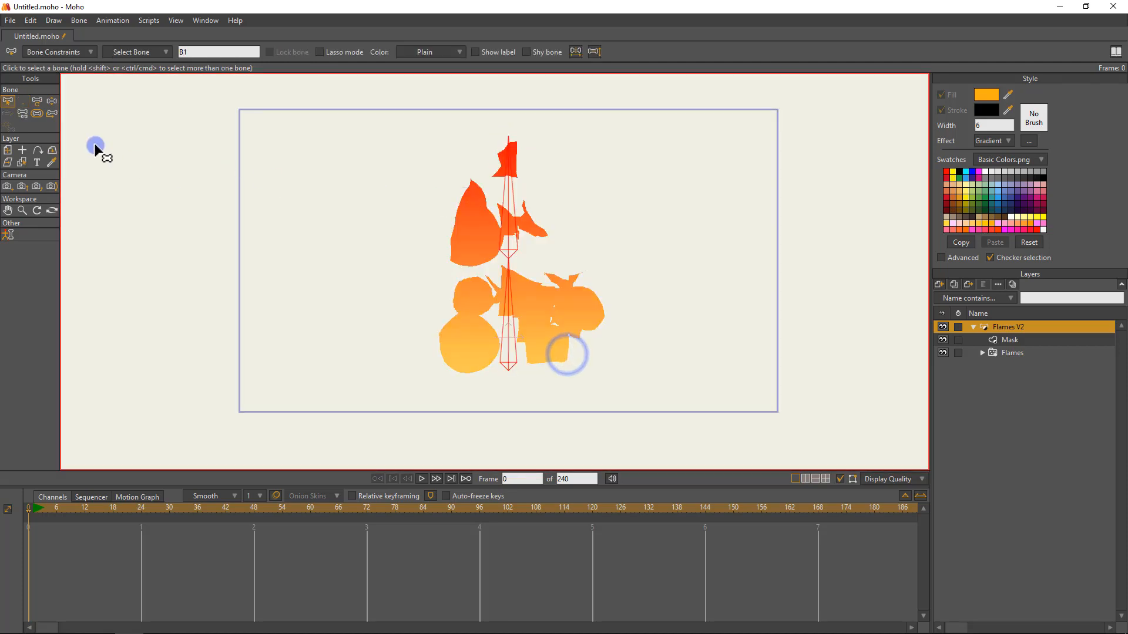
{"action": "left_click", "coordinate": [37, 114]}
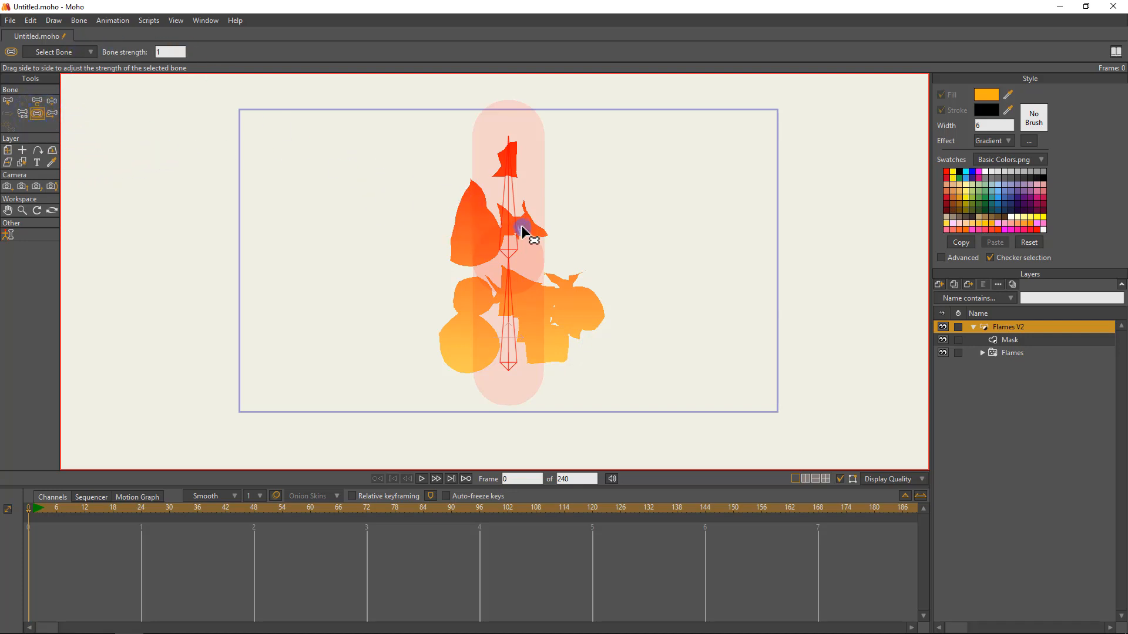
{"action": "left_click_drag", "start_coordinate": [520, 195], "coordinate": [569, 221]}
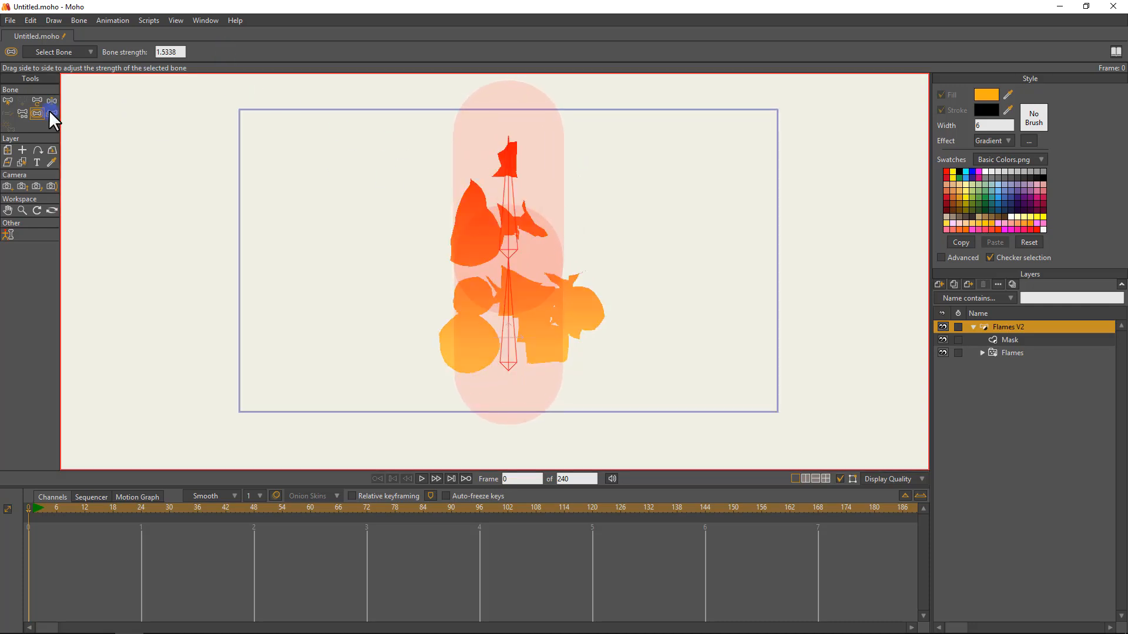
{"action": "left_click_drag", "start_coordinate": [503, 198], "coordinate": [572, 246]}
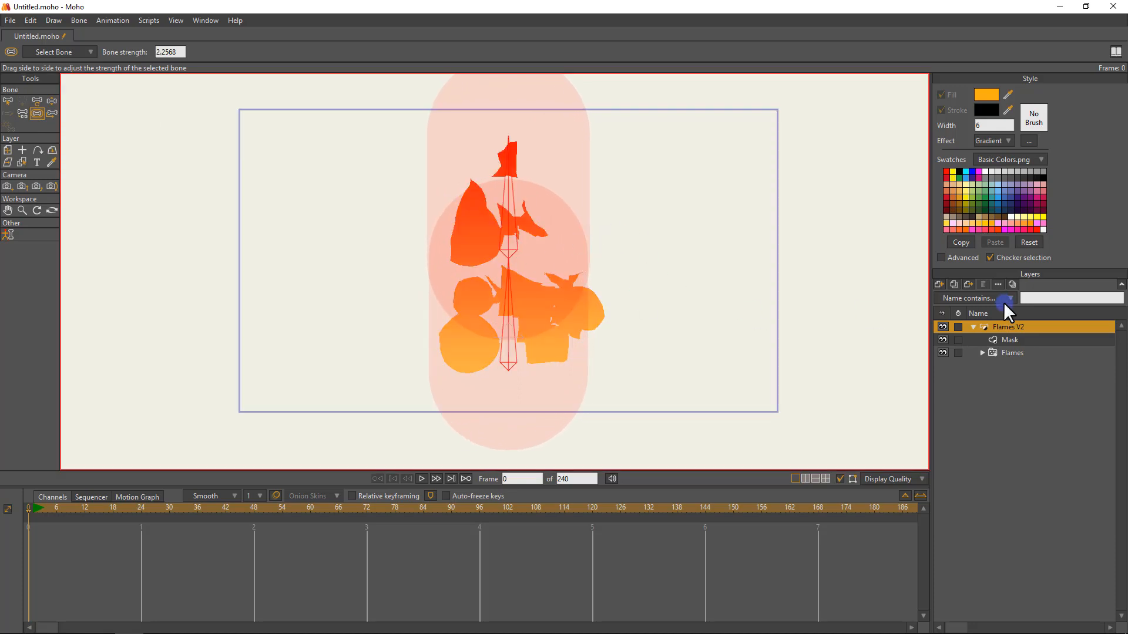
Test how the Mask outline deforms by manipulating the upper bone at frame 0.
{"action": "left_click", "coordinate": [1017, 340]}
{"action": "left_click", "coordinate": [1011, 325]}
{"action": "left_click", "coordinate": [1001, 340]}
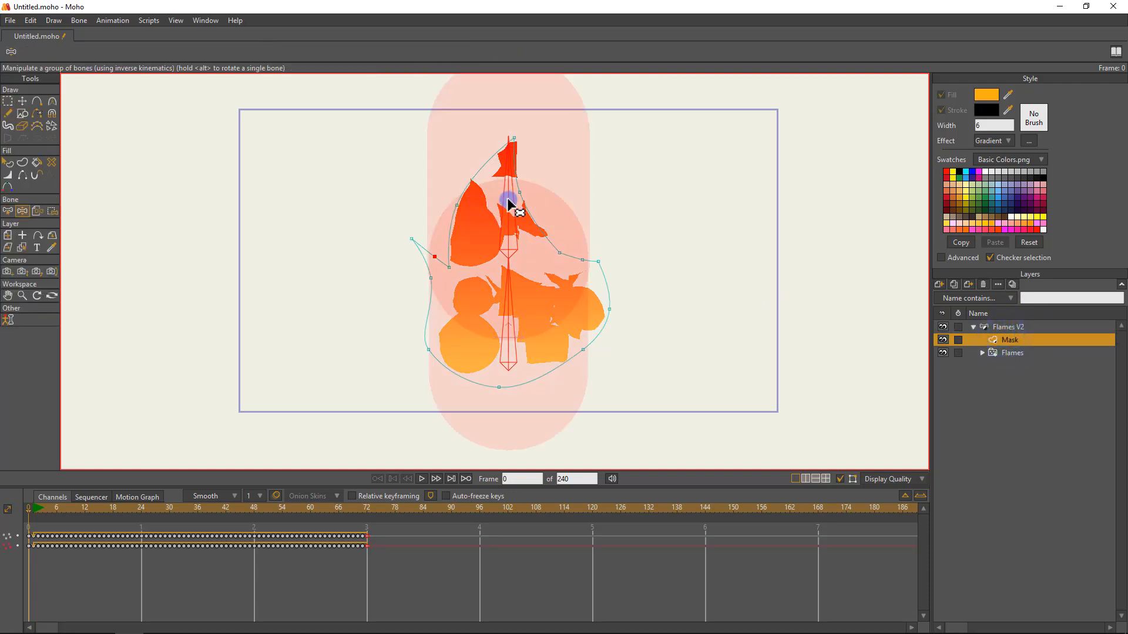
{"action": "left_click_drag", "start_coordinate": [511, 198], "coordinate": [388, 148]}
{"action": "left_click_drag", "start_coordinate": [53, 507], "coordinate": [5, 486]}
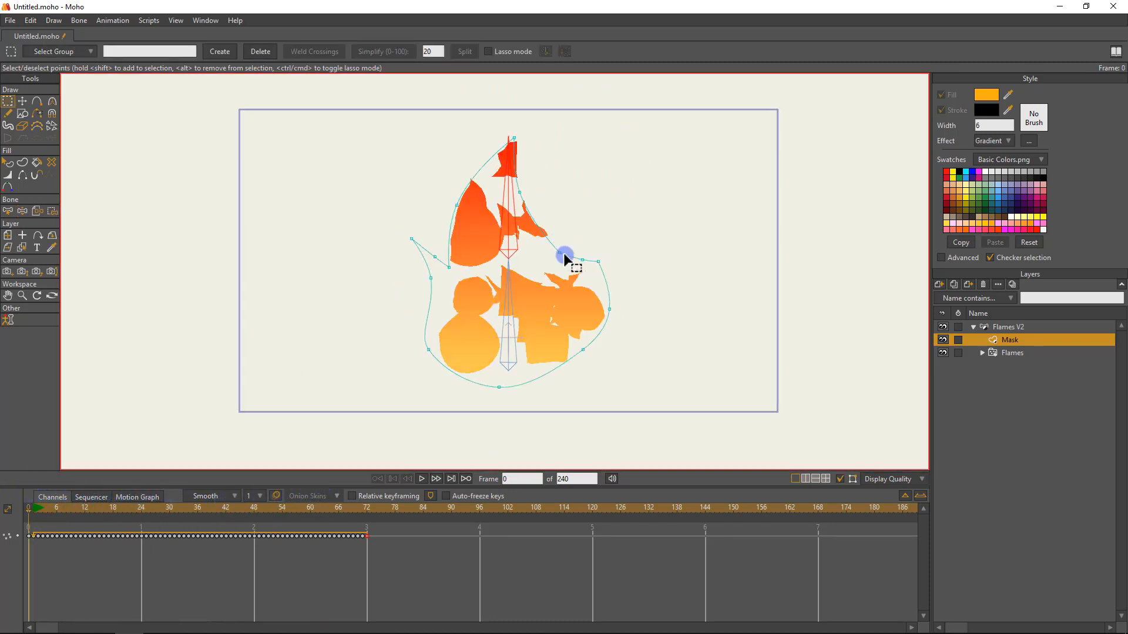
Select both bones of the Flames V2 layer and enable angle constraints from -60 to 60 degrees.
{"action": "left_click", "coordinate": [1006, 327]}
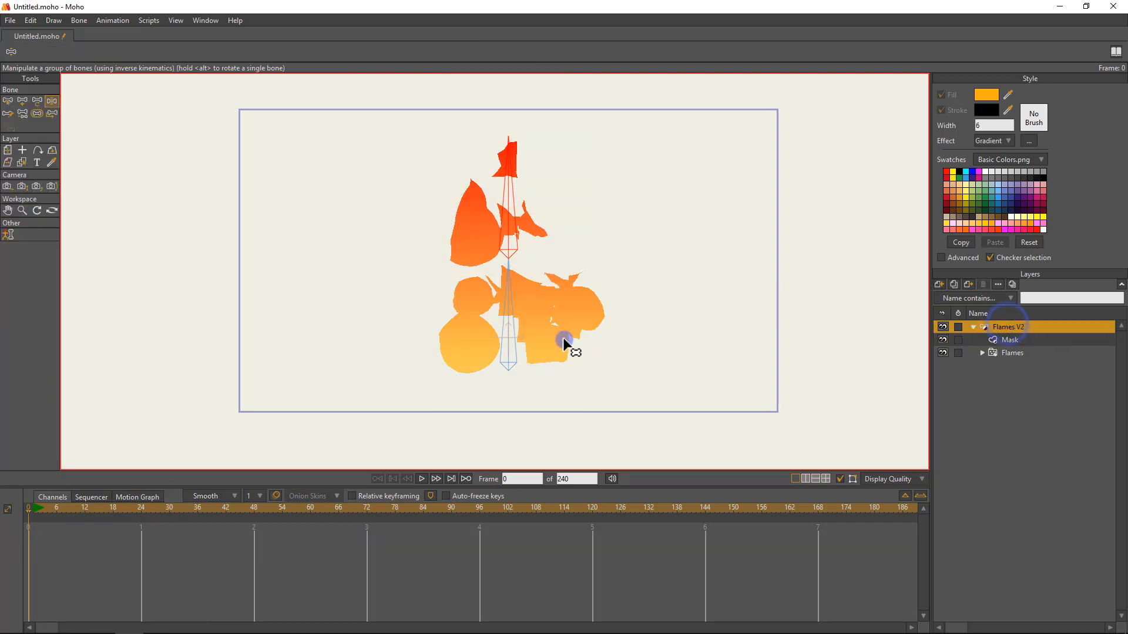
{"action": "left_click", "coordinate": [518, 297]}
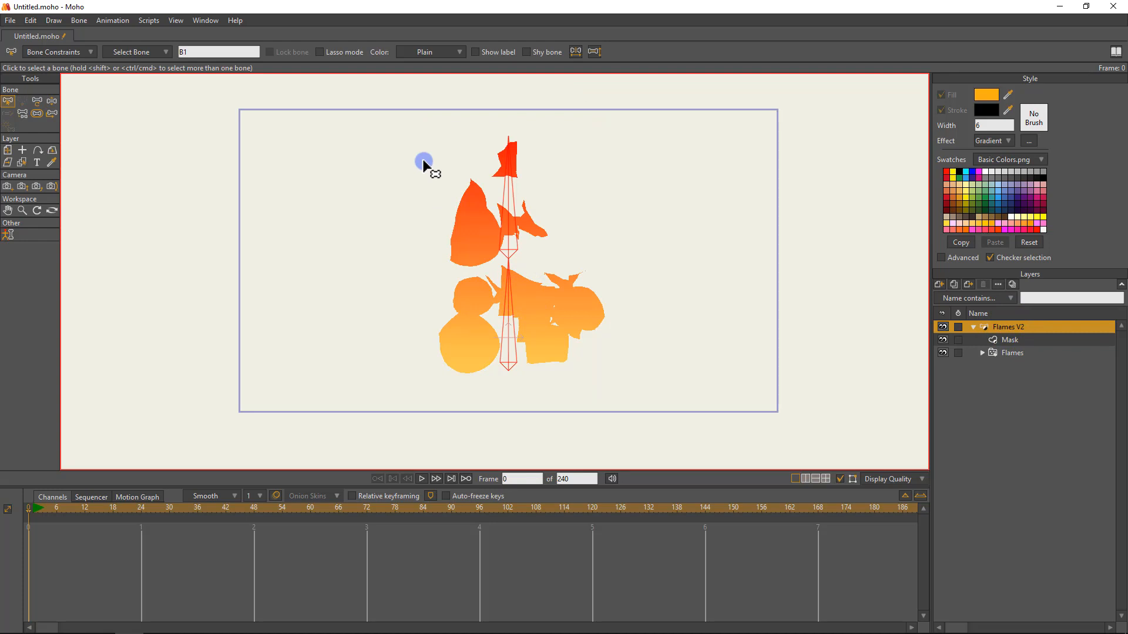
{"action": "left_click", "coordinate": [54, 52]}
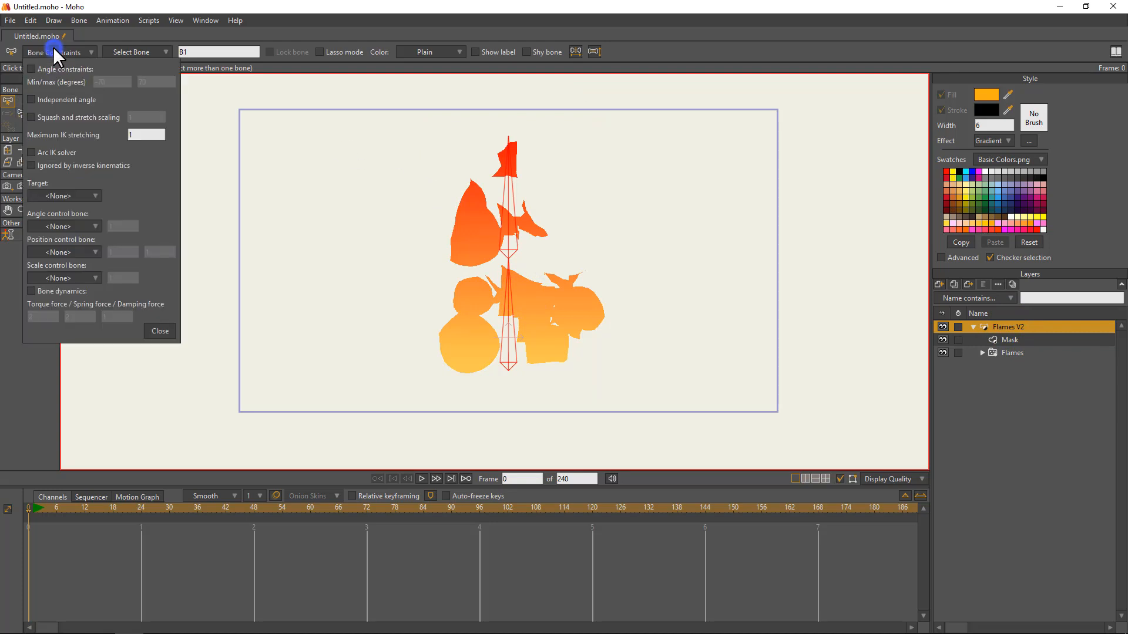
{"action": "left_click", "coordinate": [54, 67]}
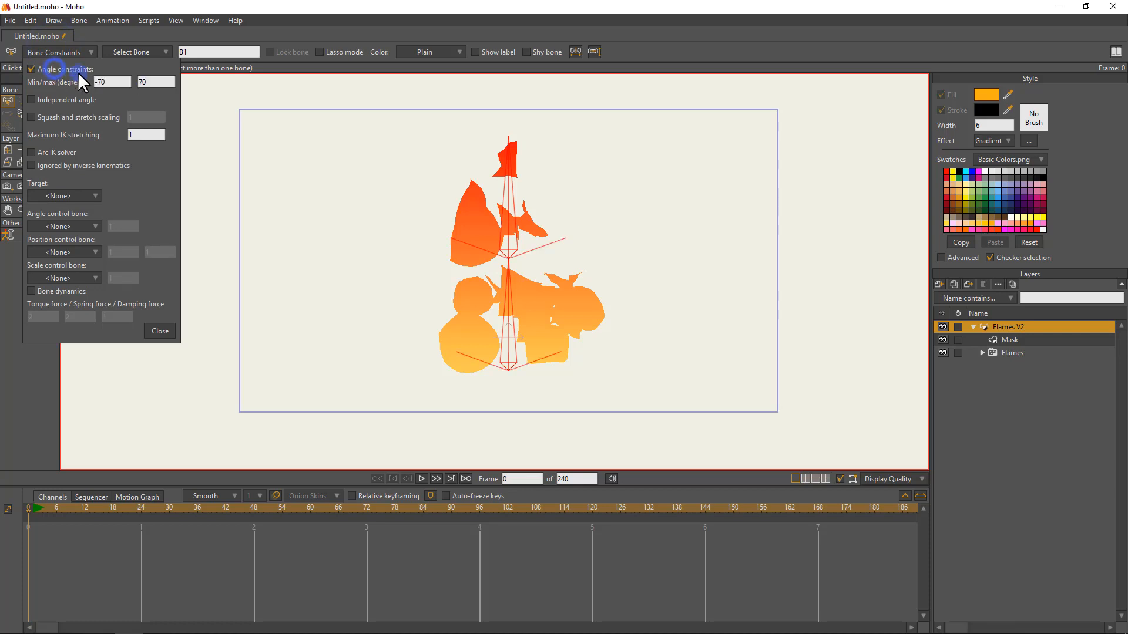
{"action": "left_click", "coordinate": [115, 81]}
{"action": "left_click_drag", "start_coordinate": [54, 80], "coordinate": [7, 83]}
{"action": "type", "text": "-60"}
{"action": "key", "text": "Tab"}
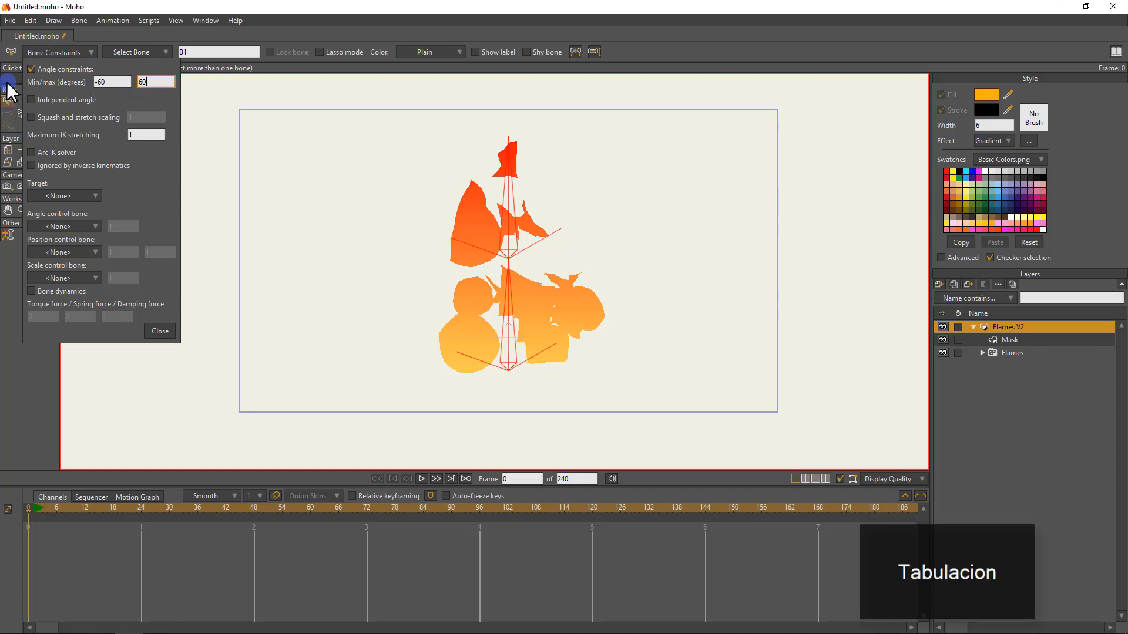
{"action": "type", "text": "60"}
{"action": "left_click", "coordinate": [141, 83]}
Enable bone dynamics for both bones, with the torque force set to 6 and the spring force set to .1.
{"action": "left_click", "coordinate": [58, 284]}
{"action": "left_click", "coordinate": [44, 289]}
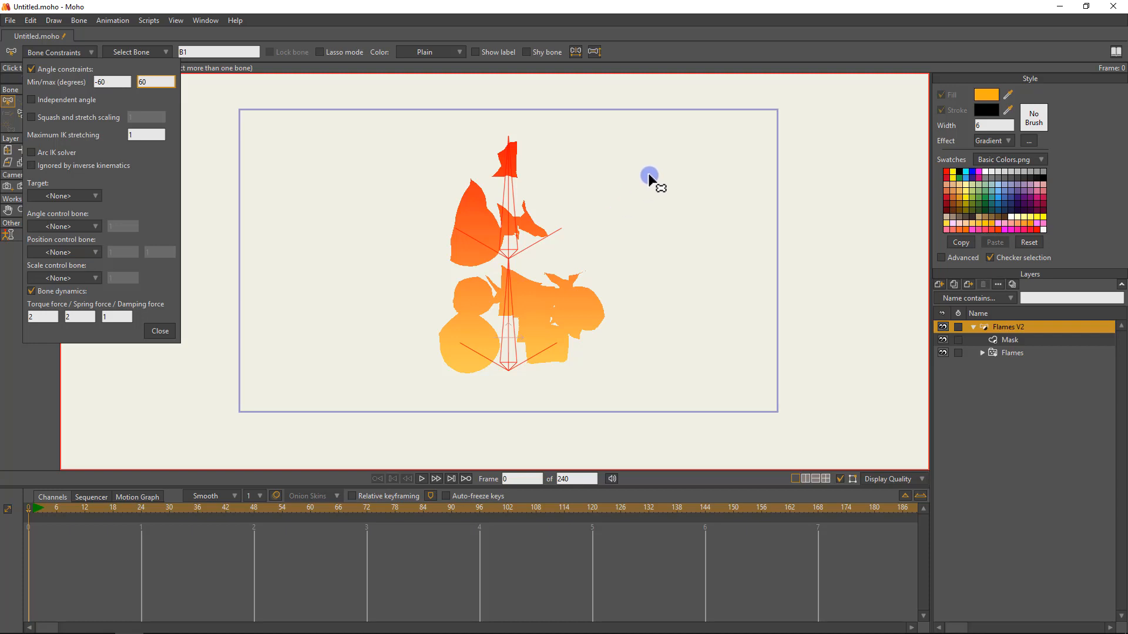
{"action": "left_click", "coordinate": [51, 317]}
{"action": "scroll", "coordinate": [51, 317], "scroll_direction": "up", "scroll_amount": 4}
{"action": "left_click_drag", "start_coordinate": [51, 316], "coordinate": [1, 280]}
{"action": "left_click", "coordinate": [78, 317]}
{"action": "left_click", "coordinate": [120, 317]}
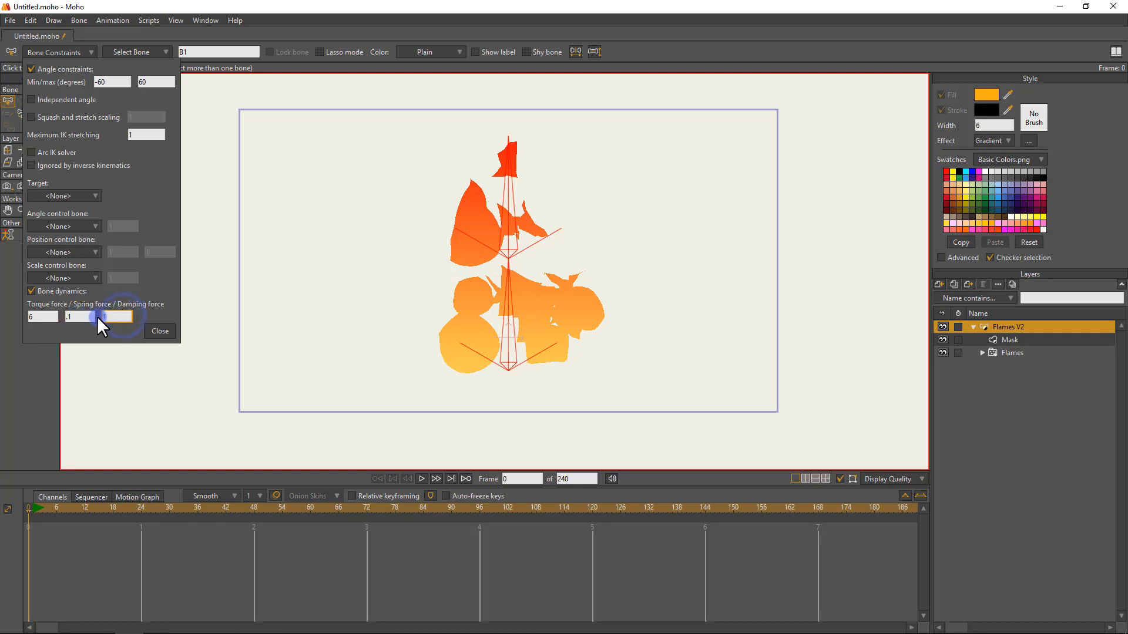
{"action": "left_click", "coordinate": [76, 317]}
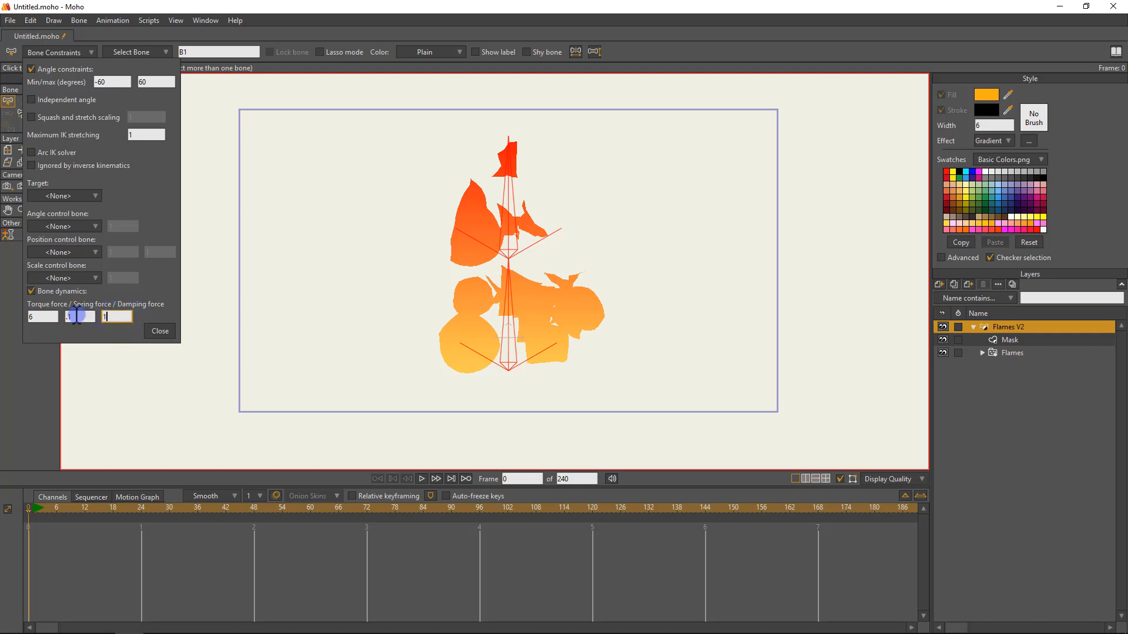
{"action": "left_click", "coordinate": [124, 317]}
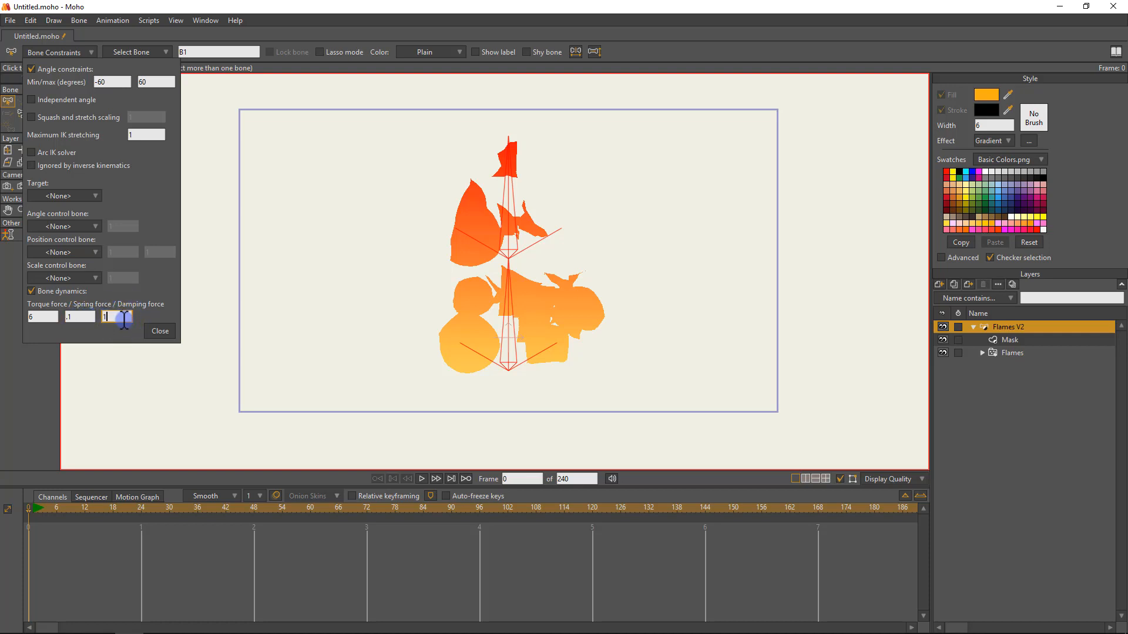
{"action": "left_click", "coordinate": [160, 331]}
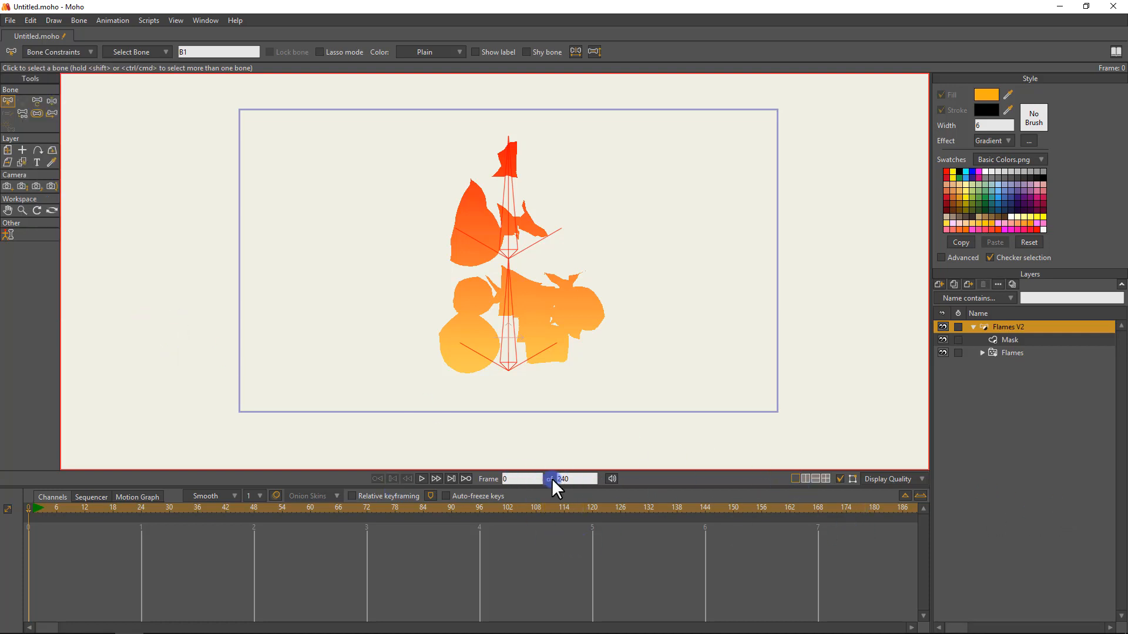
Set the animation's end frame to 120.
{"action": "left_click_drag", "start_coordinate": [581, 479], "coordinate": [552, 475]}
{"action": "type", "text": "1"}
{"action": "key", "text": "Return"}
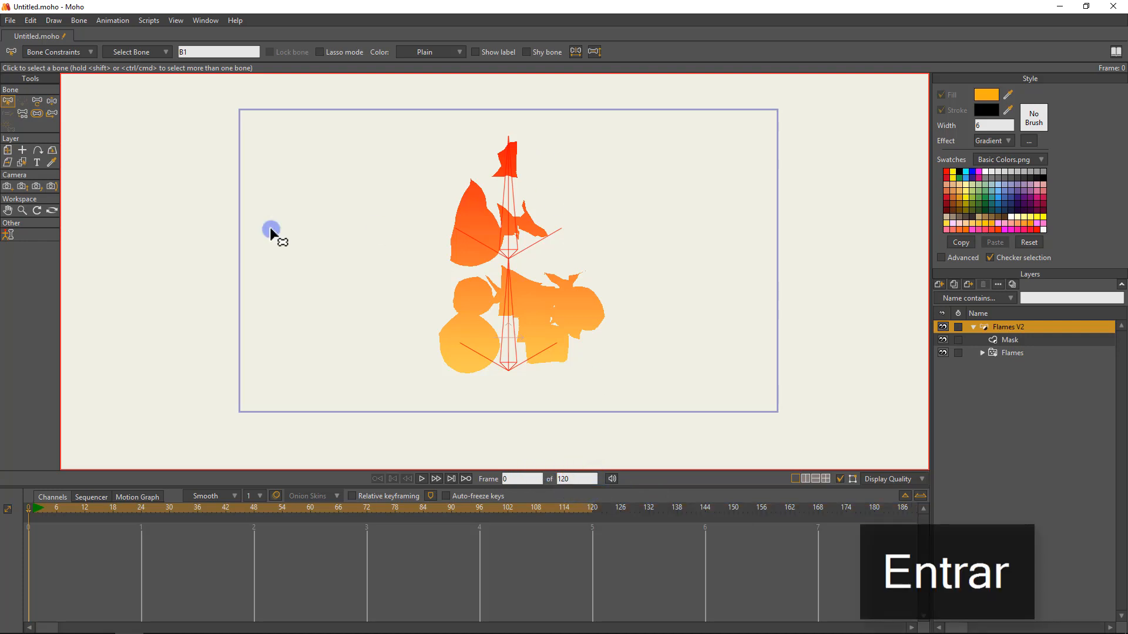
Collapse the Flames V2 layer and deselect its bones.
{"action": "left_click", "coordinate": [972, 326]}
{"action": "left_click", "coordinate": [359, 267]}
{"action": "left_click", "coordinate": [592, 253]}
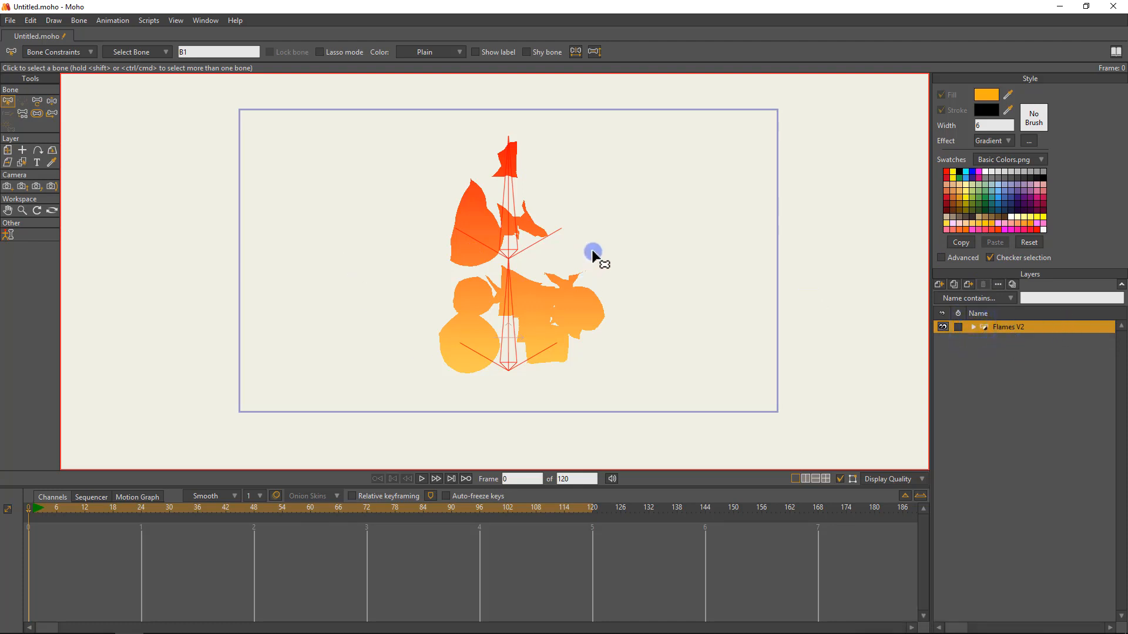
{"action": "left_click", "coordinate": [608, 242]}
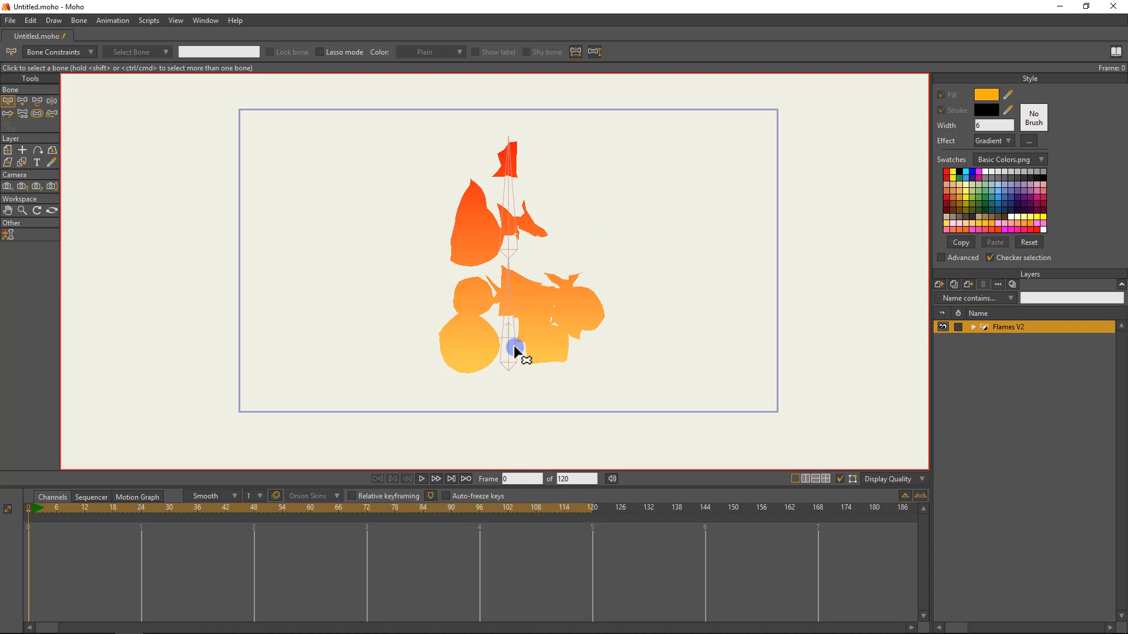
At frame 24, move the whole Flames V2 layer horizontally left to X about -1.36, and advance to frame 48.
{"action": "key", "text": "0"}
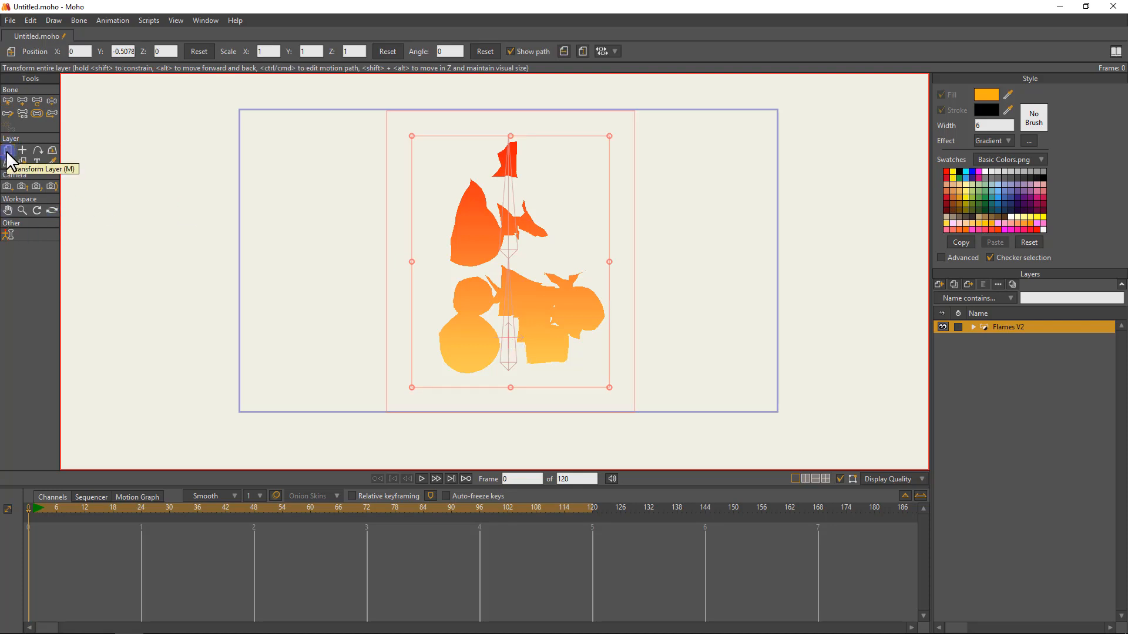
{"action": "left_click", "coordinate": [139, 506]}
{"action": "left_click_drag", "start_coordinate": [565, 269], "coordinate": [362, 270]}
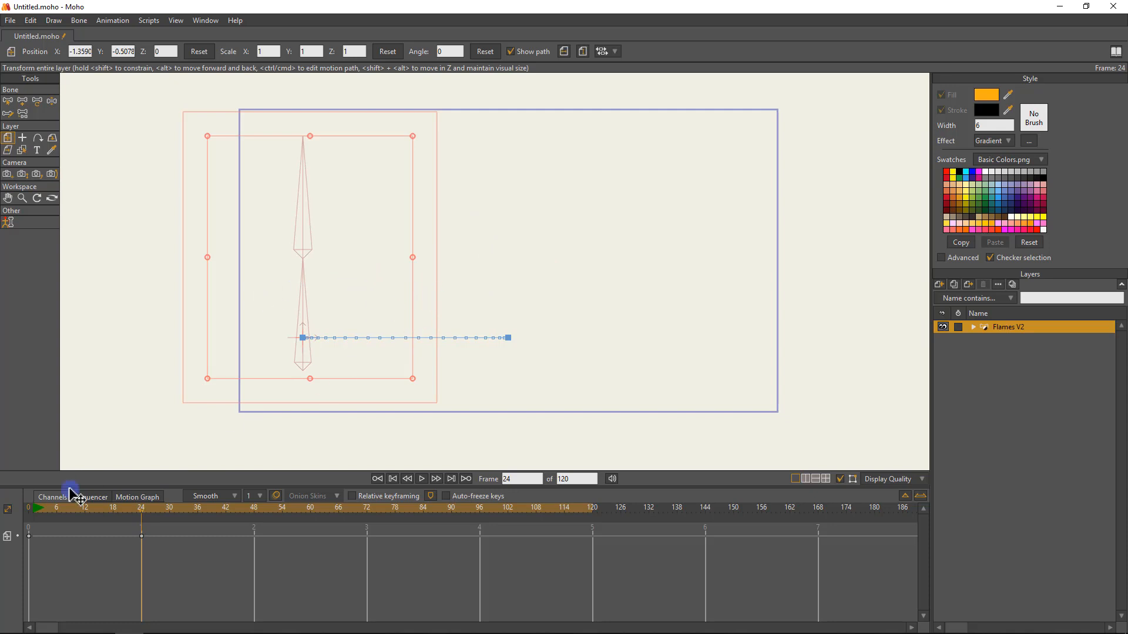
{"action": "left_click_drag", "start_coordinate": [146, 509], "coordinate": [252, 474]}
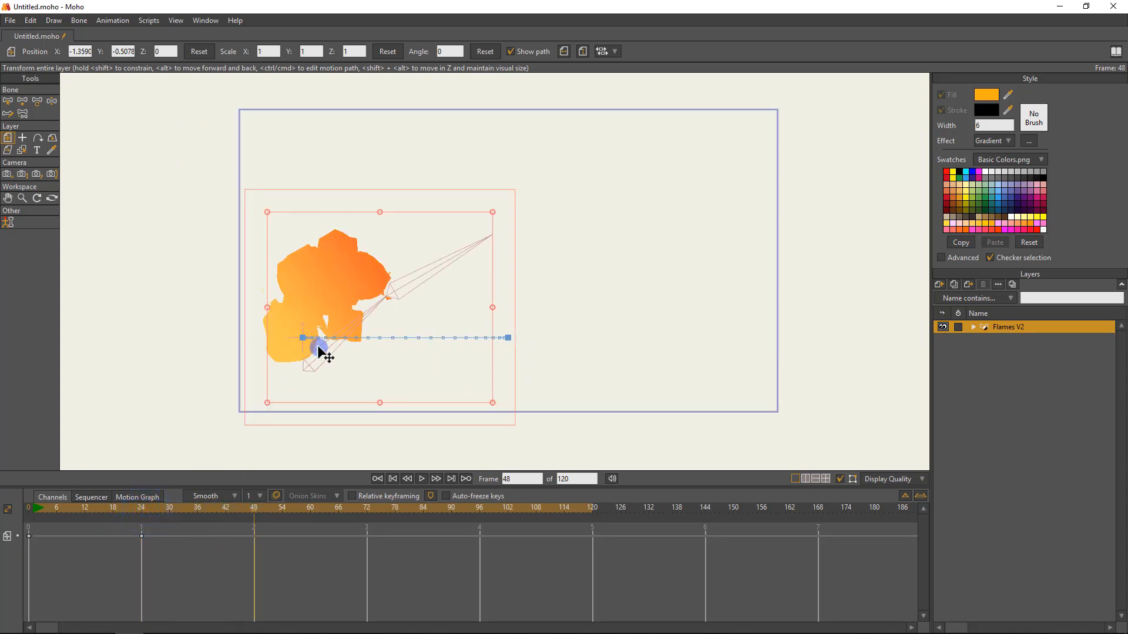
Hold the Flames V2 layer's position at frame 48, and move it horizontally right to X about 1.24 at frame 72.
{"action": "left_click", "coordinate": [339, 303]}
{"action": "key", "text": "ctrl+z"}
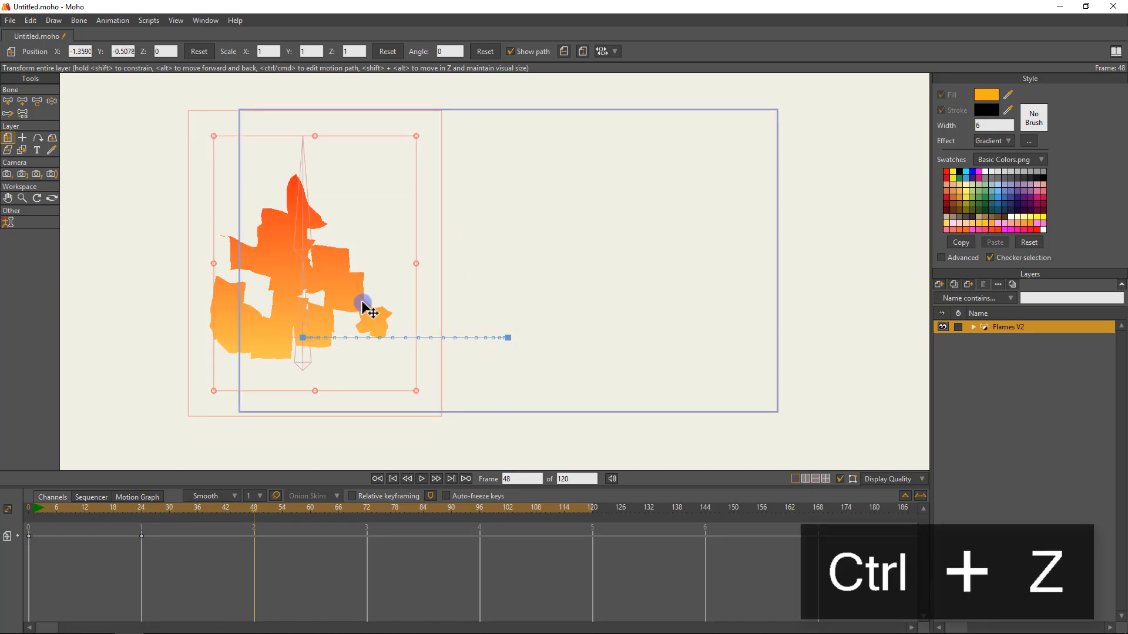
{"action": "left_click", "coordinate": [367, 506]}
{"action": "left_click_drag", "start_coordinate": [328, 307], "coordinate": [715, 317]}
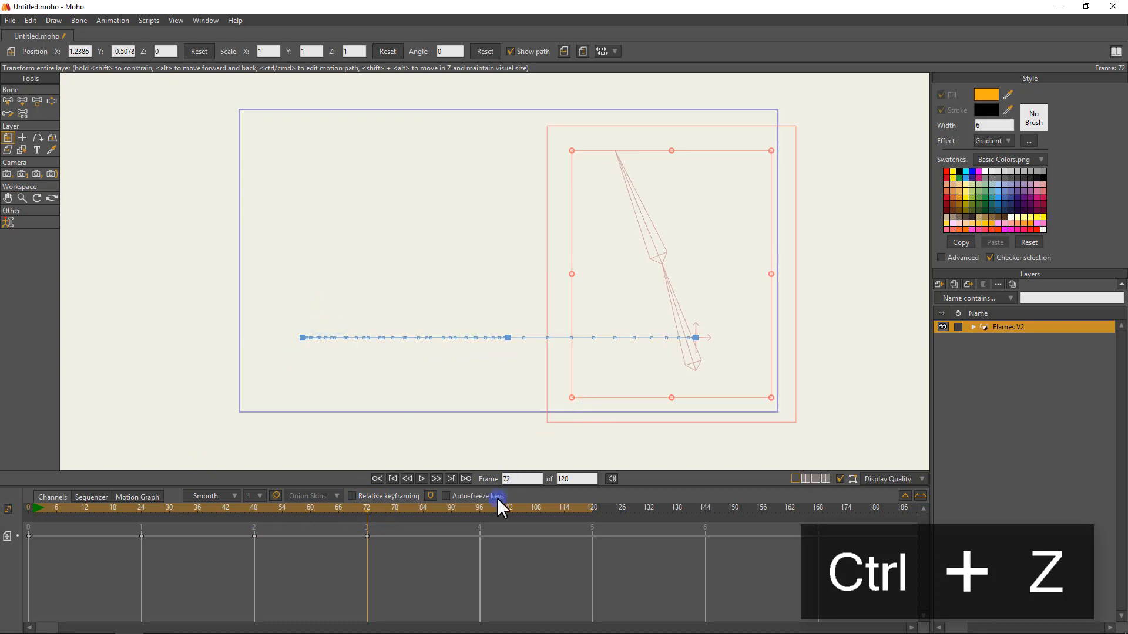
Hold the layer's position with a key at frame 96, and copy the frame 0 key to frame 120.
{"action": "left_click", "coordinate": [479, 509]}
{"action": "left_click", "coordinate": [690, 262]}
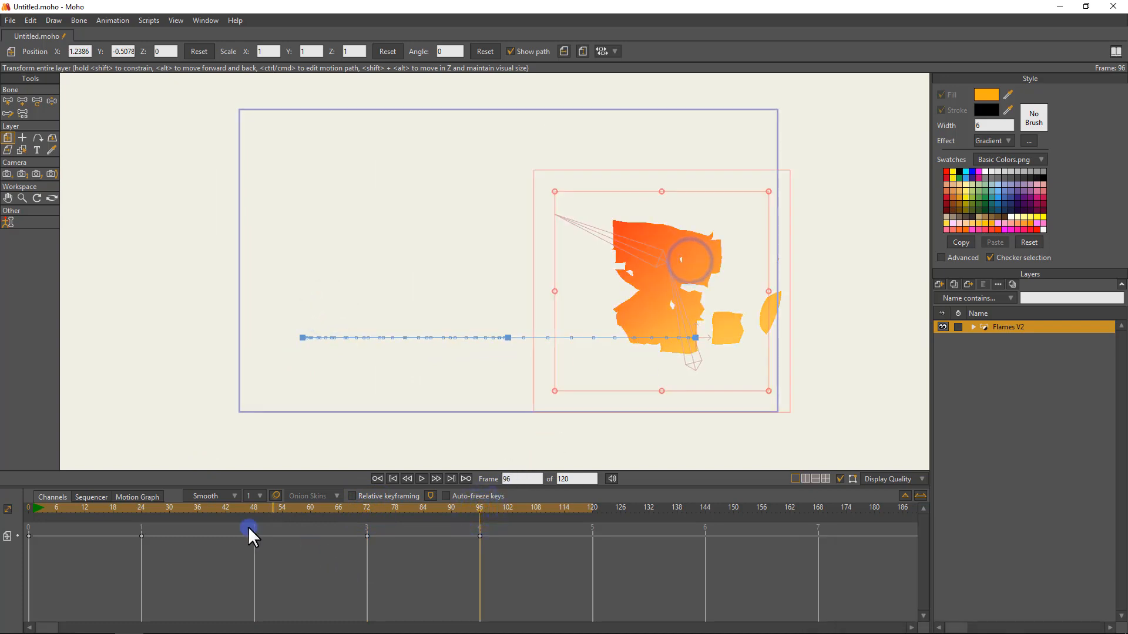
{"action": "left_click_drag", "start_coordinate": [90, 559], "coordinate": [6, 501]}
{"action": "key", "text": "ctrl+c"}
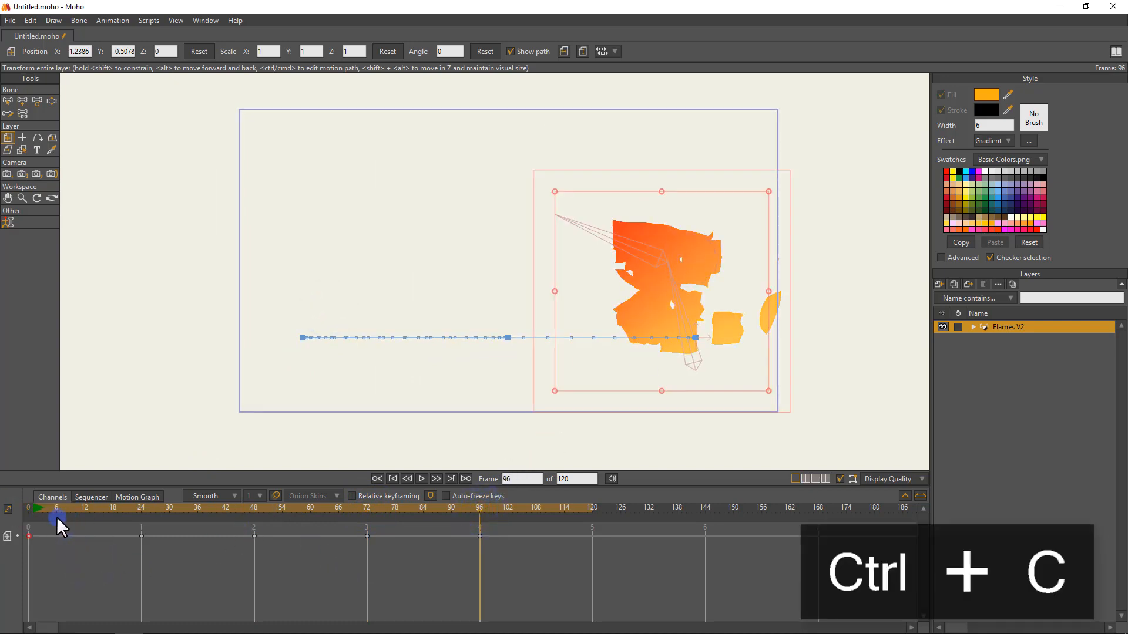
{"action": "left_click", "coordinate": [19, 535]}
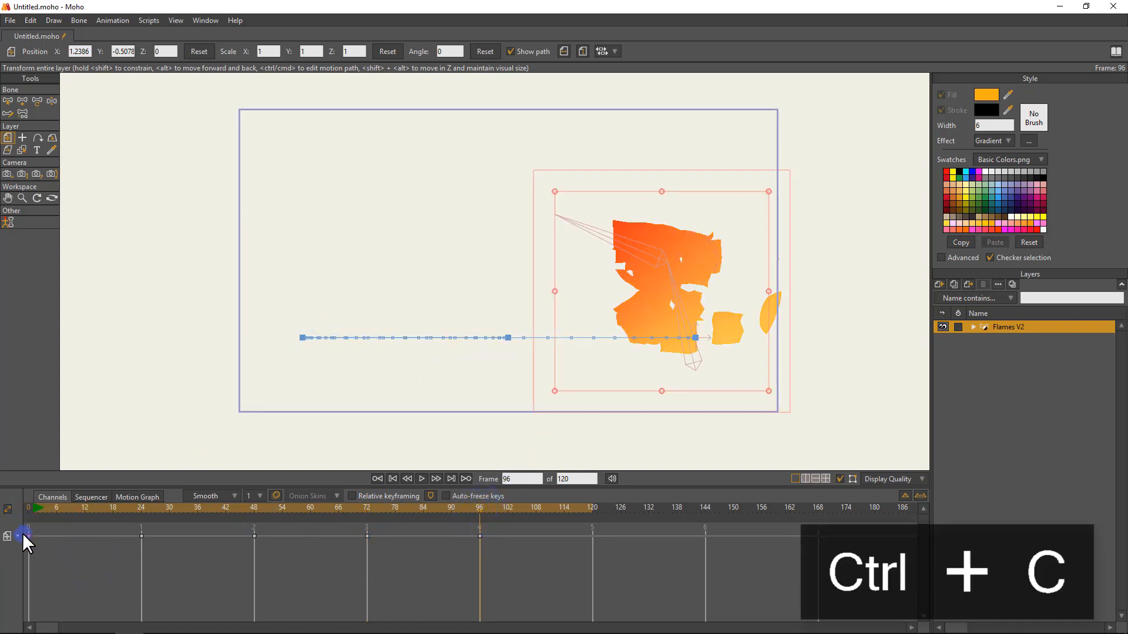
{"action": "left_click", "coordinate": [592, 506]}
{"action": "left_click", "coordinate": [596, 534]}
{"action": "key", "text": "ctrl+v"}
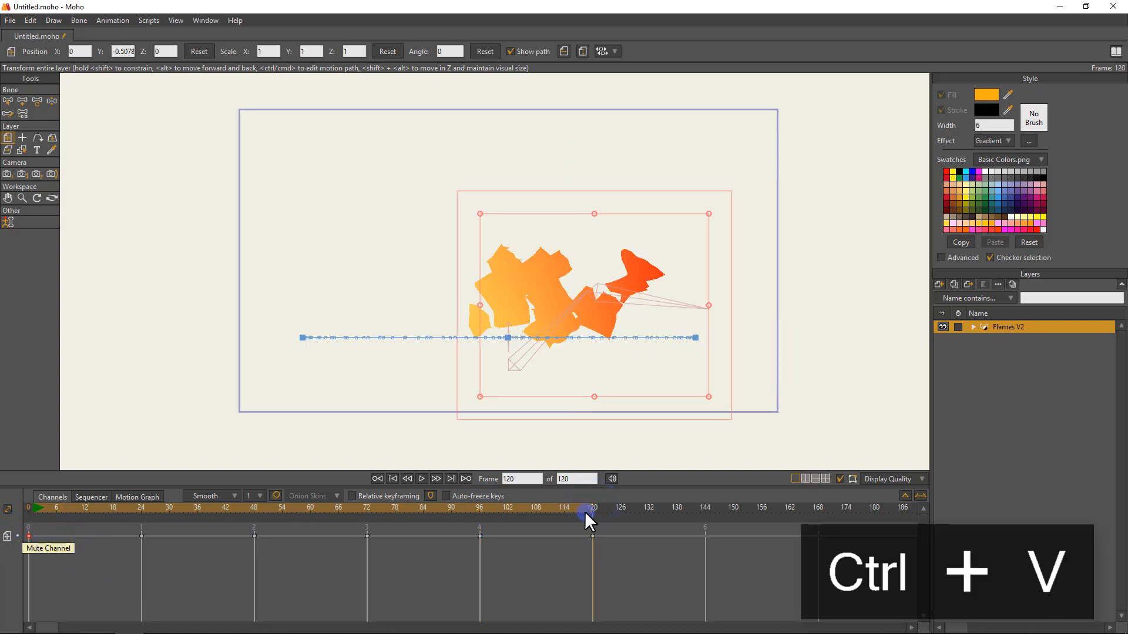
Play back the animation from the start and render a preview of frame 15 to check the moving flames.
{"action": "key", "text": "space"}
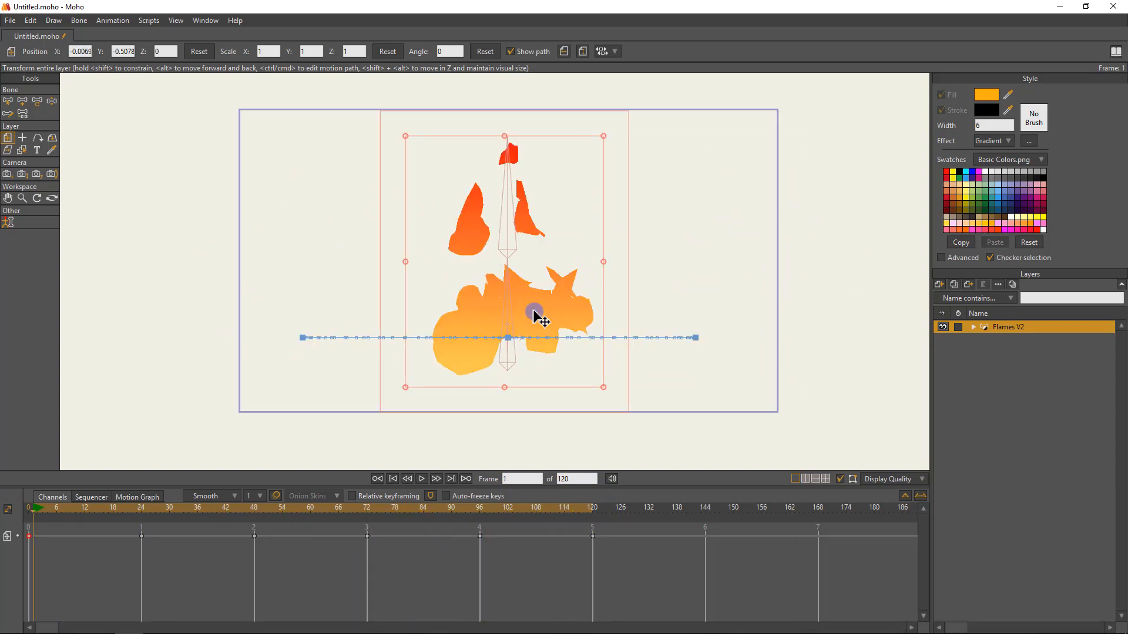
{"action": "mouse_move", "coordinate": [128, 504]}
{"action": "left_mouse_down"}
{"action": "mouse_move", "coordinate": [191, 502]}
{"action": "mouse_move", "coordinate": [34, 513]}
{"action": "left_mouse_up"}
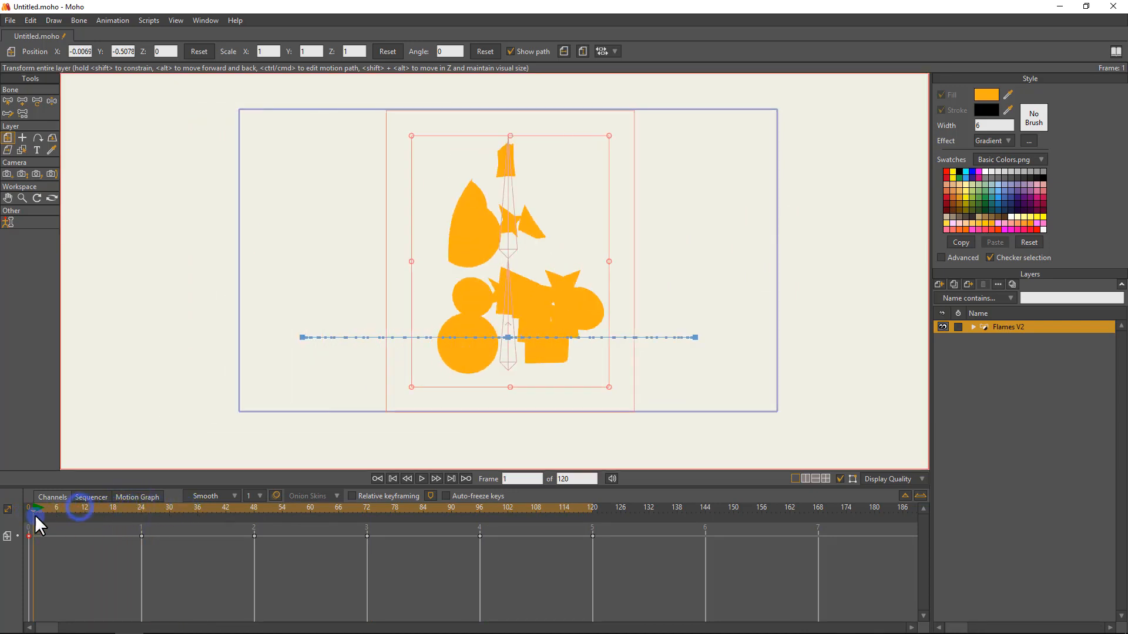
{"action": "key", "text": "space"}
{"action": "key", "text": "space"}
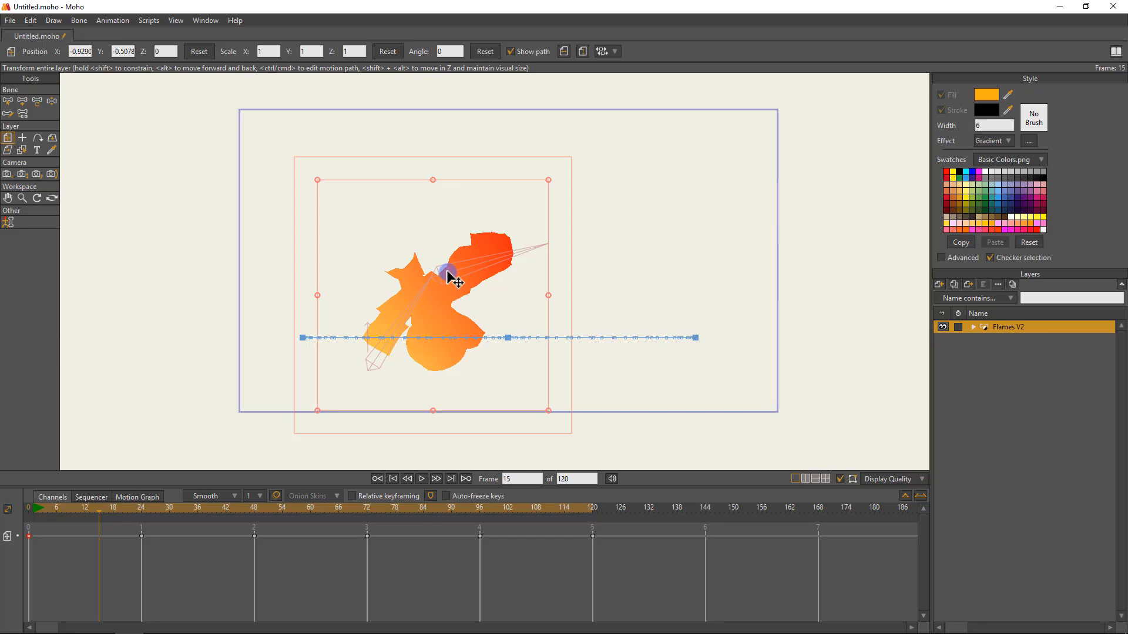
{"action": "key", "text": "ctrl+r"}
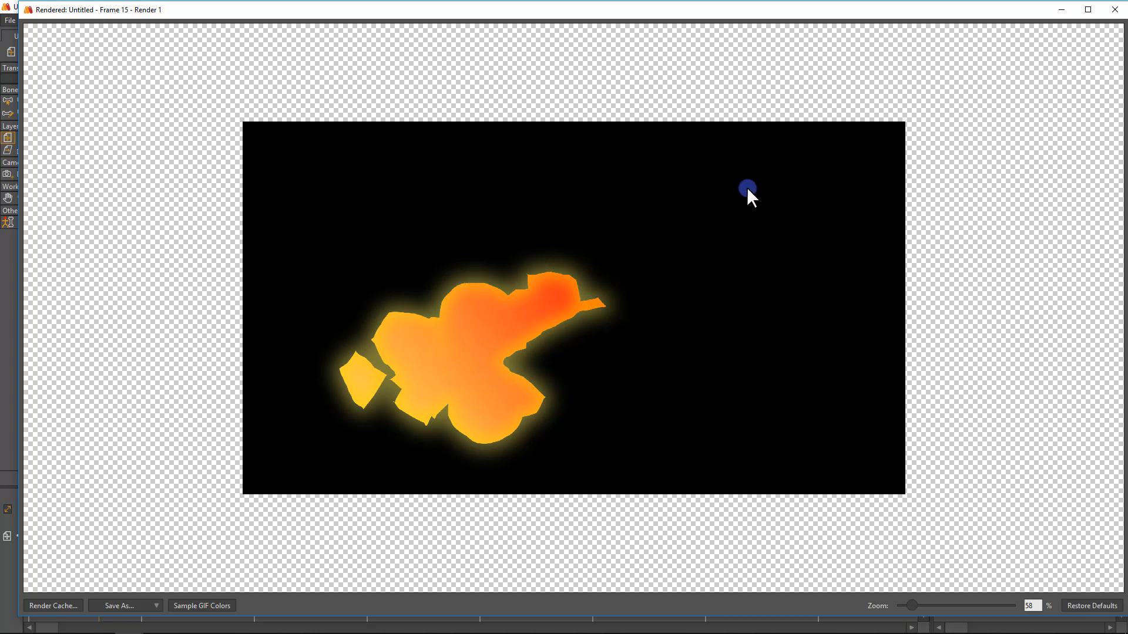
{"action": "left_click", "coordinate": [1114, 10]}
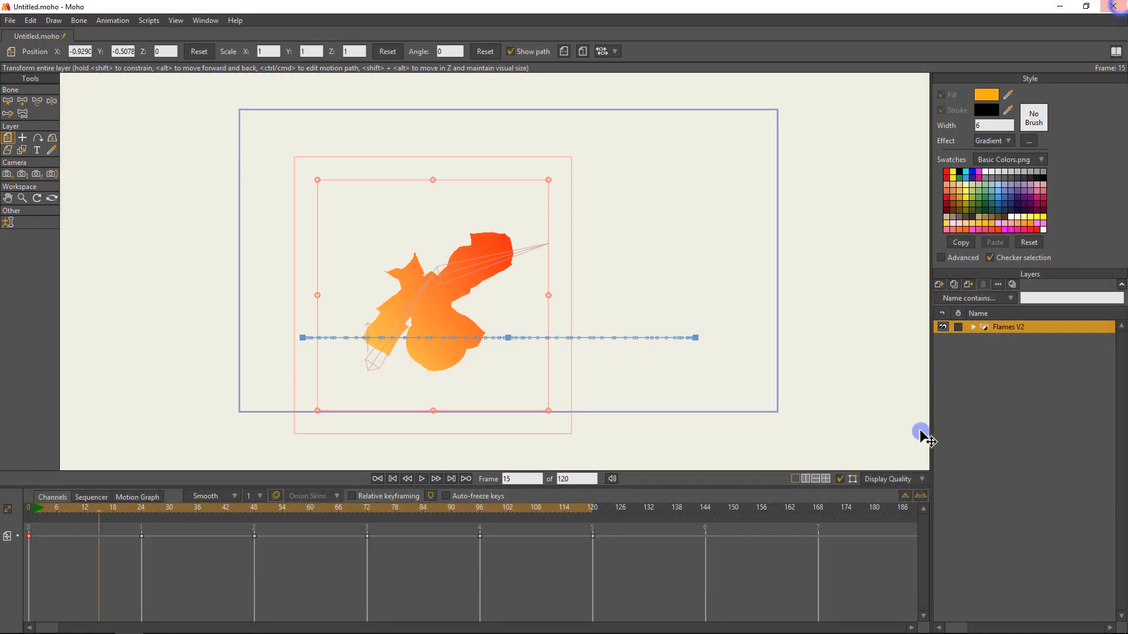
Set the Flames V2 layer's blur radius to 2 and render a preview of frame 15.
{"action": "double_click", "coordinate": [996, 327]}
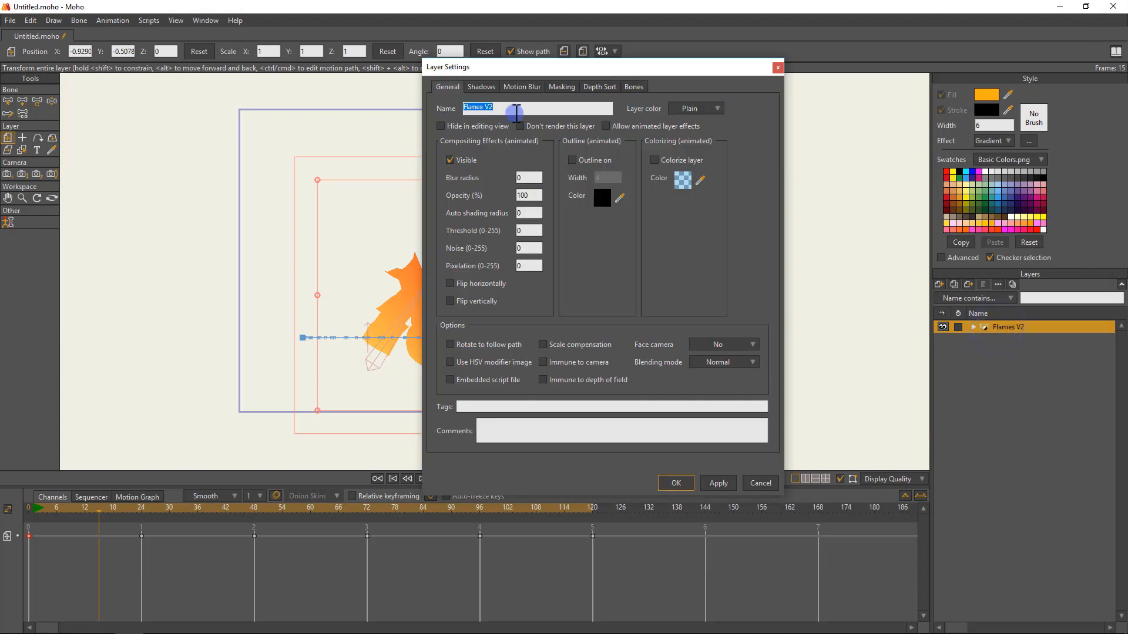
{"action": "left_click", "coordinate": [528, 178]}
{"action": "type", "text": "2"}
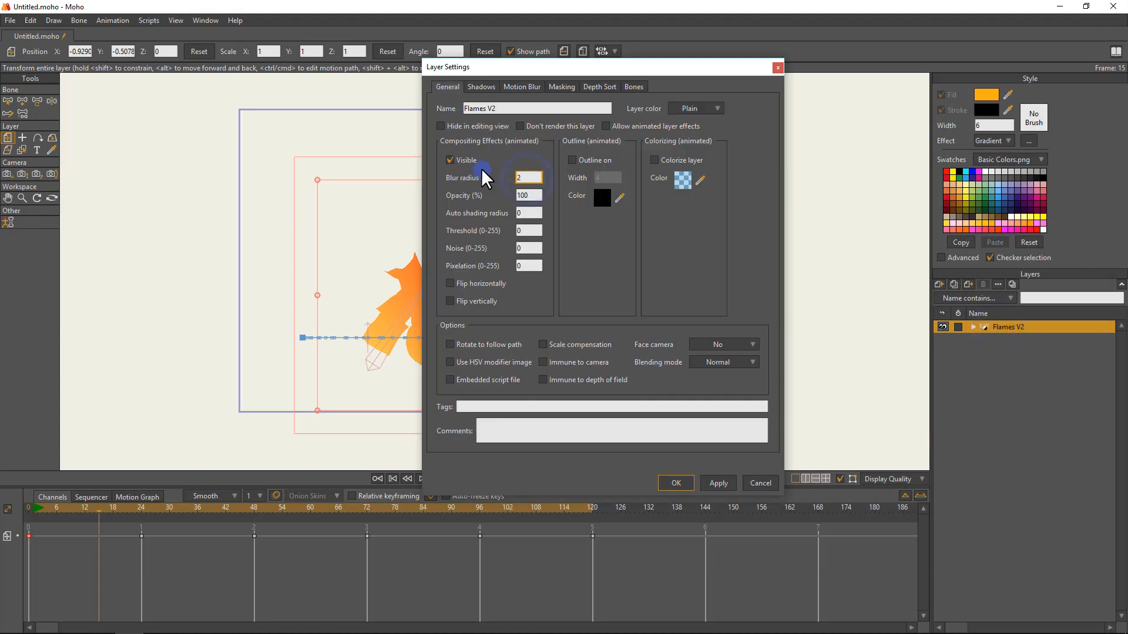
{"action": "key", "text": "Return"}
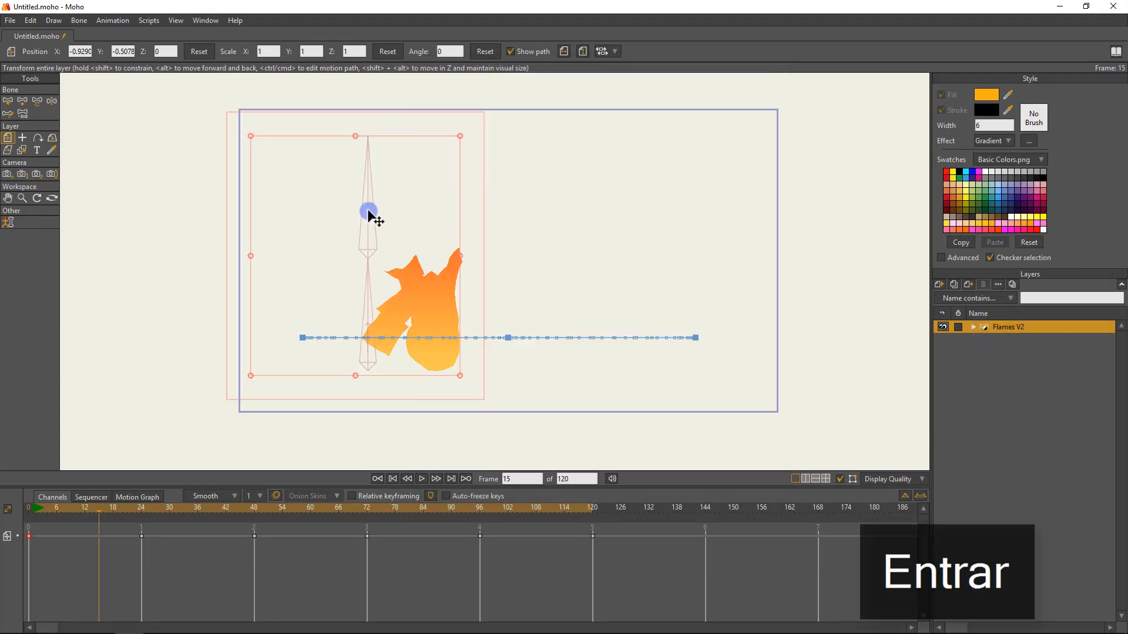
{"action": "key", "text": "ctrl+r"}
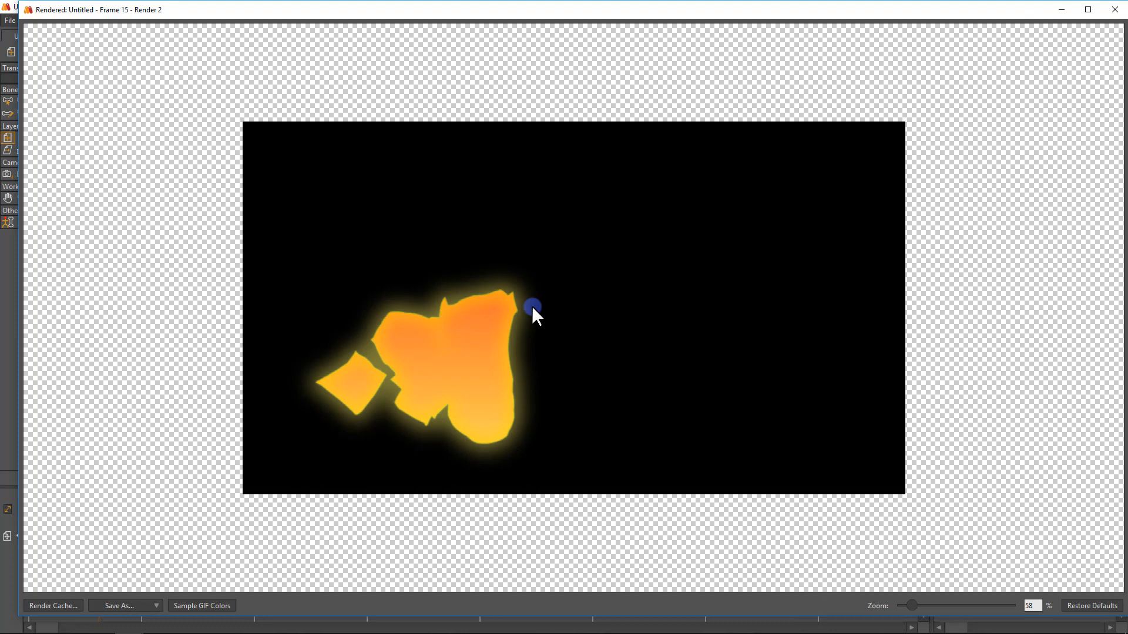
{"action": "left_click", "coordinate": [1114, 9]}
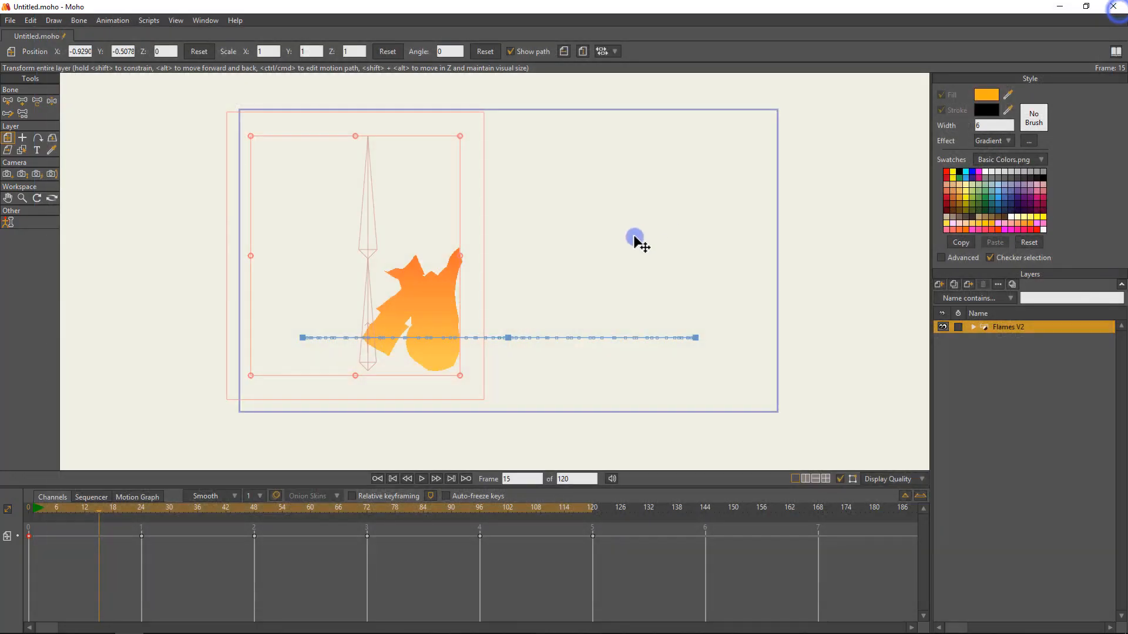
{"action": "key", "text": "ctrl+s"}
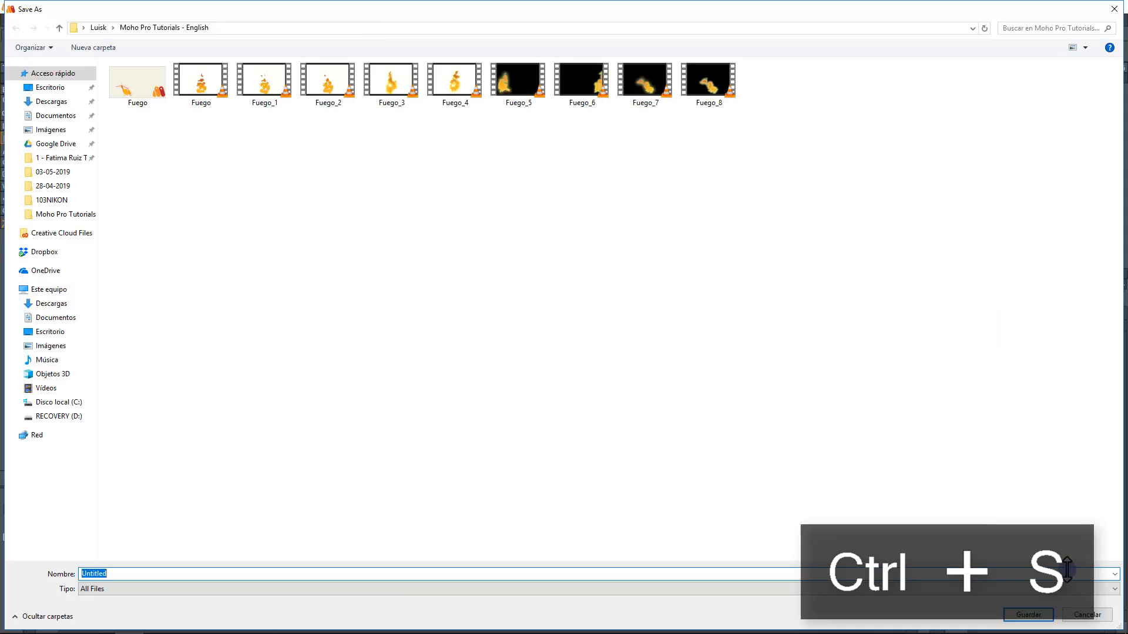
{"action": "left_click", "coordinate": [1096, 617]}
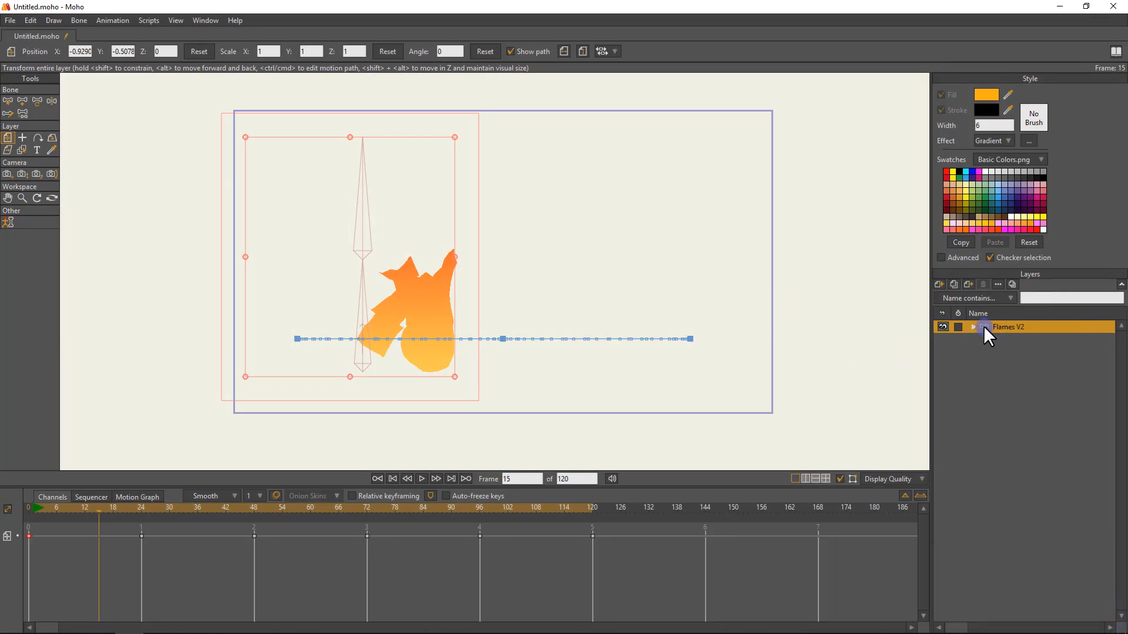
Return to frame 0, expand the Flames V2 layer and review the particle settings of its Flames layer.
{"action": "left_click_drag", "start_coordinate": [30, 510], "coordinate": [5, 520]}
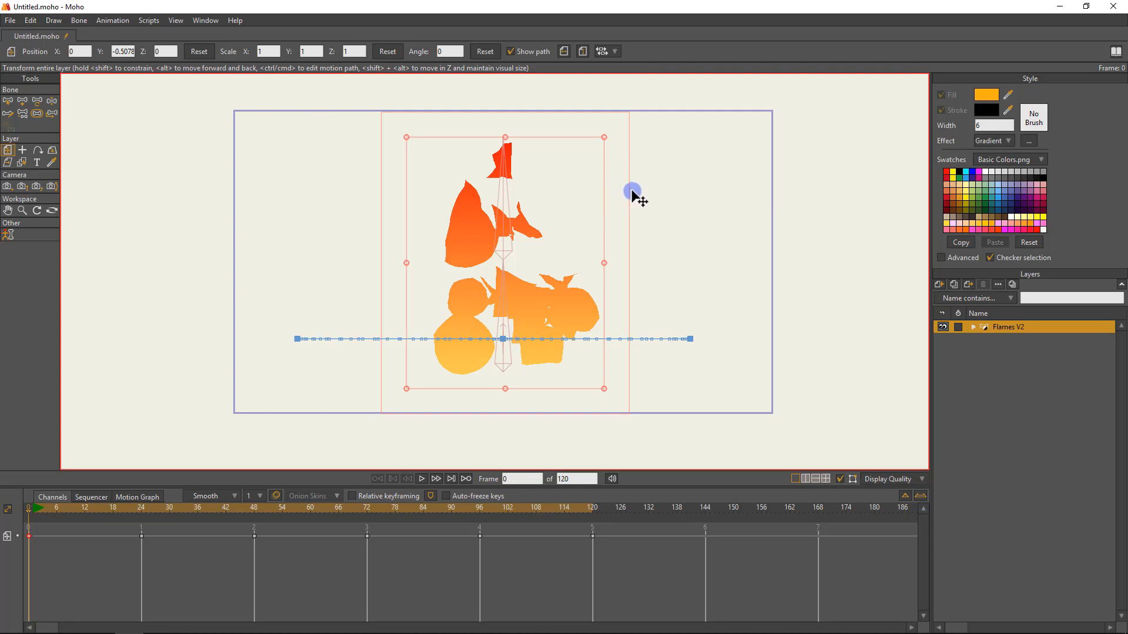
{"action": "left_click", "coordinate": [972, 327]}
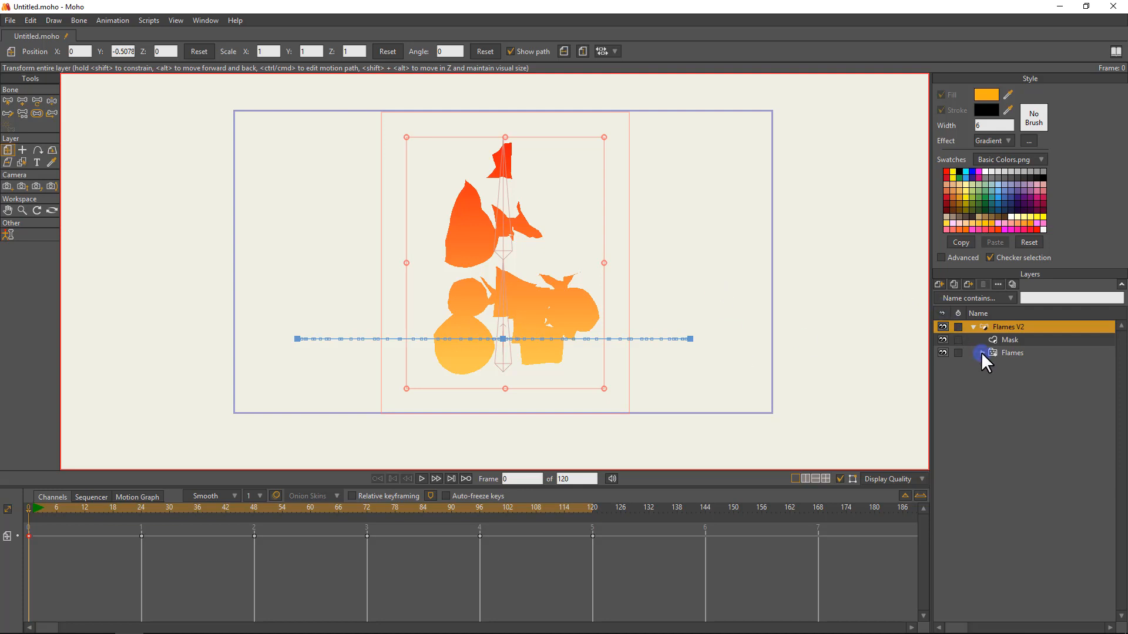
{"action": "double_click", "coordinate": [997, 353]}
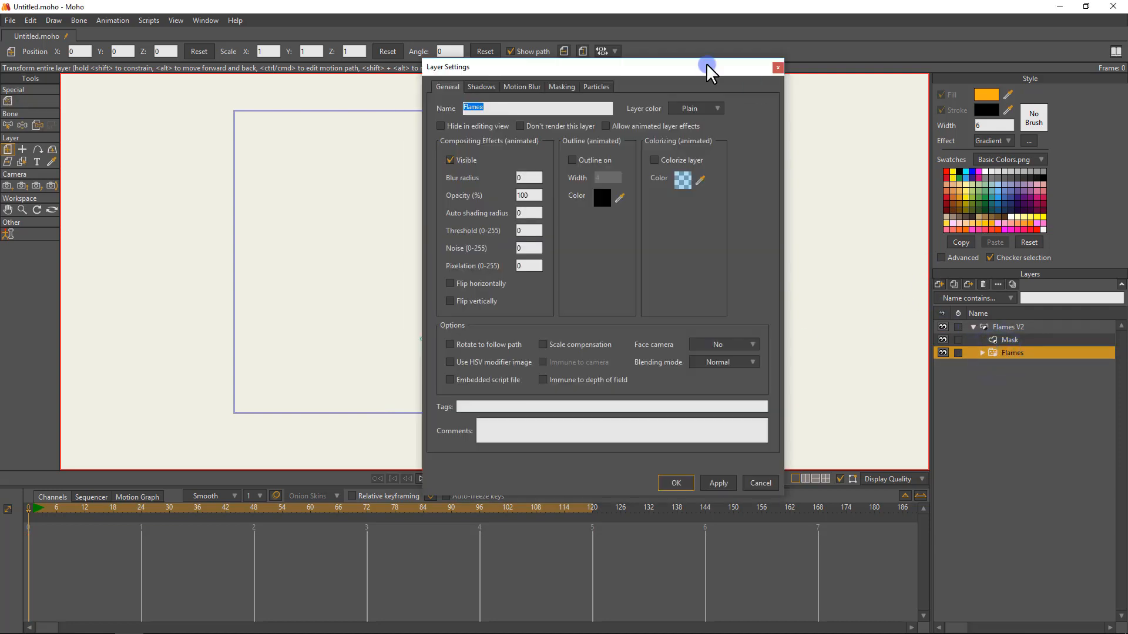
{"action": "left_click", "coordinate": [596, 87]}
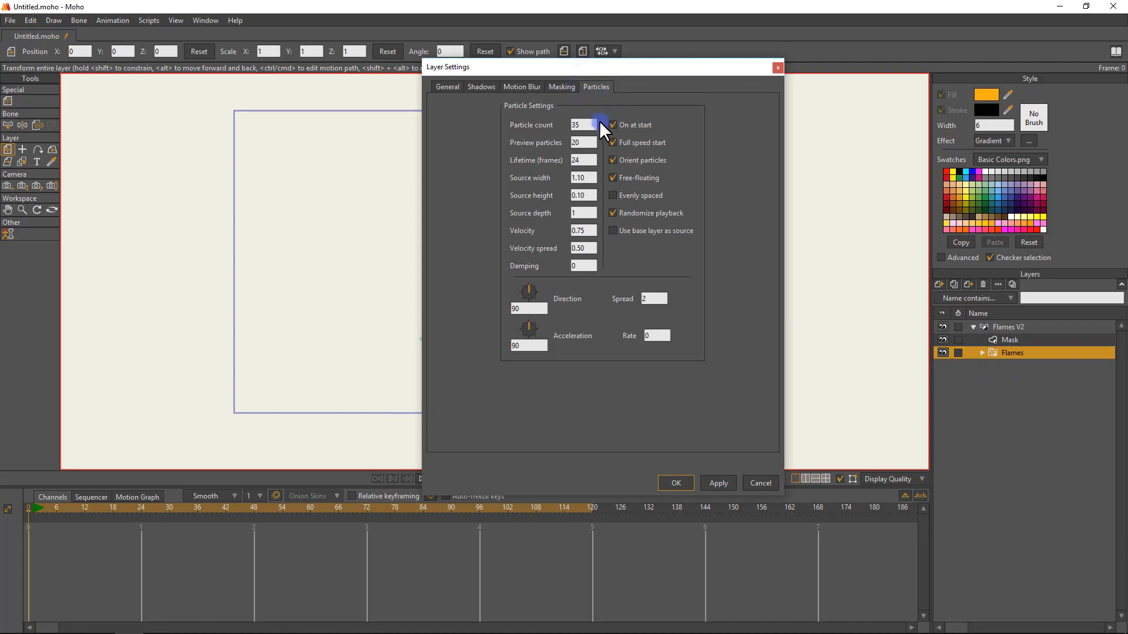
{"action": "left_click_drag", "start_coordinate": [621, 67], "coordinate": [775, 49]}
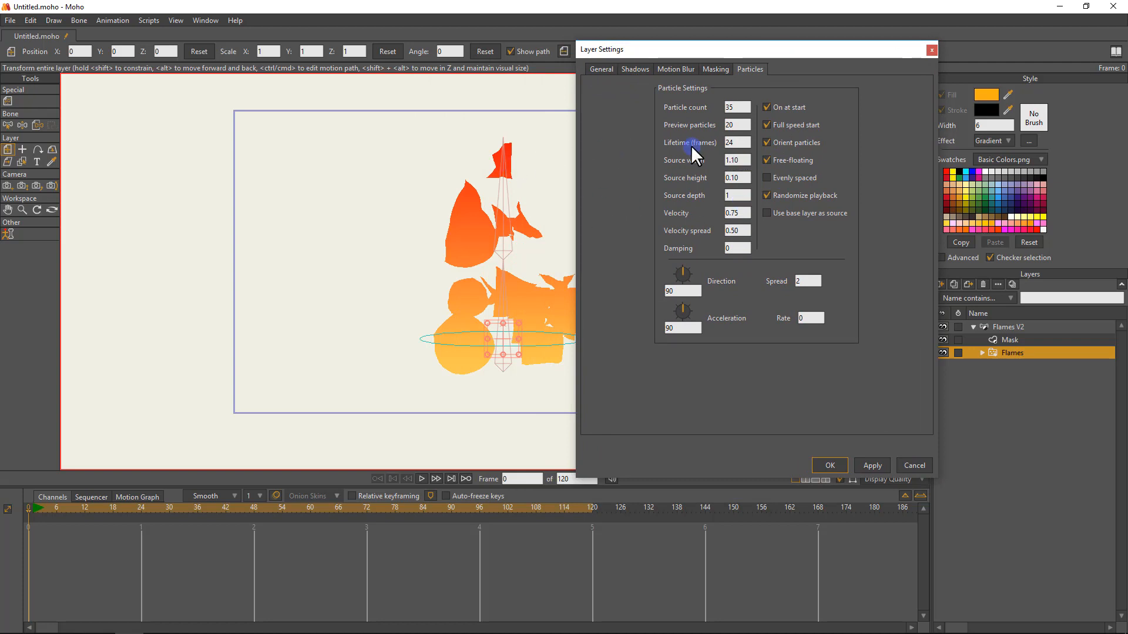
{"action": "left_click", "coordinate": [825, 465]}
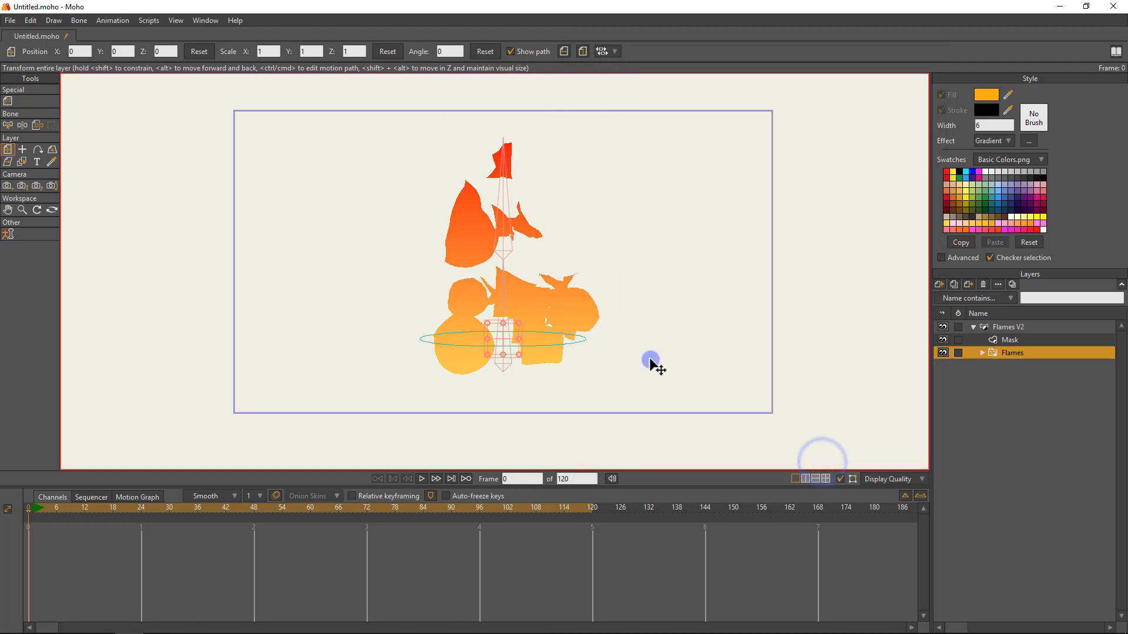